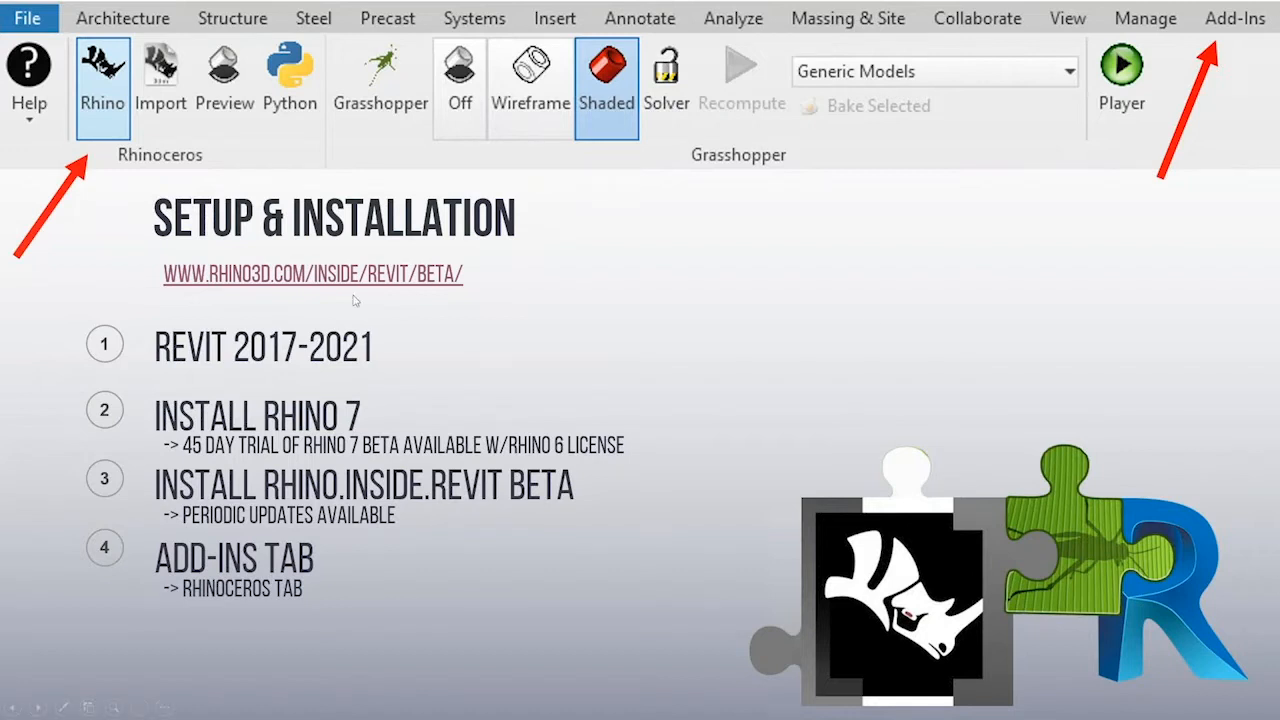
Open the Rhino.Inside.Revit beta website from the setup slide and look through its Guides page
click(313, 274)
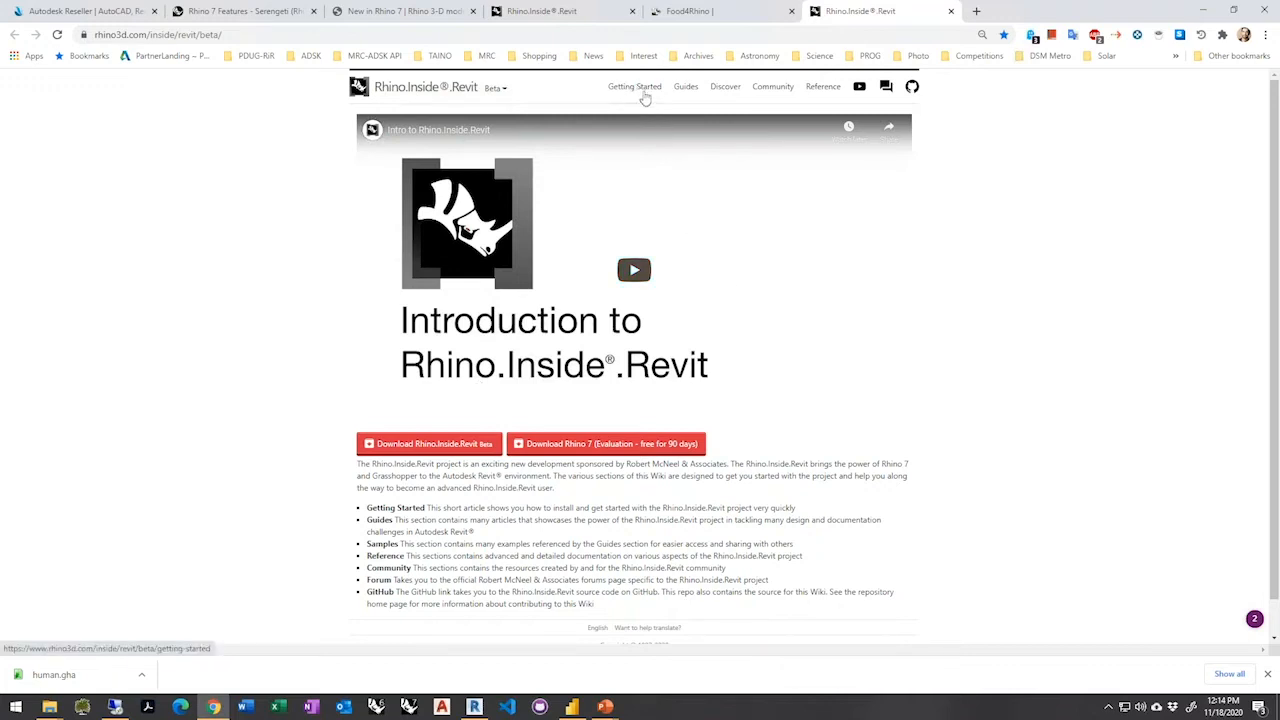
click(689, 93)
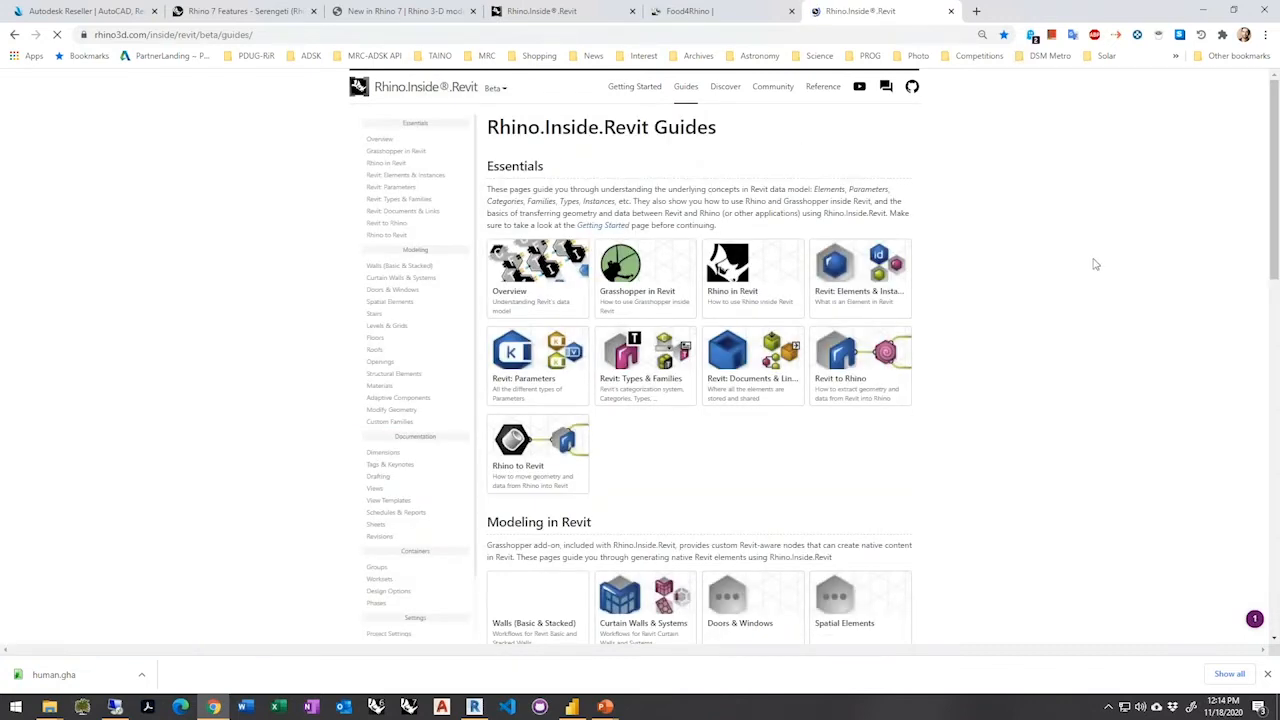
scroll(1088, 317, down, 4)
scroll(1080, 363, down, 1)
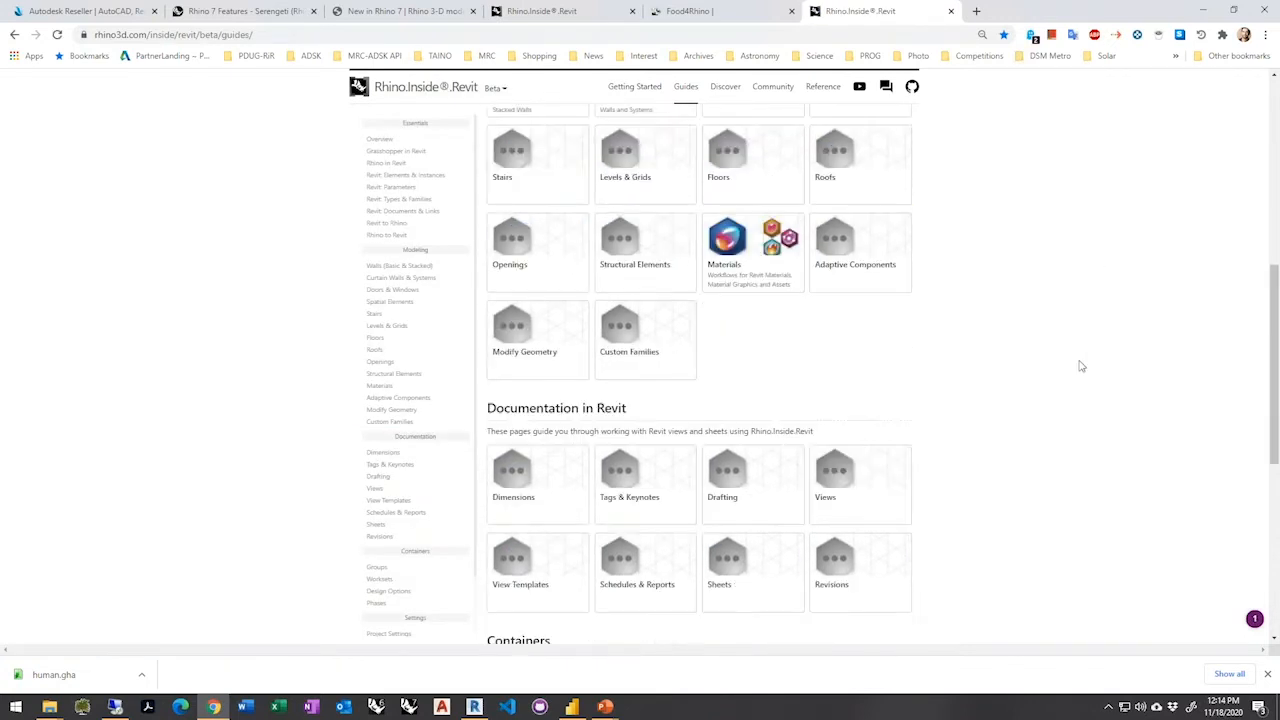
scroll(1068, 383, up, 5)
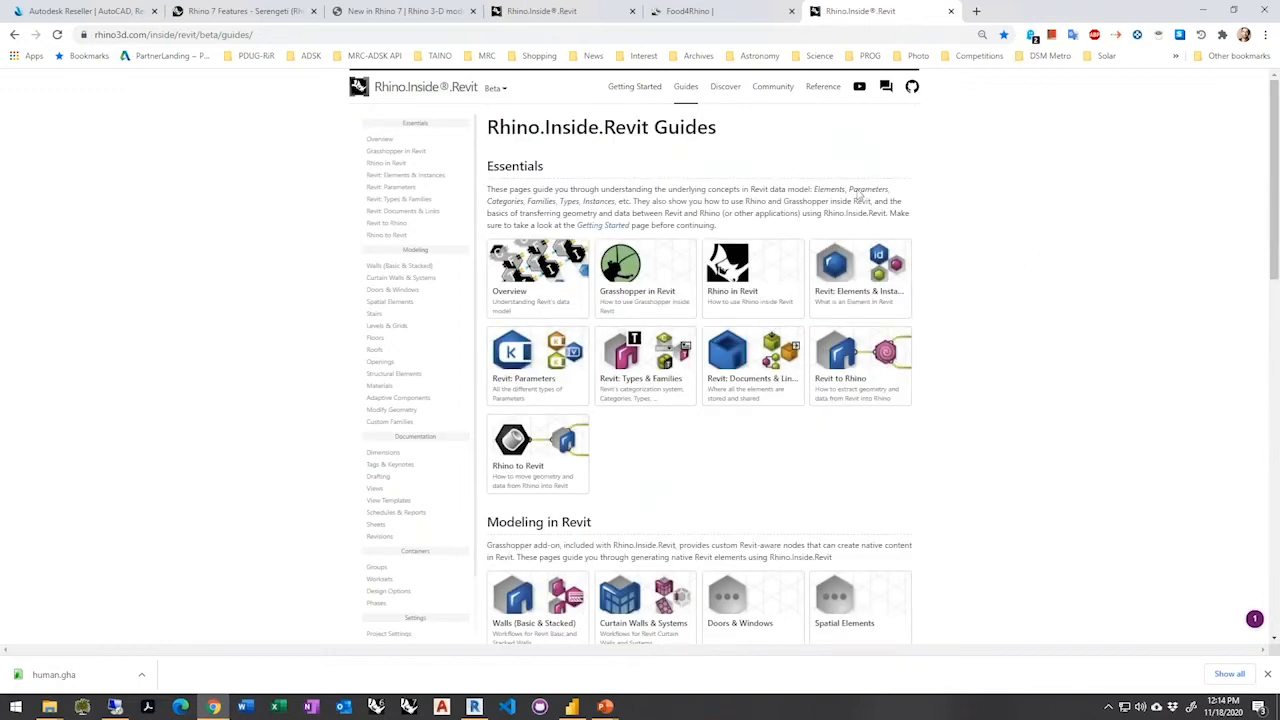
View the website's Community, Reference and Getting Started pages and return to the PowerPoint slide show
click(775, 92)
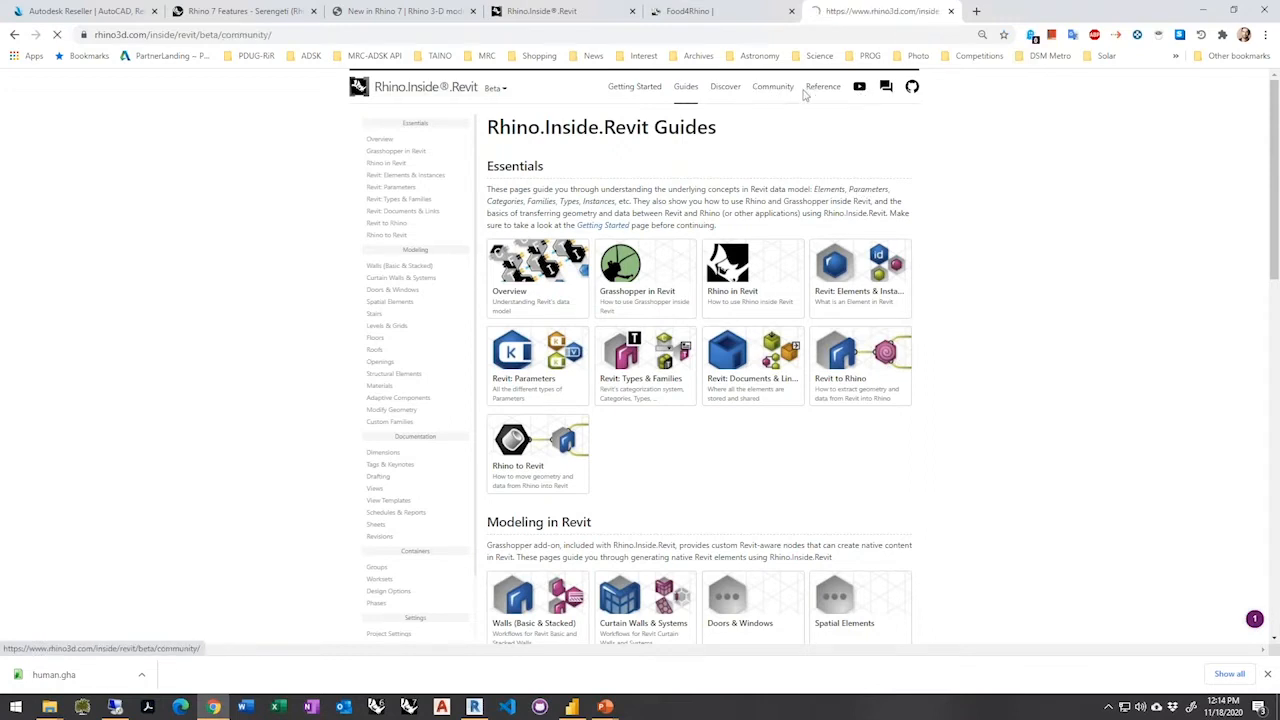
click(812, 92)
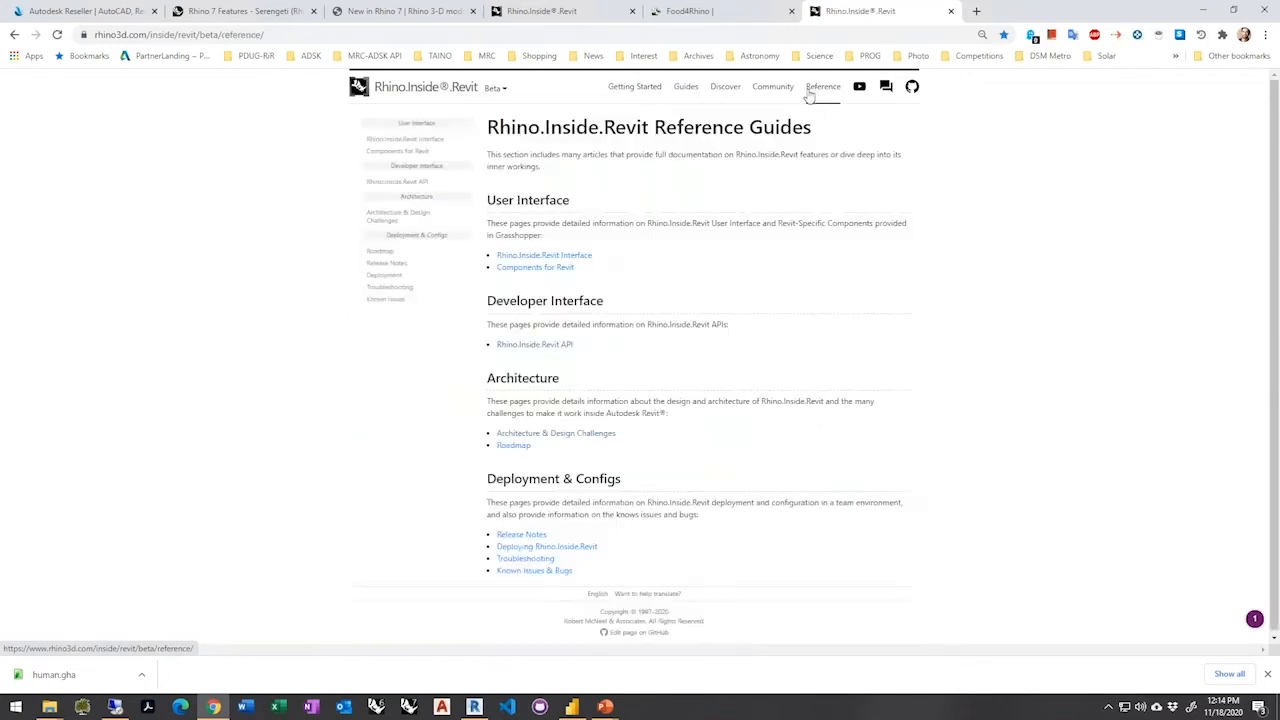
click(652, 92)
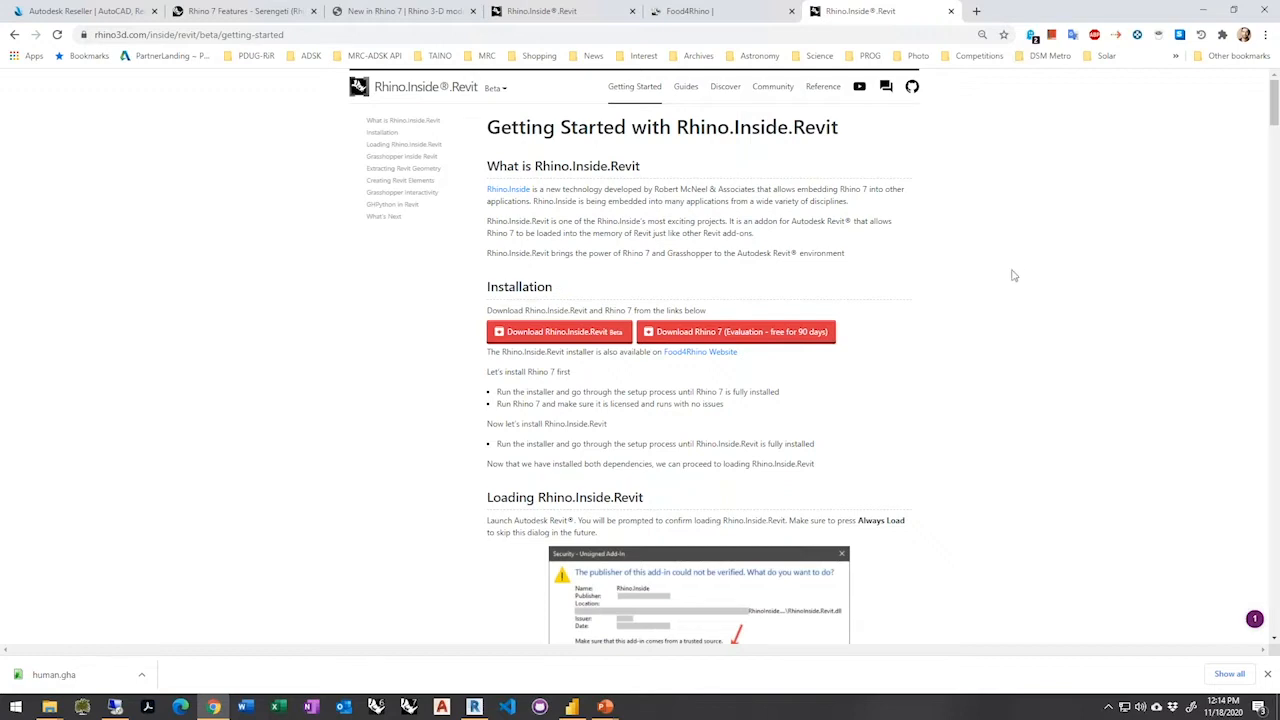
key(alt+Tab)
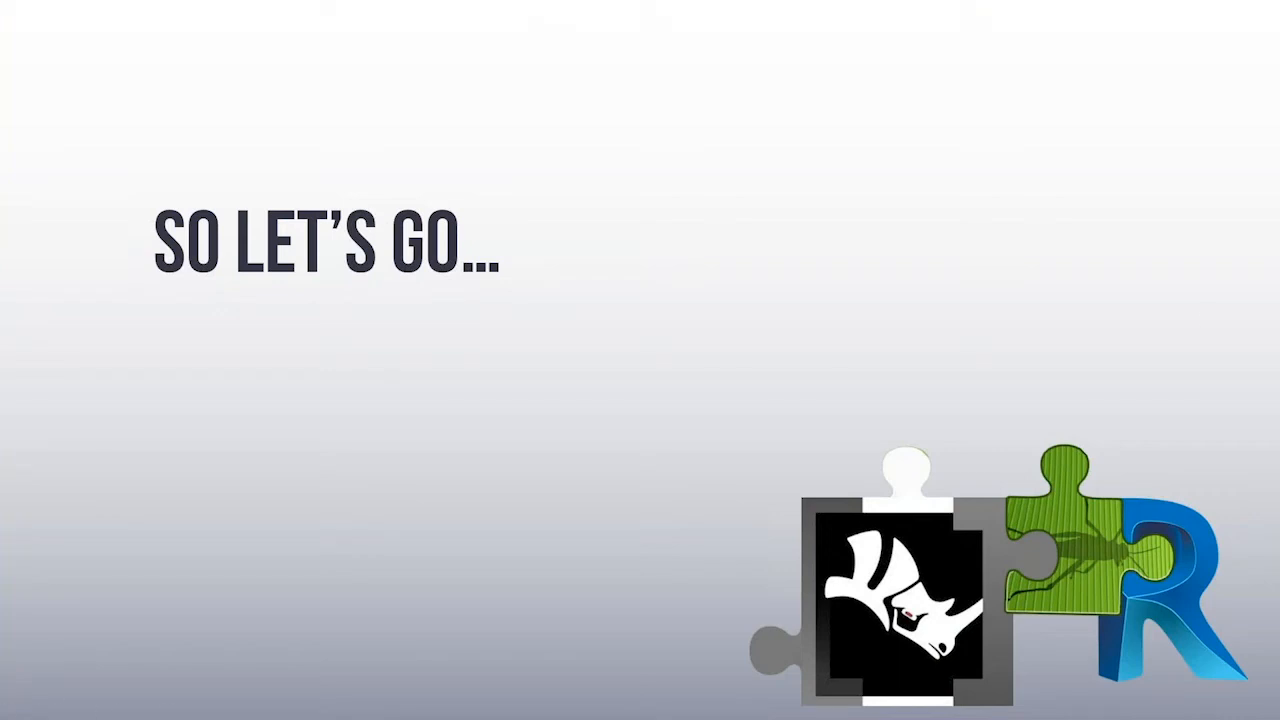
Switch to Revit and examine the rac_advanced_sample_project building in its 3D view
key(alt+Tab)
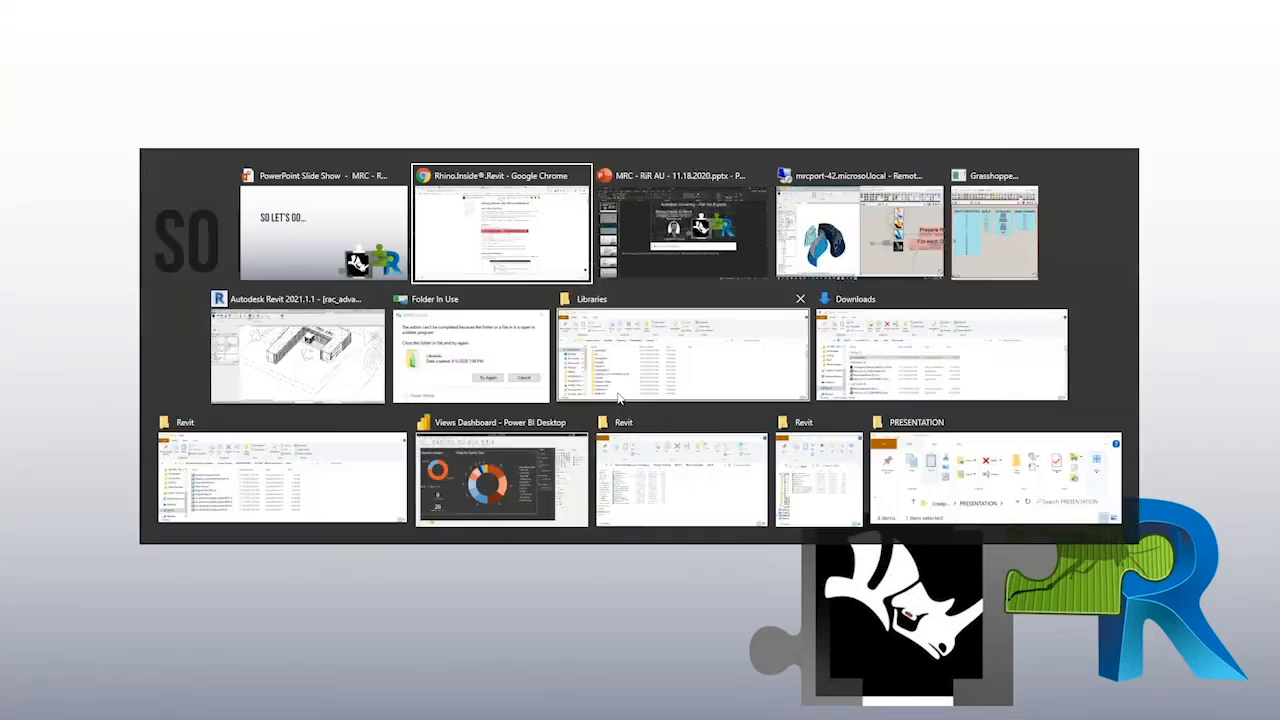
key(alt+Tab)
key(alt+Tab)
key(alt+Tab)
key(alt+Tab)
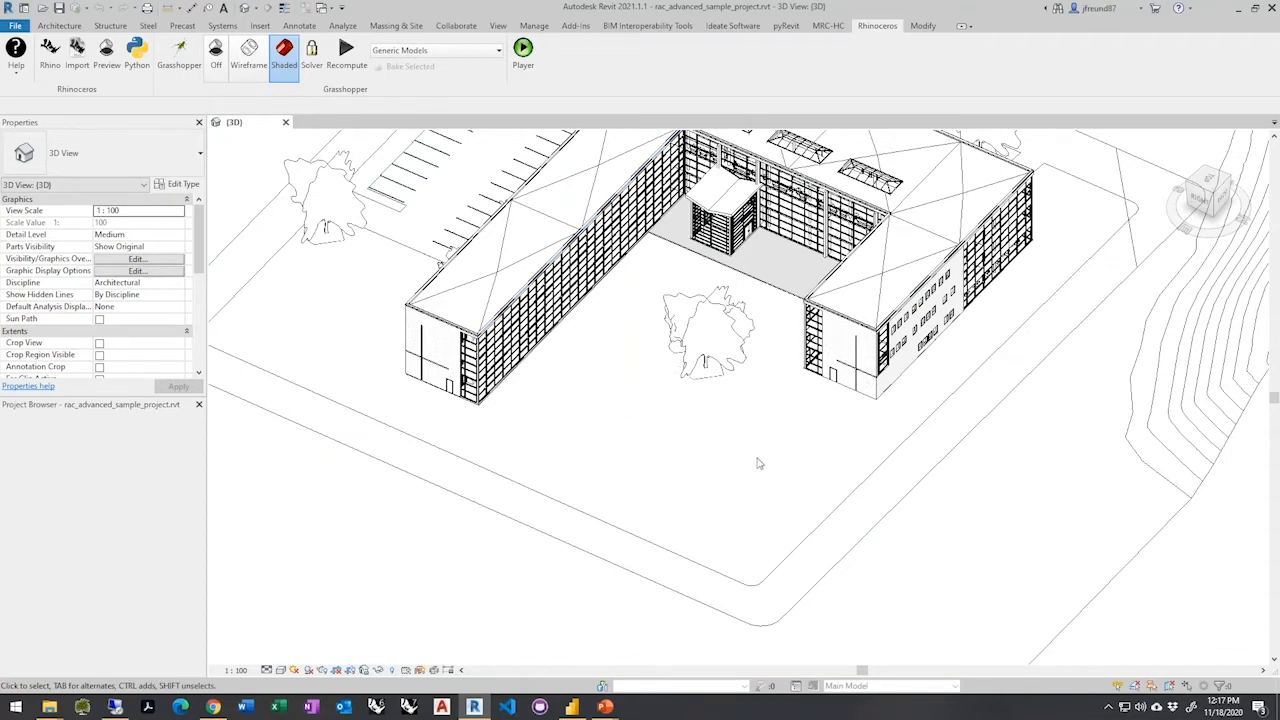
shift+middle_drag(781, 449, 786, 383)
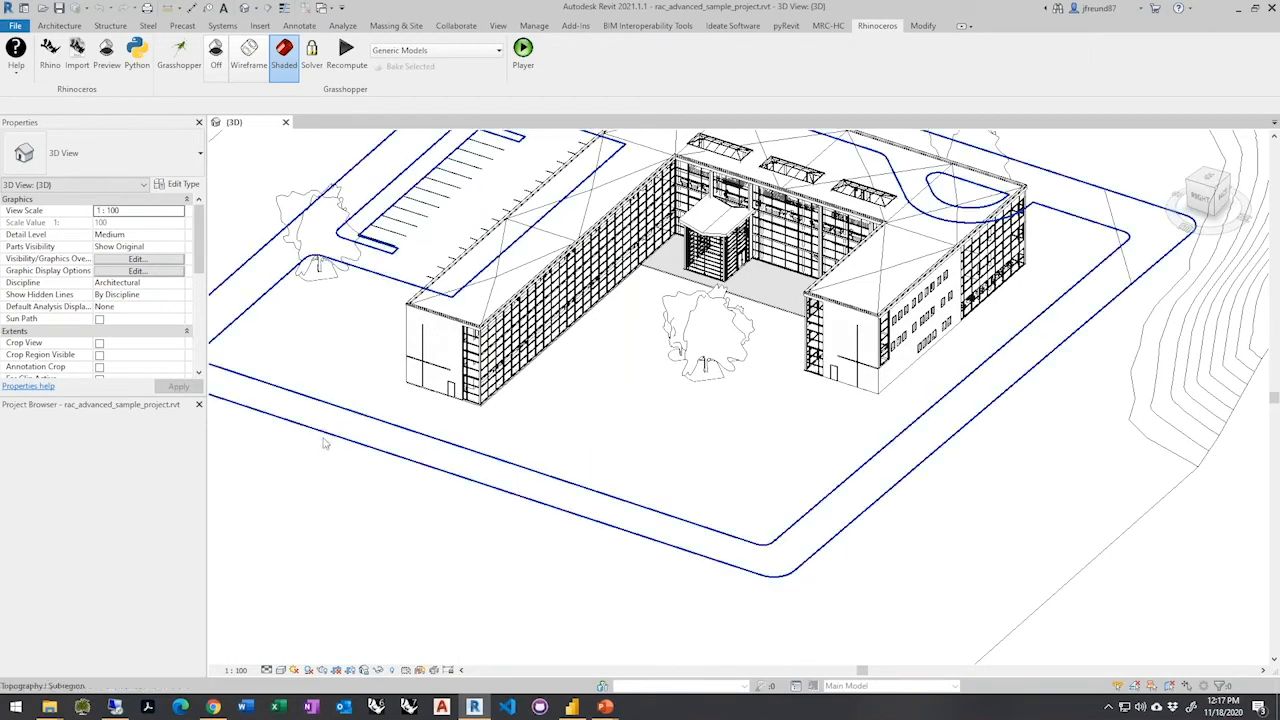
scroll(324, 442, down, 1)
scroll(850, 365, up, 2)
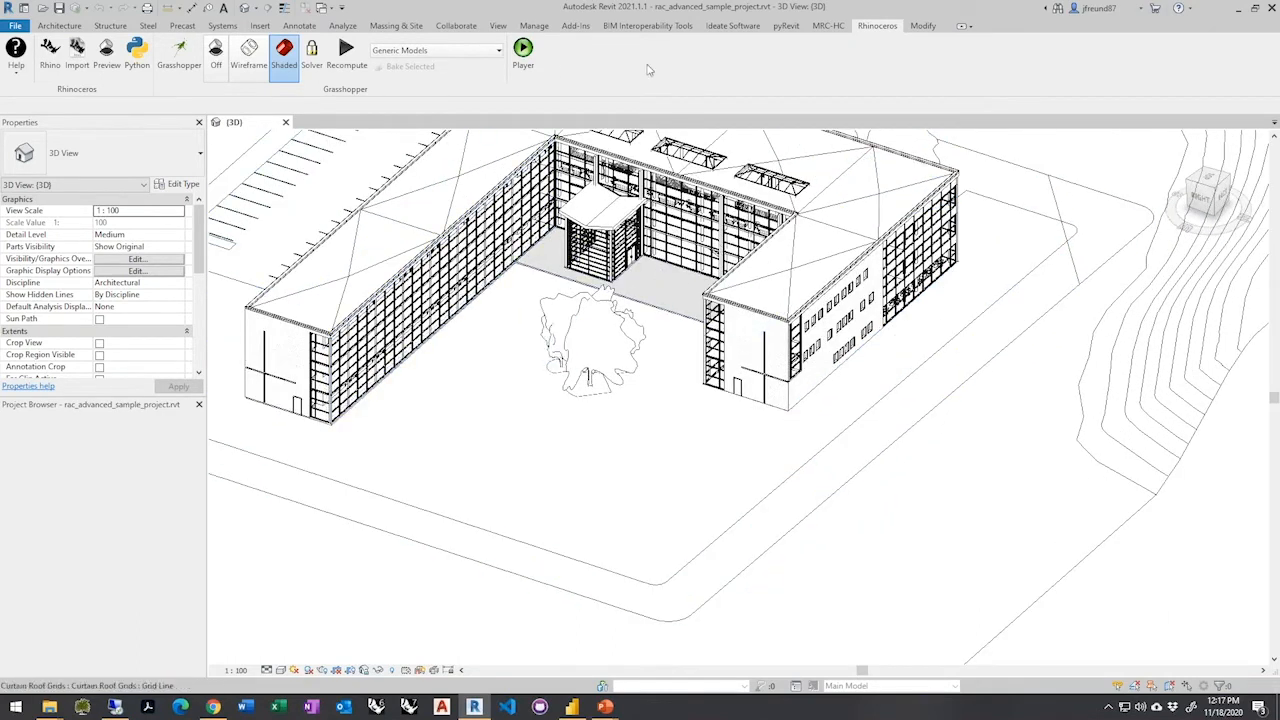
Show the Rhino add-in launcher and the Rhinoceros tools, and bring up the Grasshopper Player's file selection without opening a file
click(575, 25)
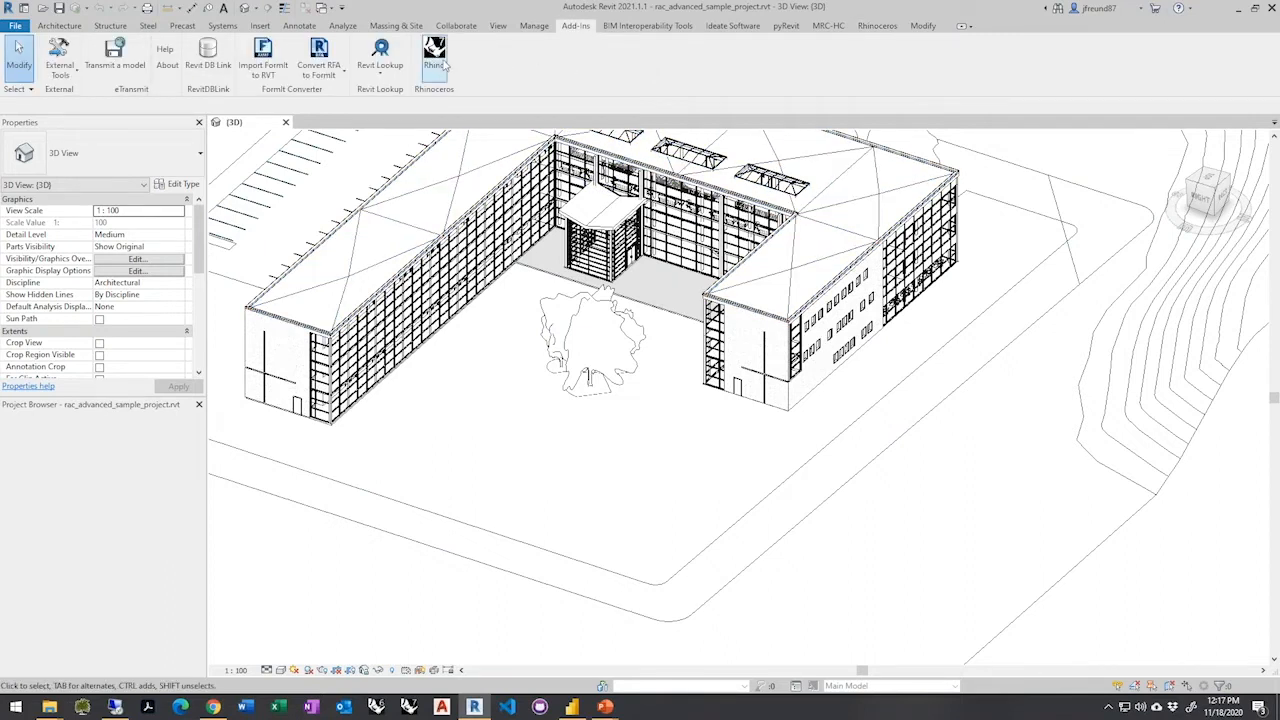
click(877, 25)
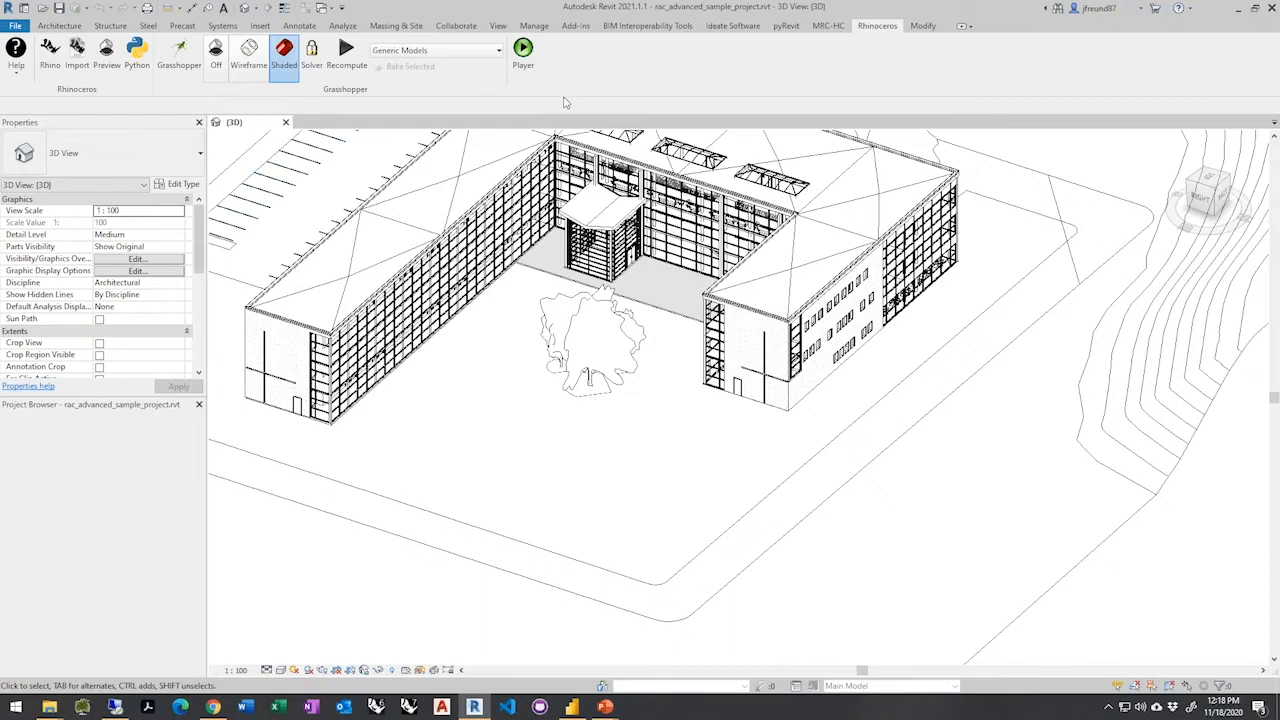
click(523, 50)
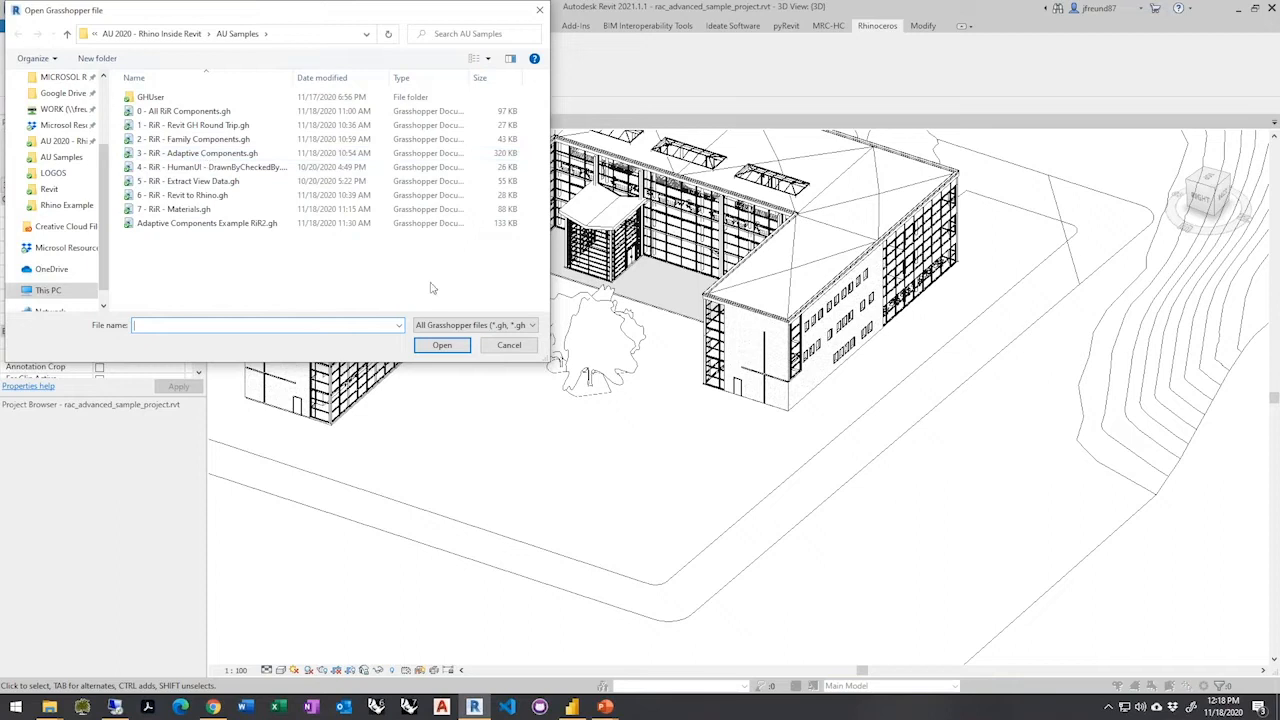
click(503, 348)
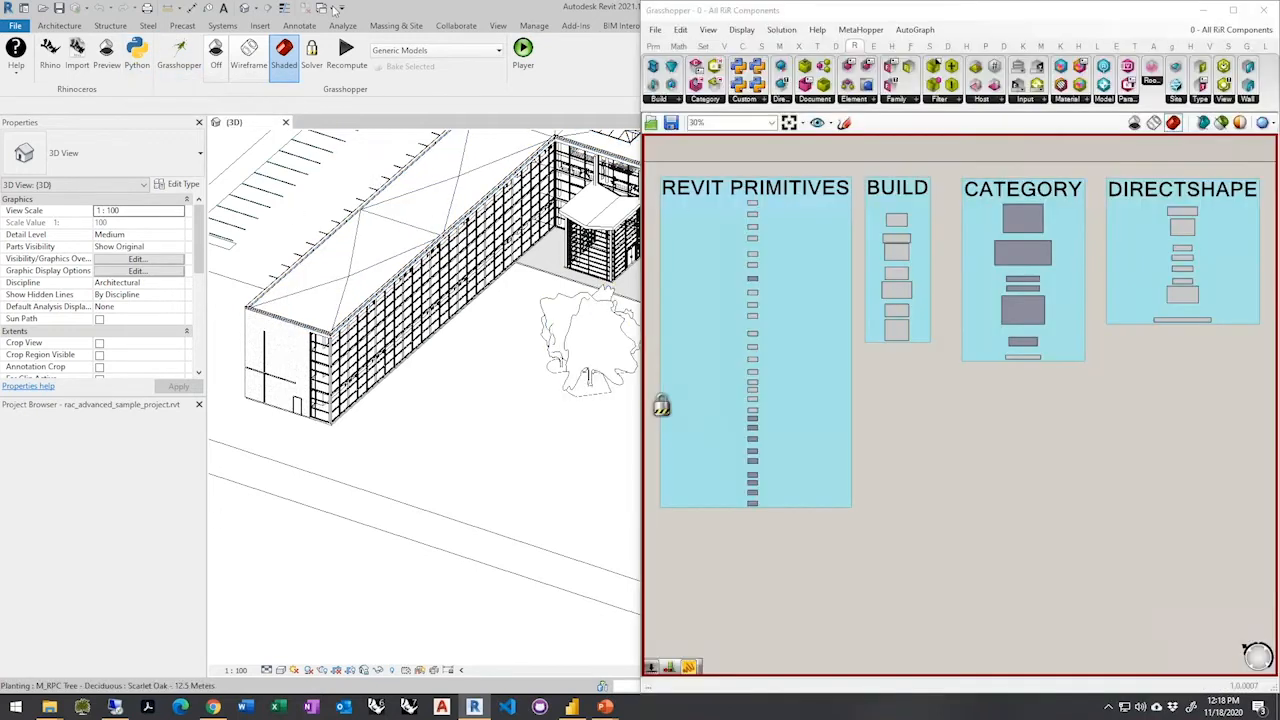
Maximize the Grasshopper window and examine the overall layout of component groups in the All RiR Components definition
scroll(893, 462, down, 4)
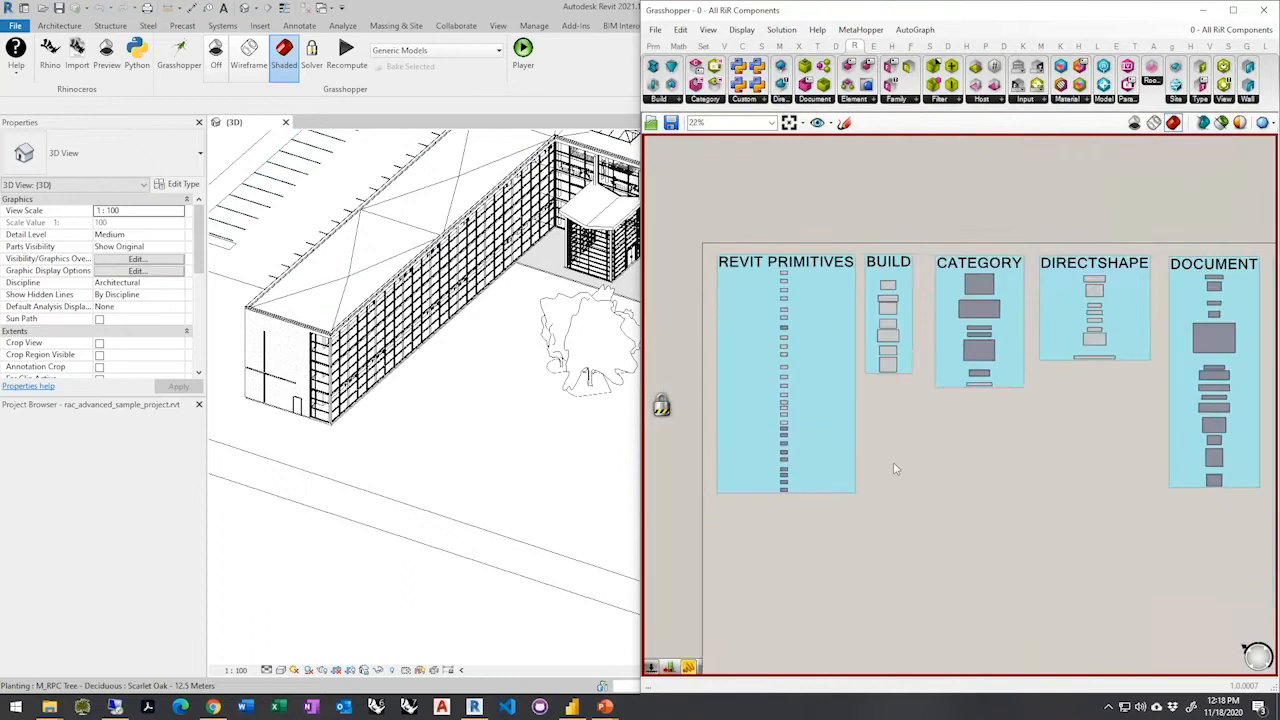
click(1233, 11)
scroll(658, 258, down, 2)
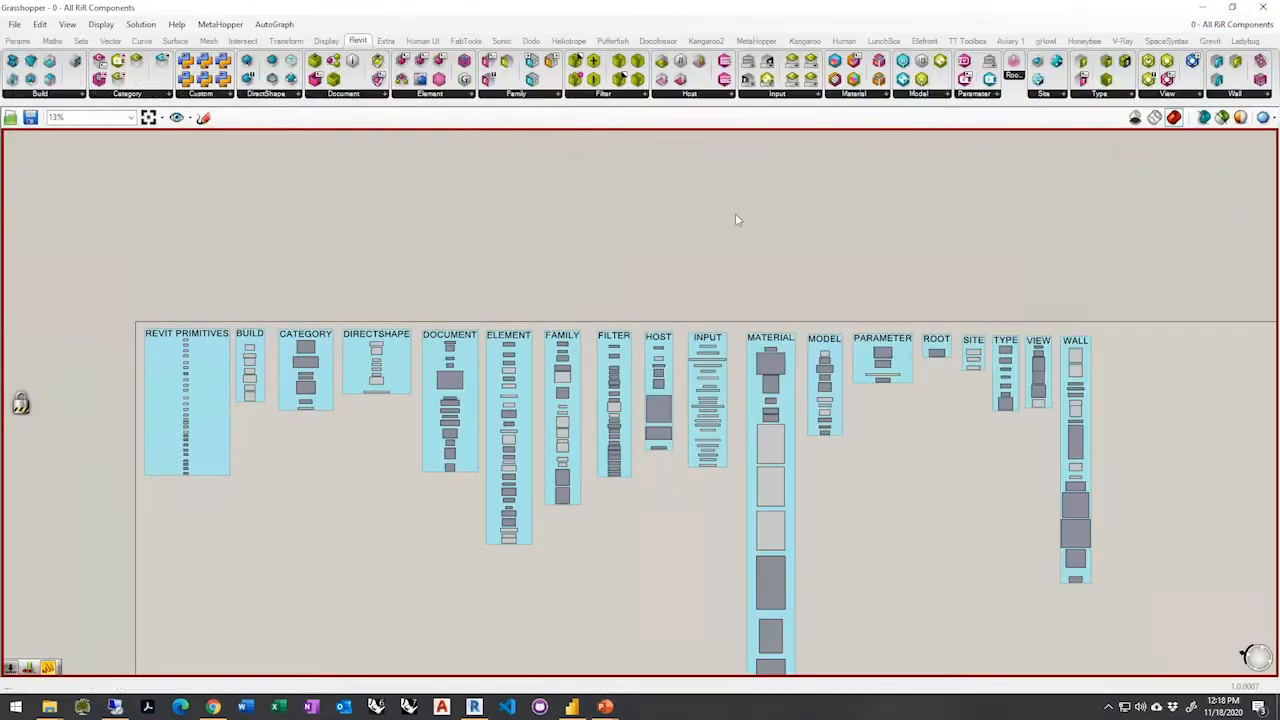
right_drag(658, 258, 630, 206)
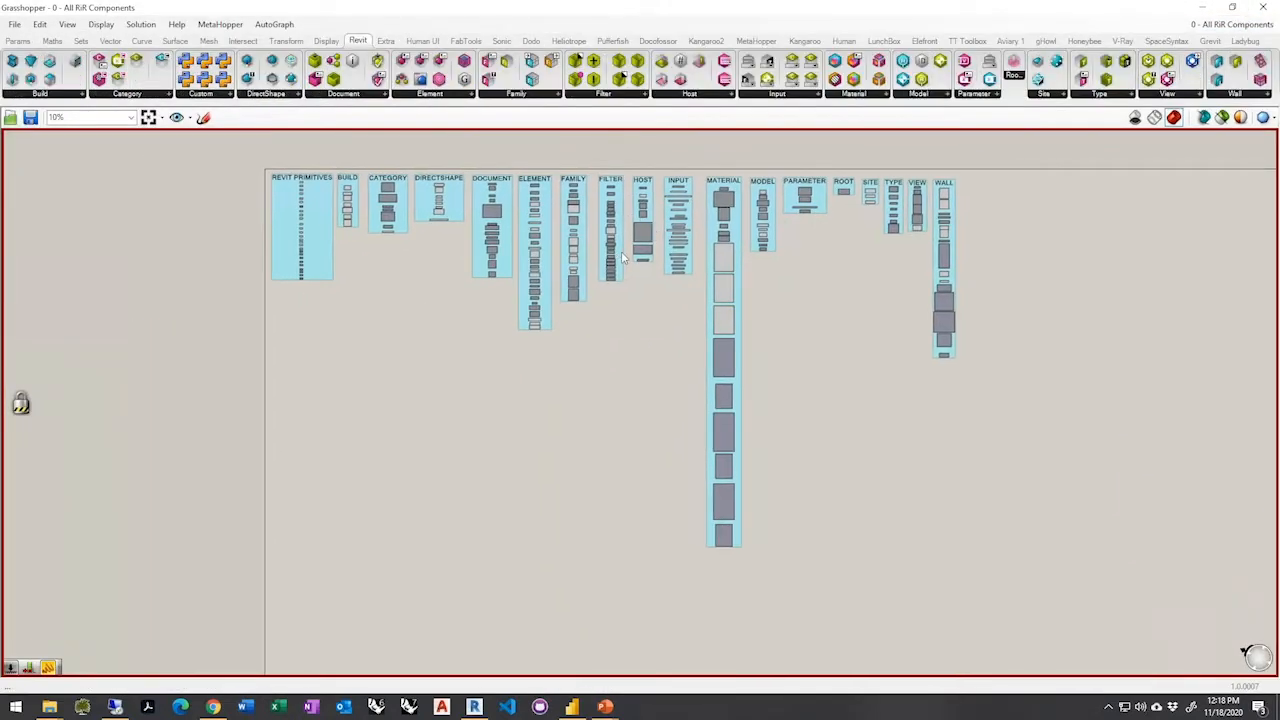
scroll(621, 258, up, 1)
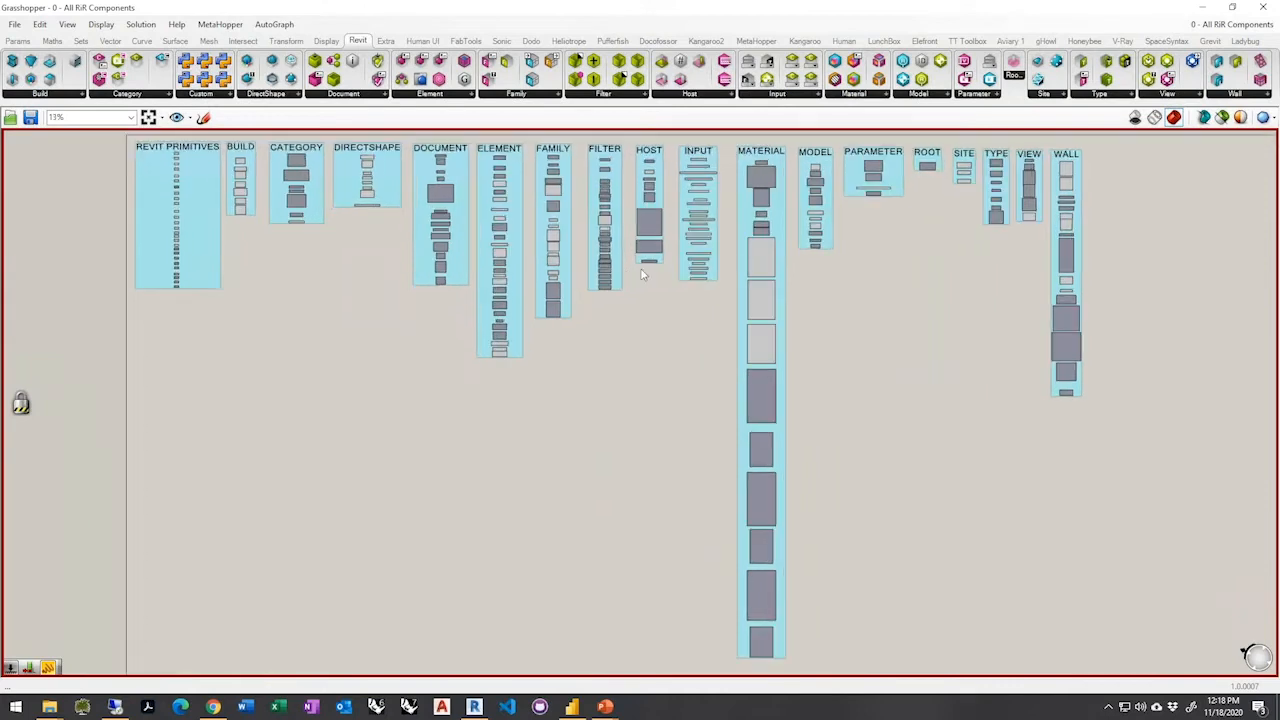
right_drag(643, 274, 647, 278)
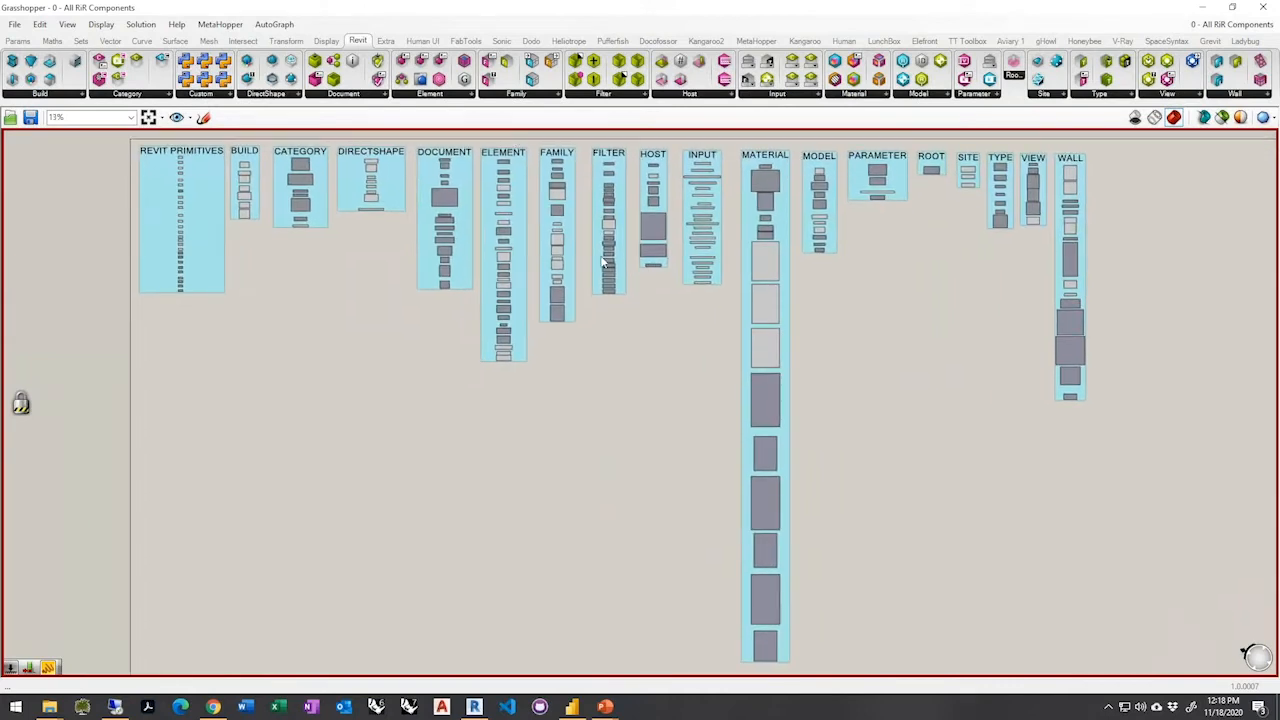
scroll(503, 294, down, 1)
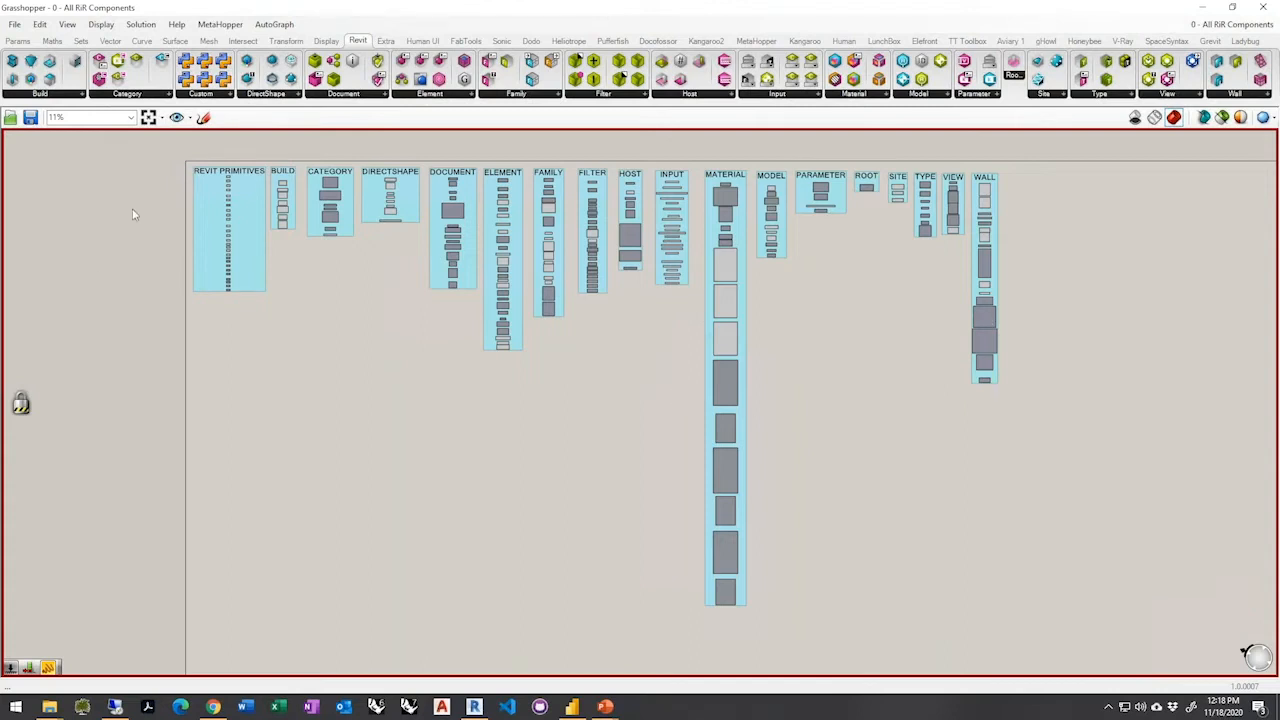
Examine the Revit Primitives group on the canvas and the full list of Revit Primitives parameter components
scroll(132, 208, up, 2)
scroll(230, 200, up, 8)
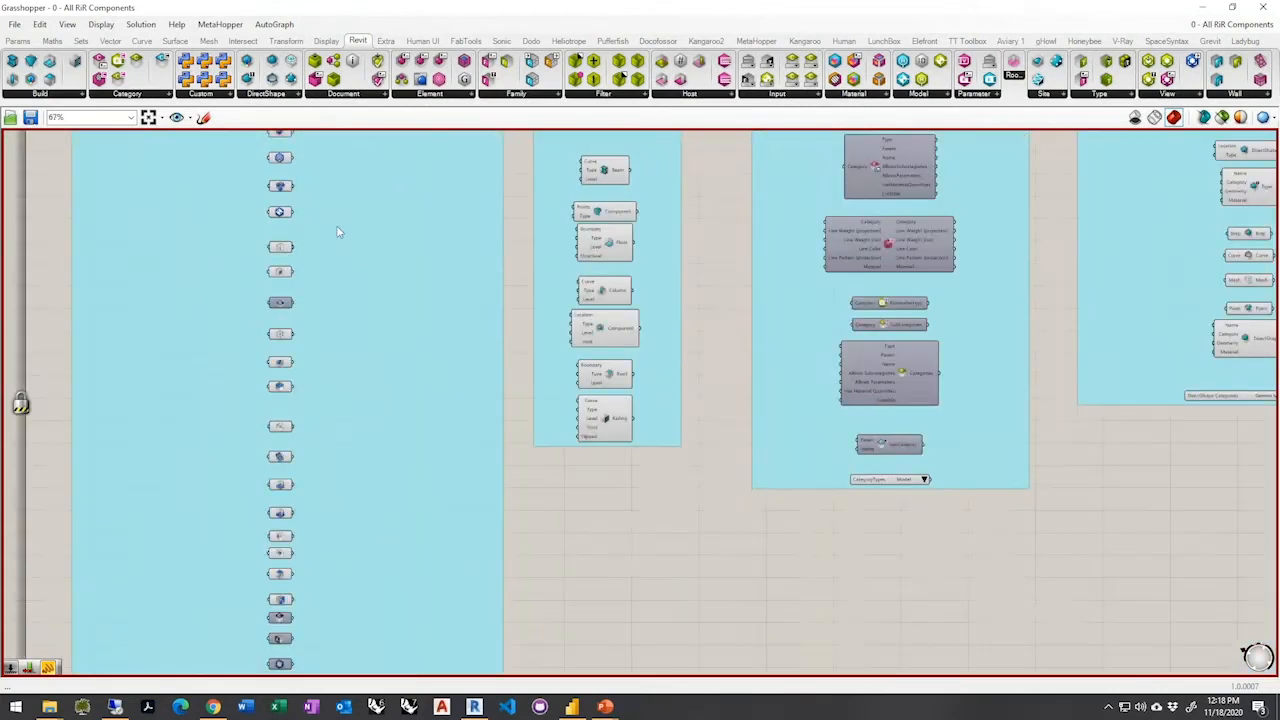
scroll(300, 278, up, 3)
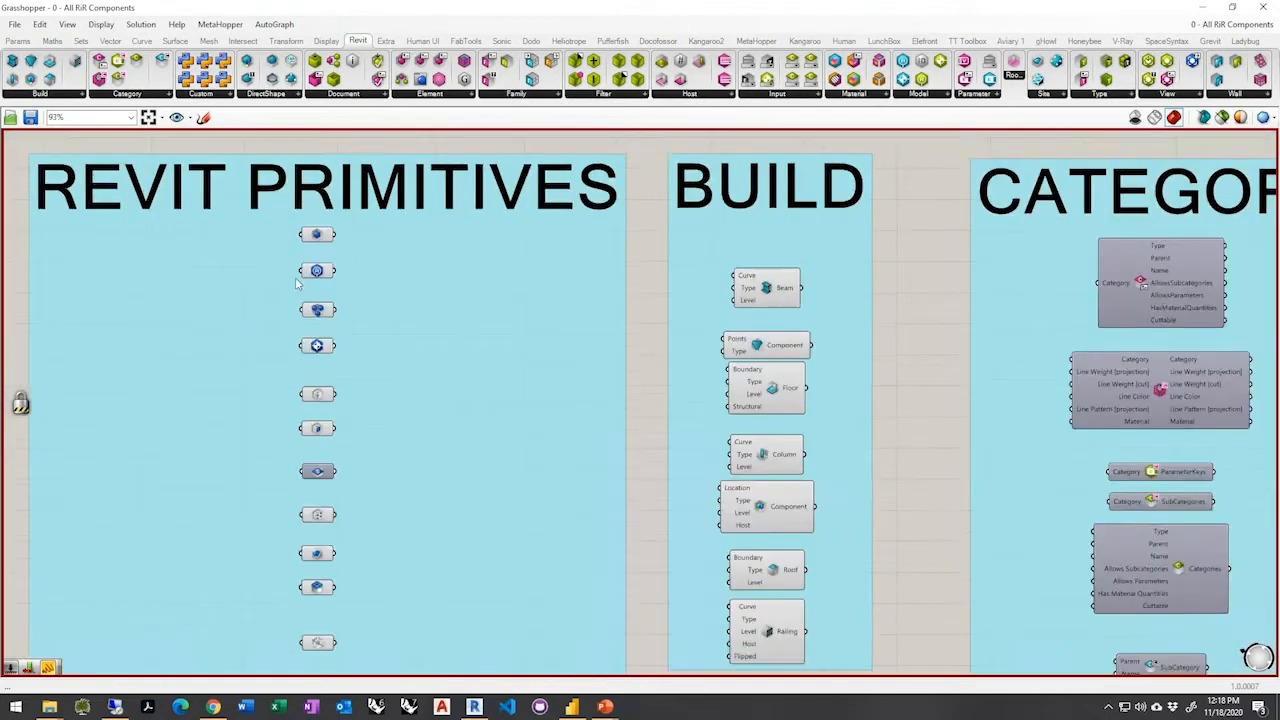
scroll(316, 279, down, 1)
click(20, 41)
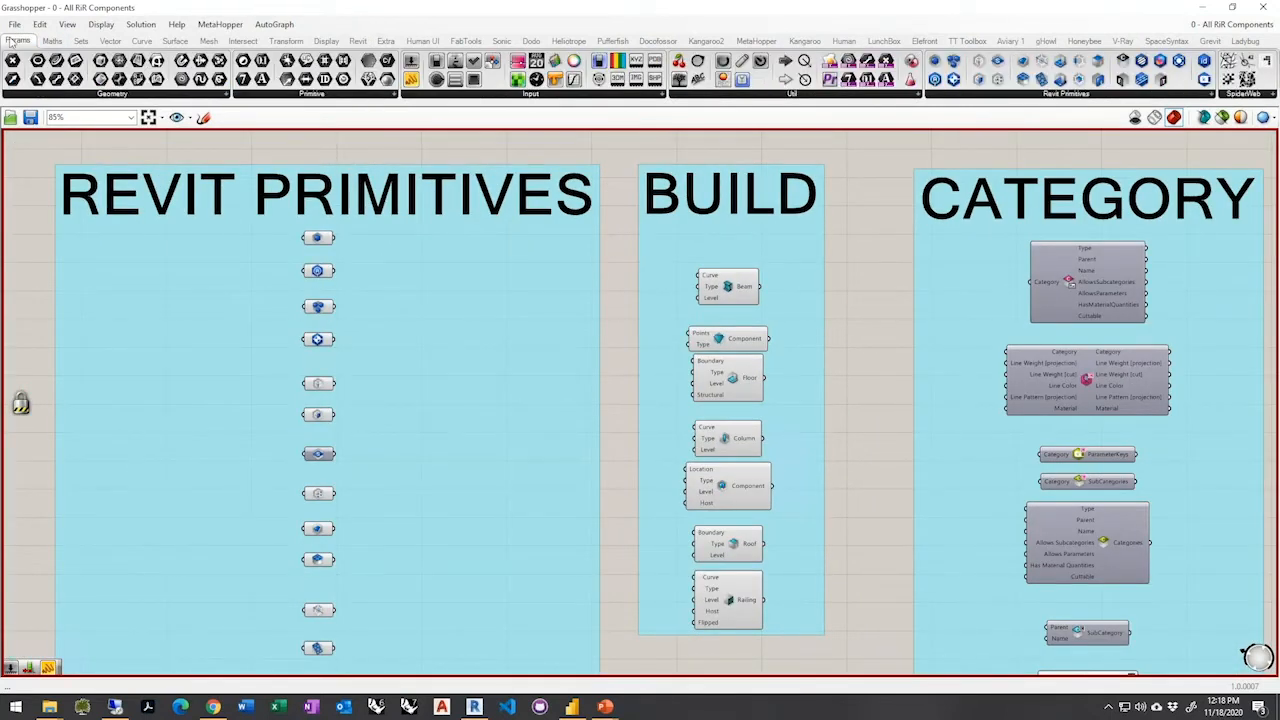
click(1027, 96)
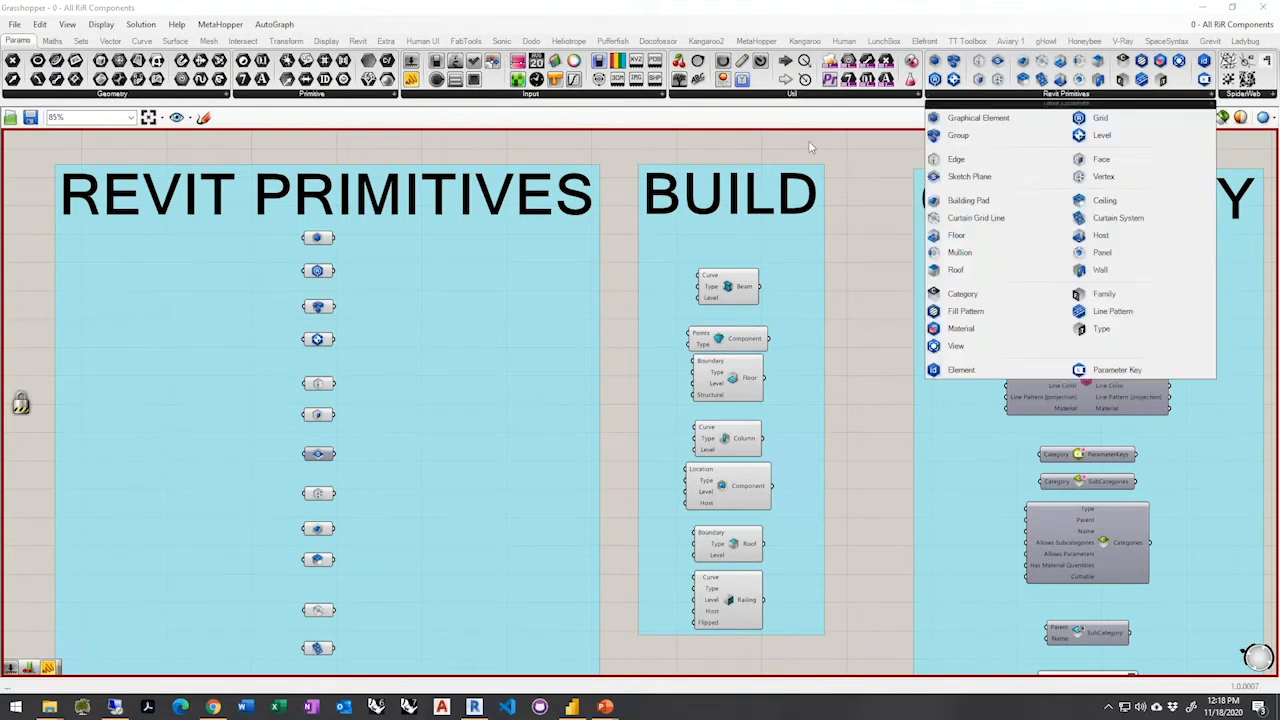
scroll(325, 233, down, 3)
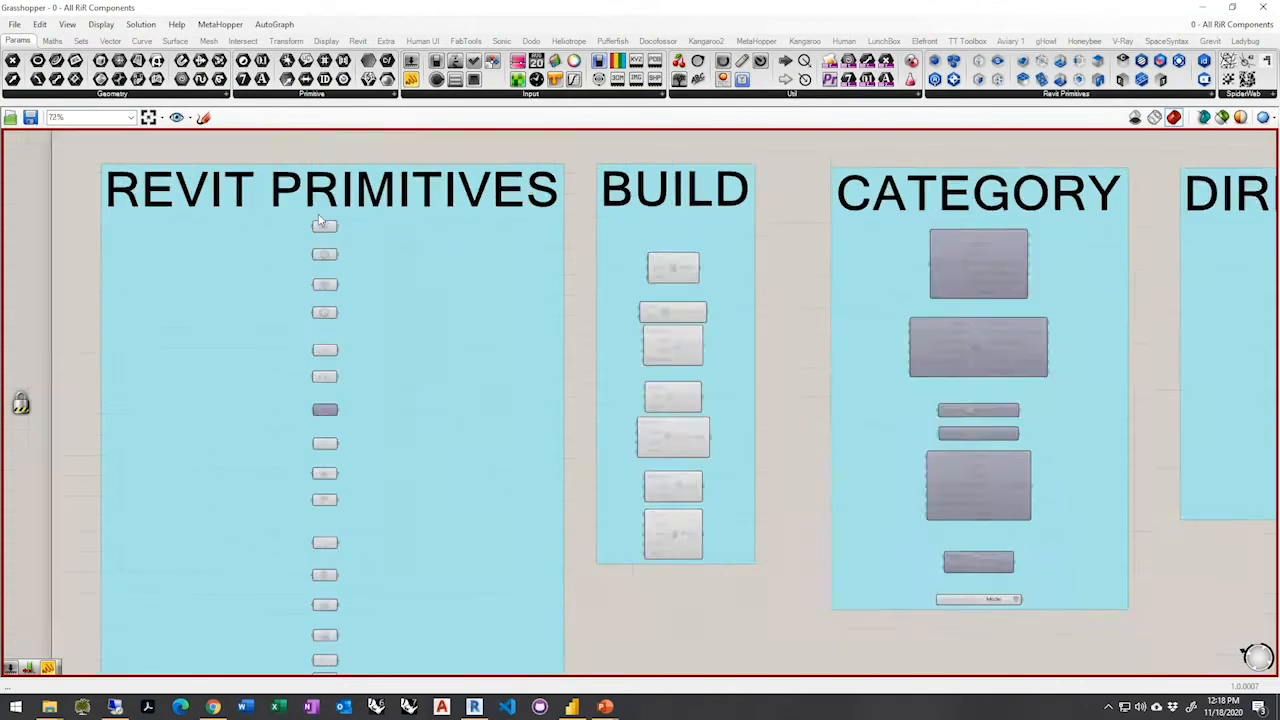
scroll(325, 233, up, 5)
mouse_move(334, 235)
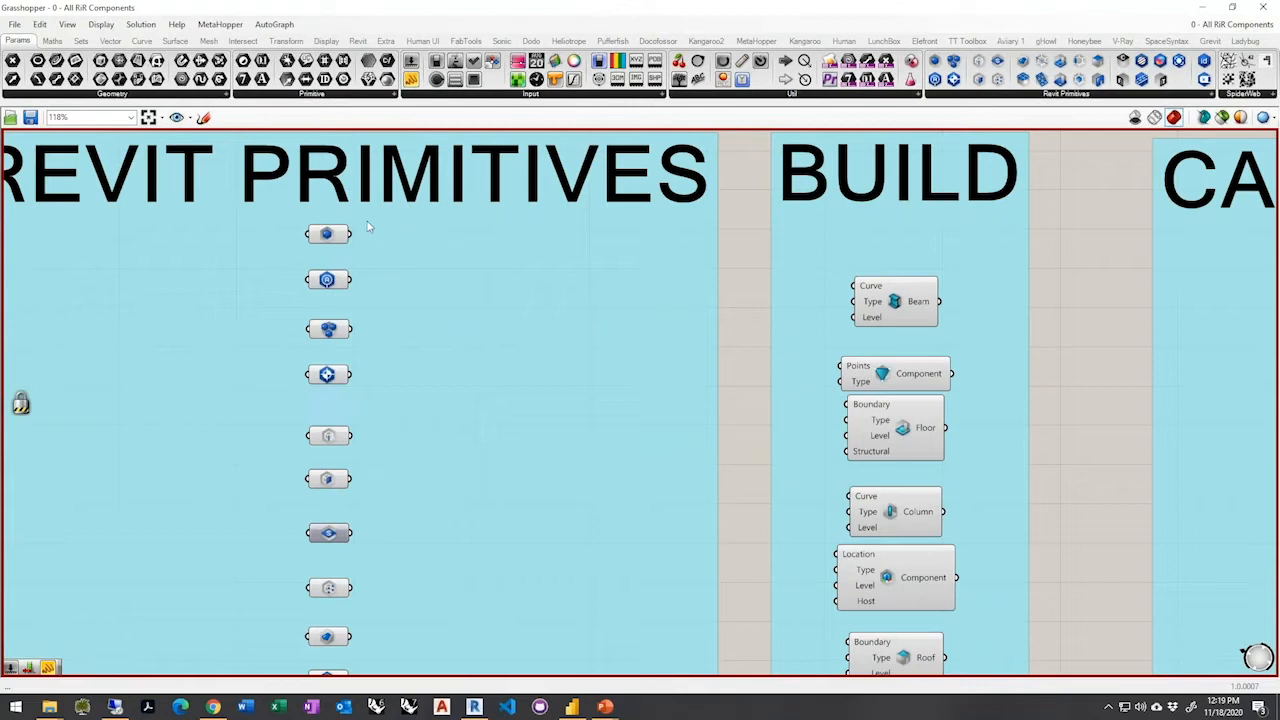
Examine the Beam, Floor, Column, Roof, Railing and Component nodes in the Build group, selecting them one after another
scroll(192, 277, down, 3)
scroll(330, 283, down, 3)
scroll(530, 318, up, 5)
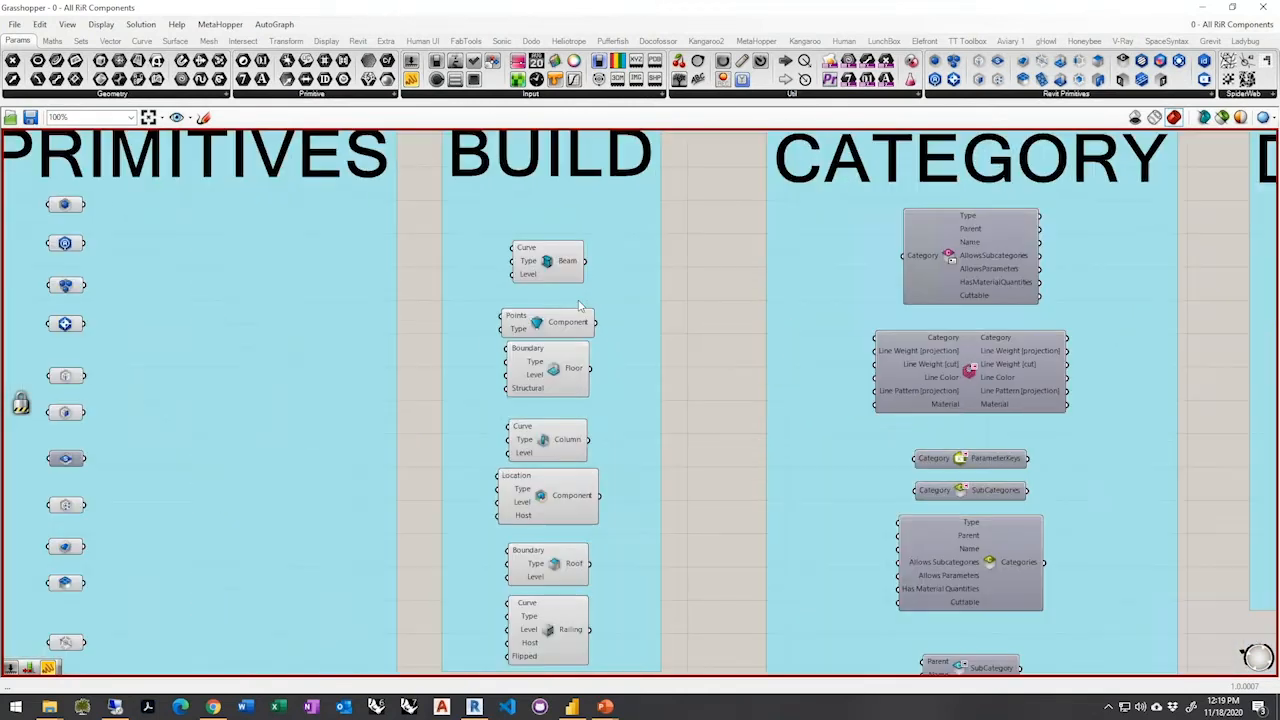
scroll(580, 305, down, 2)
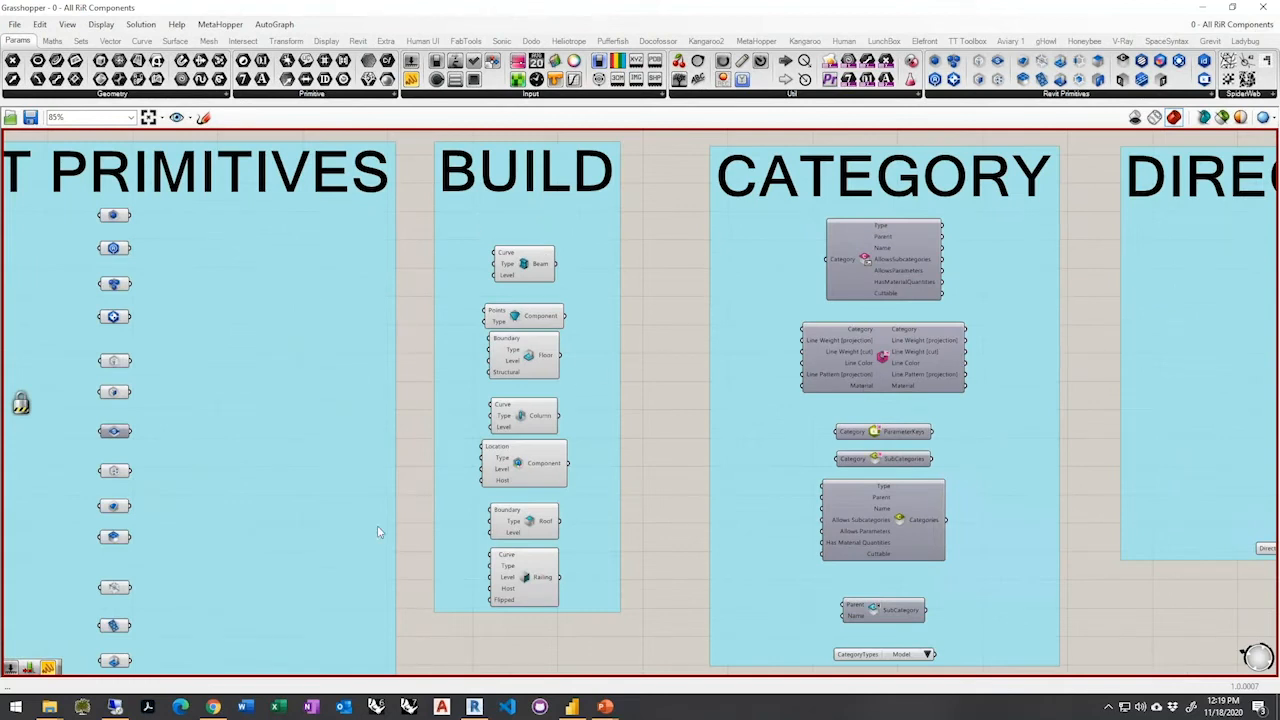
click(522, 263)
click(524, 356)
click(533, 420)
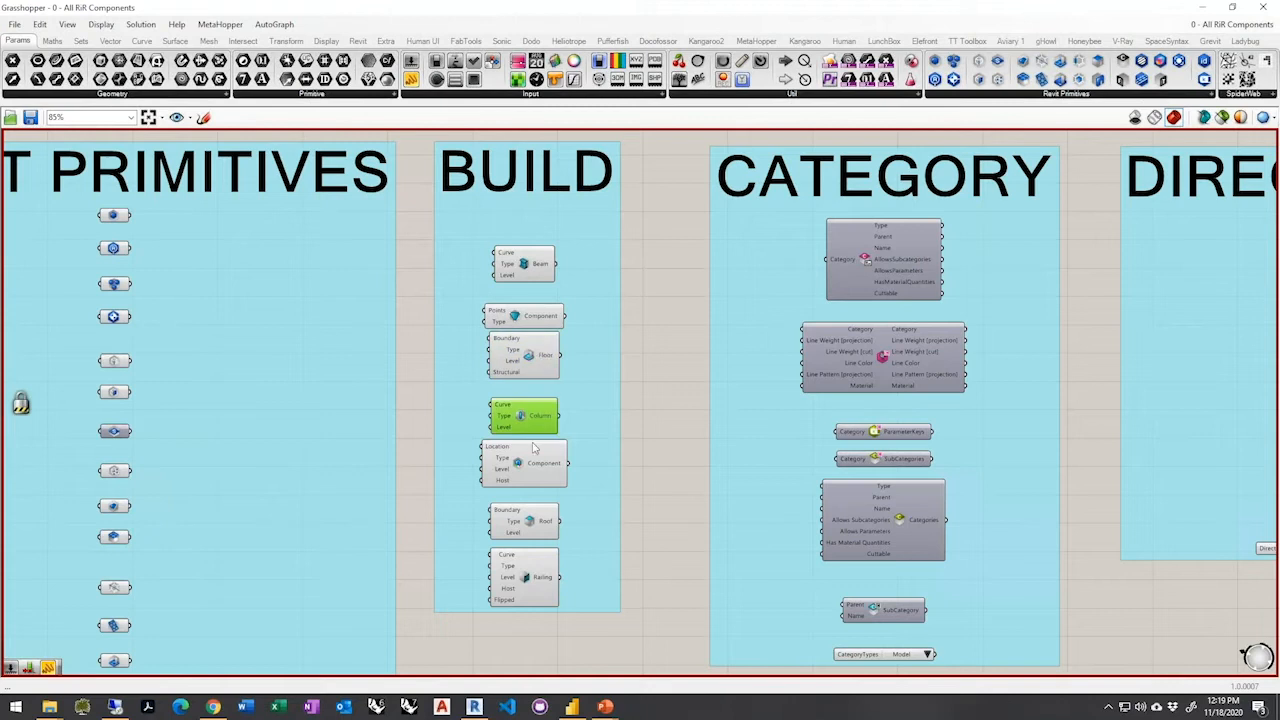
click(540, 527)
click(533, 585)
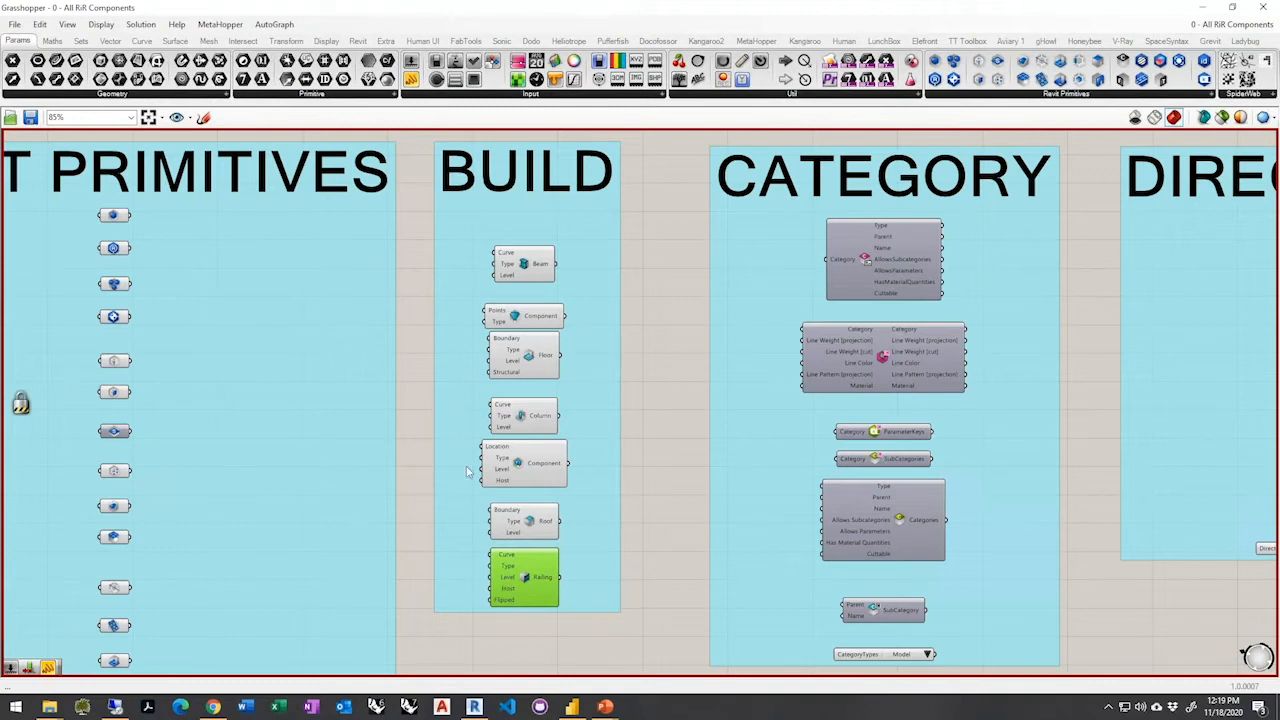
click(519, 462)
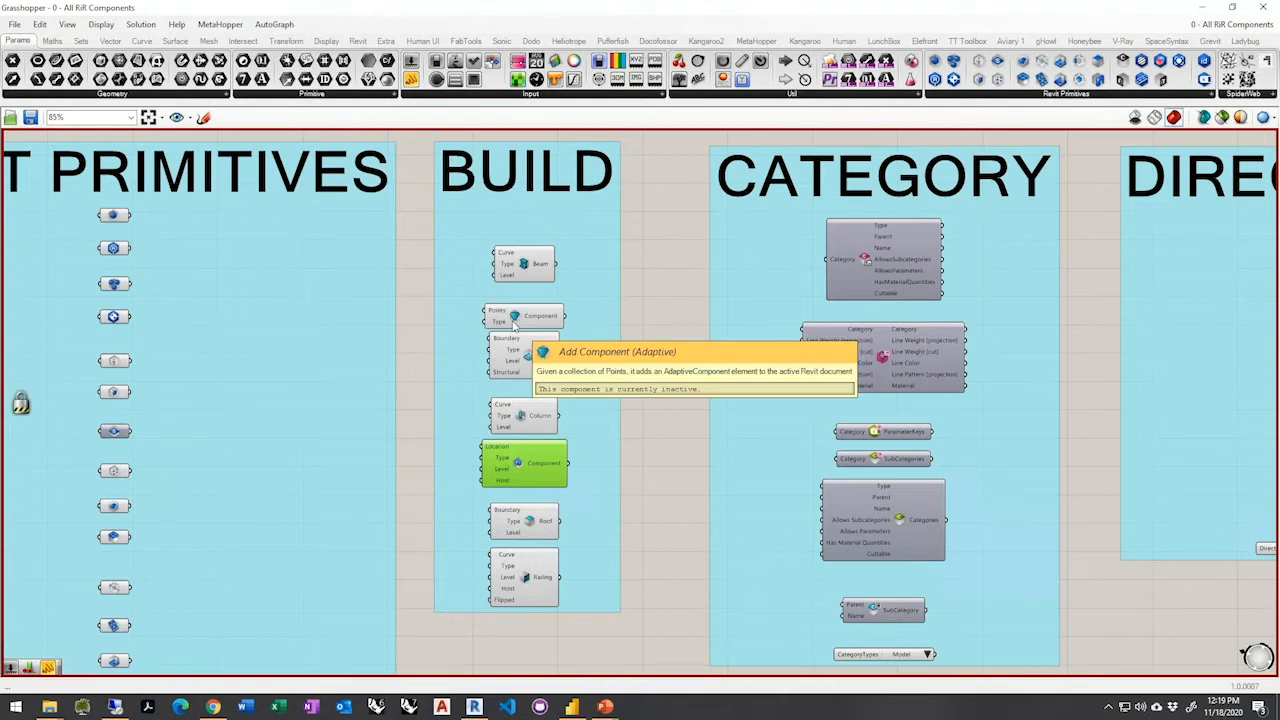
click(515, 390)
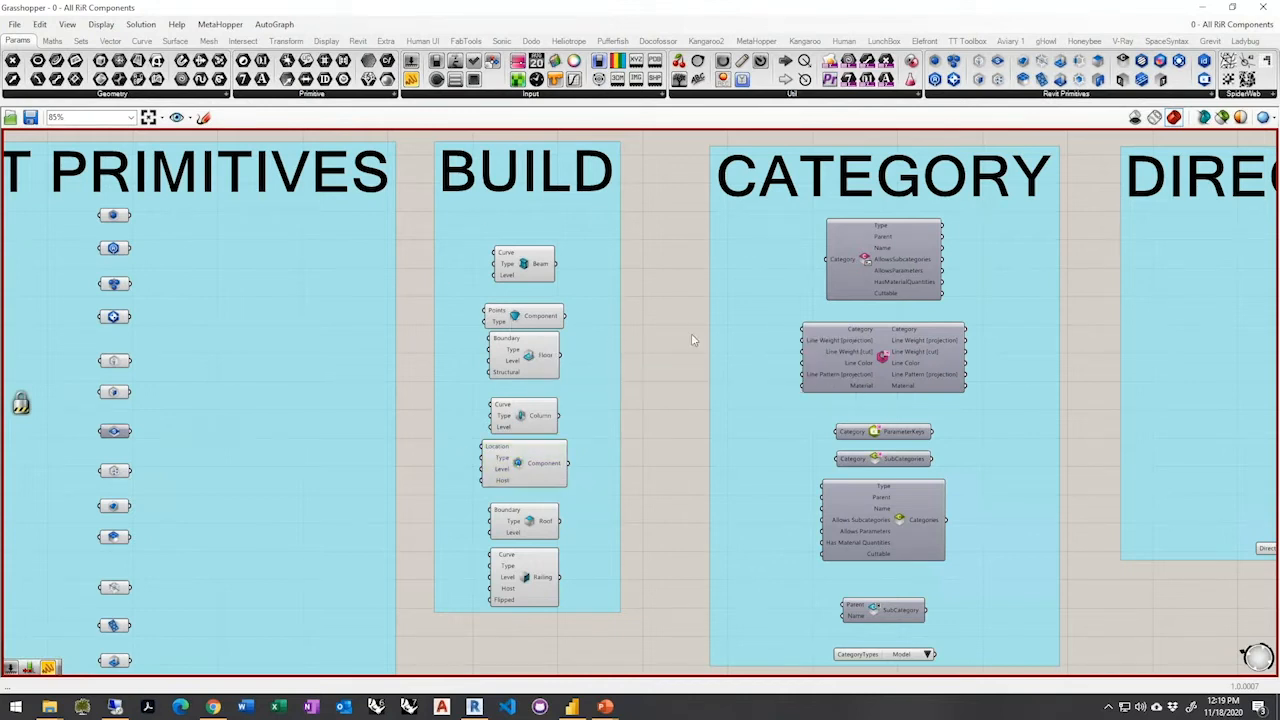
scroll(937, 371, down, 2)
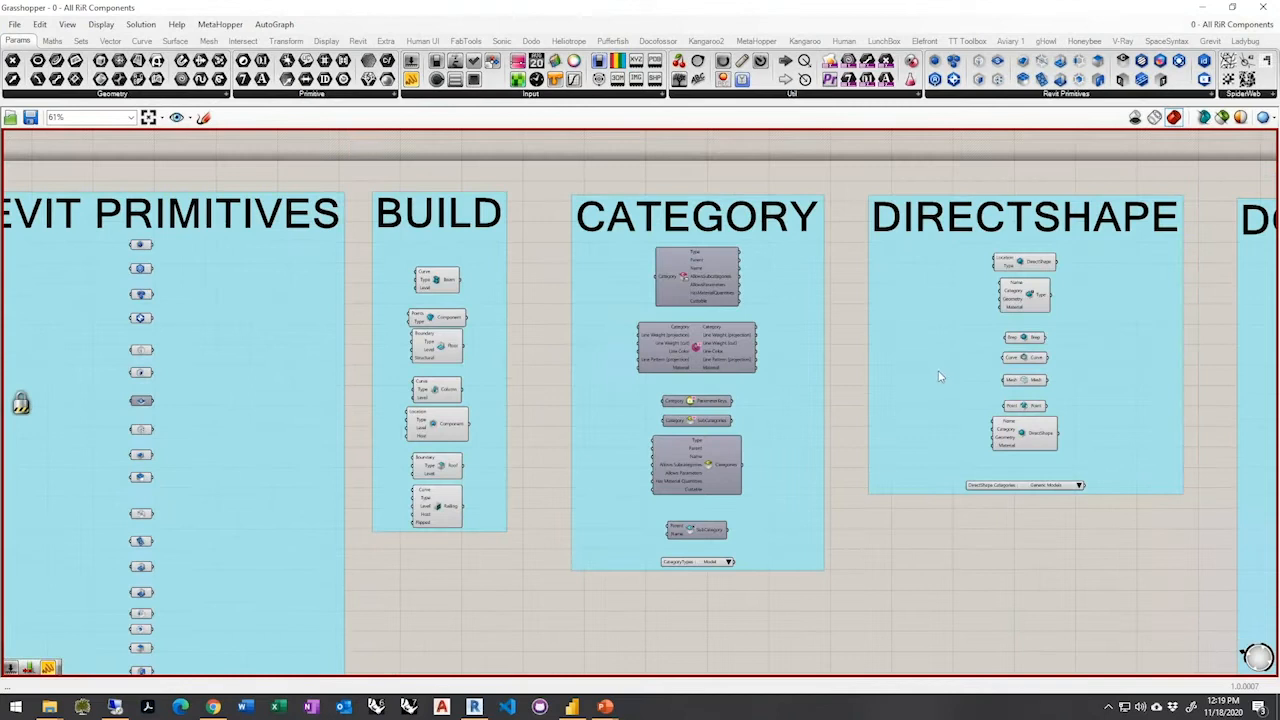
Examine the Category and DirectShape component groups, then the overall row of Revit component groups on the canvas
mouse_move(994, 379)
right_down()
mouse_move(897, 382)
mouse_move(977, 371)
right_up()
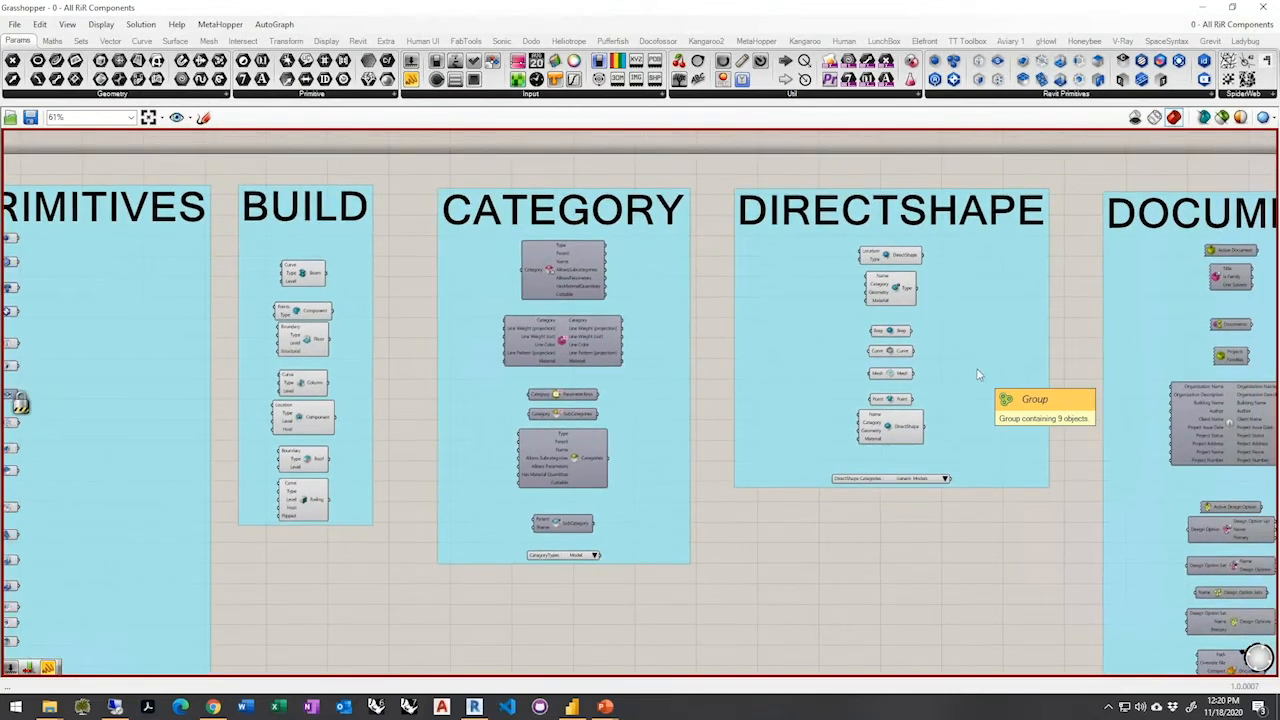
right_click(995, 392)
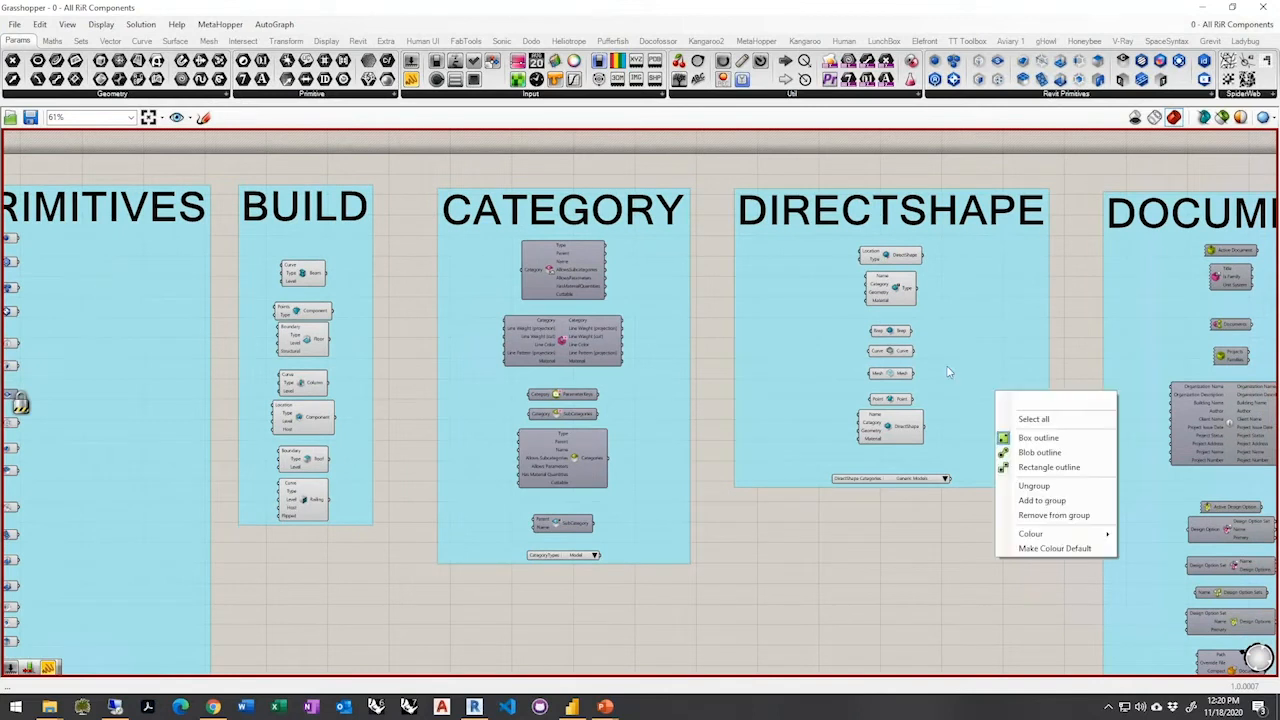
click(965, 318)
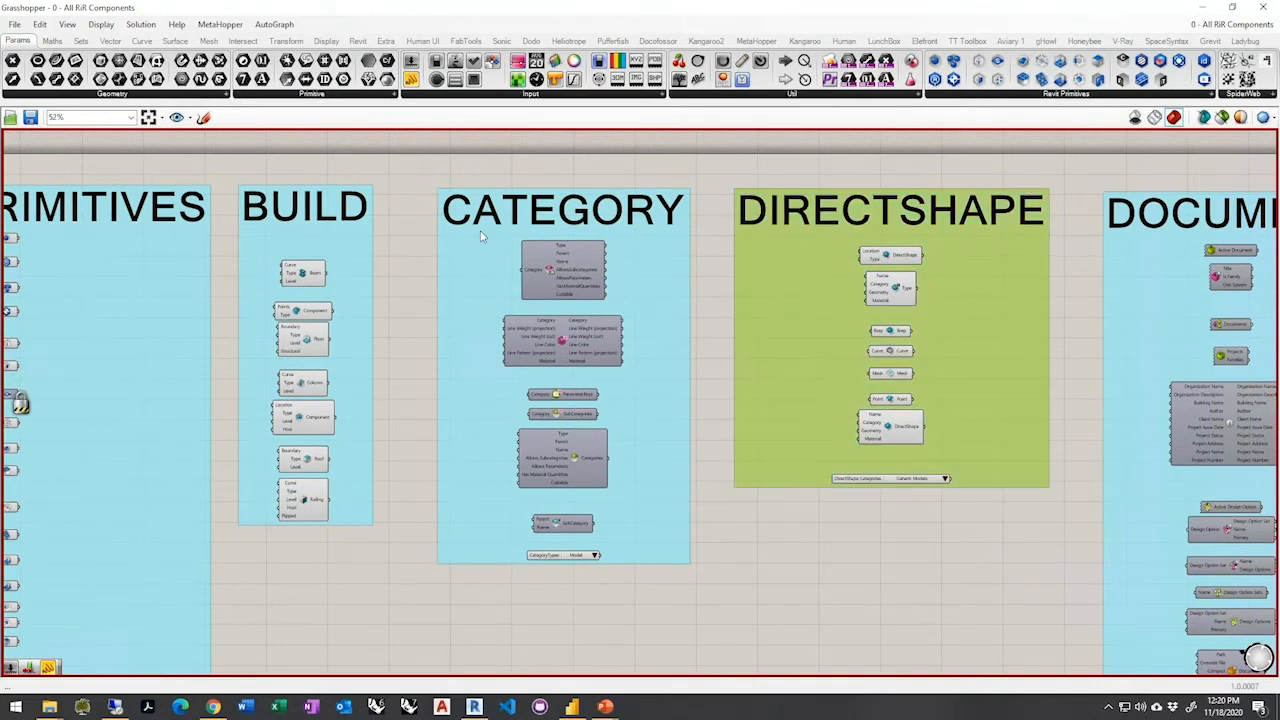
scroll(801, 421, down, 5)
click(641, 439)
right_drag(641, 439, 434, 414)
scroll(437, 360, down, 1)
right_click(810, 444)
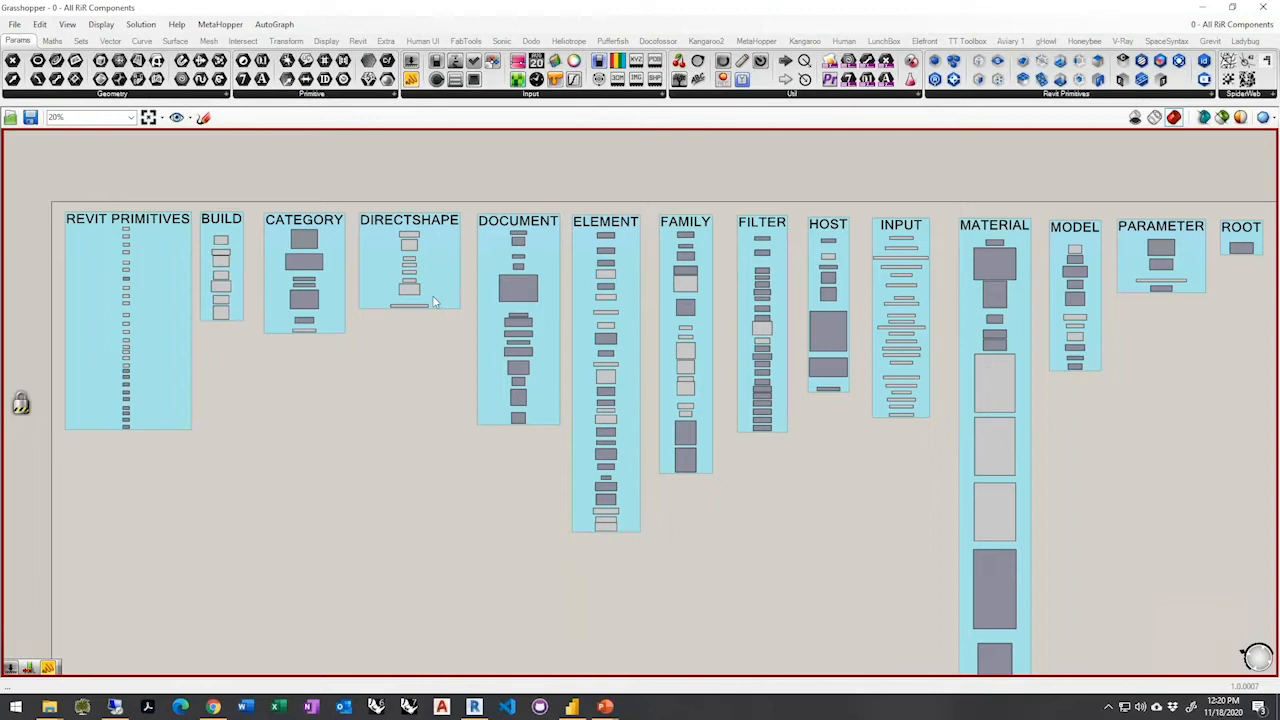
Examine the nodes at the head of the Material group, including material creation, graphics and identity data
scroll(941, 369, up, 2)
right_drag(771, 357, 651, 346)
right_drag(1195, 423, 858, 398)
scroll(573, 277, up, 5)
scroll(503, 180, up, 2)
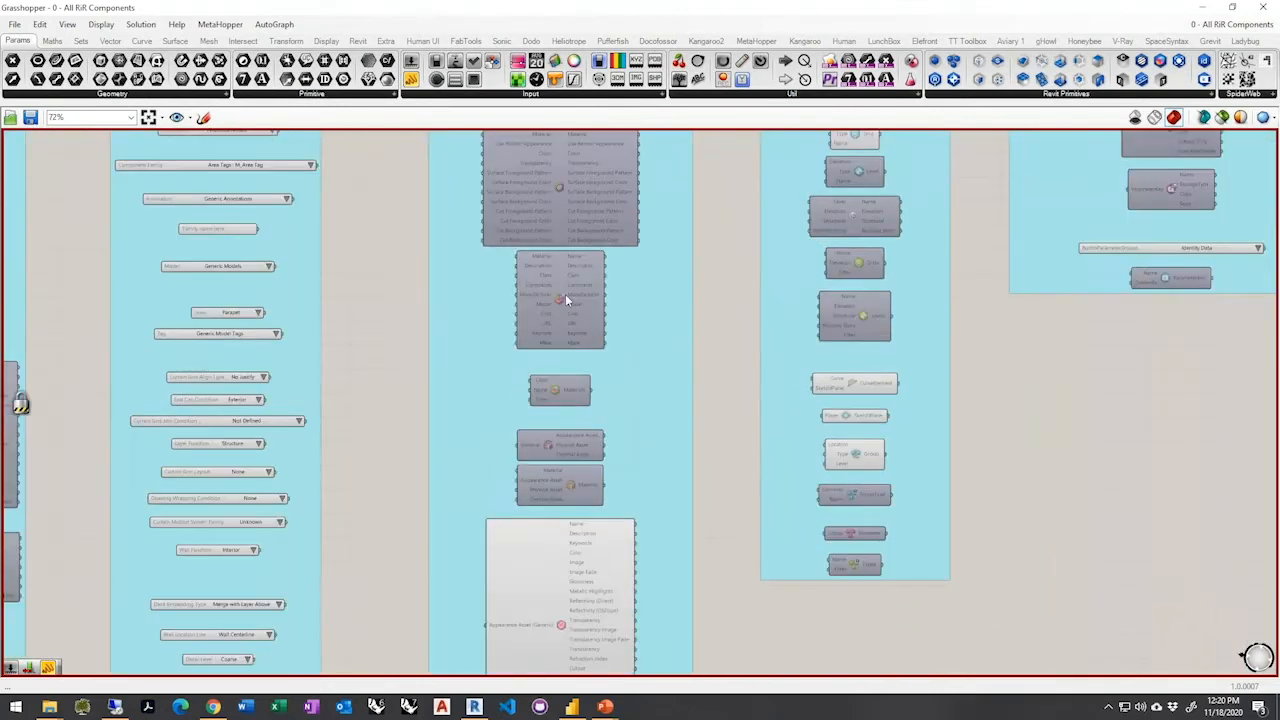
scroll(580, 300, up, 3)
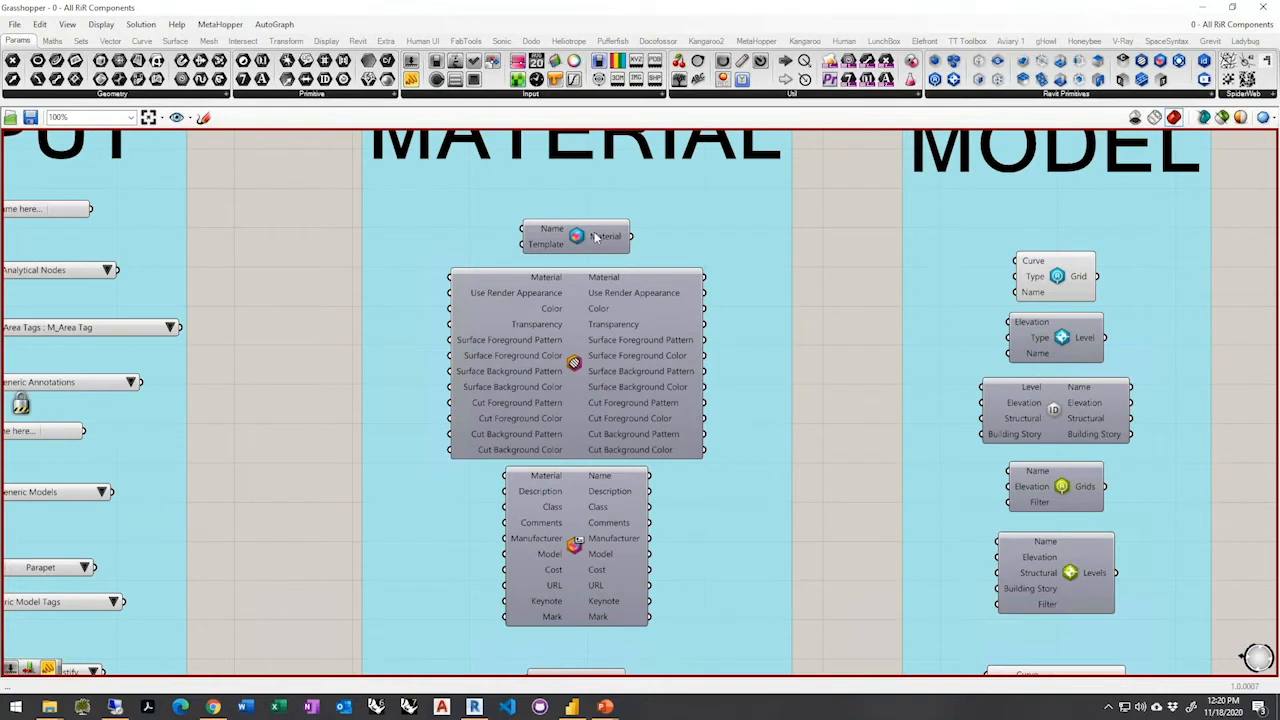
scroll(595, 236, down, 3)
scroll(564, 492, up, 5)
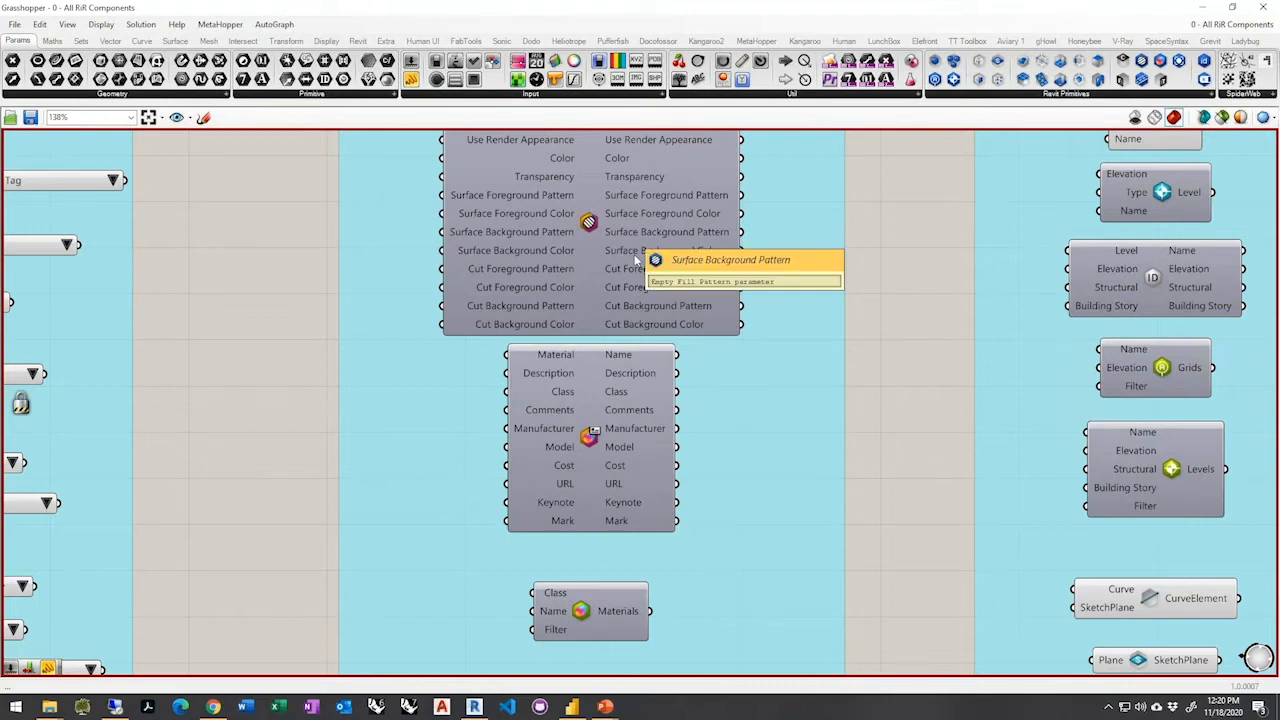
Select the material graphics node, examine the Appearance Asset nodes further down the Material group, and return to the overview of all groups
click(534, 215)
scroll(548, 215, down, 3)
scroll(580, 224, down, 5)
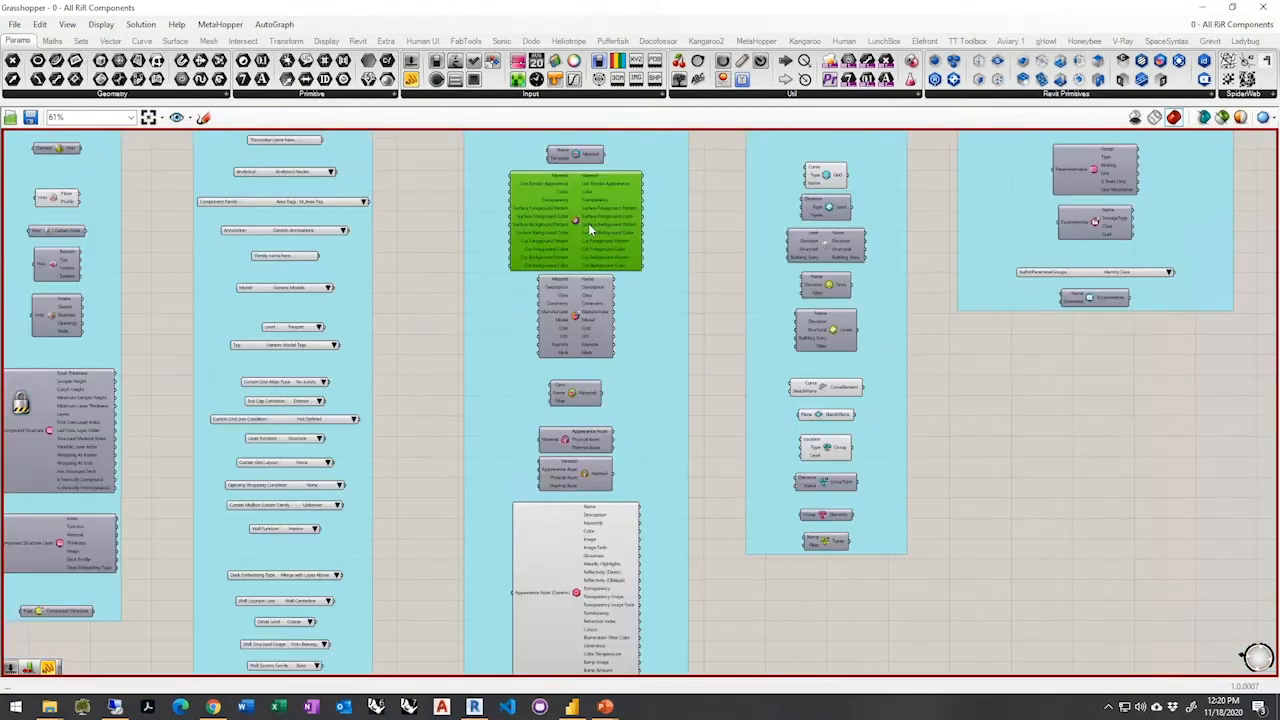
scroll(577, 541, up, 3)
scroll(577, 541, up, 5)
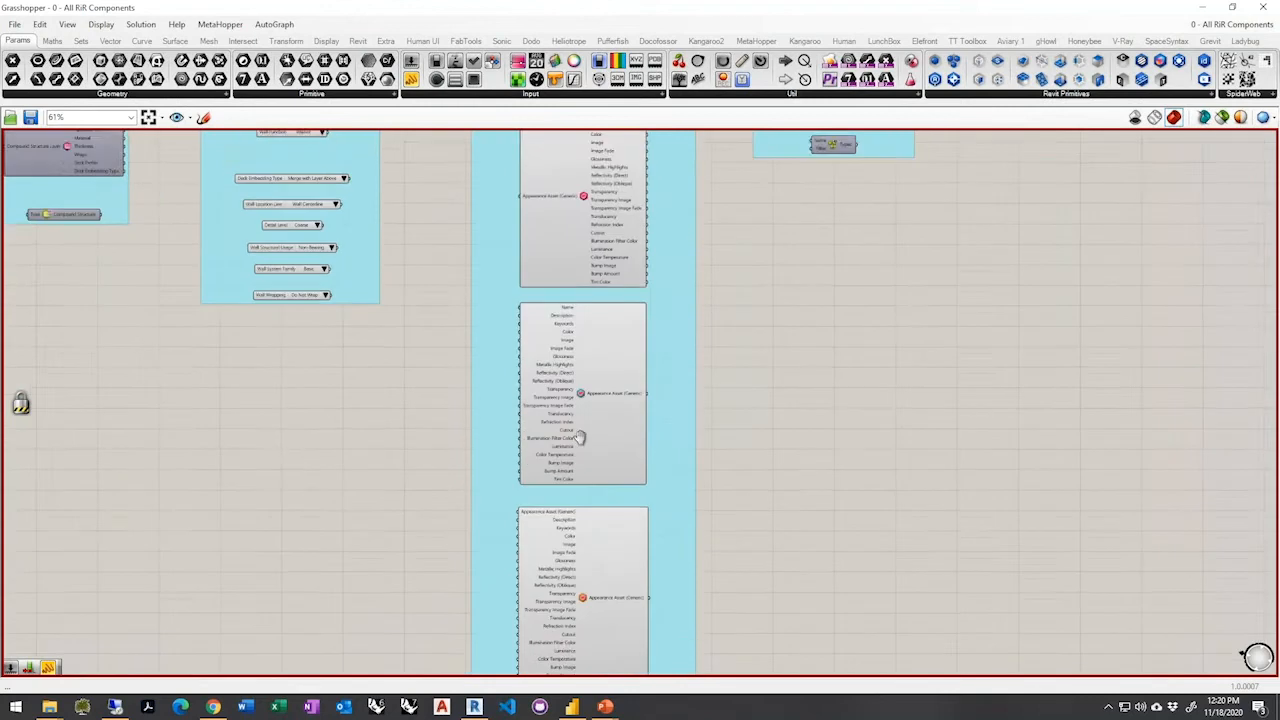
scroll(573, 237, down, 6)
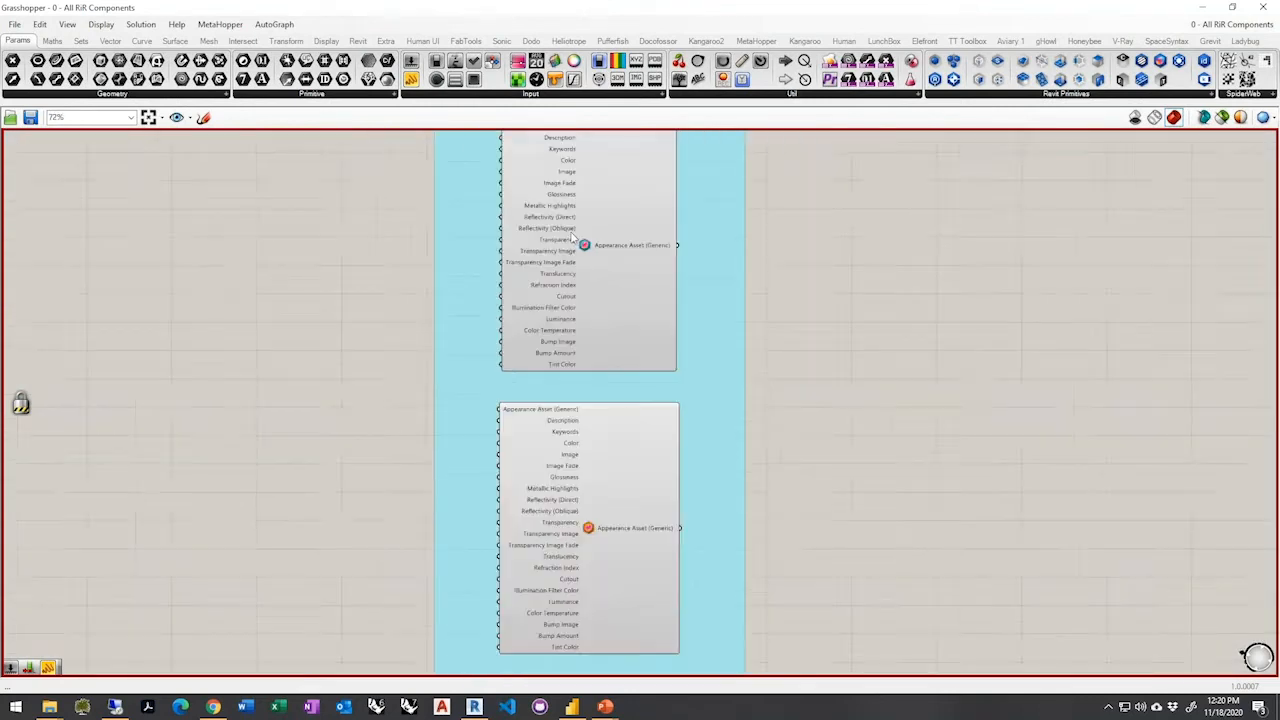
right_drag(580, 306, 771, 299)
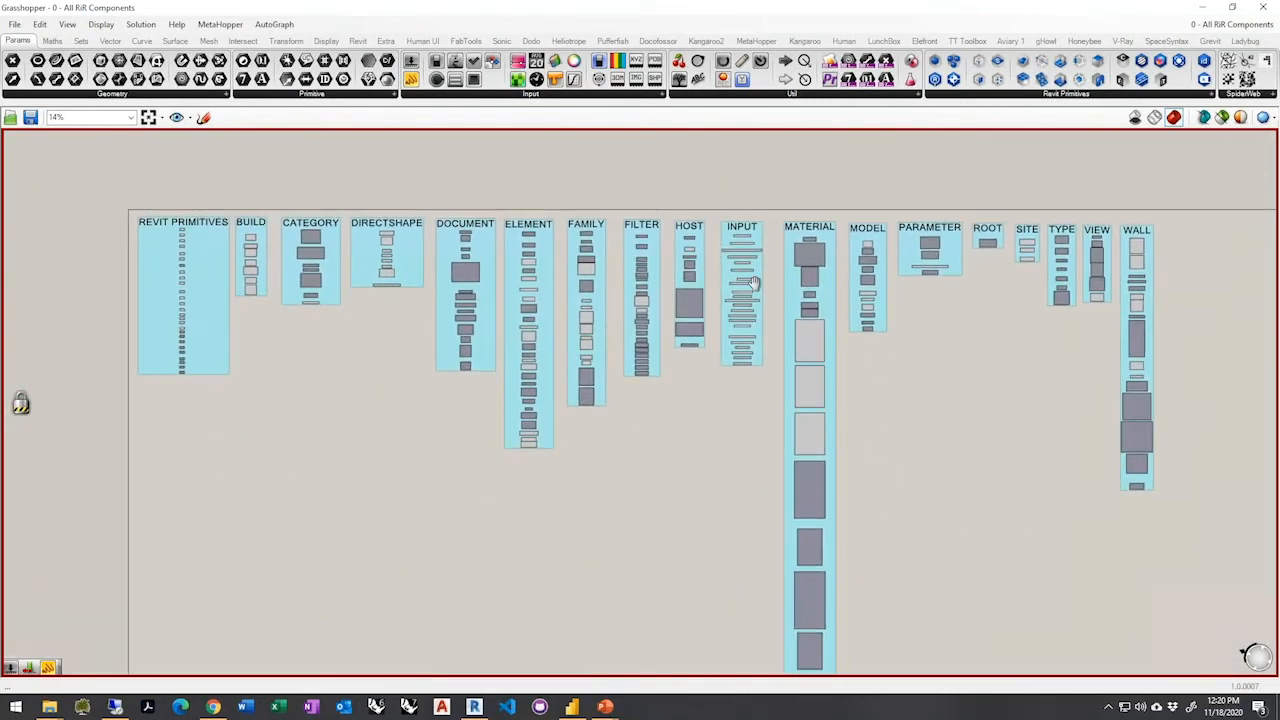
scroll(771, 299, up, 1)
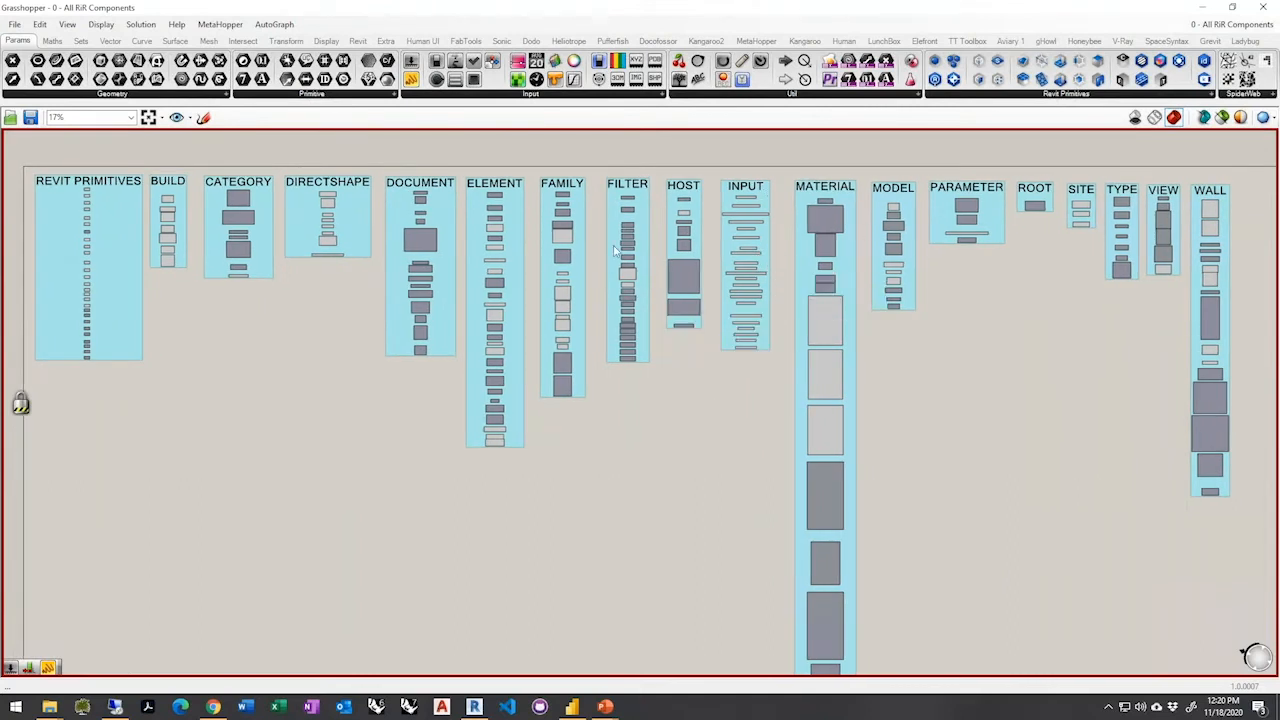
Open the Grasshopper definition "1 - RiR - Revit GH Round Trip.gh" from the AU Samples folder
click(15, 24)
click(76, 57)
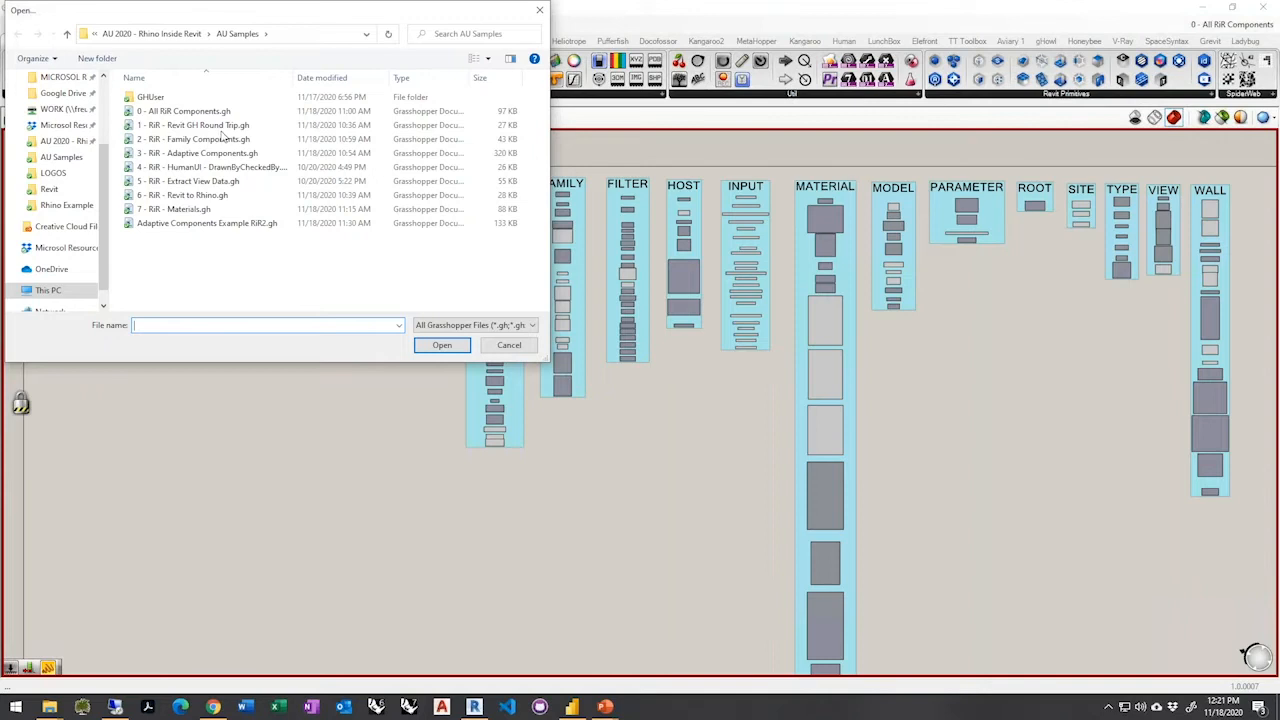
double_click(236, 126)
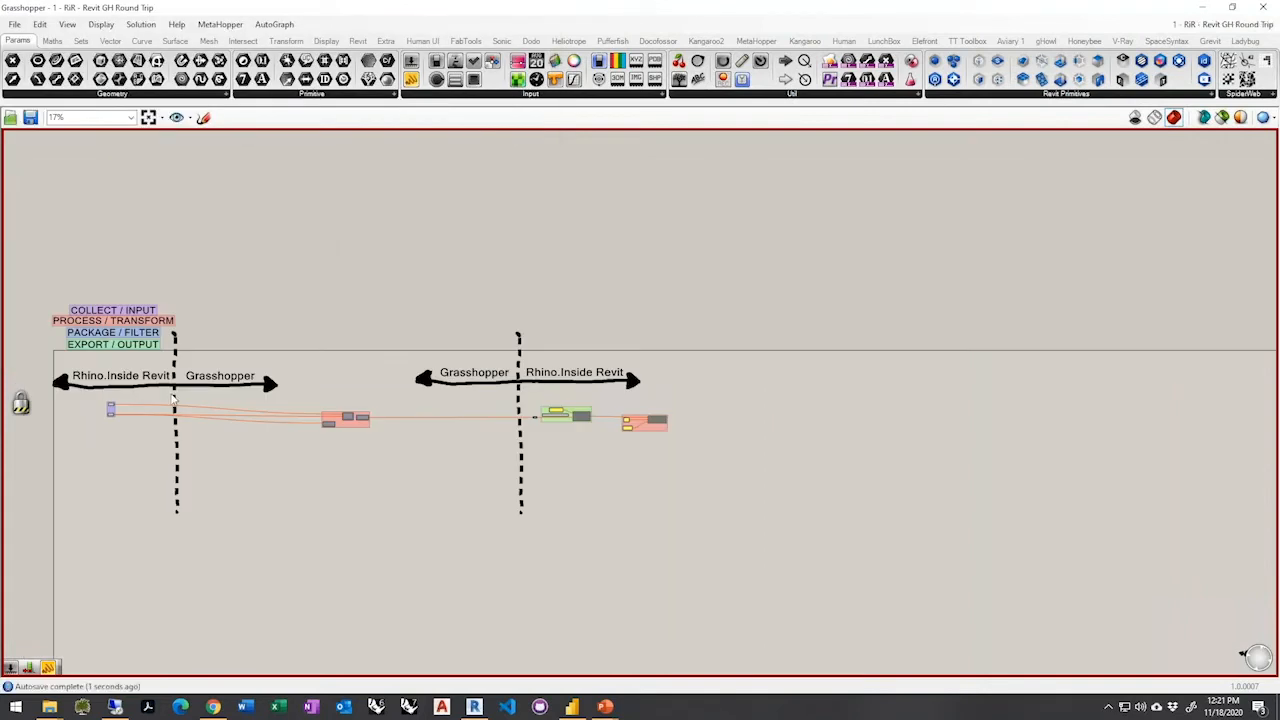
Examine the round-trip definition's Rhino.Inside Revit and Grasshopper sections and the two Edge parameters in the Collect / Input group
scroll(178, 447, up, 2)
right_drag(125, 487, 307, 461)
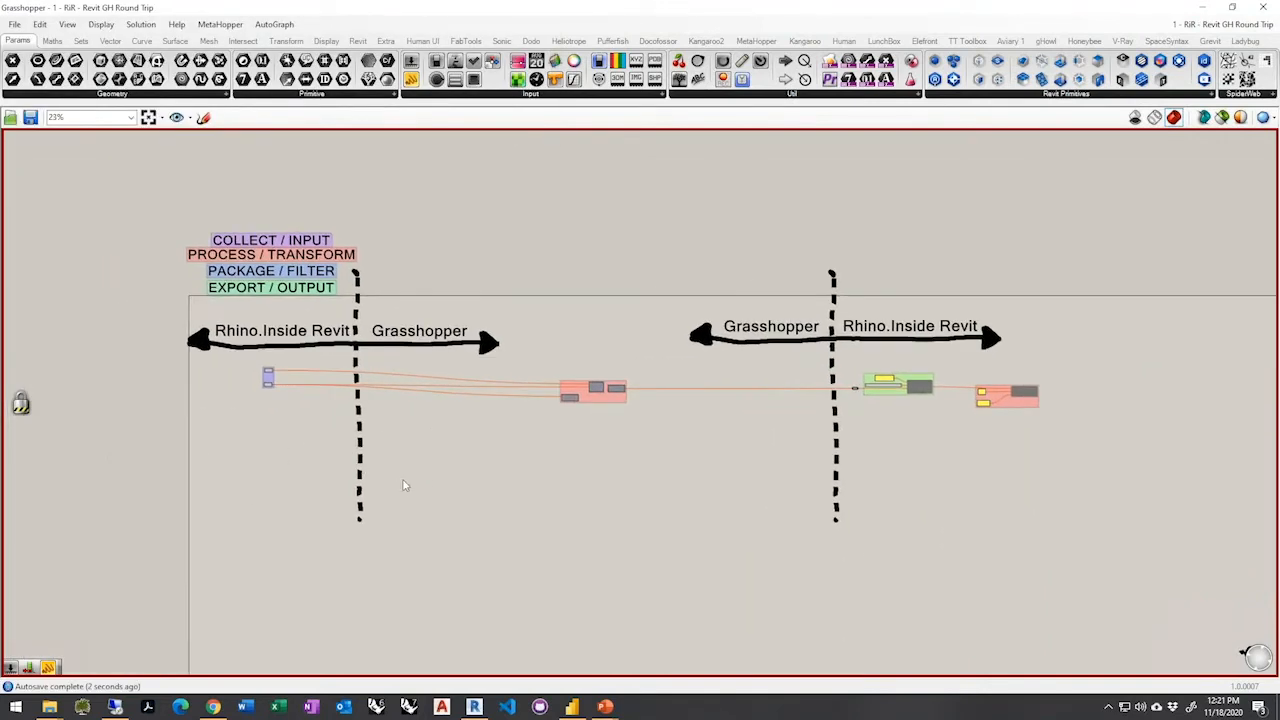
right_click(453, 461)
scroll(289, 423, up, 4)
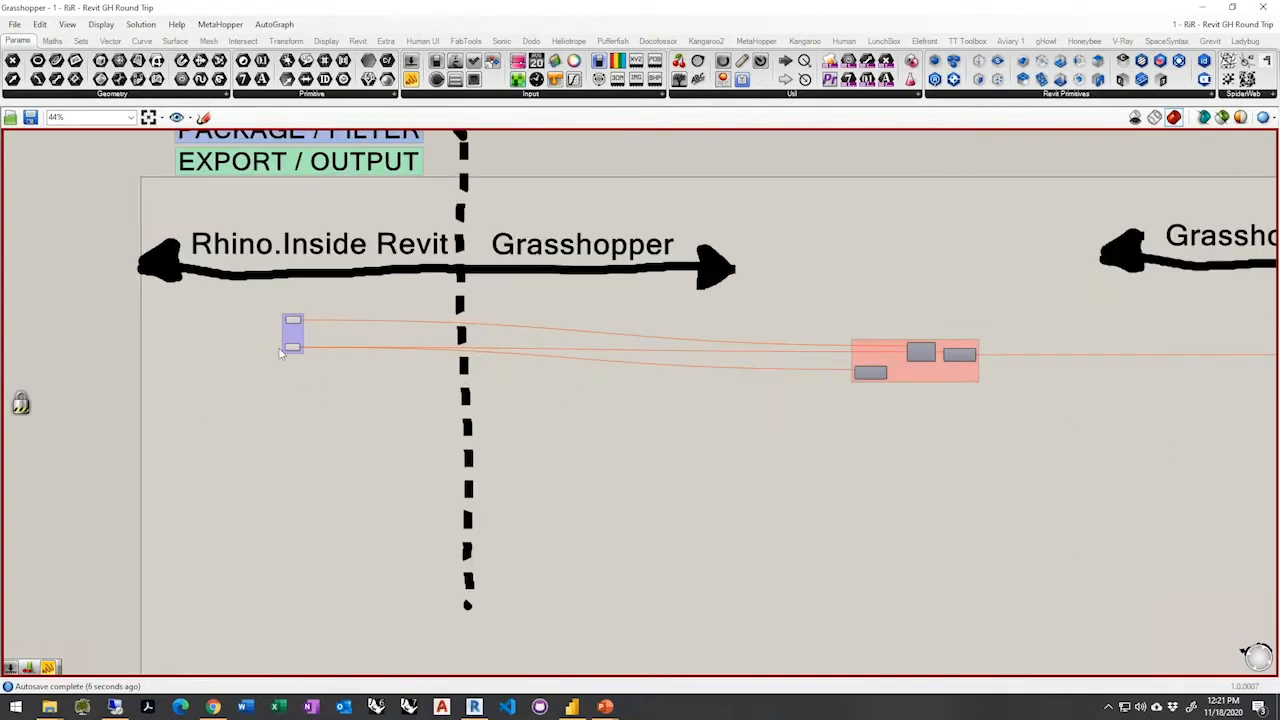
scroll(278, 333, up, 3)
scroll(279, 333, up, 3)
right_drag(326, 312, 557, 432)
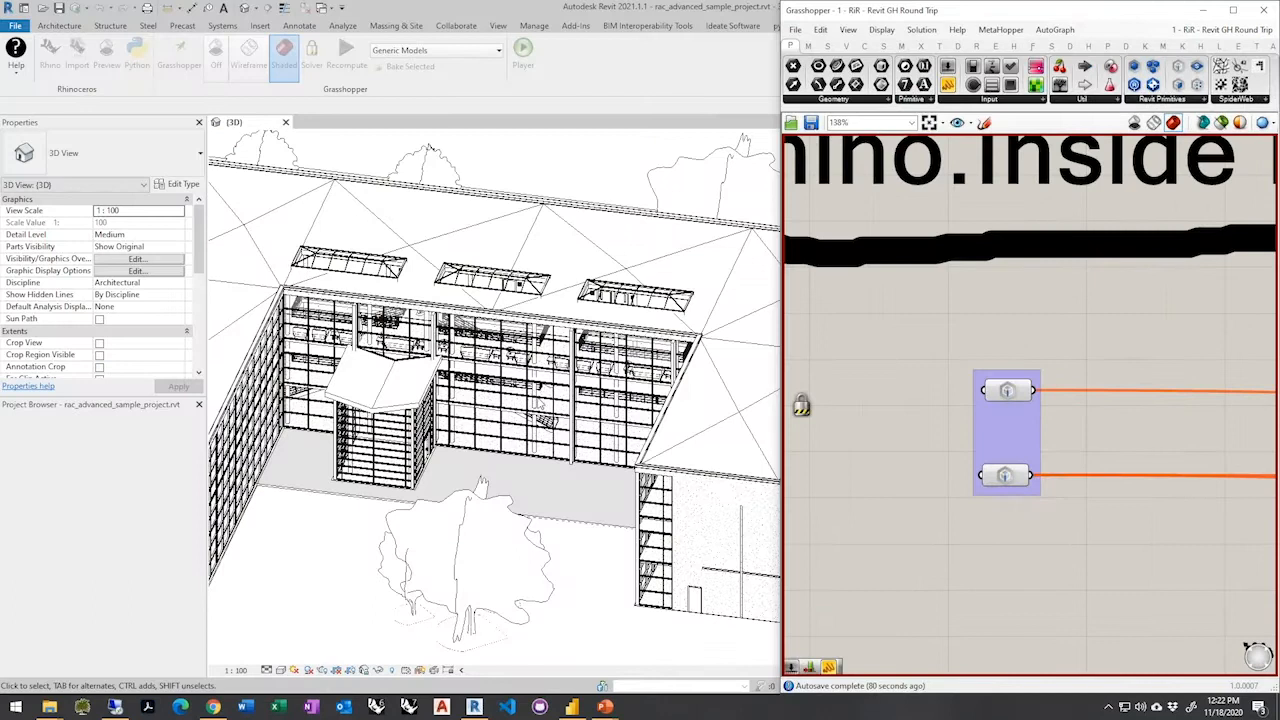
Frame the courtyard facade in the Revit 3D view and unlock the Grasshopper solver
shift+middle_drag(541, 403, 744, 463)
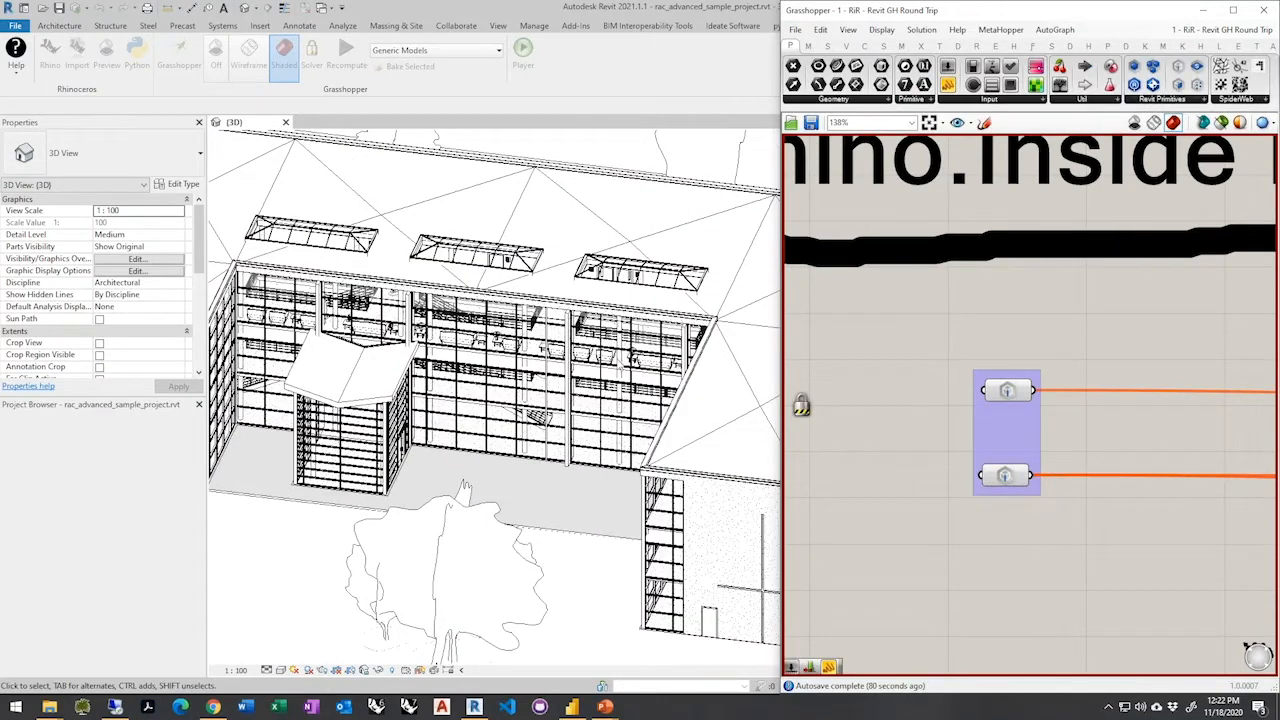
right_drag(942, 389, 938, 407)
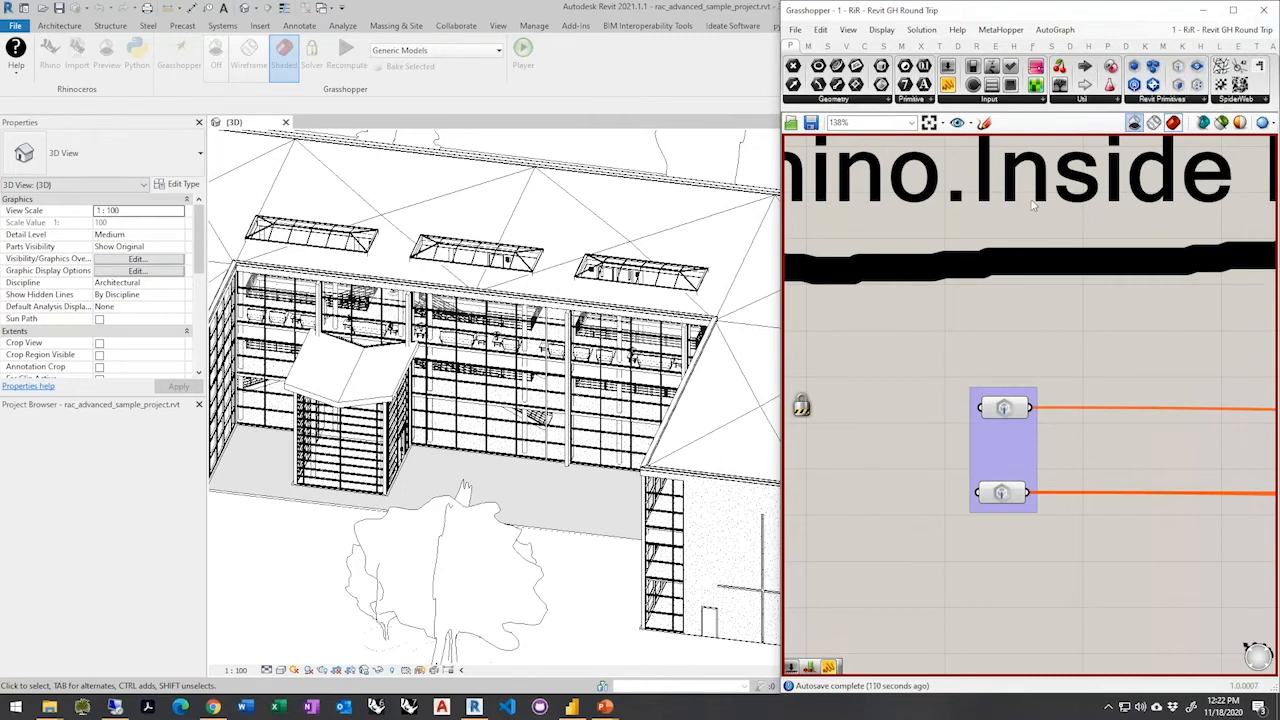
right_click(1041, 320)
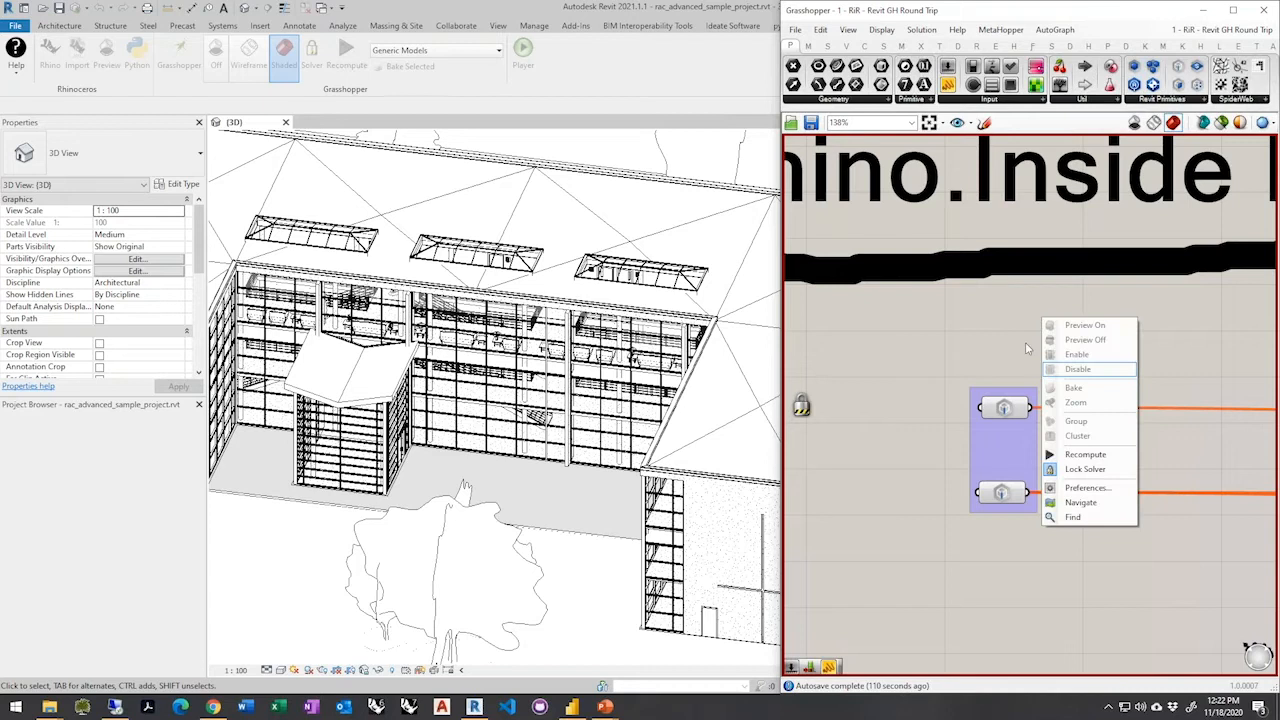
click(1082, 469)
Set the upper Edge parameter to a roof edge of the entrance canopy in Revit, and move the Grasshopper window beside the model
click(1005, 410)
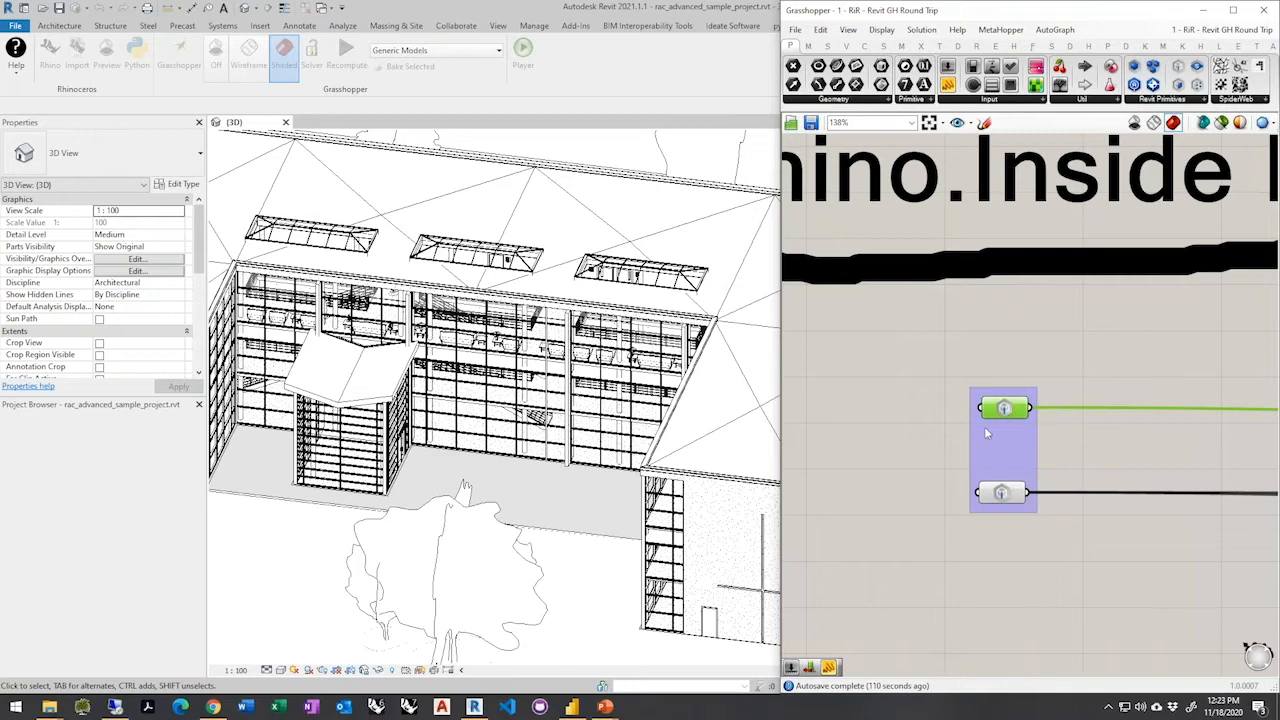
right_click(1007, 406)
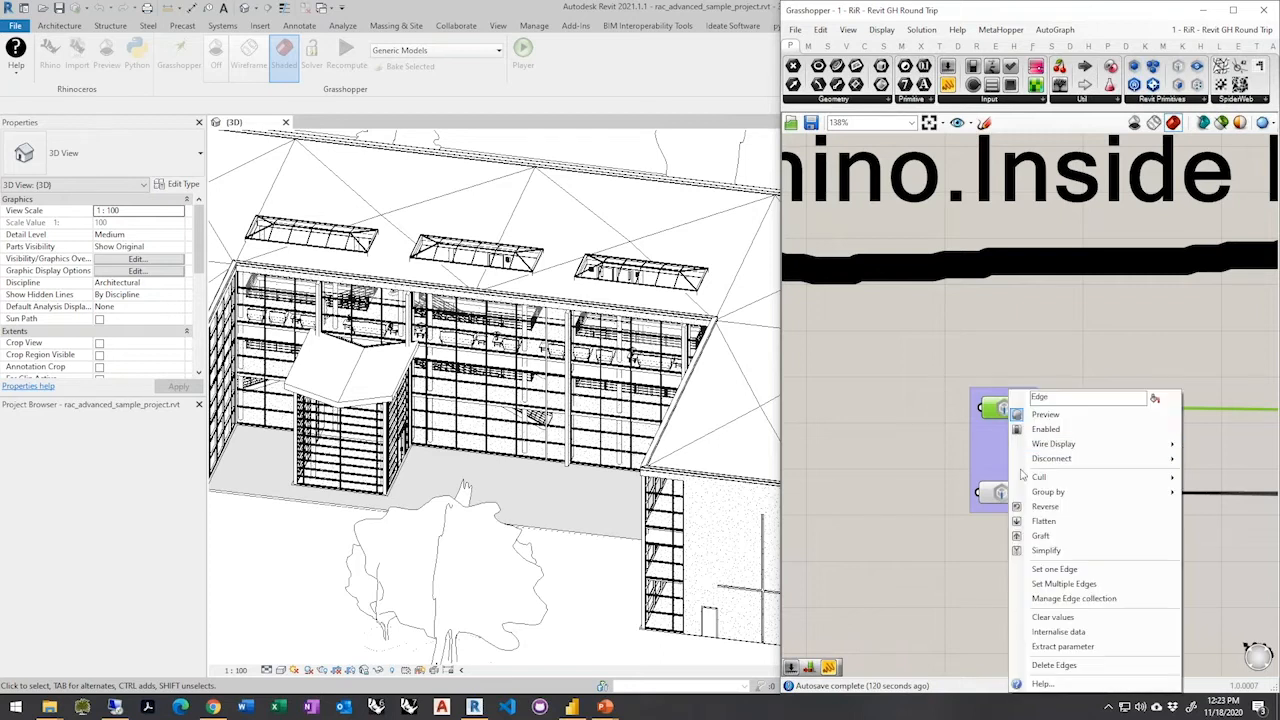
click(1080, 570)
click(392, 386)
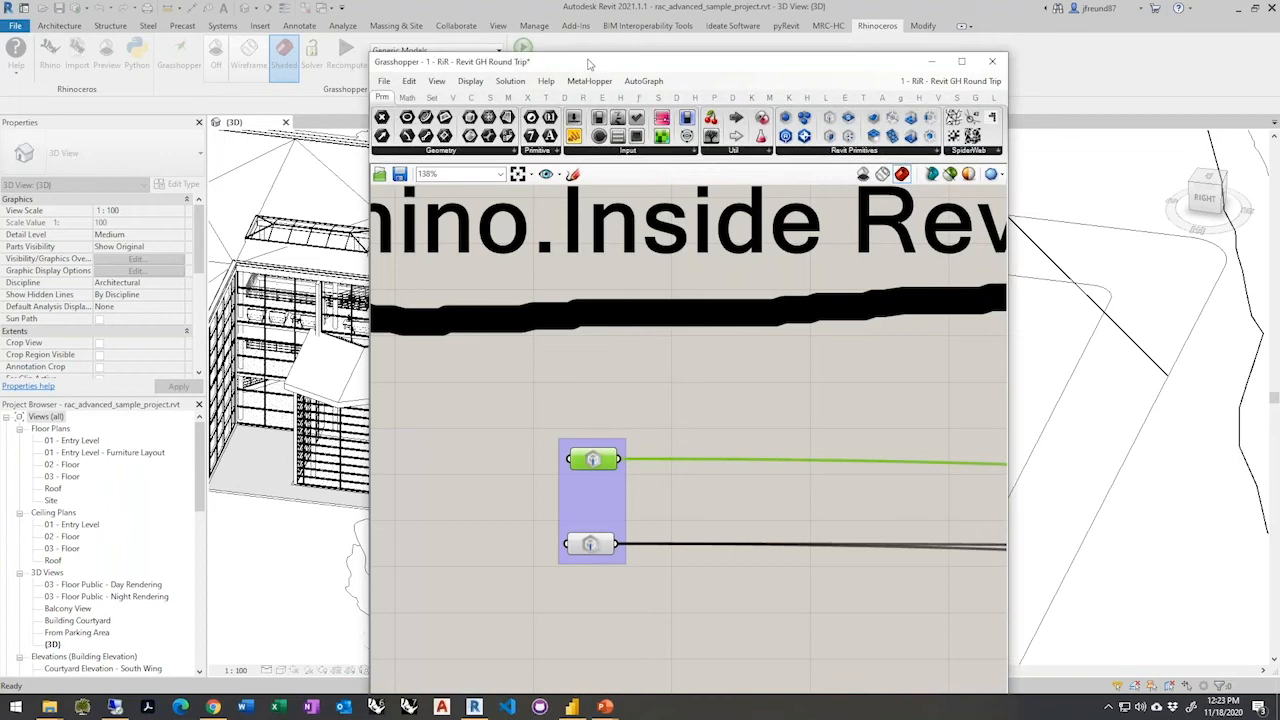
drag(586, 67, 1279, 163)
click(957, 363)
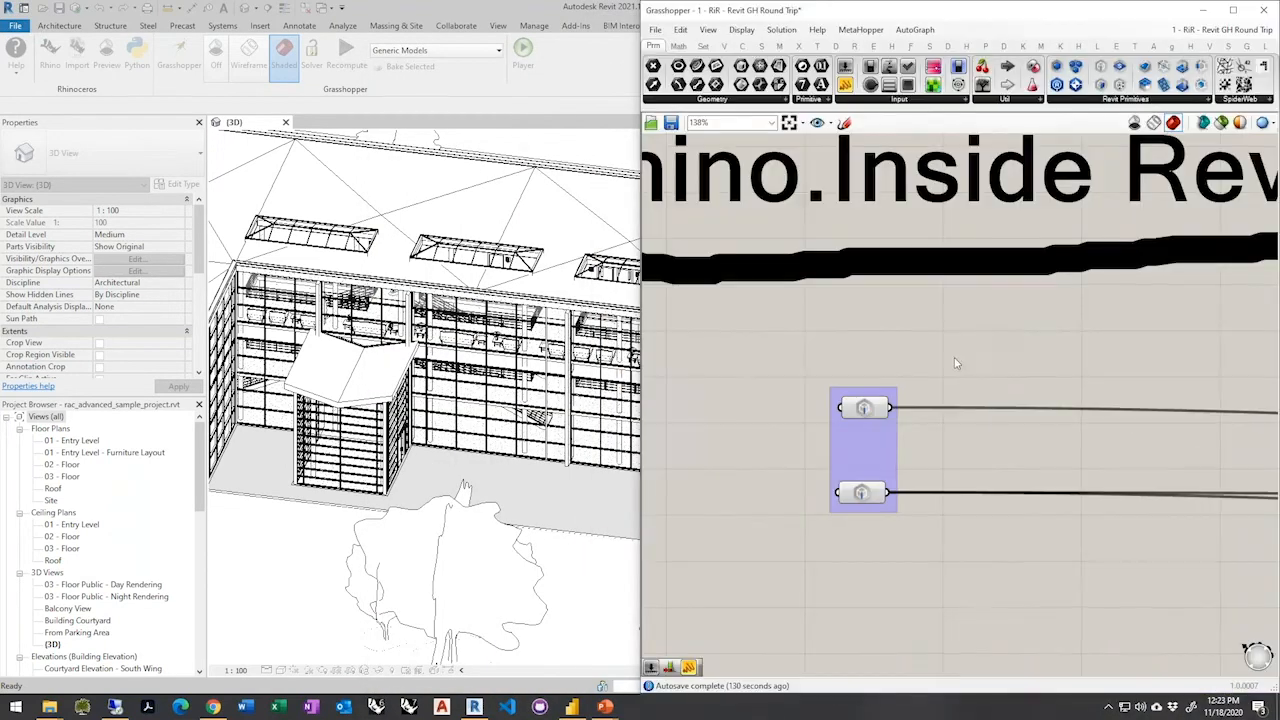
Set the lower Edge parameter to the roof edge of the adjoining wing facing the courtyard in Revit, picking the edge twice
click(862, 494)
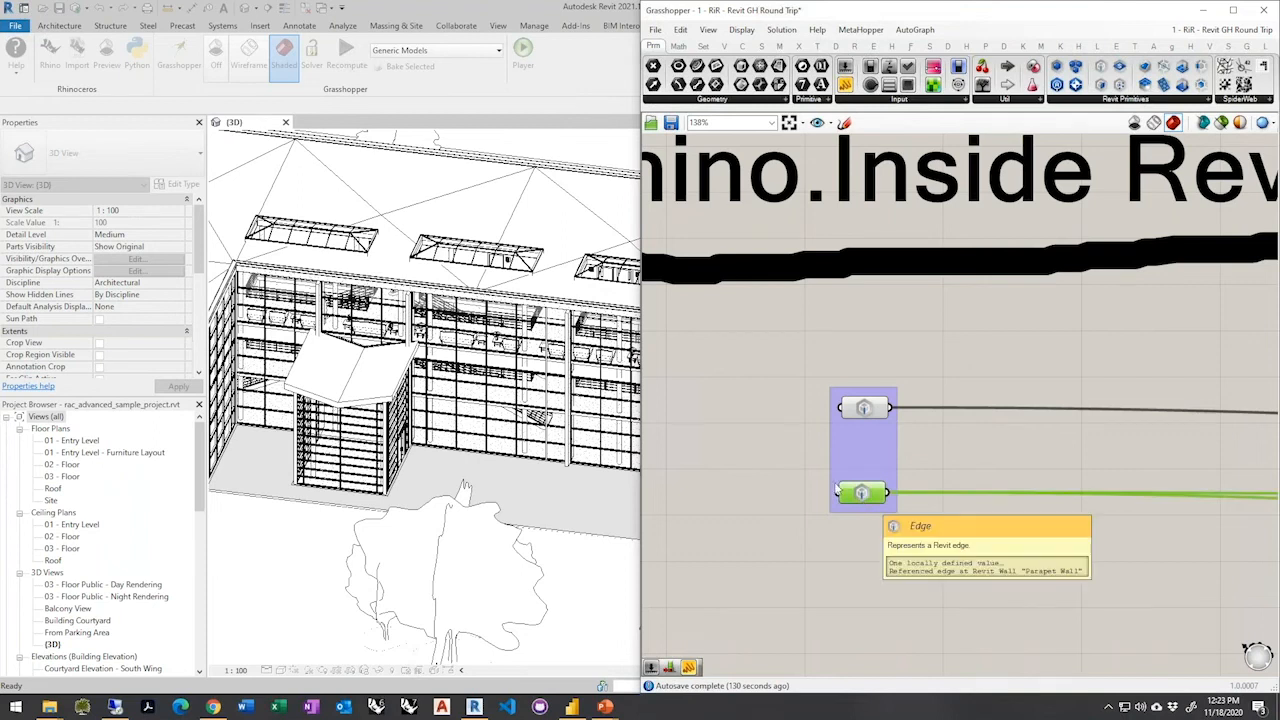
scroll(336, 464, down, 3)
scroll(472, 431, up, 1)
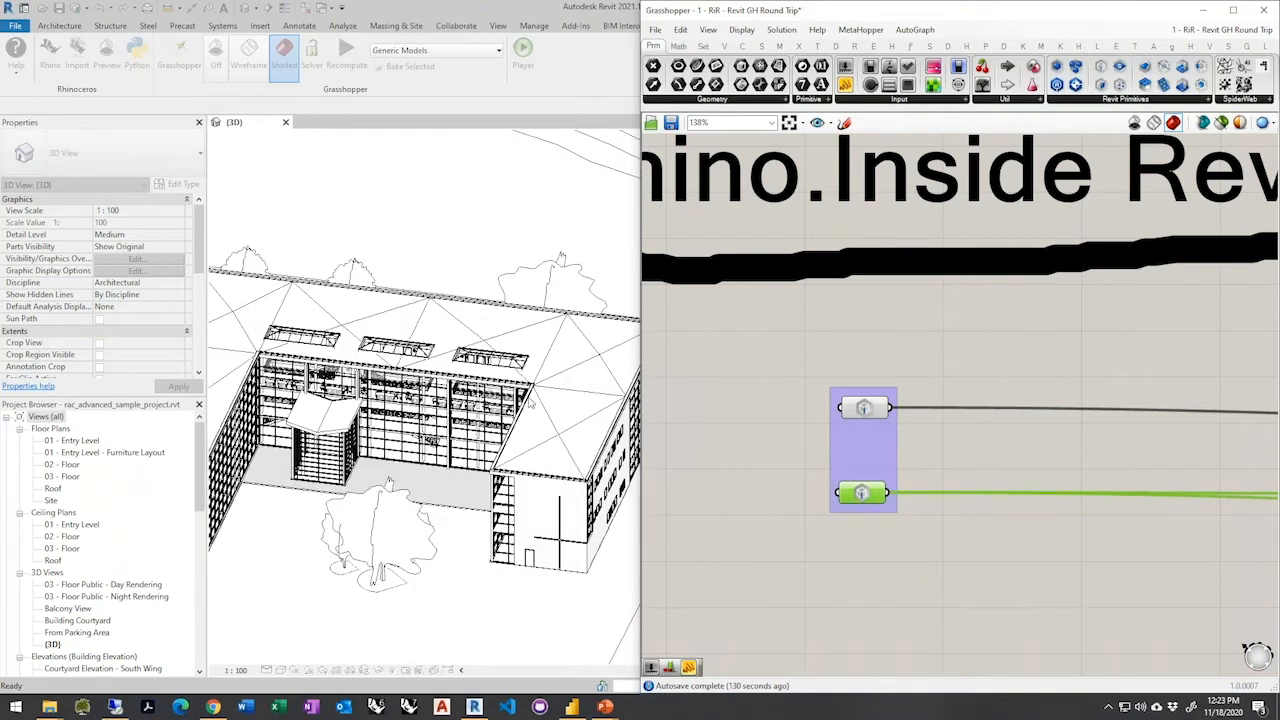
scroll(534, 410, up, 2)
scroll(543, 432, up, 1)
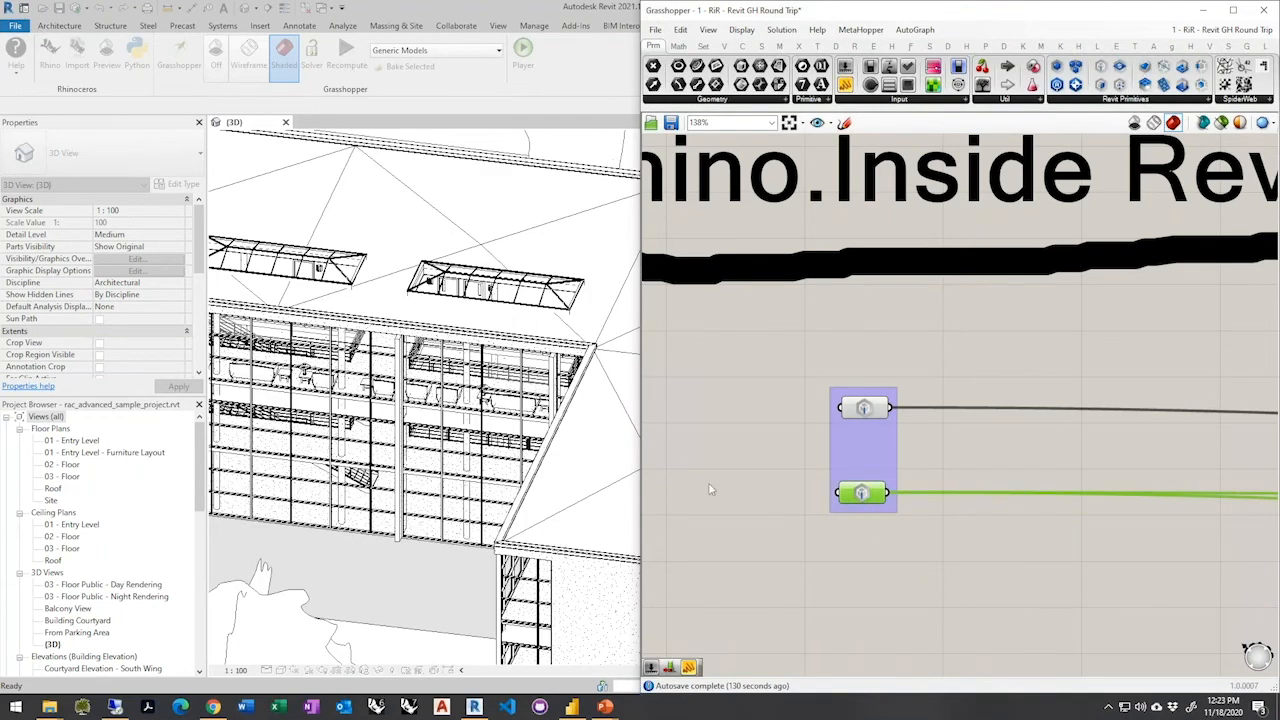
right_click(878, 498)
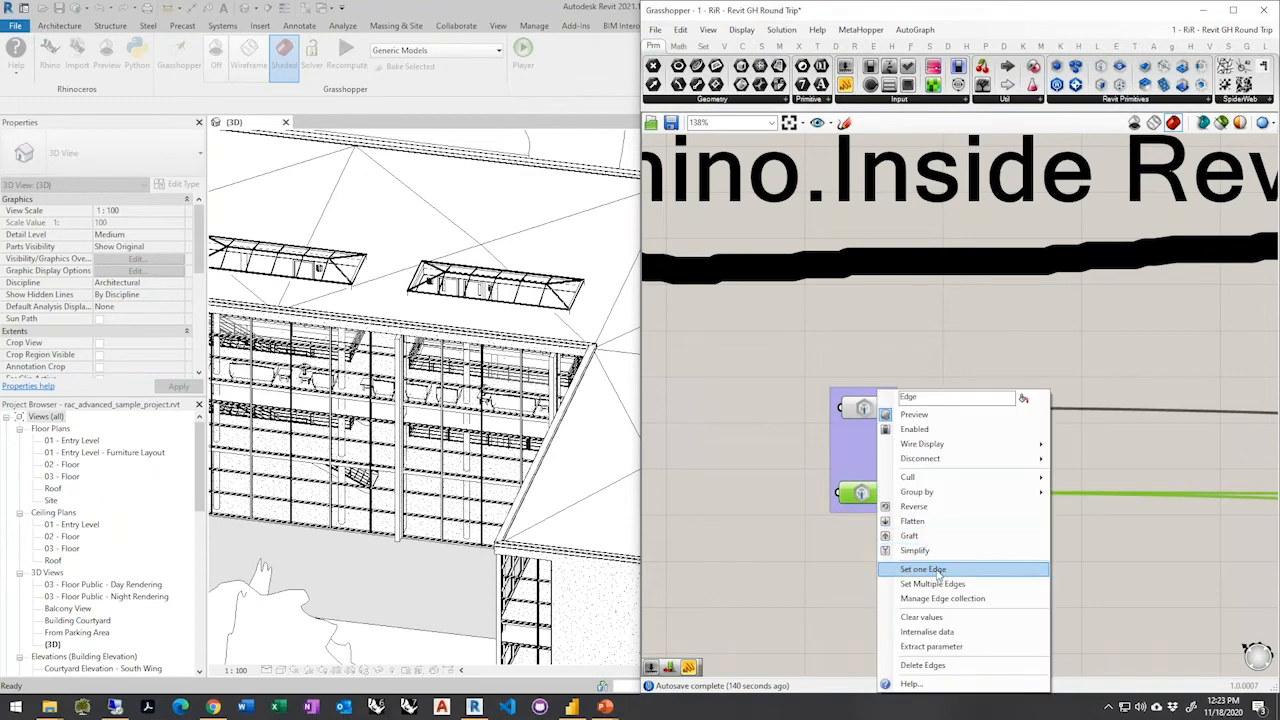
click(945, 569)
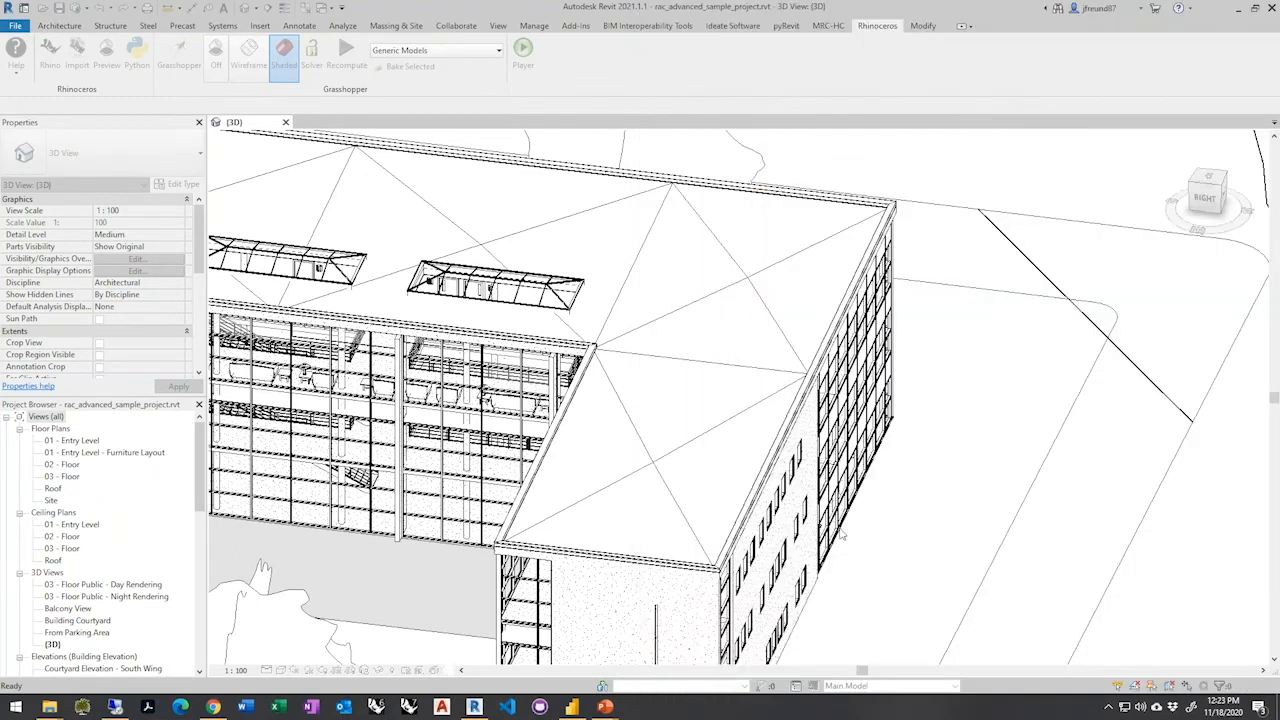
click(538, 470)
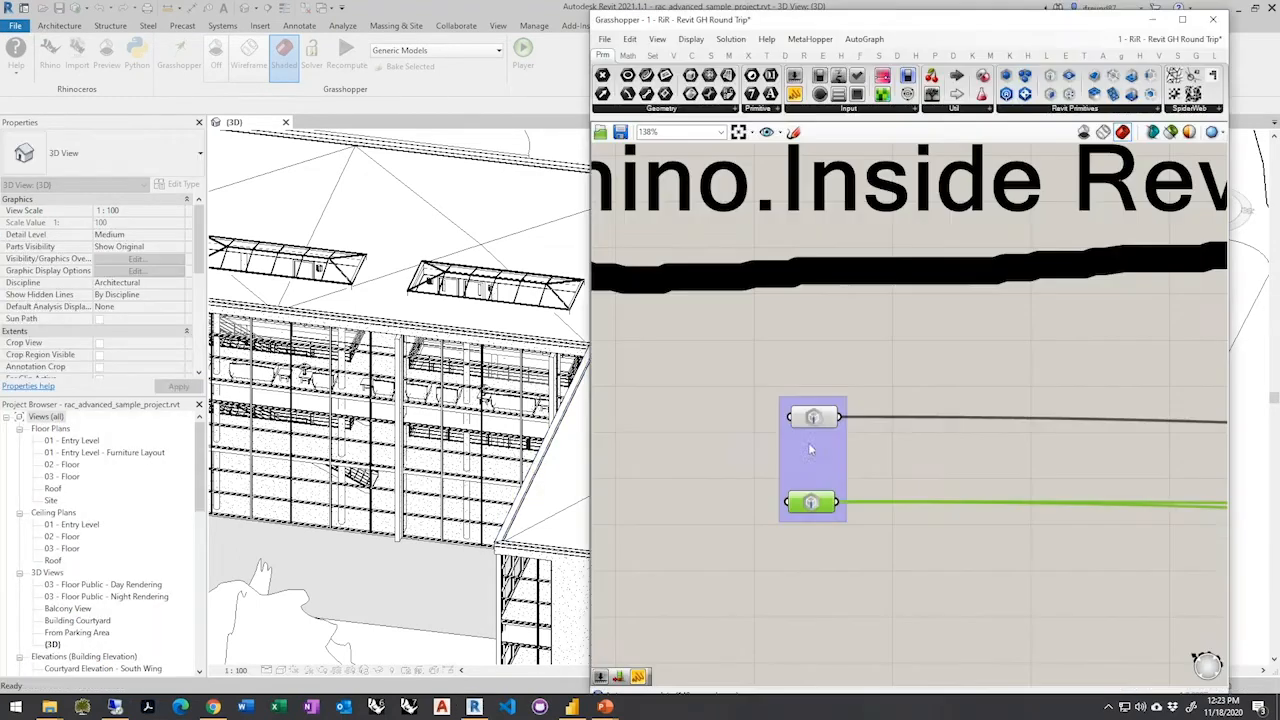
right_click(812, 502)
click(868, 570)
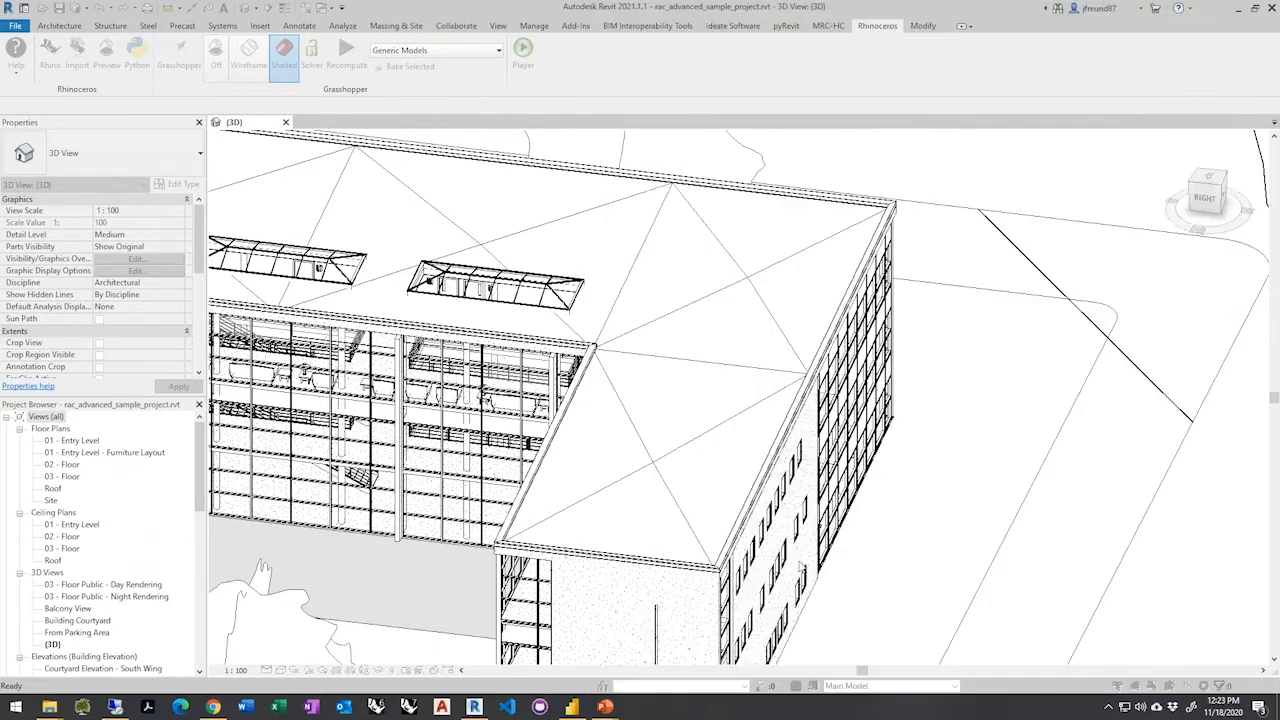
click(519, 490)
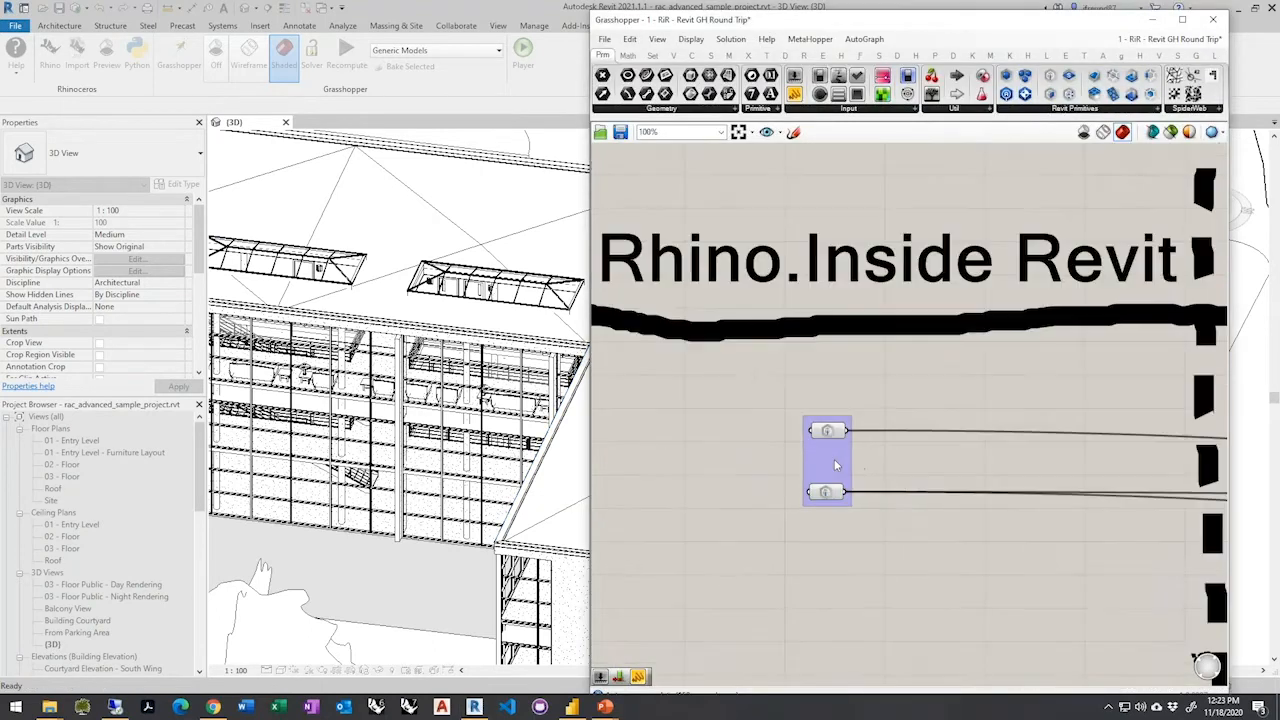
Review the courtyard facade in Revit and the wires running from the Edge parameters to the Process / Transform group
scroll(836, 465, down, 3)
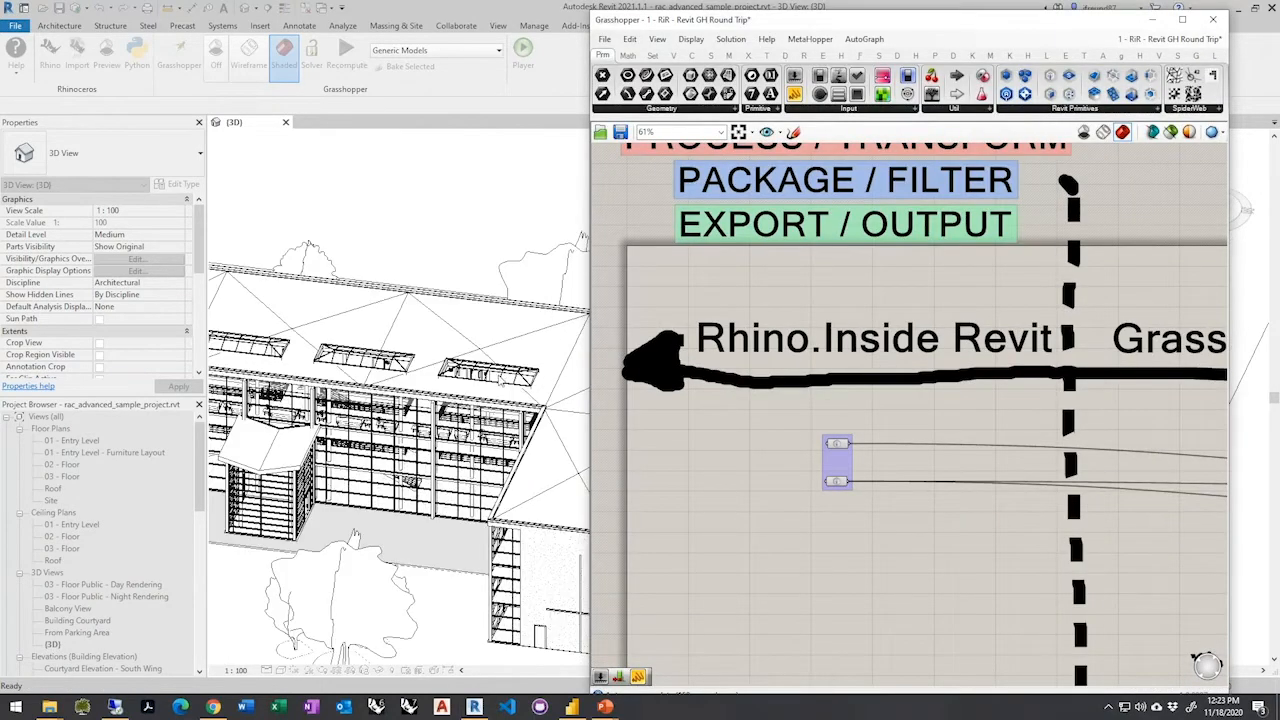
scroll(498, 380, down, 1)
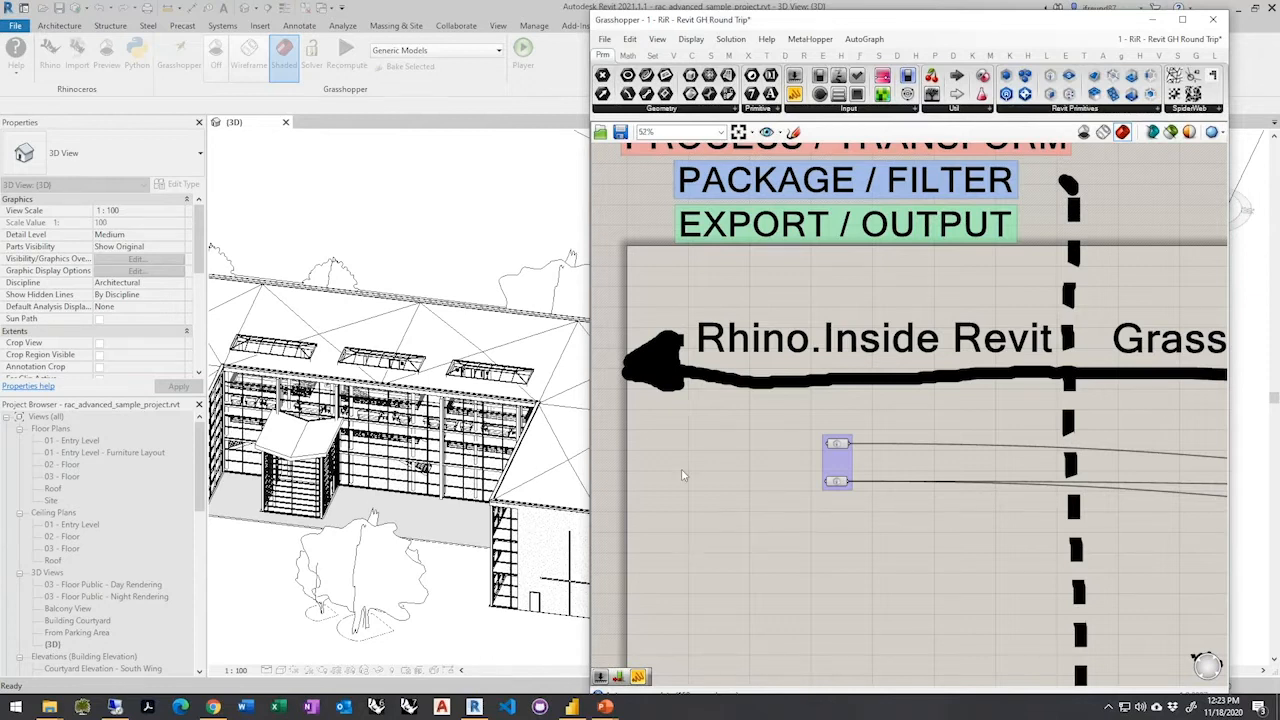
scroll(681, 468, down, 3)
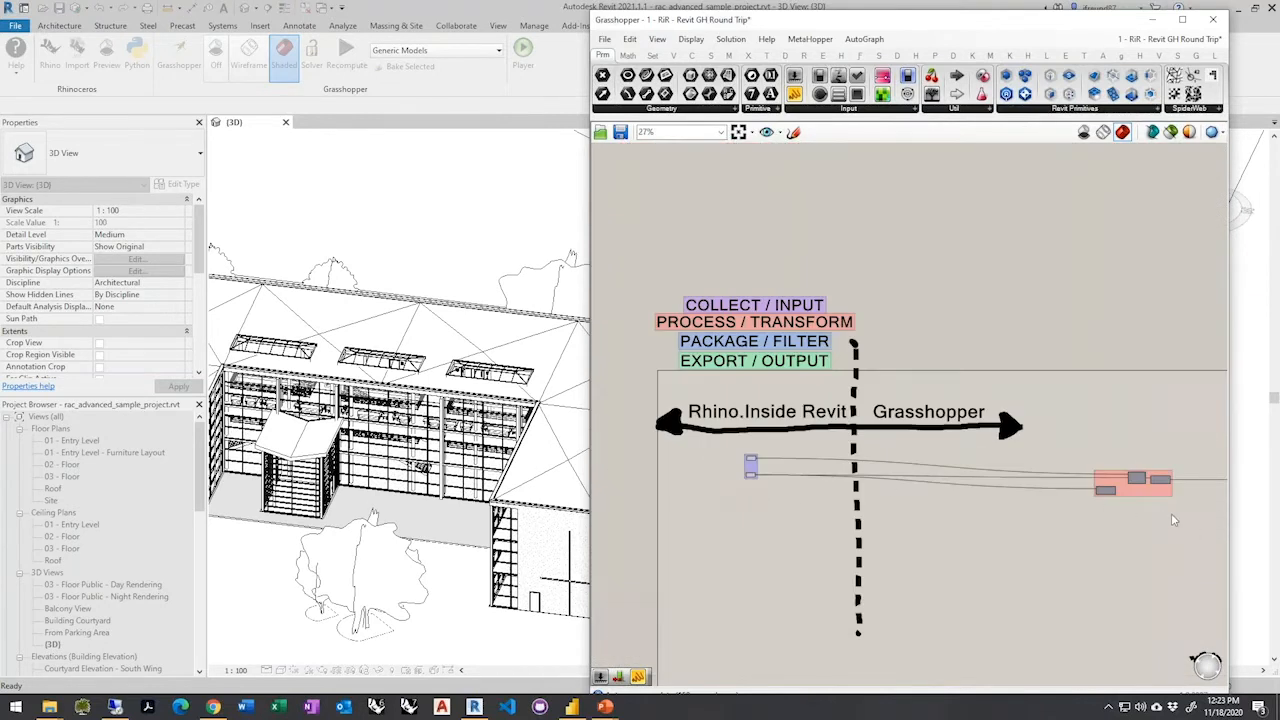
Examine the Process / Transform group, the two Edge parameters and the wires crossing the Rhino.Inside Revit and Grasshopper dividers
scroll(1150, 510, up, 5)
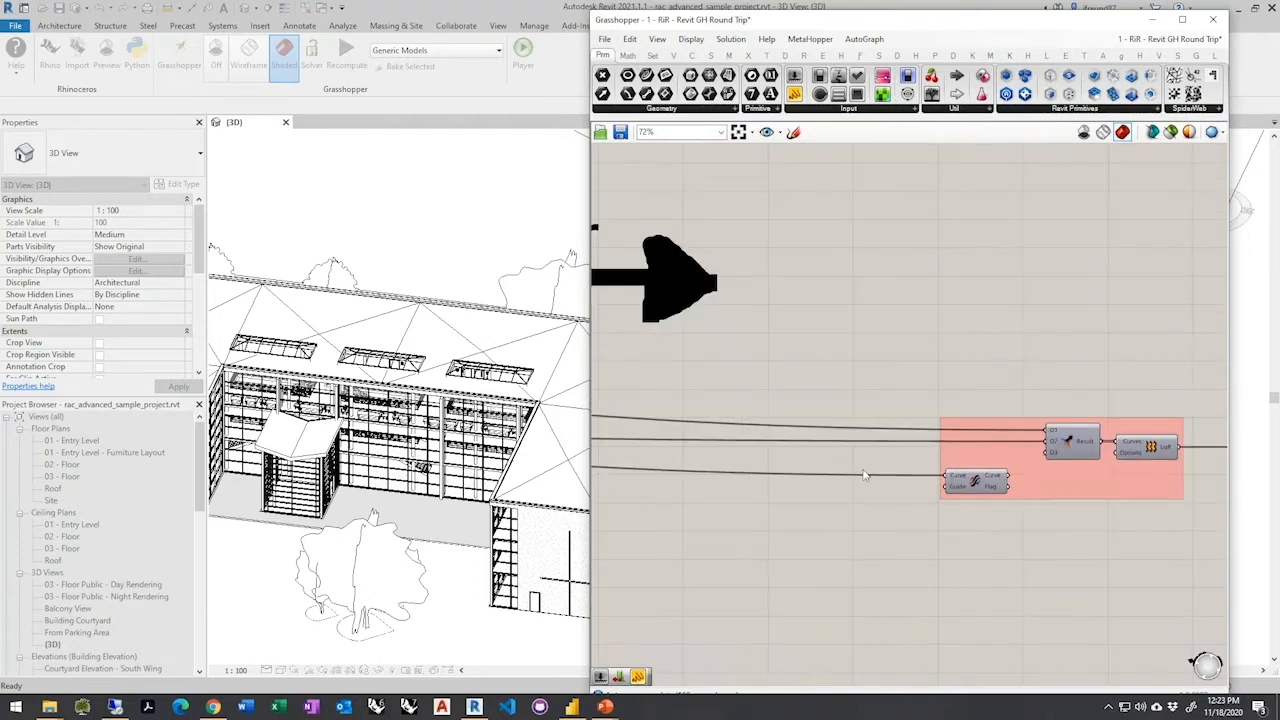
scroll(860, 480, down, 3)
scroll(900, 495, up, 2)
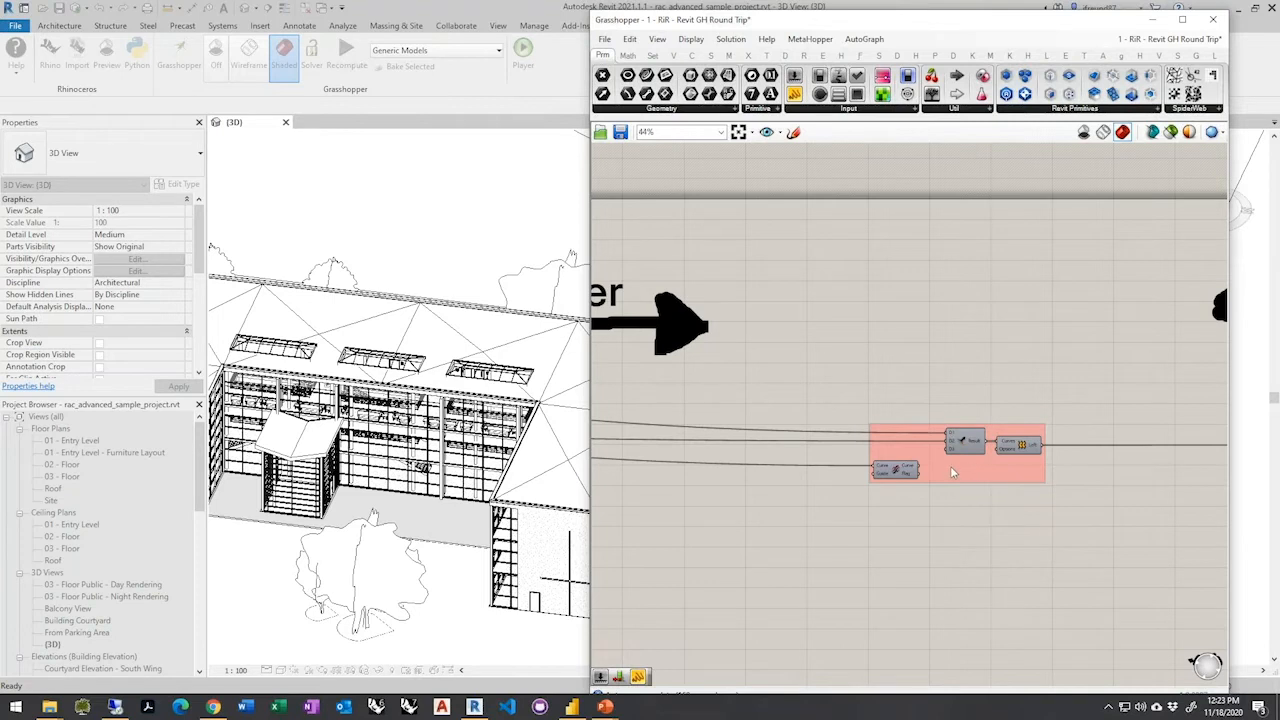
scroll(951, 466, down, 4)
scroll(957, 467, down, 1)
click(722, 523)
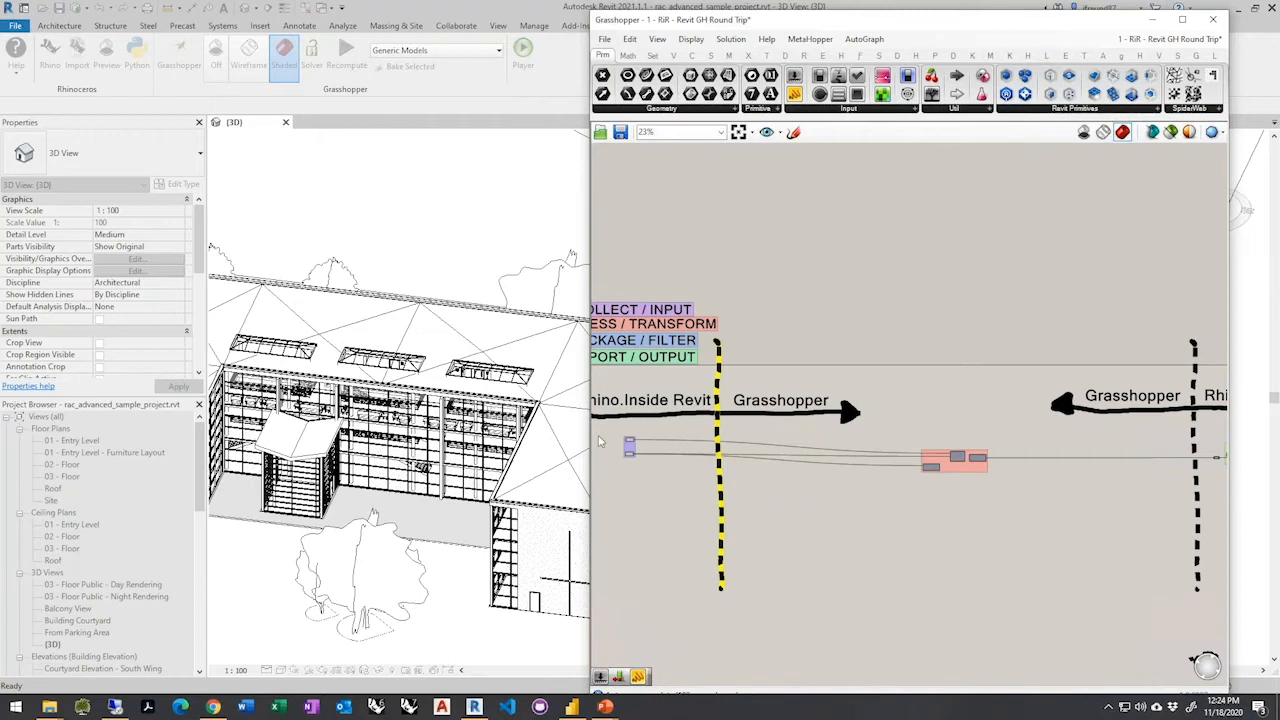
scroll(598, 442, up, 3)
drag(565, 430, 668, 500)
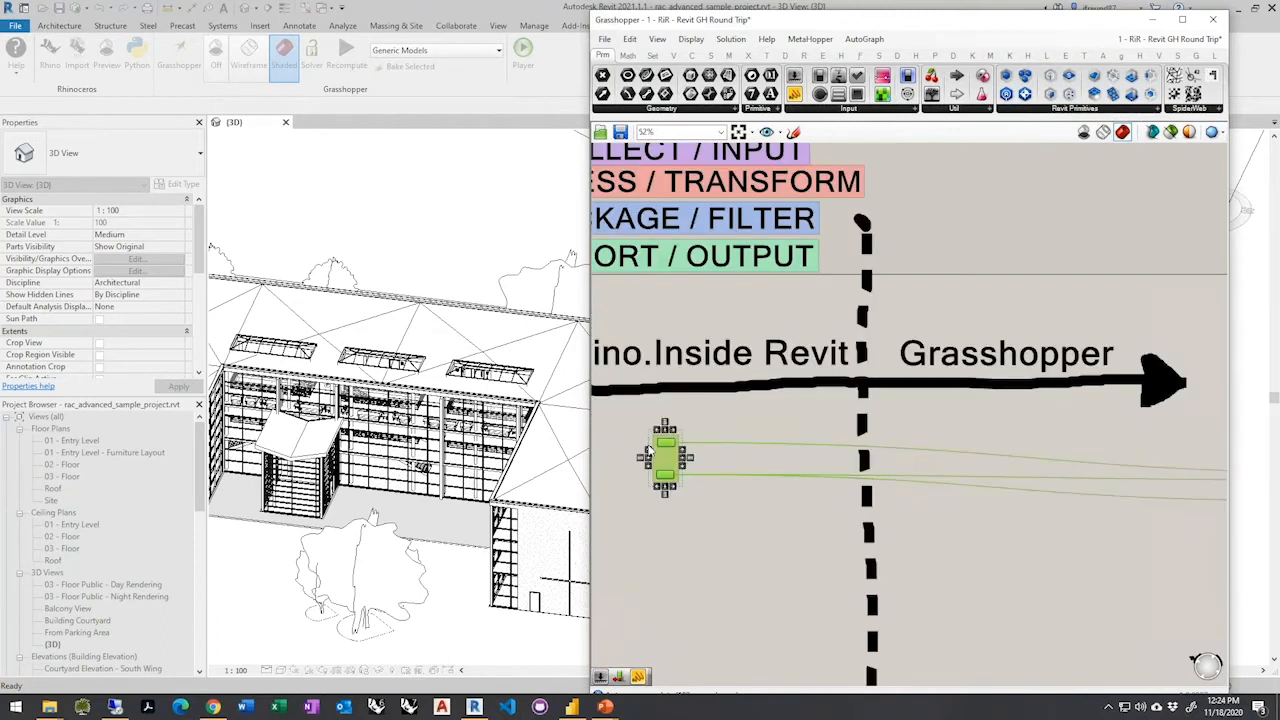
scroll(660, 490, down, 4)
click(1140, 598)
right_drag(1111, 554, 755, 585)
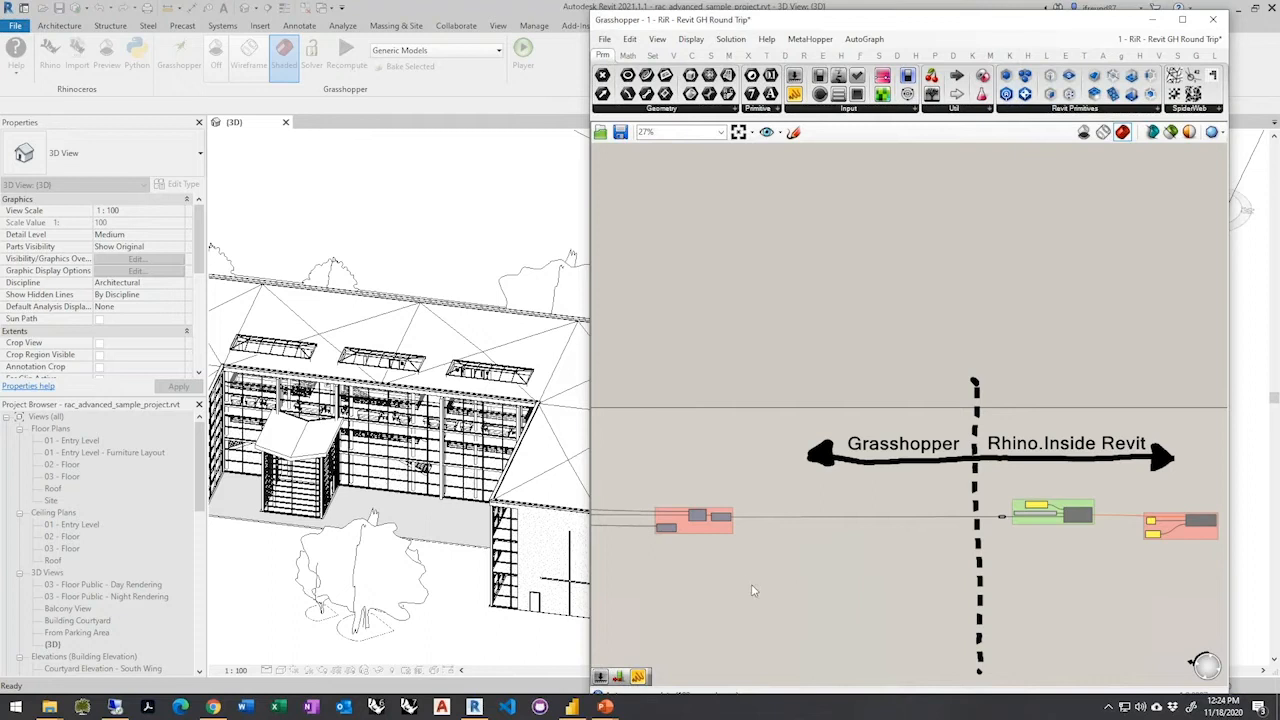
right_drag(752, 592, 907, 567)
Turn on the preview of the Loft component in the Process / Transform group to display its surface in Revit
scroll(818, 525, up, 5)
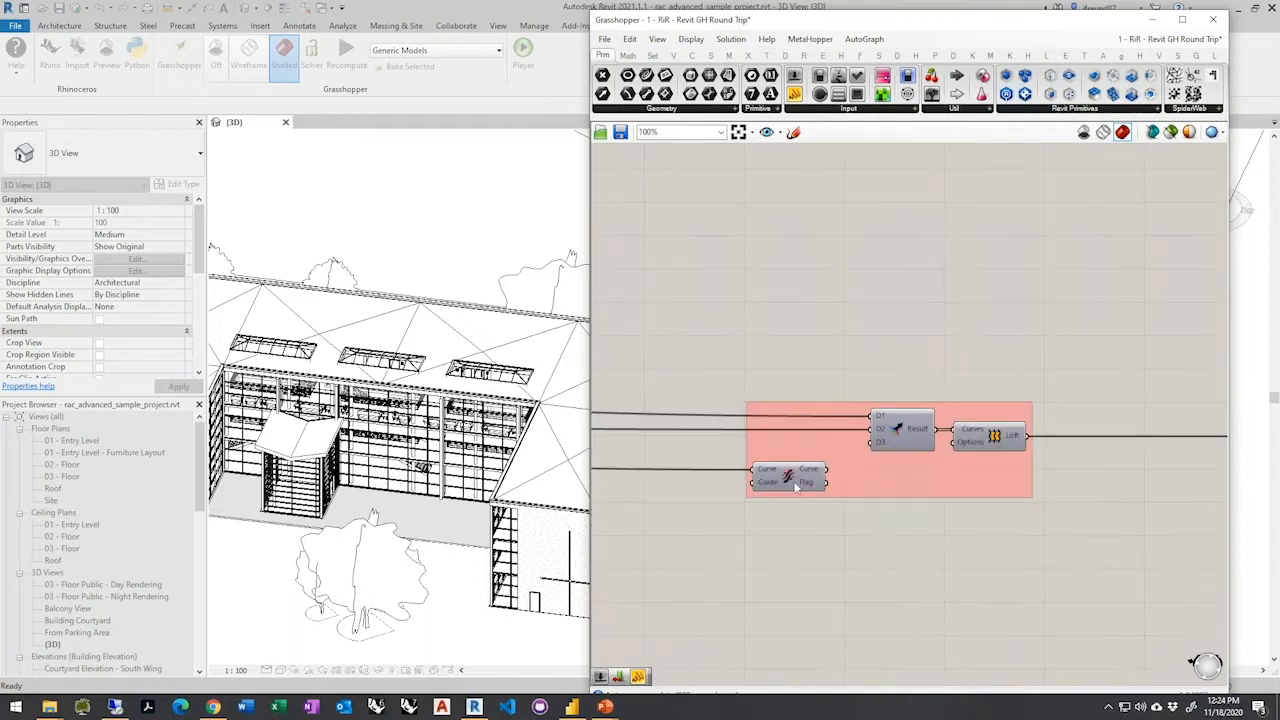
scroll(790, 508, up, 3)
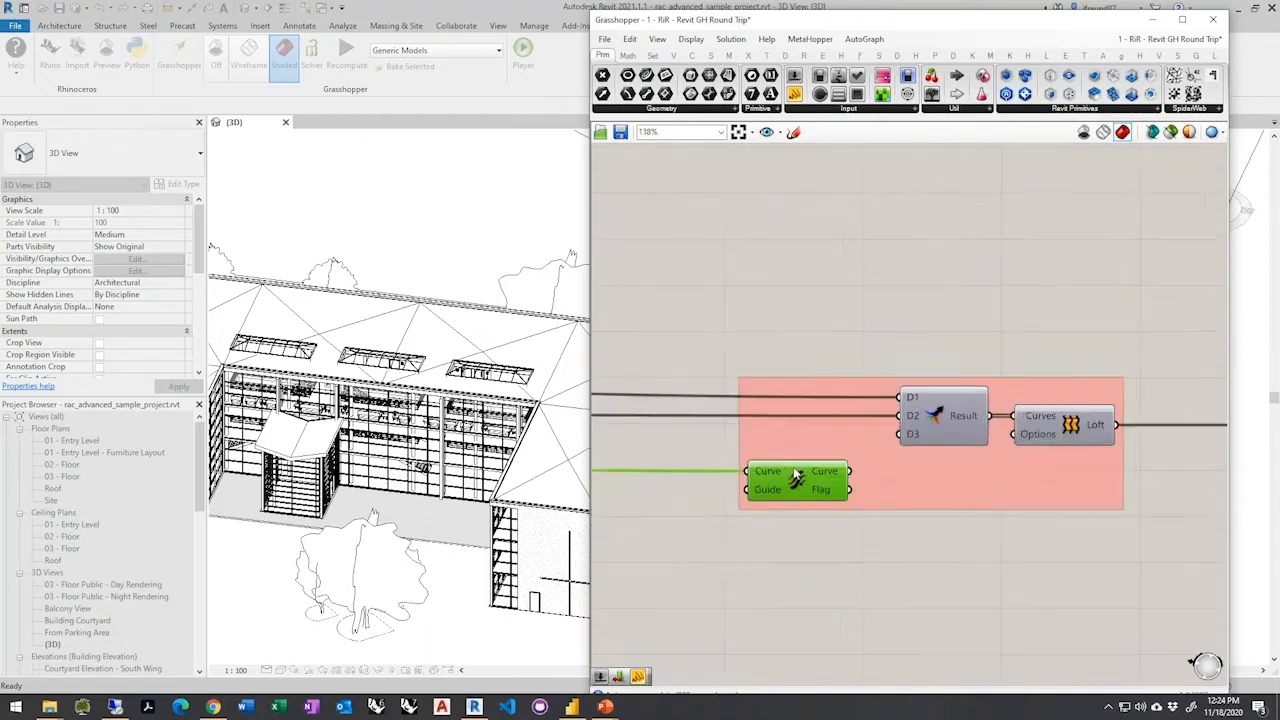
click(949, 392)
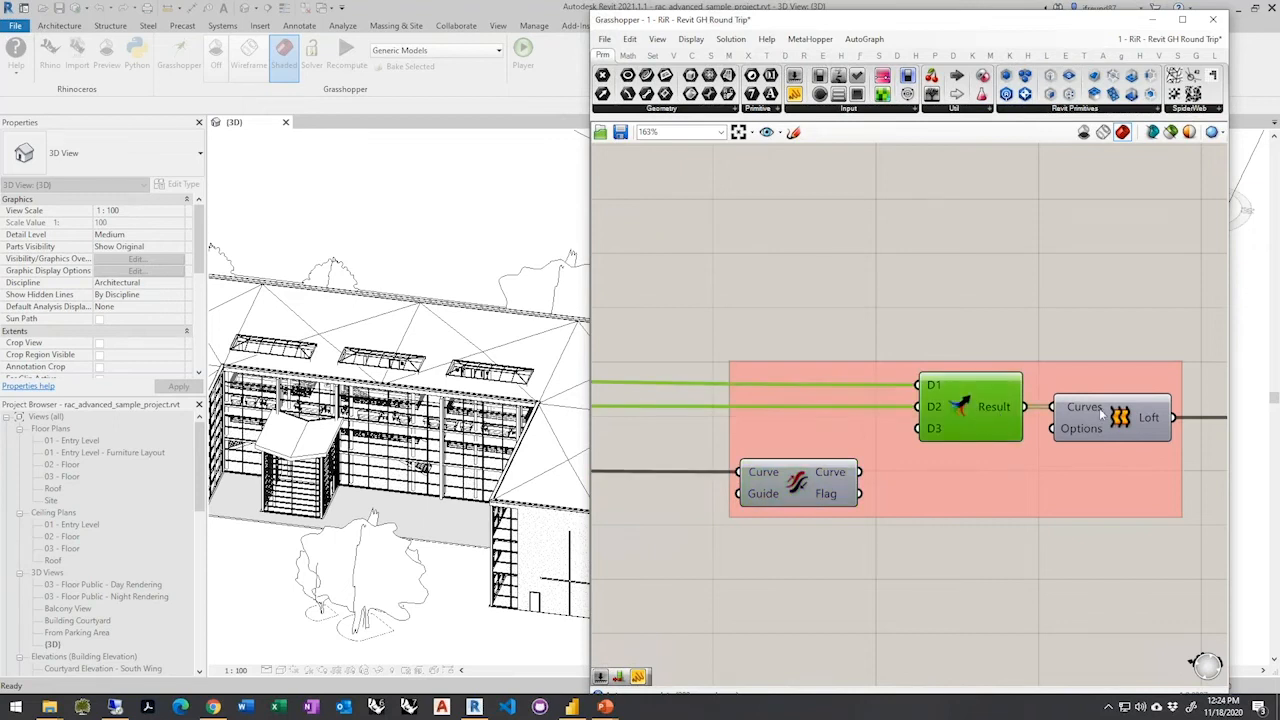
click(1131, 425)
middle_click(1131, 425)
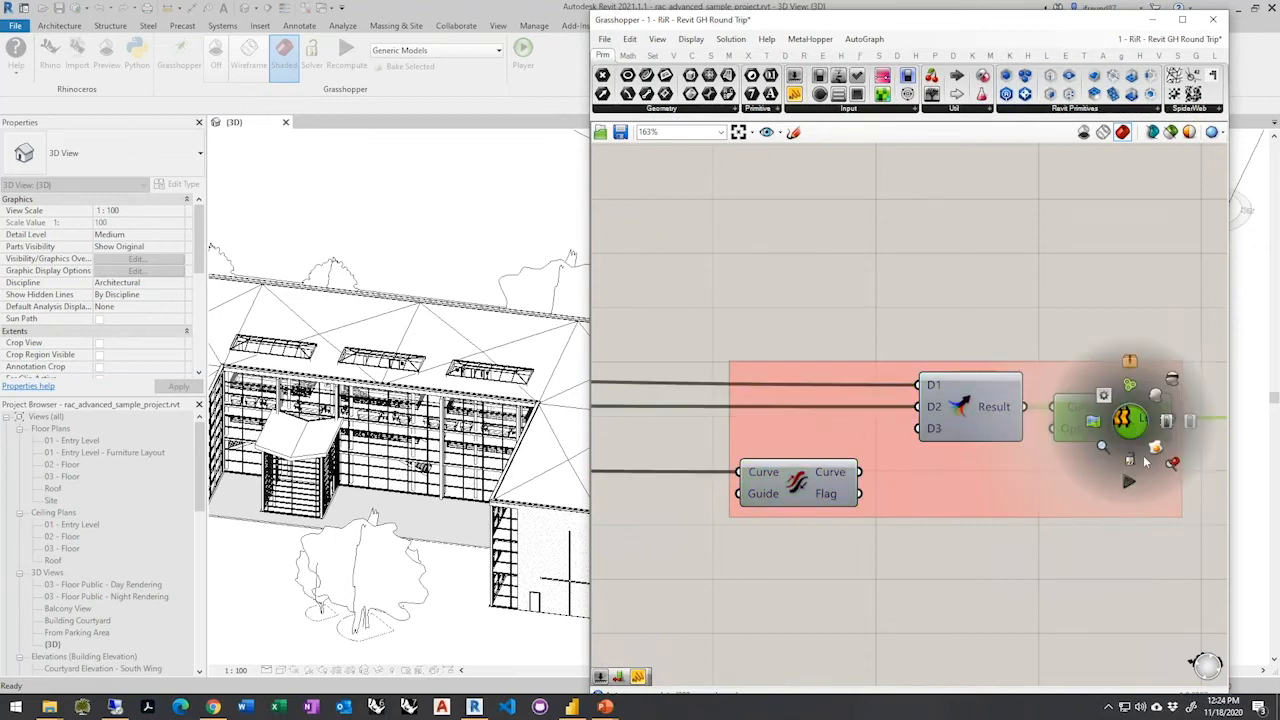
click(1155, 398)
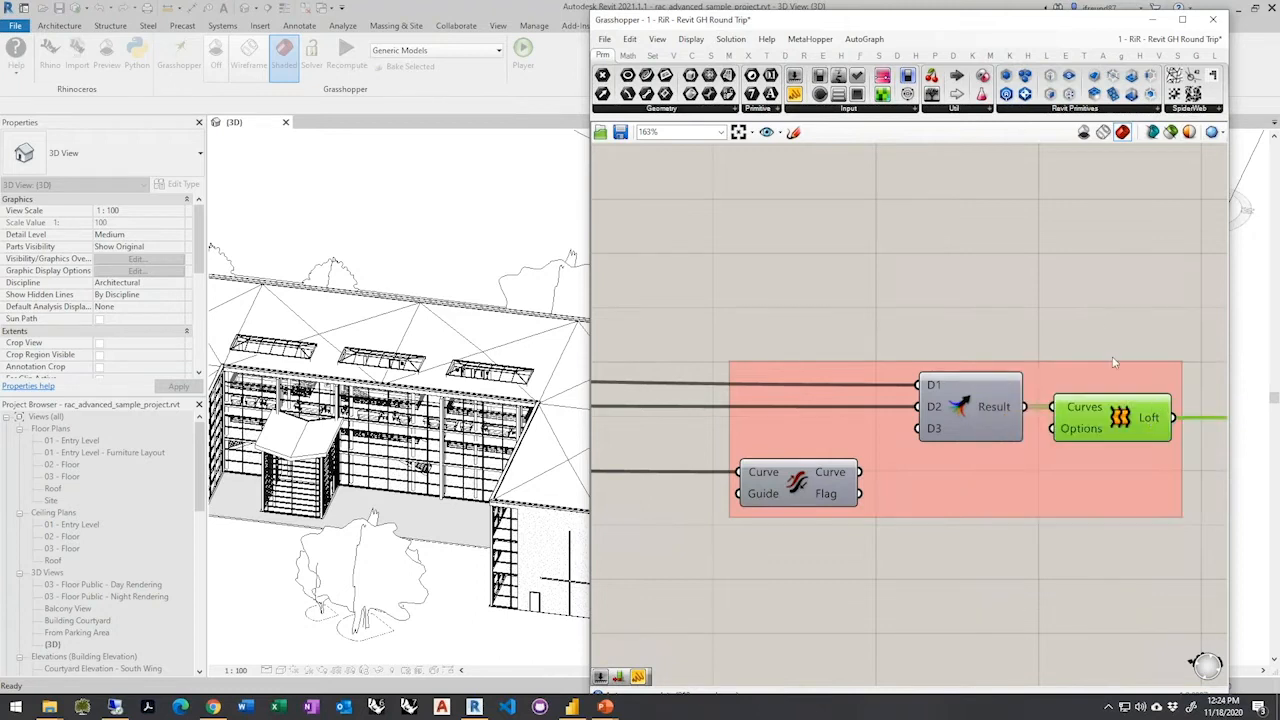
click(896, 480)
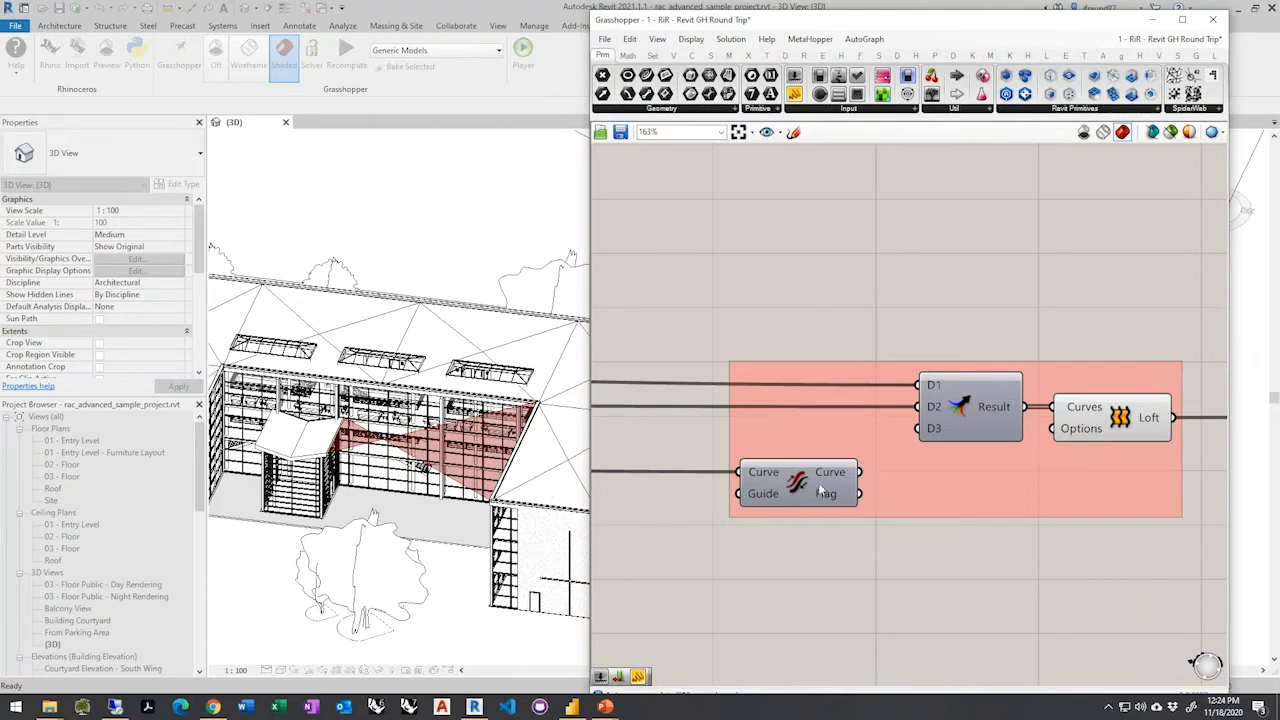
Replace the Merge component's D2 input with the Curve output of the Flip Curve component, and check the loft in the Revit view
drag(859, 472, 917, 408)
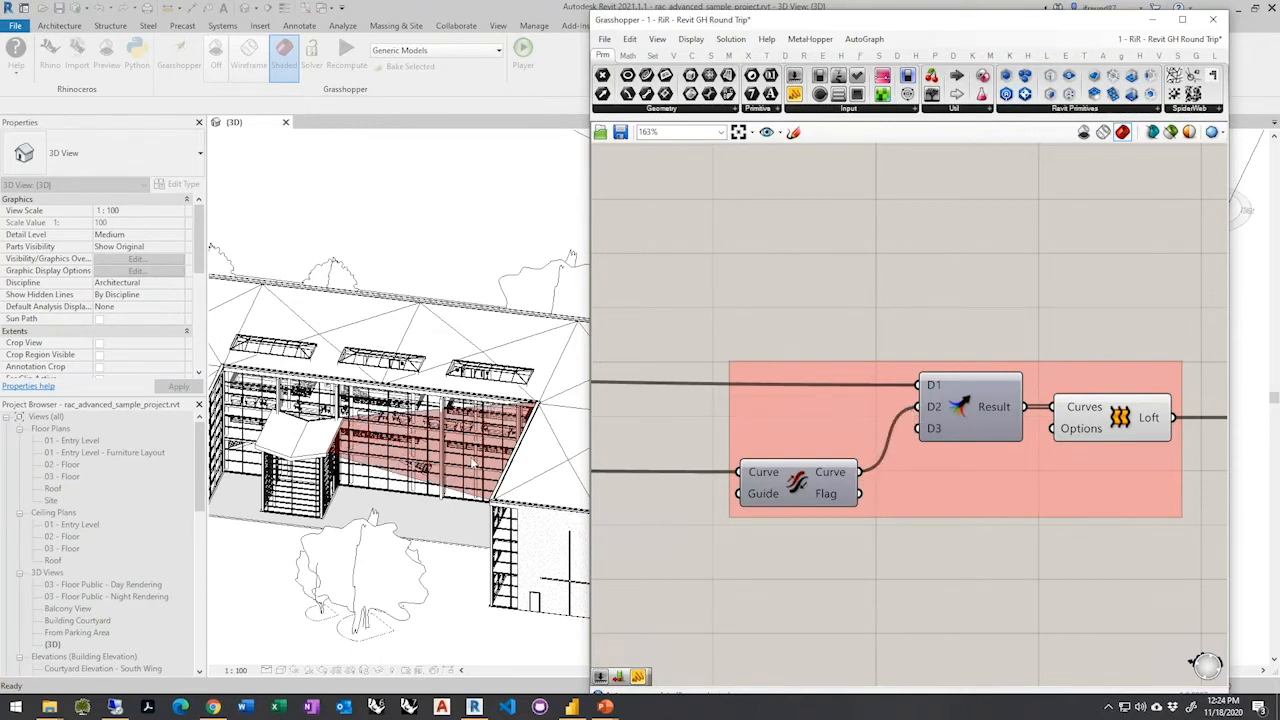
scroll(472, 460, up, 1)
scroll(464, 448, down, 3)
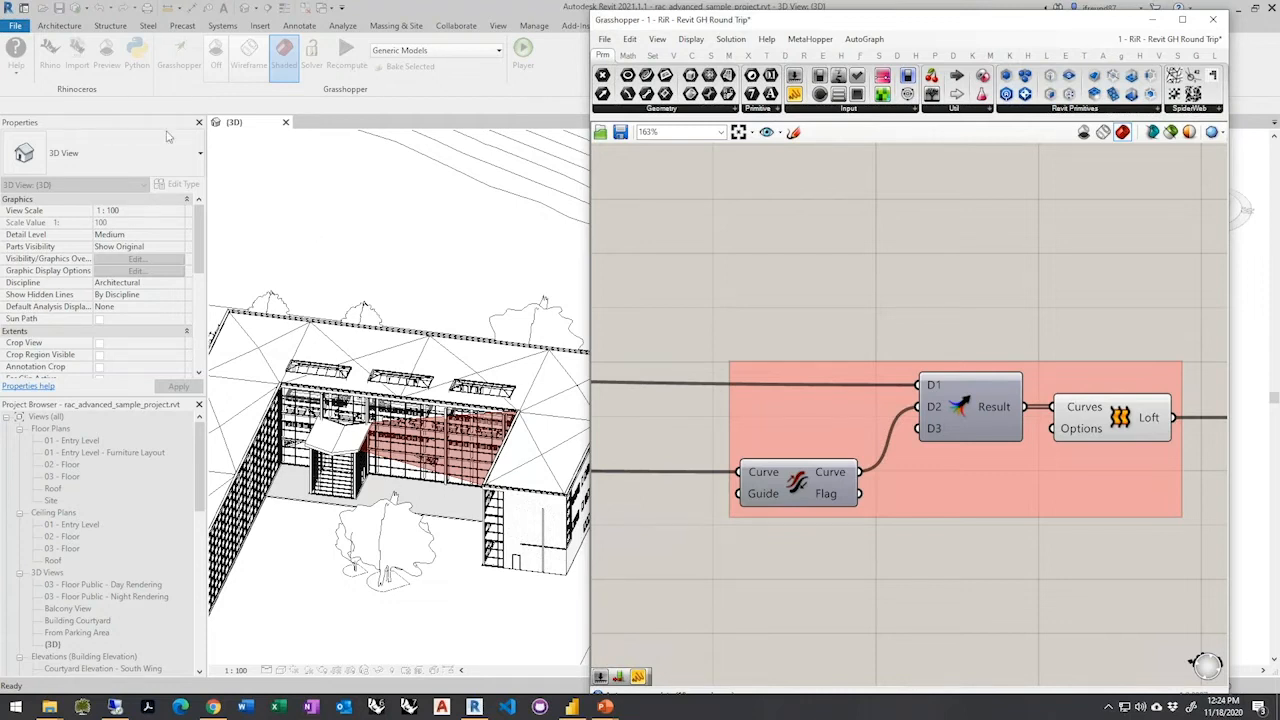
Turn off the preview of the Loft component
click(1095, 416)
right_drag(1101, 417, 881, 485)
scroll(881, 485, down, 1)
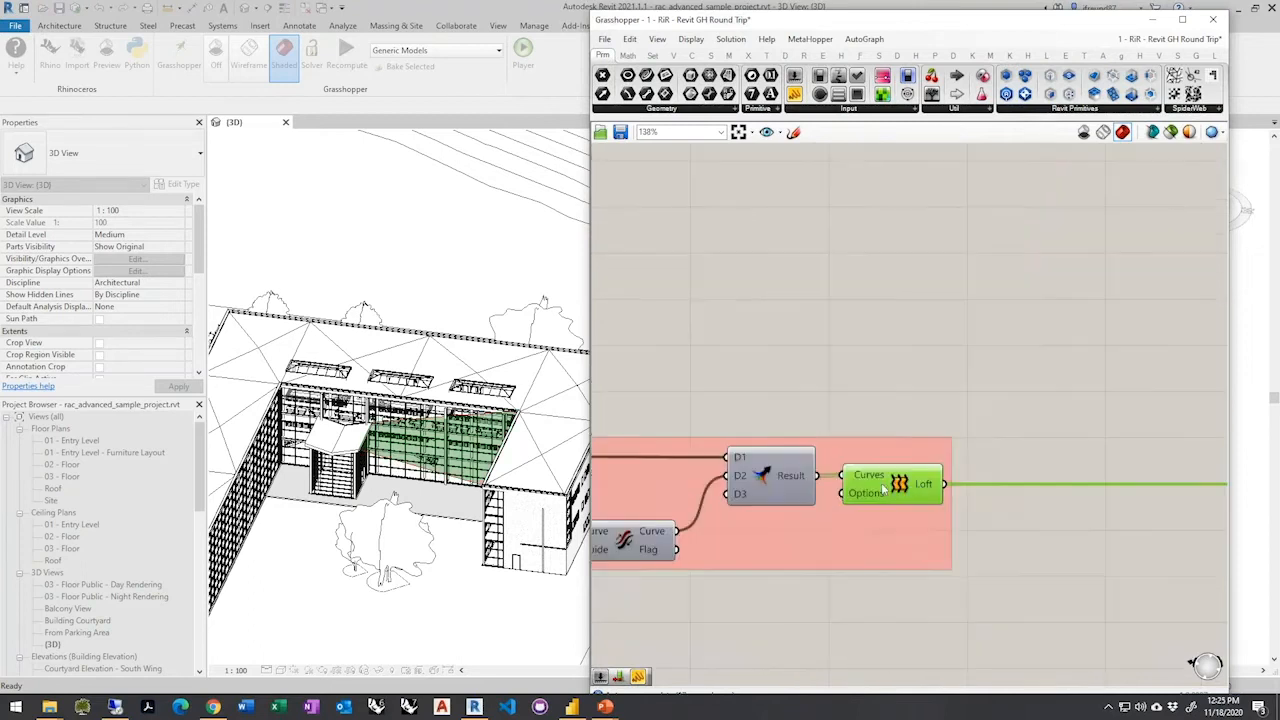
middle_click(895, 478)
click(937, 434)
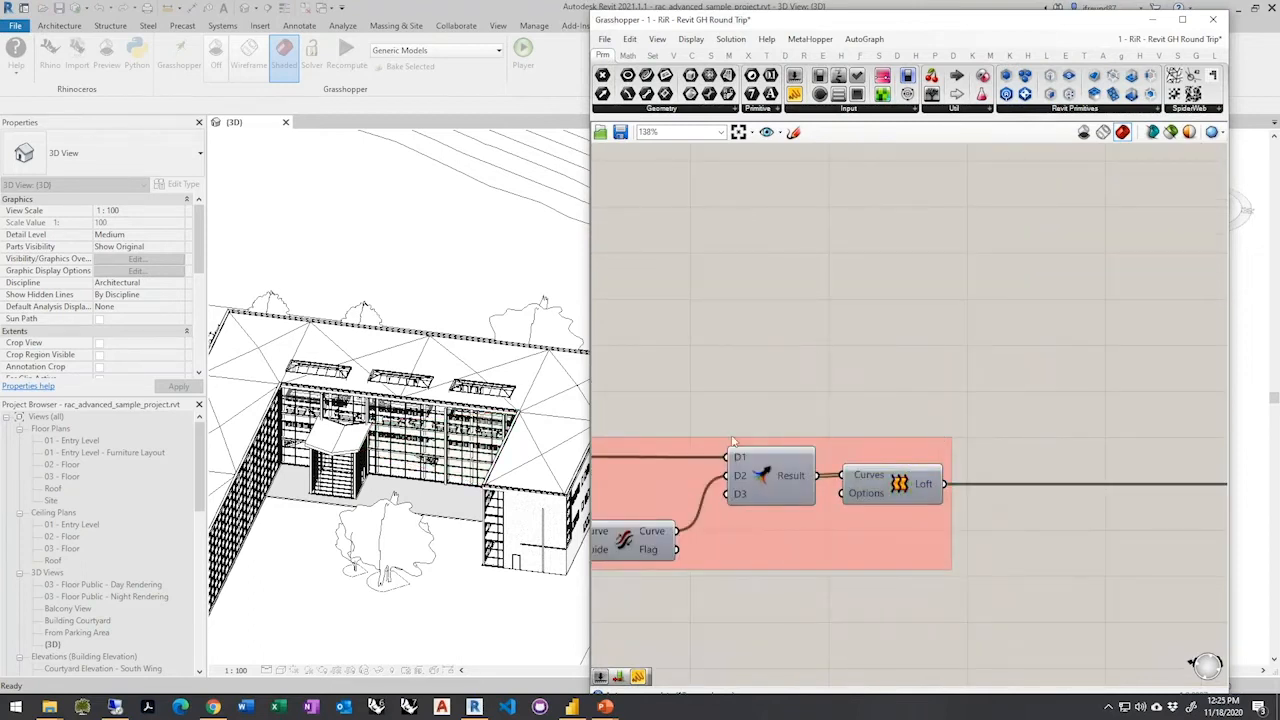
Enable the Add Geometry DirectShape component in the green Export / Output group to bring the loft into Revit as GH Roof, category Roofs
scroll(686, 483, down, 4)
scroll(686, 483, down, 2)
right_drag(1021, 501, 754, 524)
scroll(850, 538, up, 4)
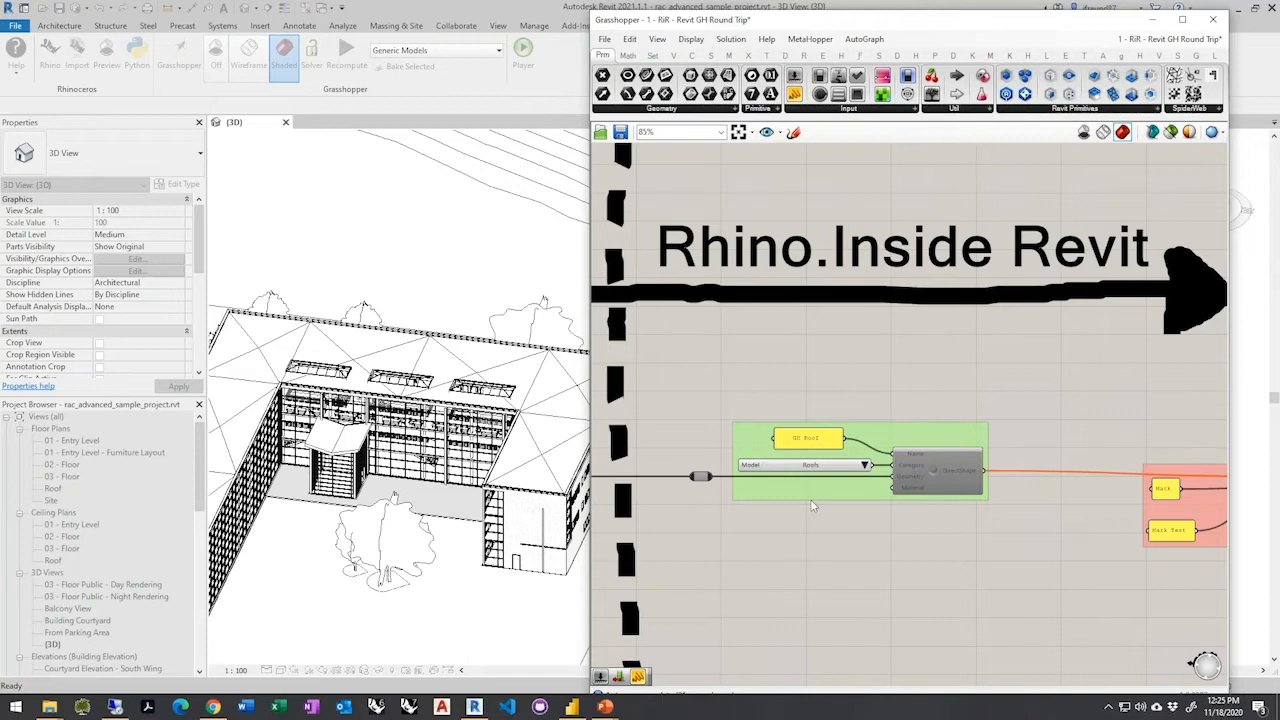
scroll(810, 499, up, 1)
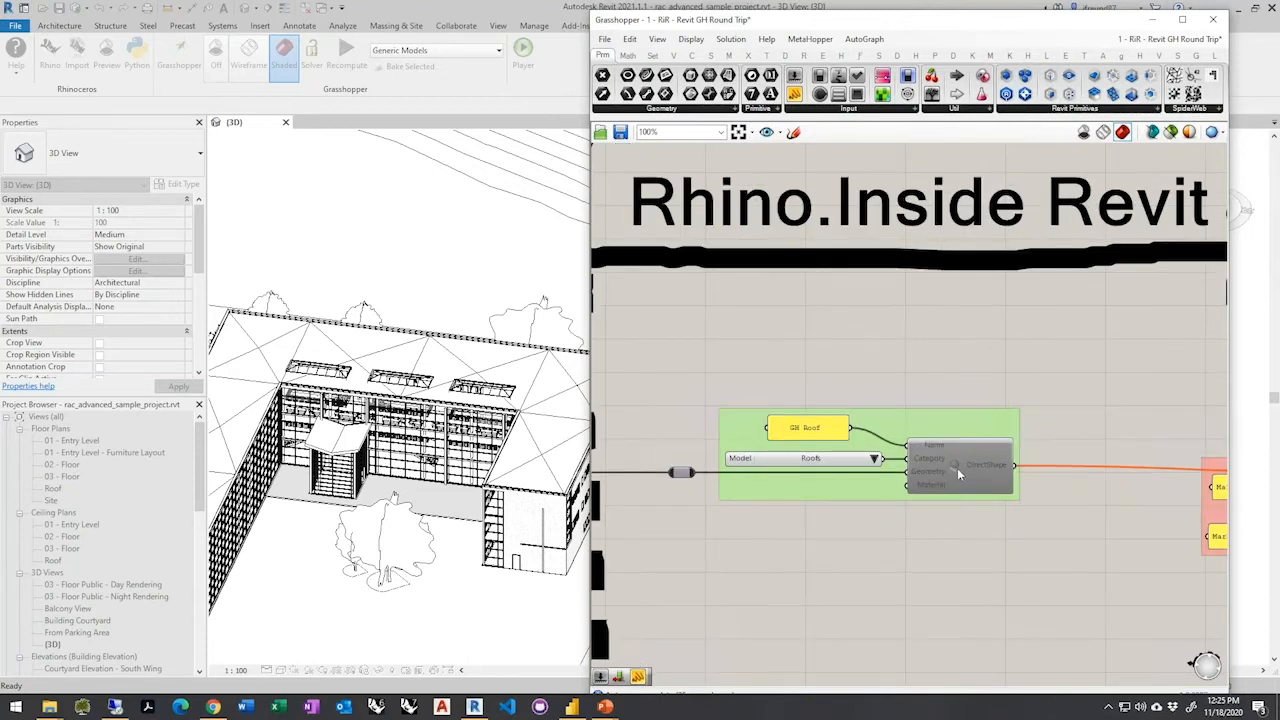
mouse_move(957, 468)
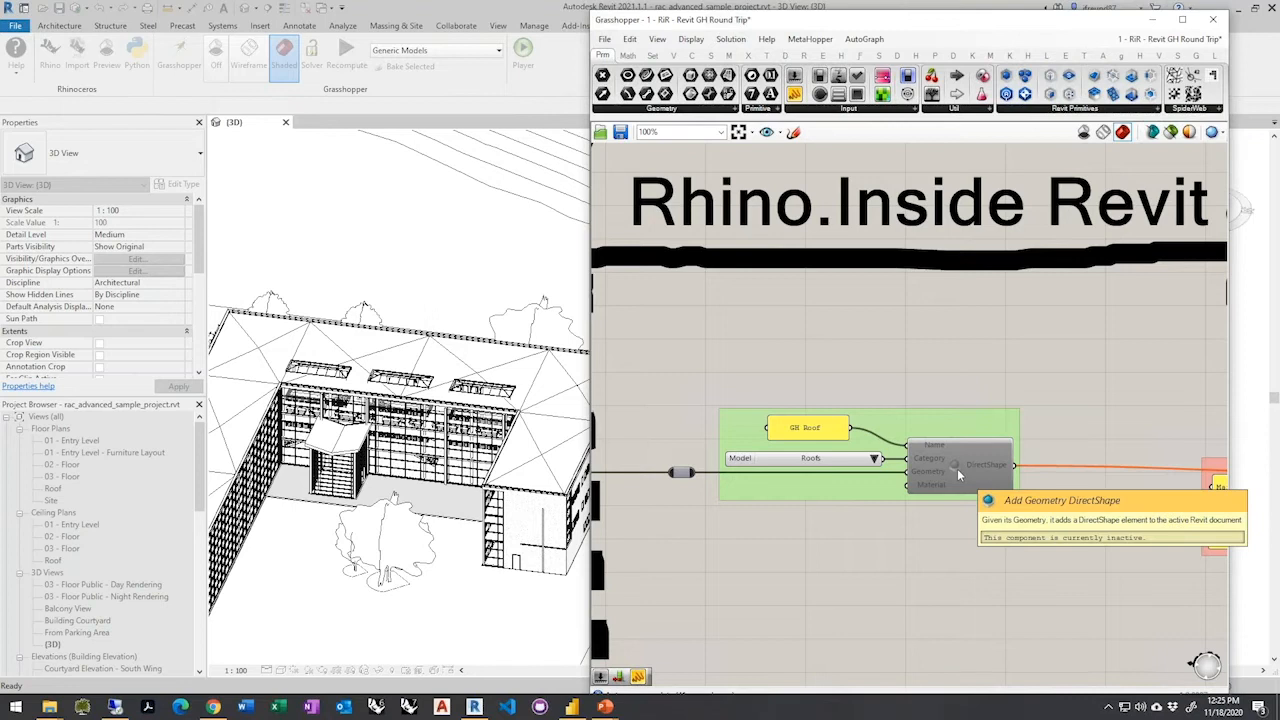
ctrl+alt+click(957, 469)
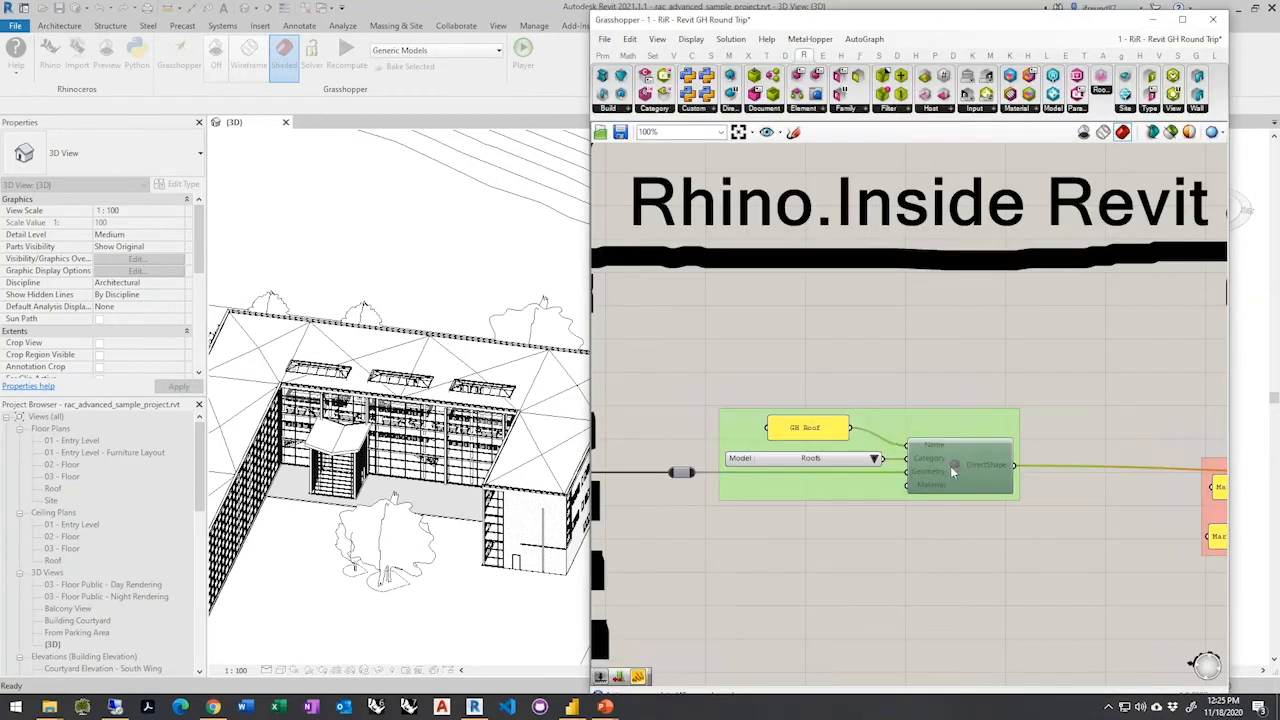
middle_click(953, 484)
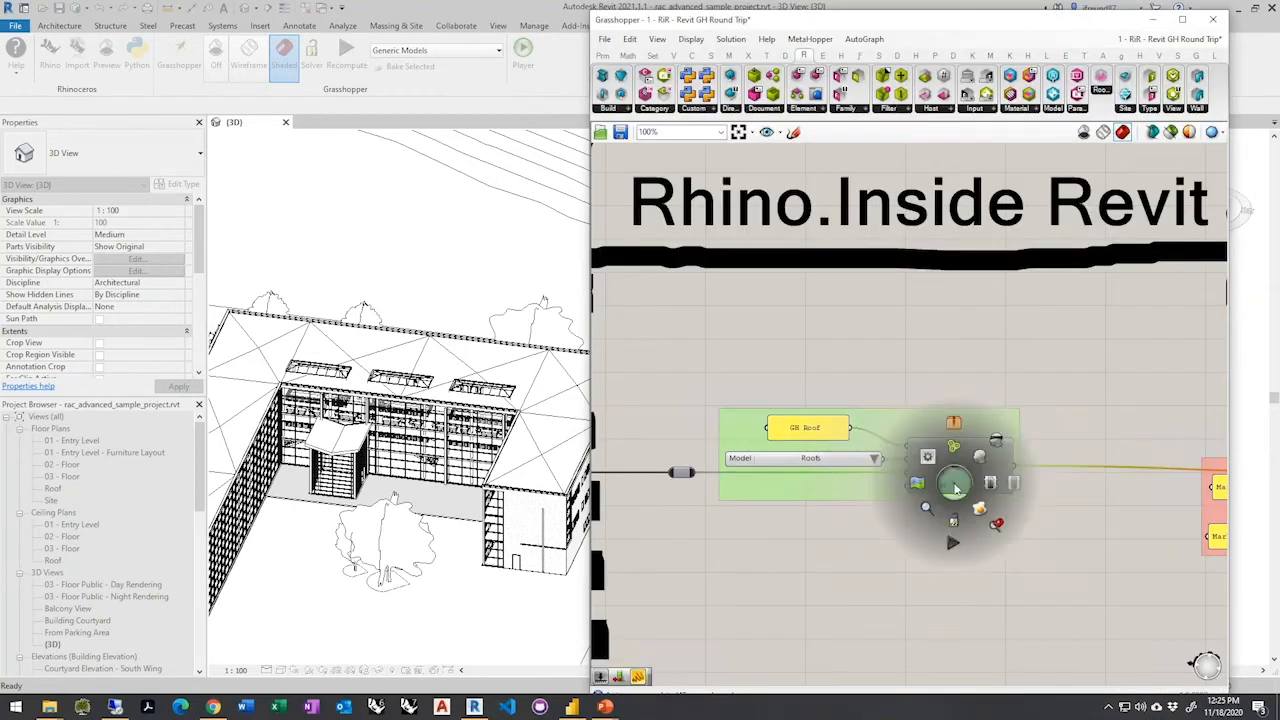
click(955, 484)
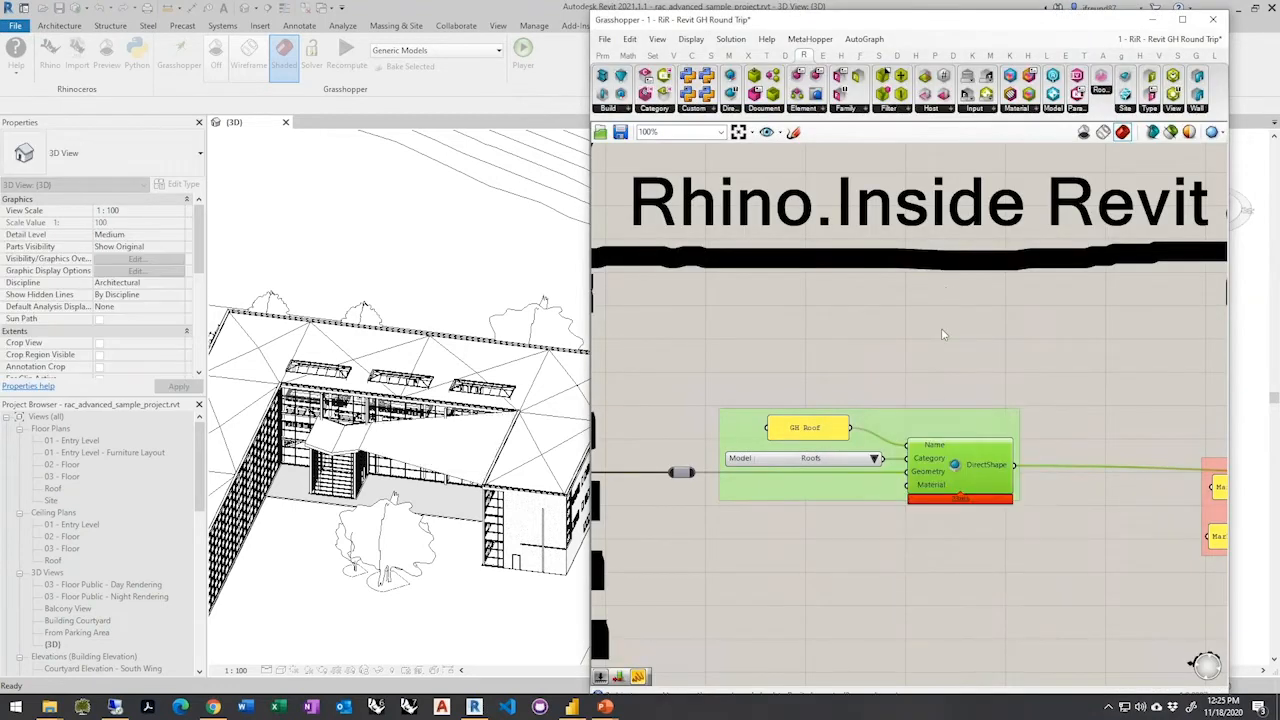
click(927, 346)
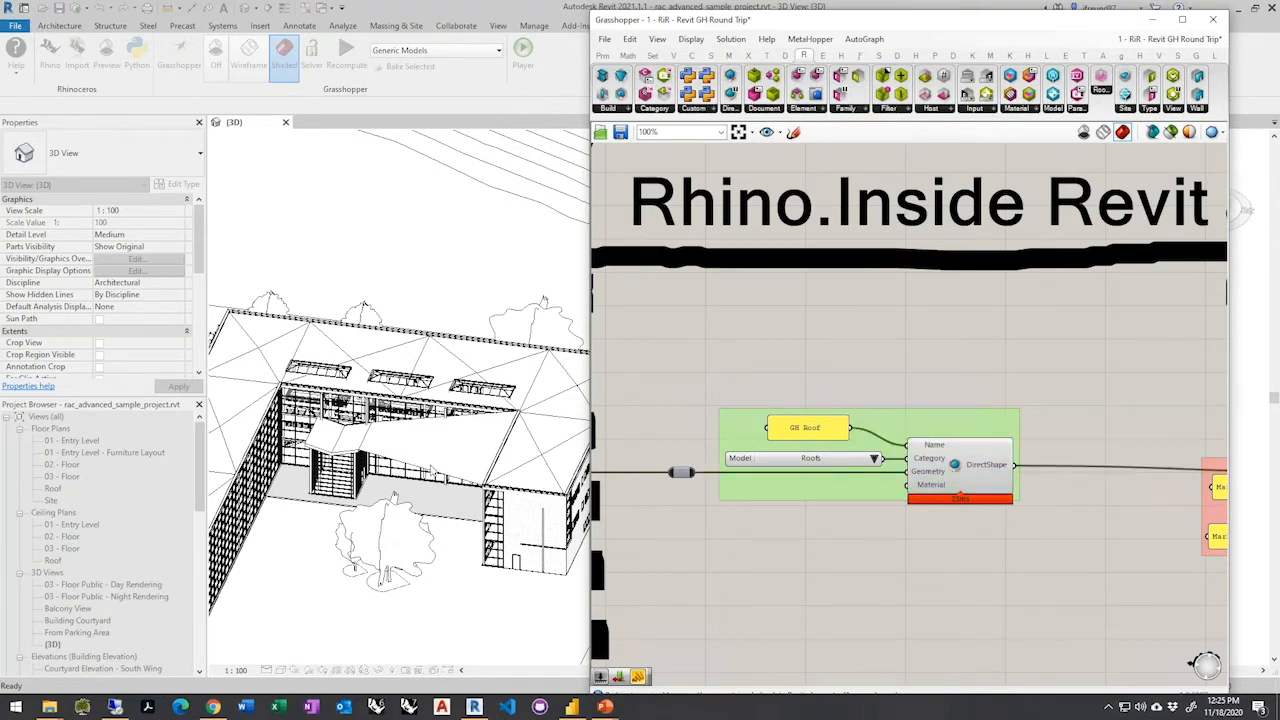
Select the new roof surface in the Revit model, inspect its category and properties, and clear the selection
click(434, 469)
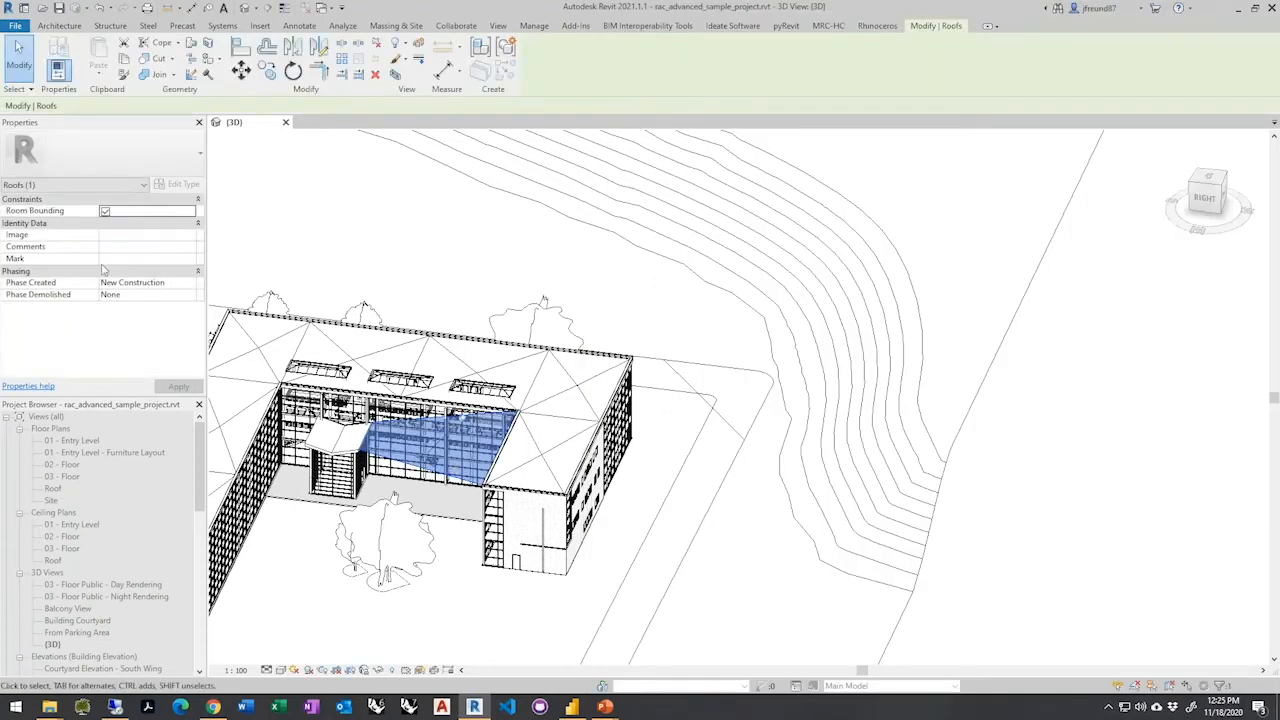
click(109, 186)
click(109, 196)
click(435, 255)
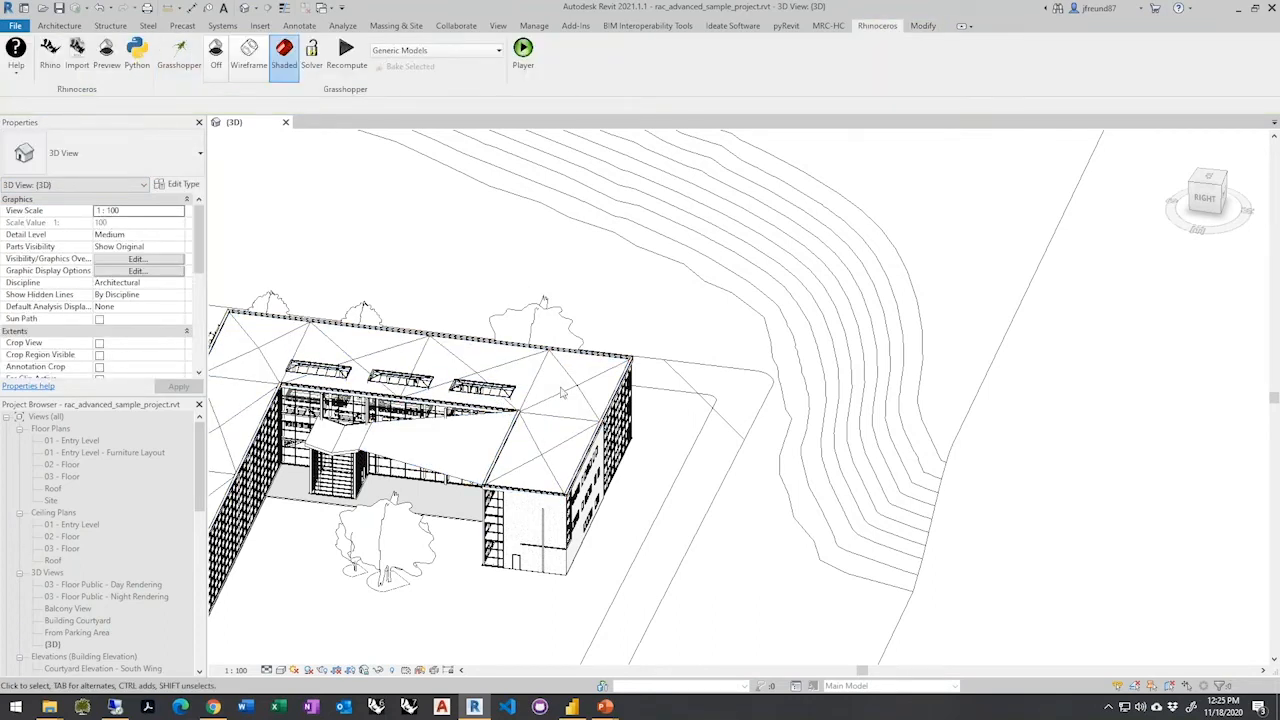
Switch back to Grasshopper and move the Mark and Mark Test panels closer together in the red group after the DirectShape output
key(alt+Tab)
scroll(755, 397, down, 4)
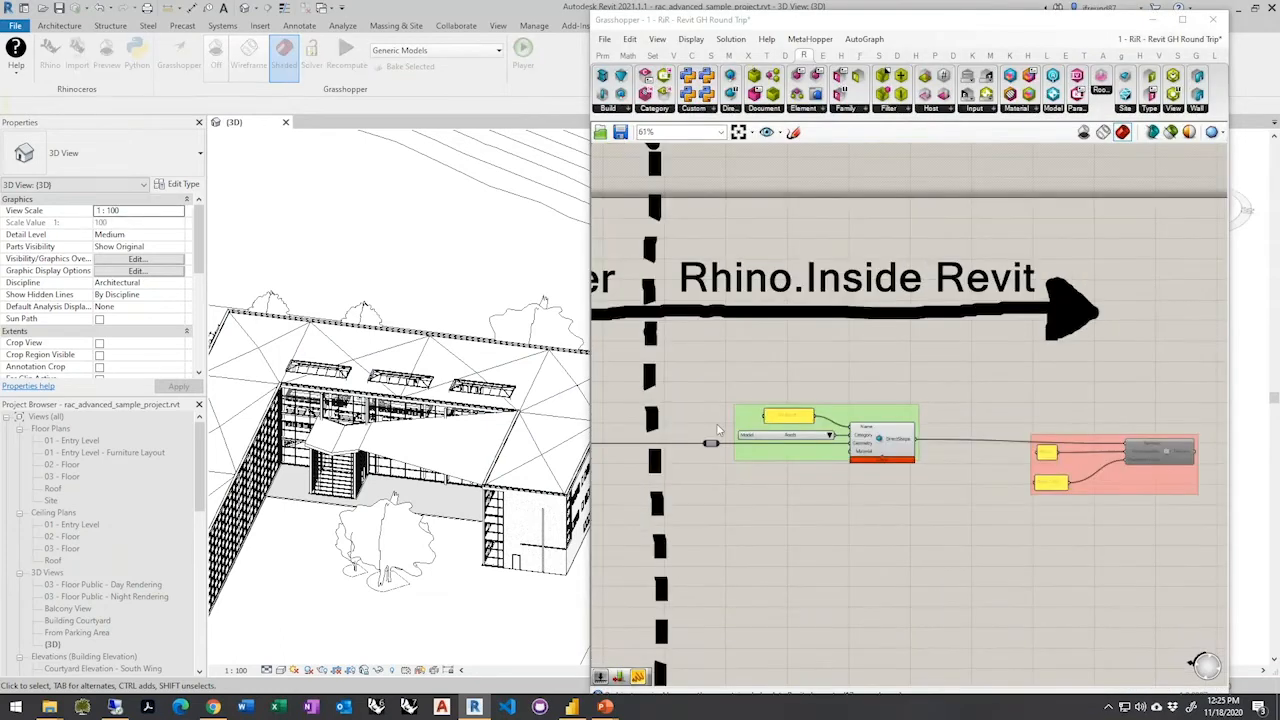
scroll(1010, 455, up, 5)
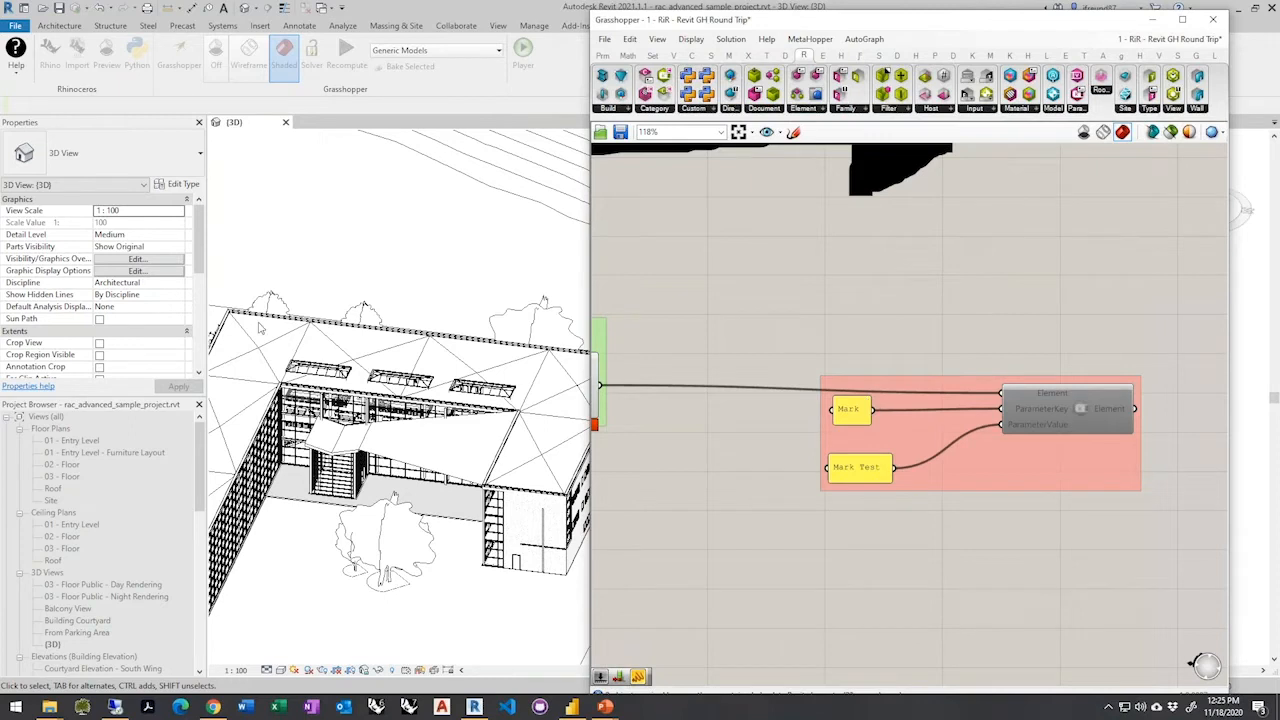
mouse_move(851, 418)
mouse_down()
mouse_move(857, 462)
mouse_move(860, 432)
mouse_up()
mouse_move(858, 476)
mouse_down()
mouse_move(858, 460)
mouse_move(861, 470)
mouse_up()
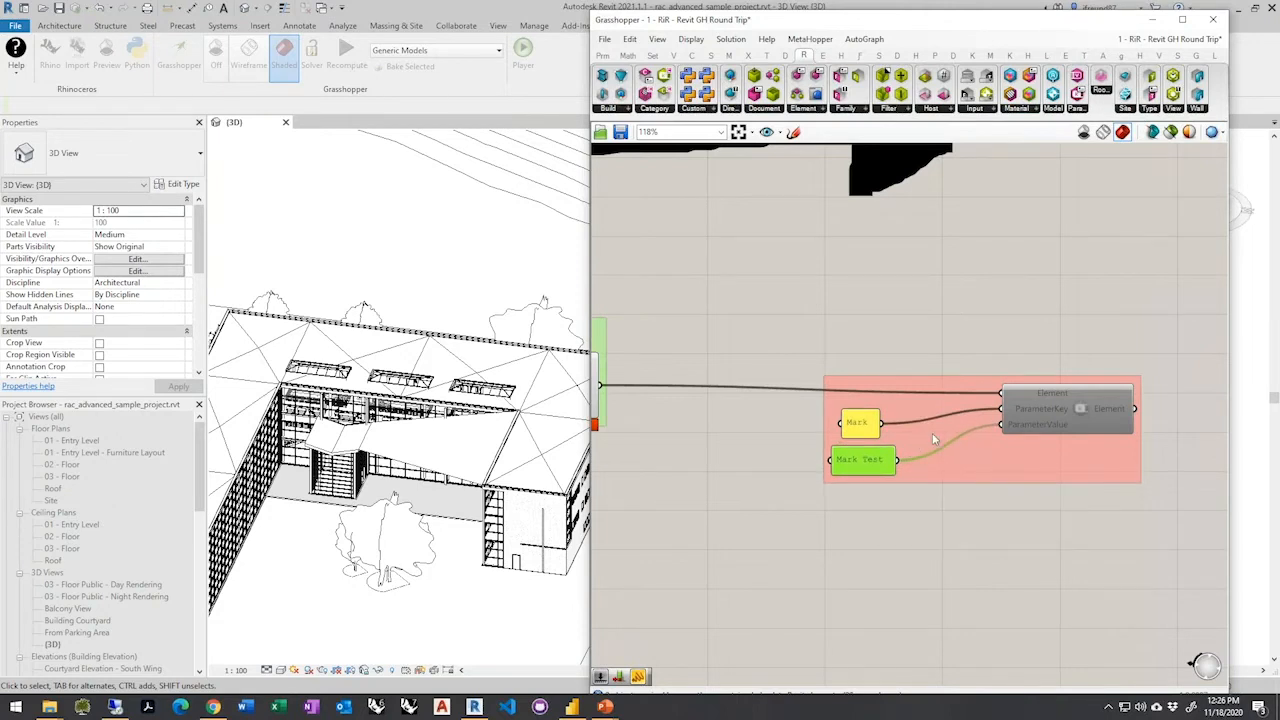
Enable the element parameter component to write the value Mark Test to the new roof's Mark parameter
click(1060, 414)
middle_click(1060, 412)
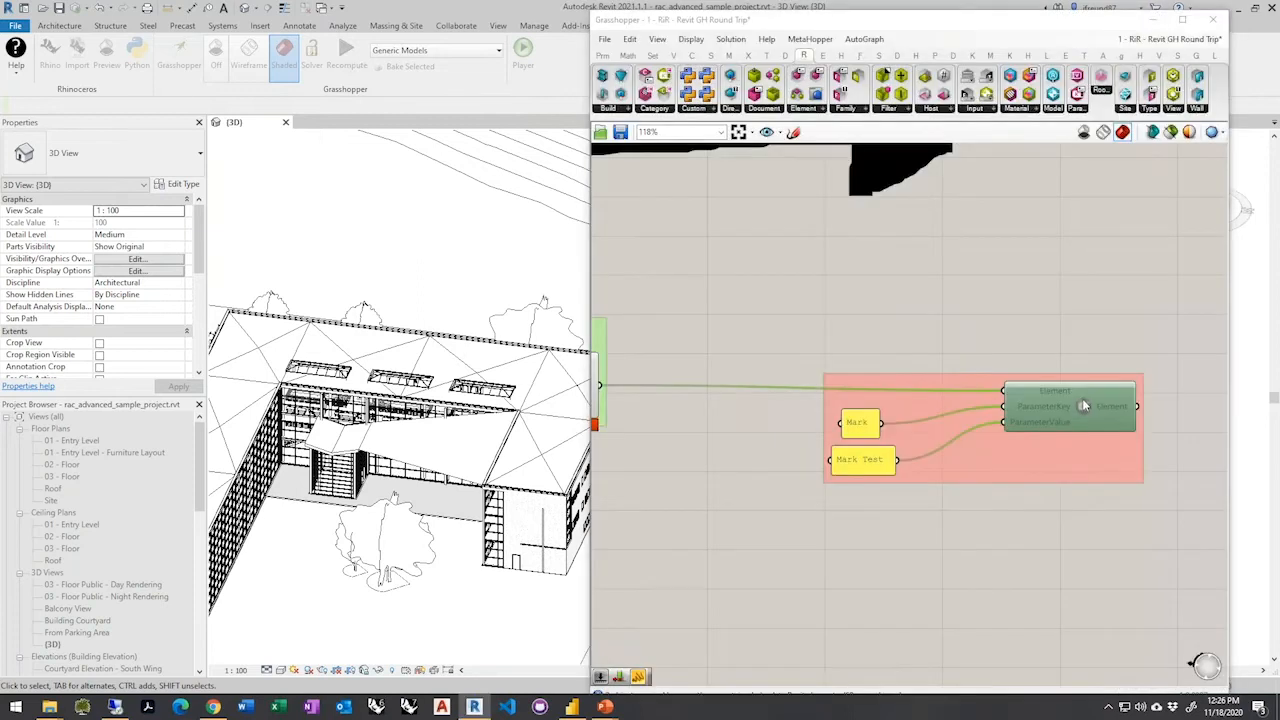
middle_click(1082, 398)
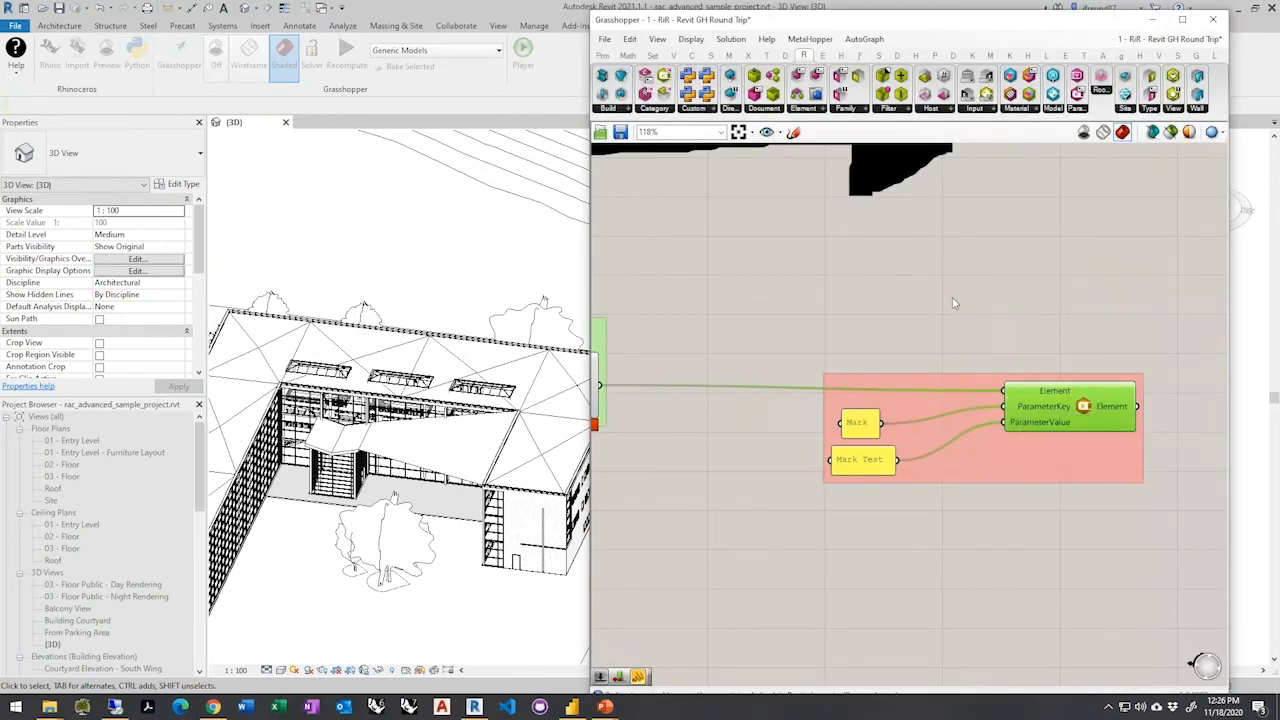
click(989, 298)
Review the DirectShape and Mark parameter groups, and select the new roof in Revit to check its Mark property
scroll(1088, 409, down, 2)
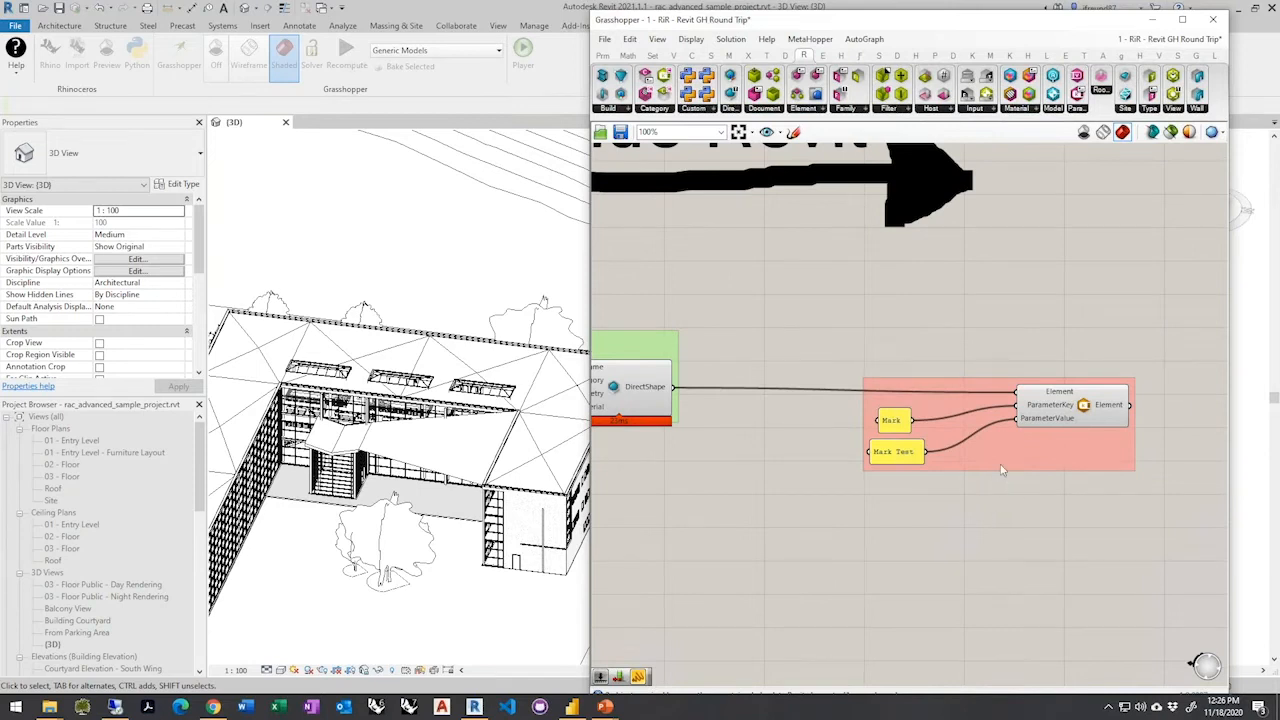
scroll(1011, 498, down, 3)
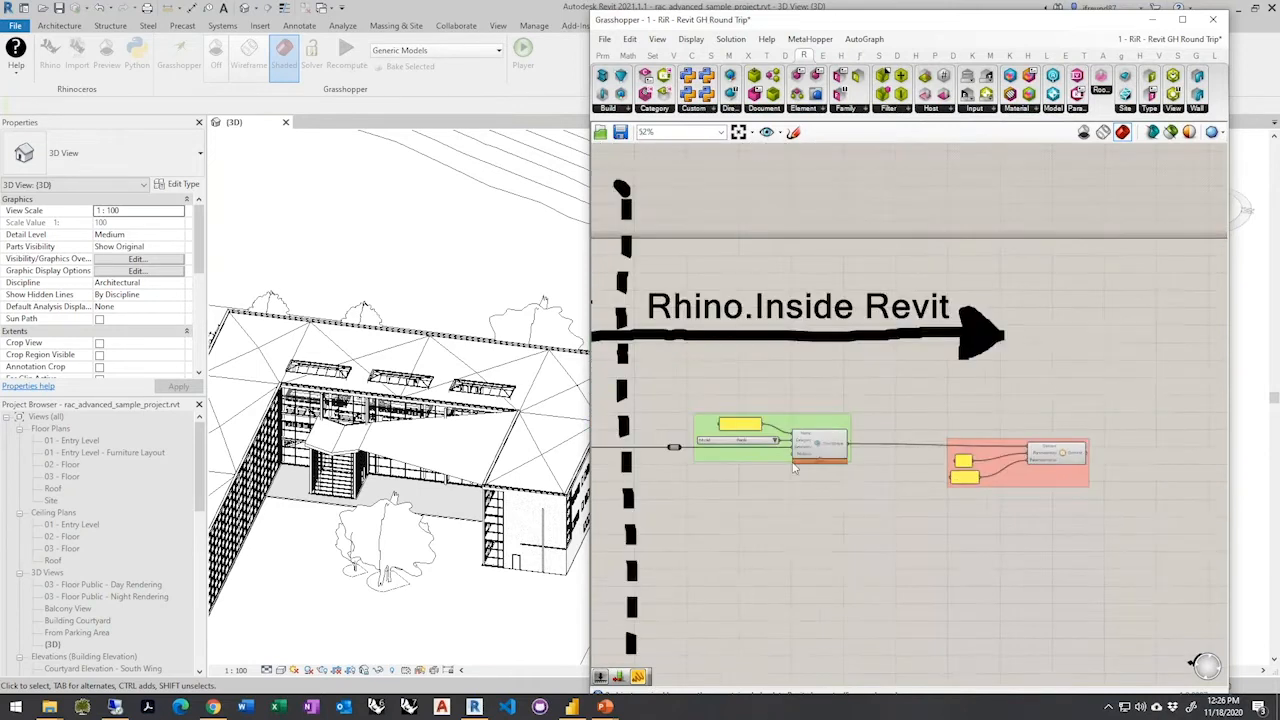
scroll(795, 468, up, 5)
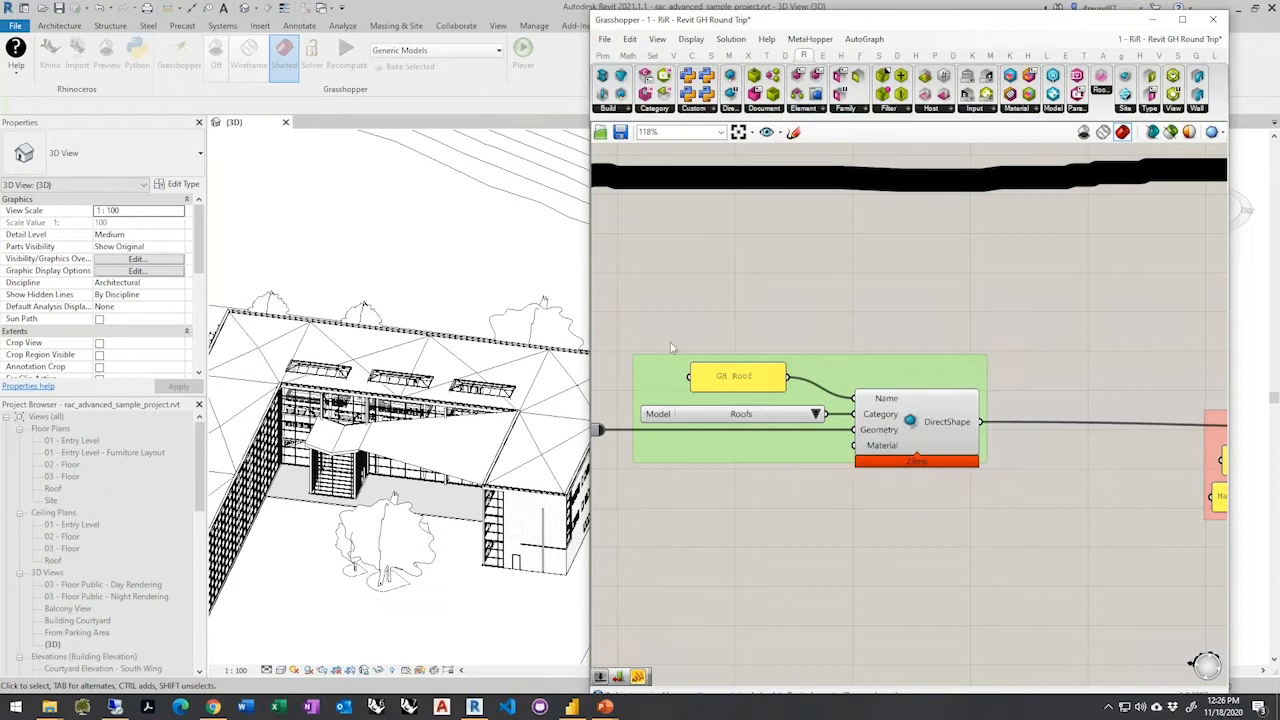
scroll(680, 350, down, 2)
scroll(1049, 462, up, 2)
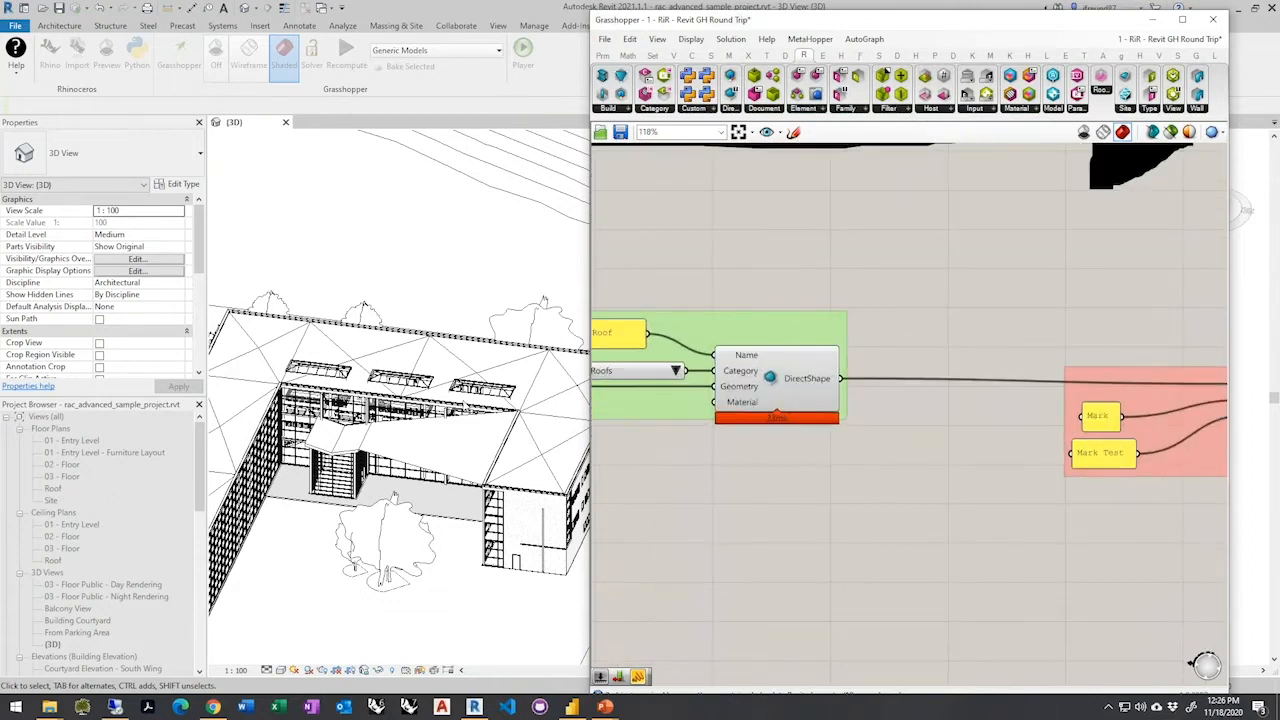
click(481, 263)
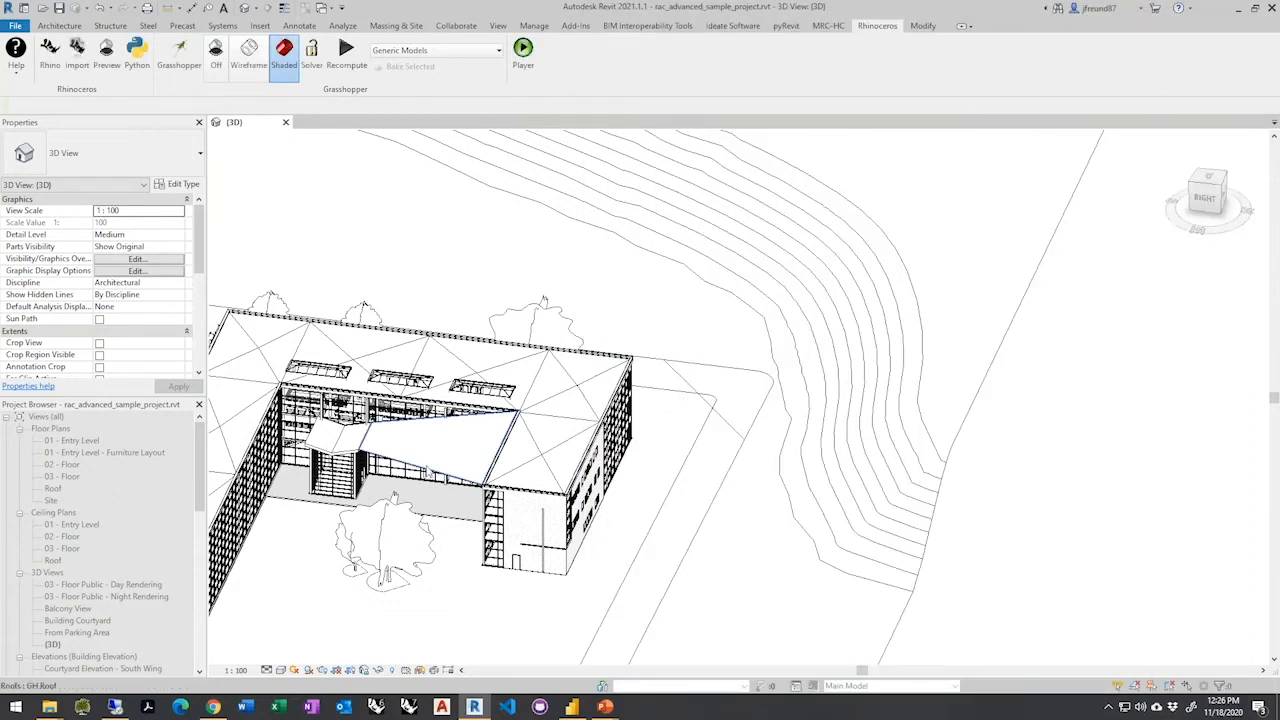
click(425, 471)
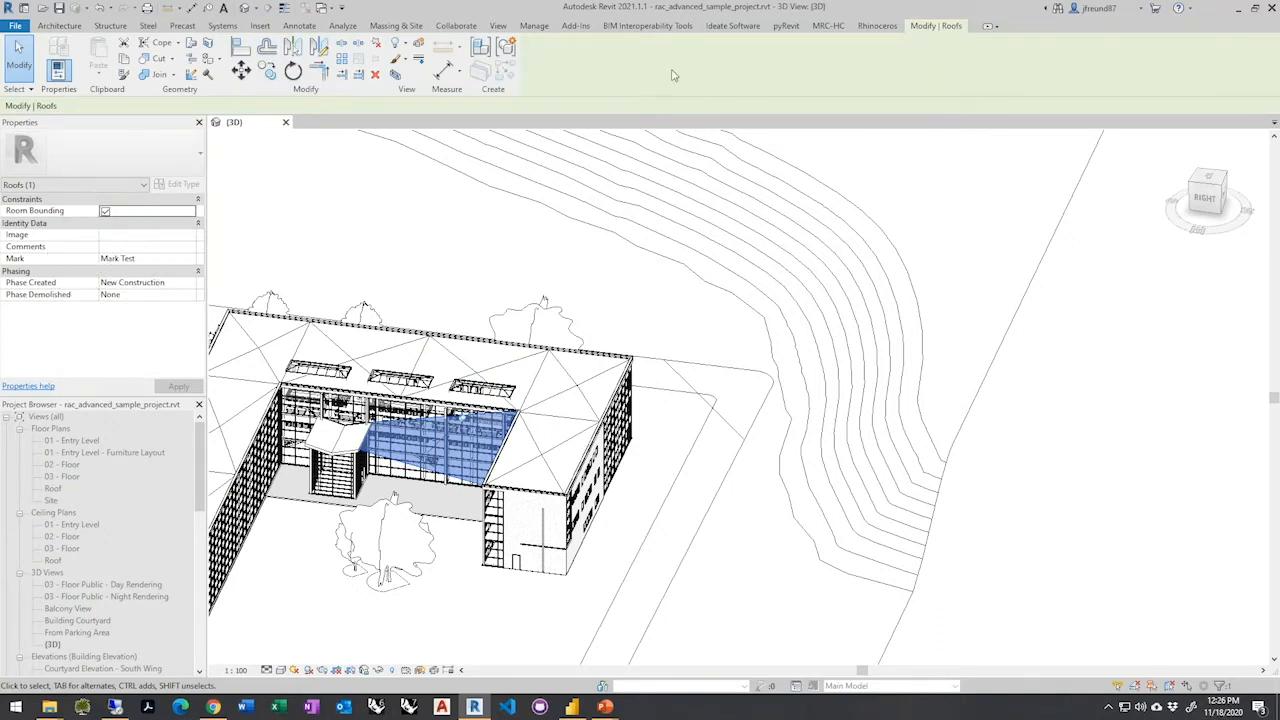
Switch from Revit back to Grasshopper and review the DirectShape and Mark parameter groups within the whole round-trip definition
click(877, 26)
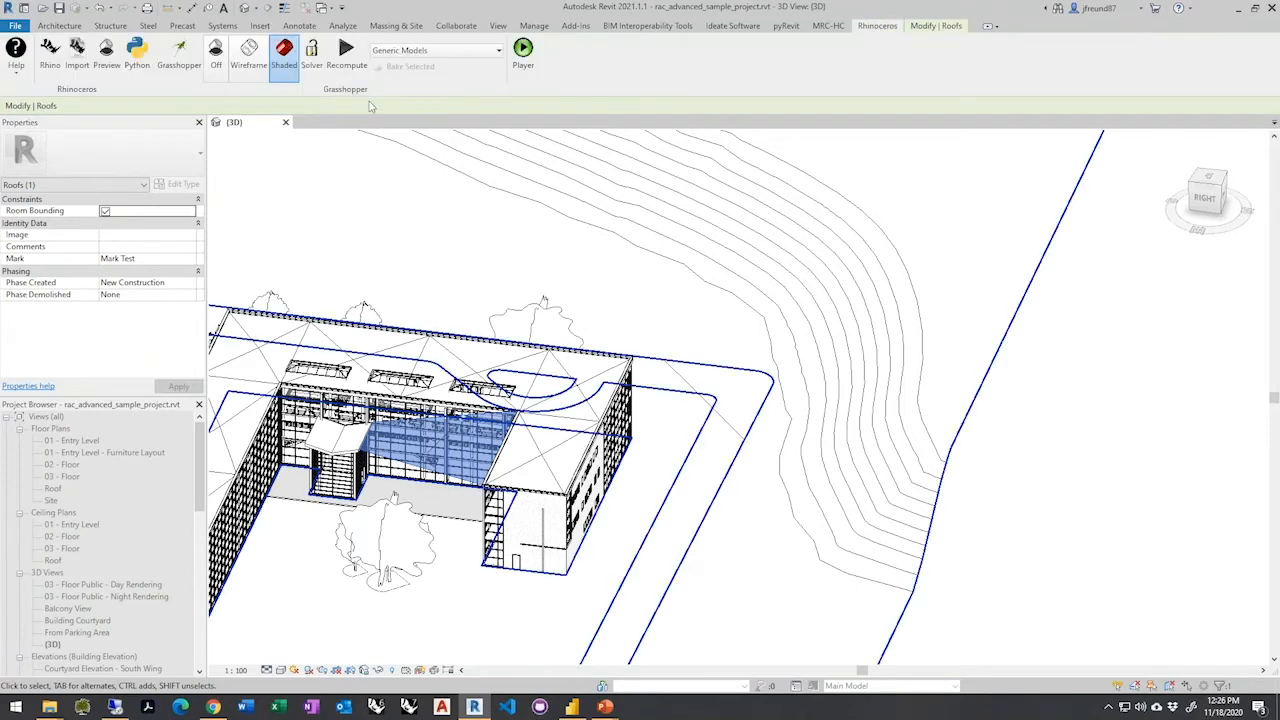
click(179, 55)
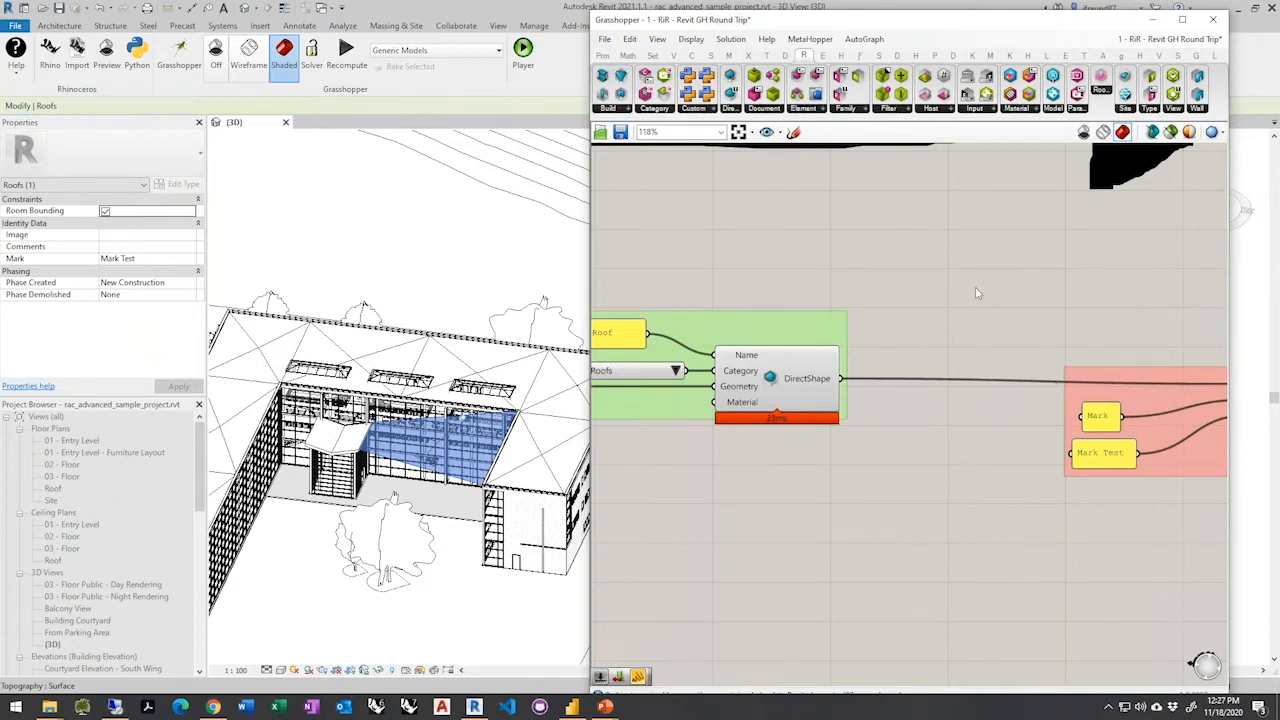
scroll(1005, 345, down, 3)
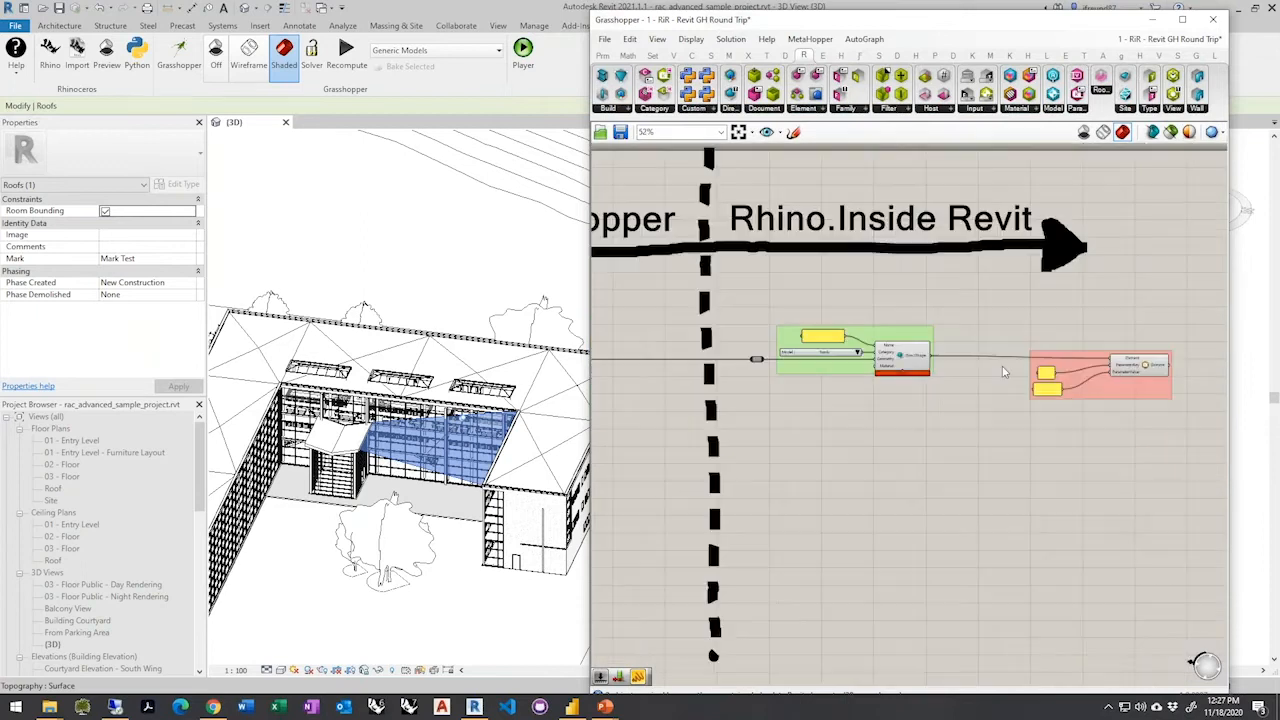
scroll(800, 367, up, 2)
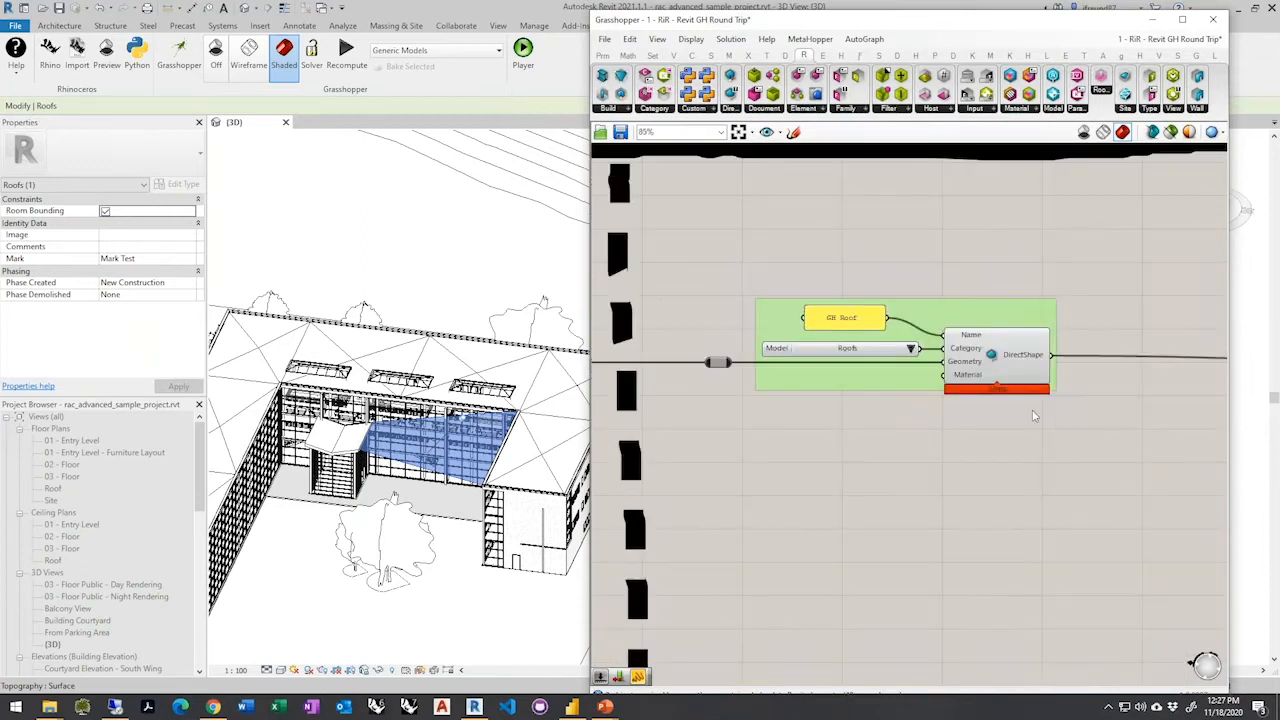
scroll(1087, 490, down, 5)
scroll(1087, 490, down, 3)
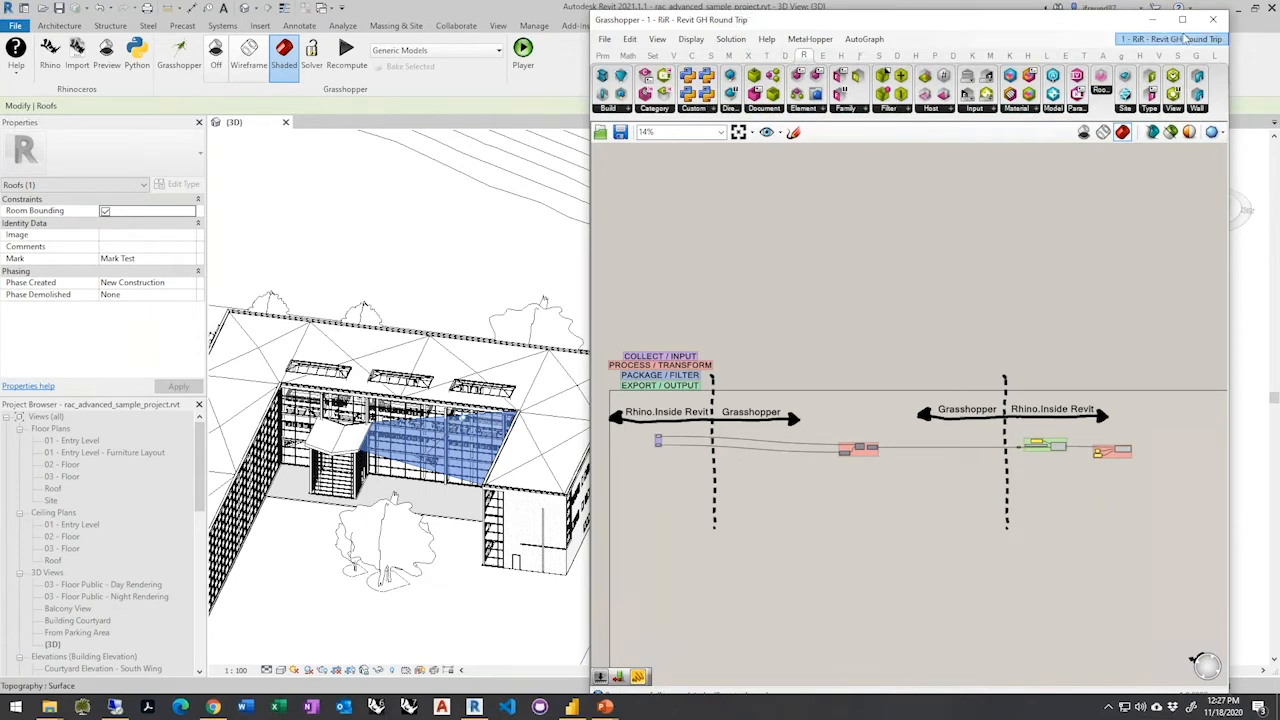
Open the Grasshopper definition 2 - RiR - Family Components.gh and bring its component groups into view
mouse_move(1190, 39)
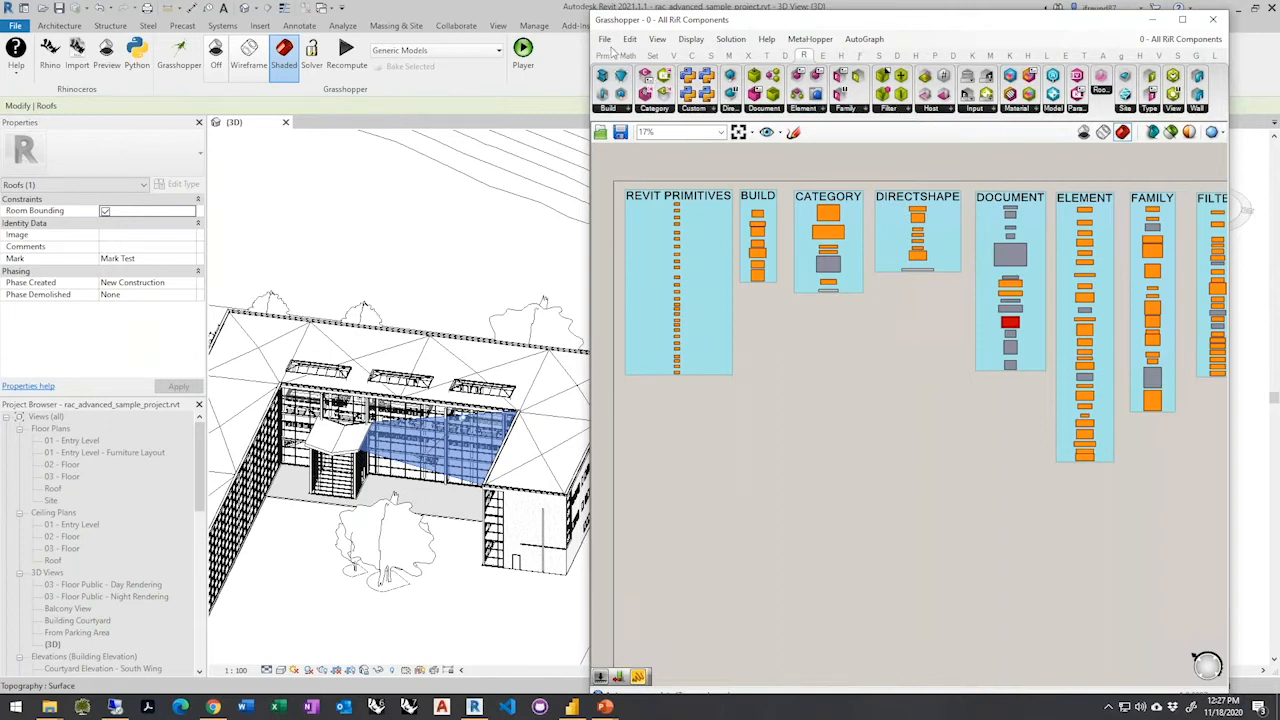
click(605, 39)
click(655, 72)
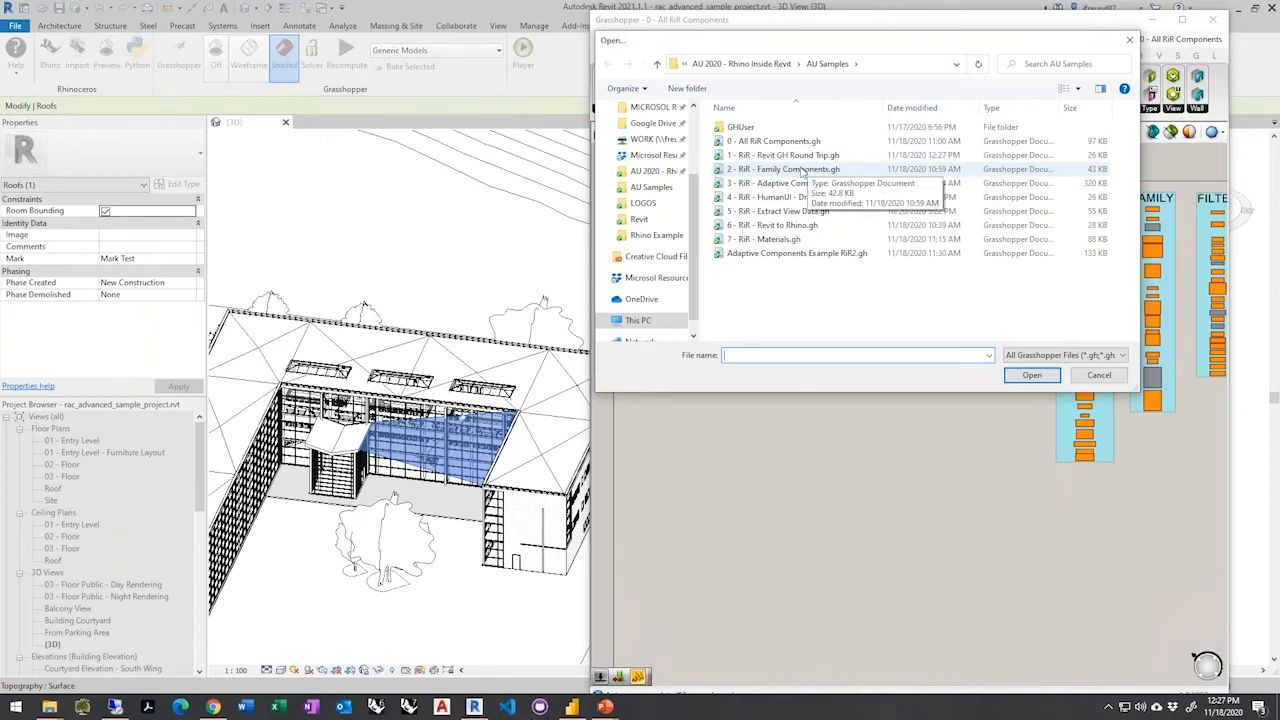
click(810, 170)
click(1031, 376)
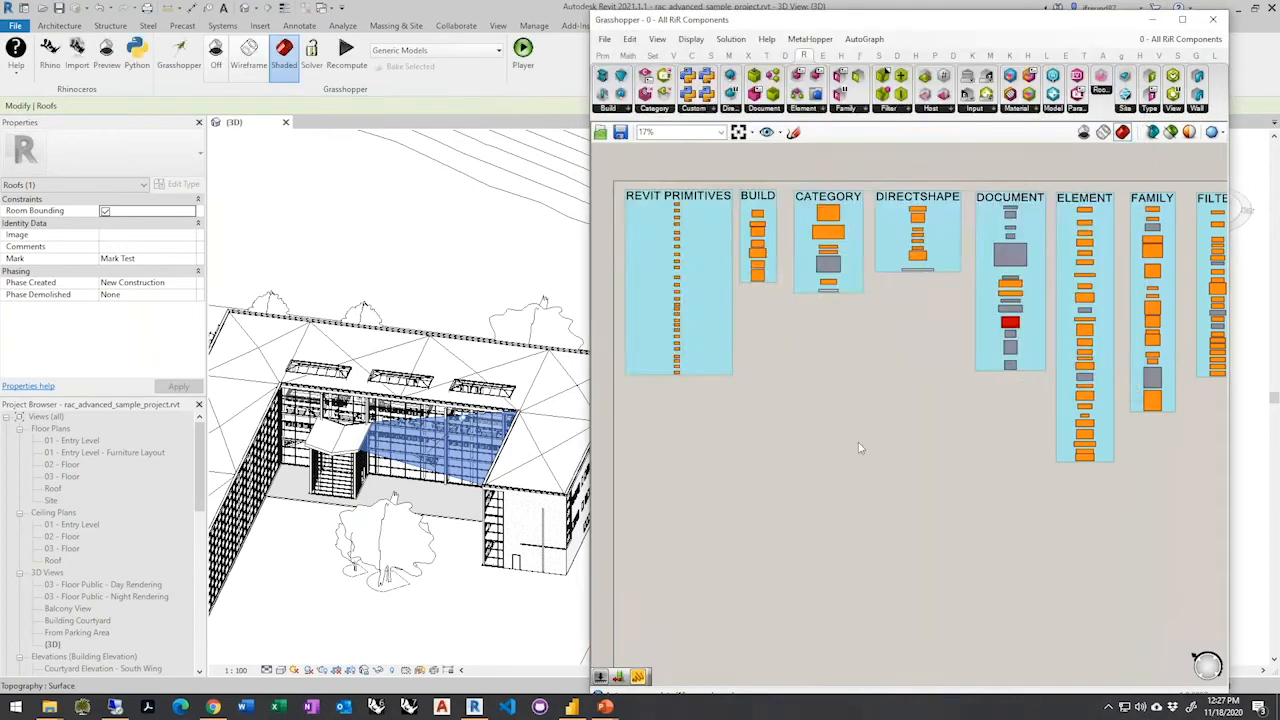
scroll(1024, 398, up, 5)
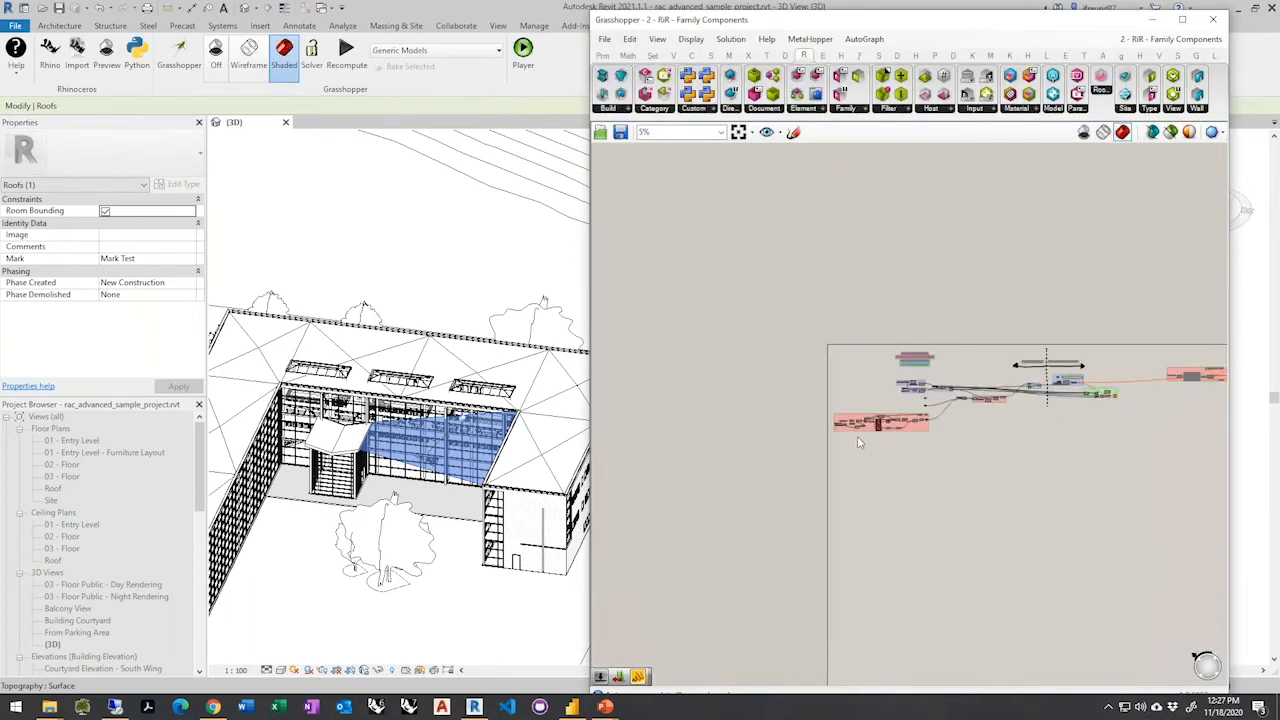
scroll(793, 503, down, 3)
right_drag(1006, 414, 809, 485)
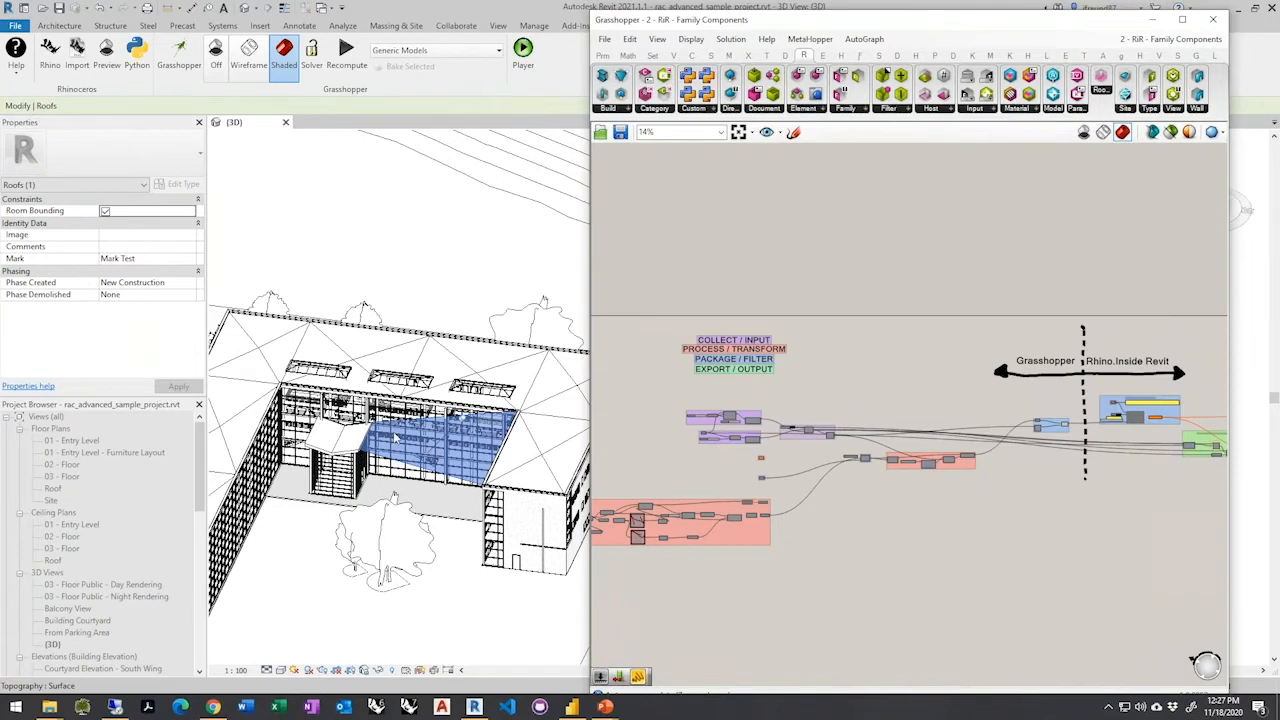
Return to the Revit 3D view, clear the roof selection, and look closely at the courtyard in front of the building
scroll(455, 358, down, 2)
click(464, 297)
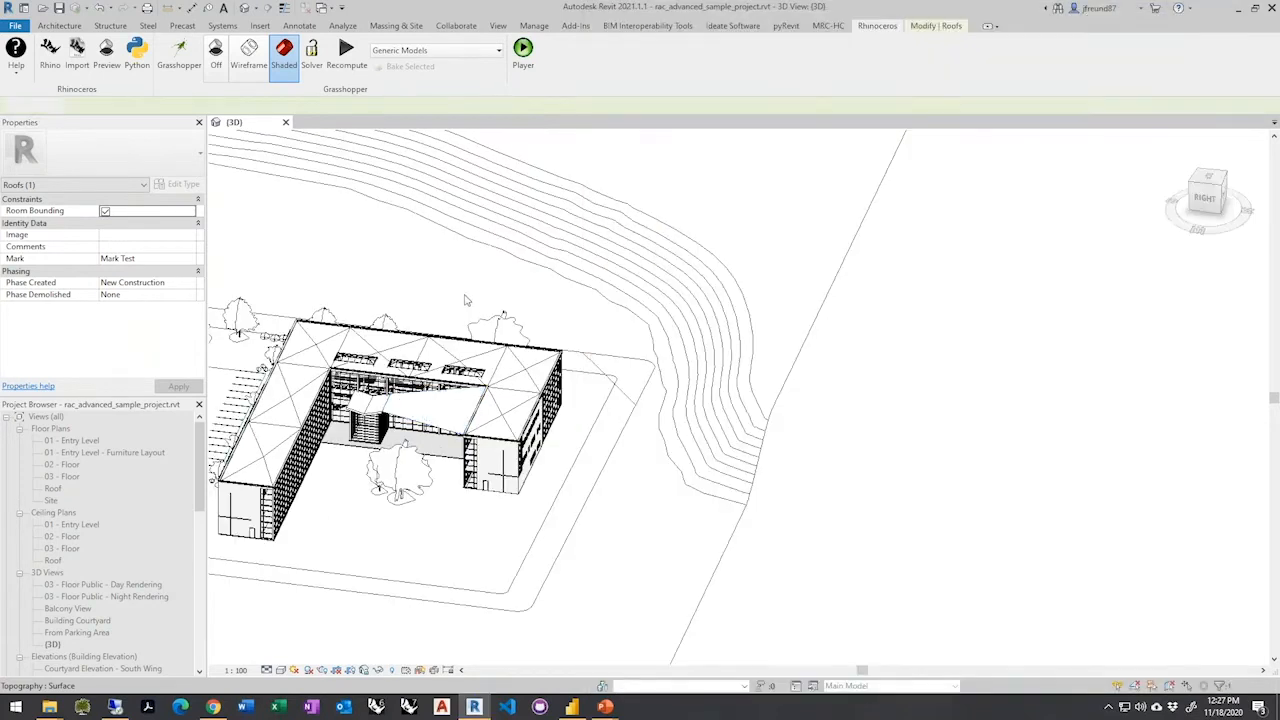
scroll(350, 561, up, 1)
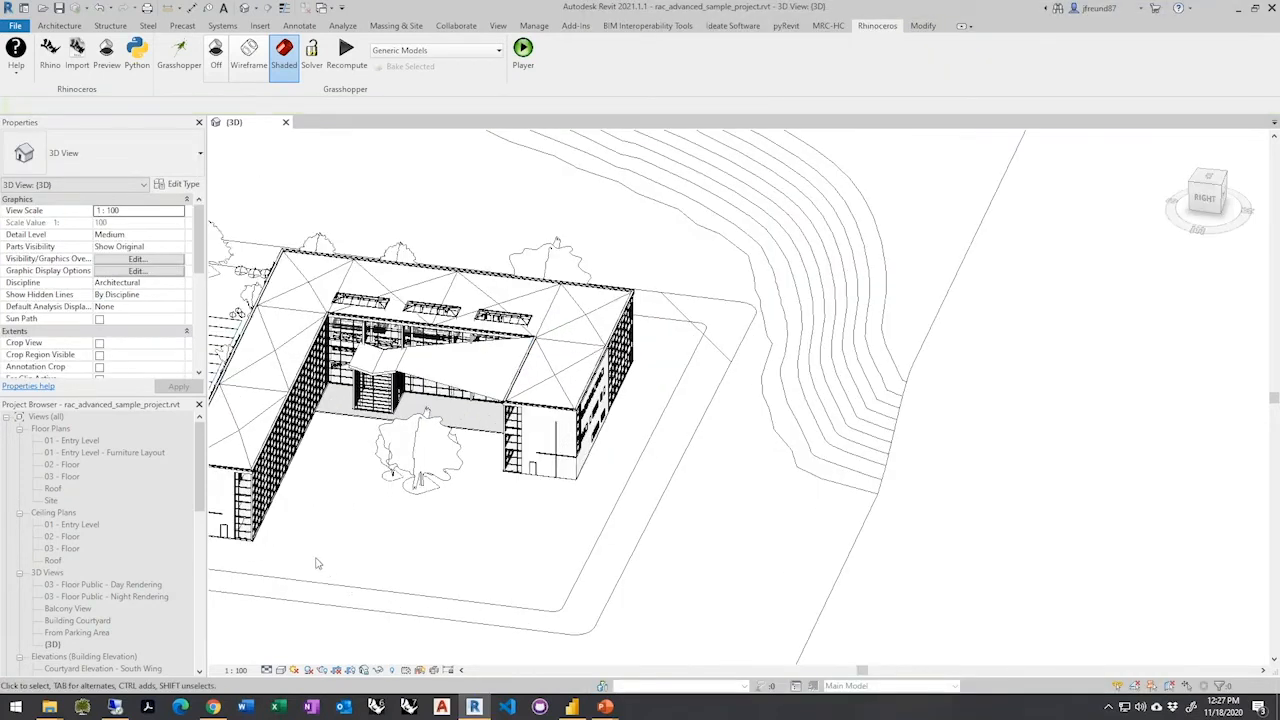
scroll(316, 563, up, 3)
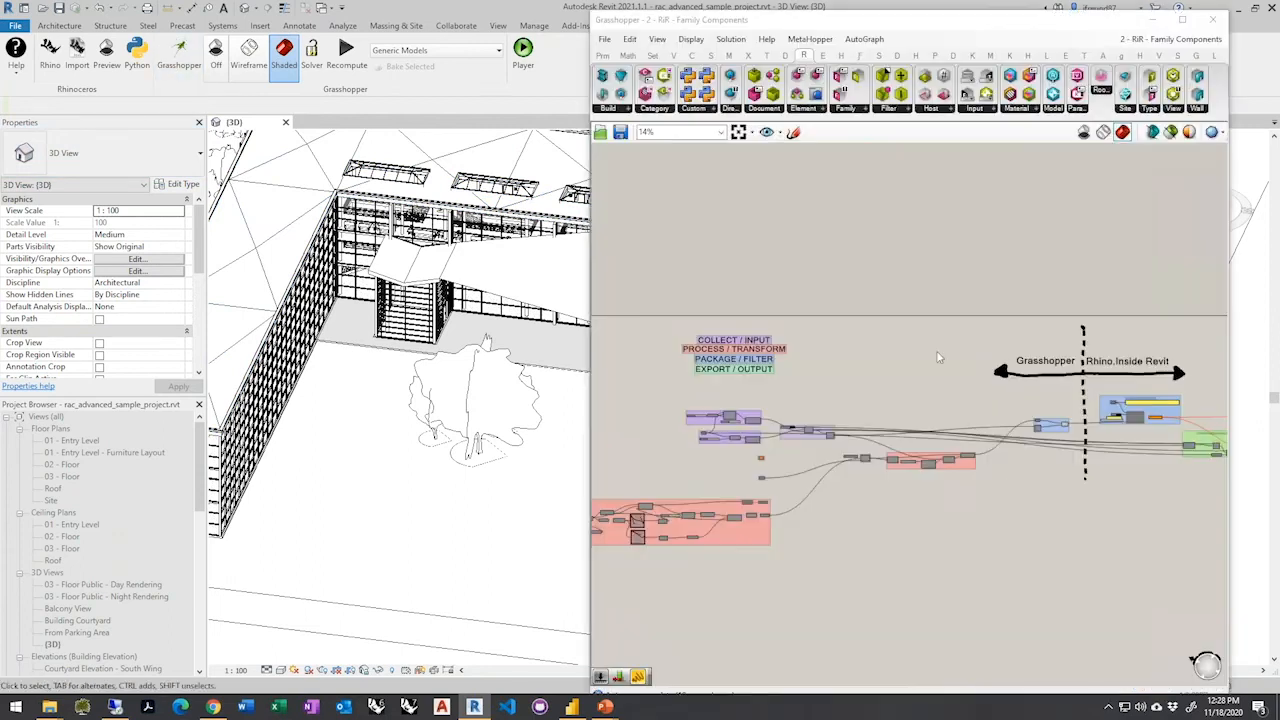
Switch to Grasshopper, inspect the Internalized Geometry parameter, and place the Grasshopper window on the right half of the screen
scroll(726, 482, up, 5)
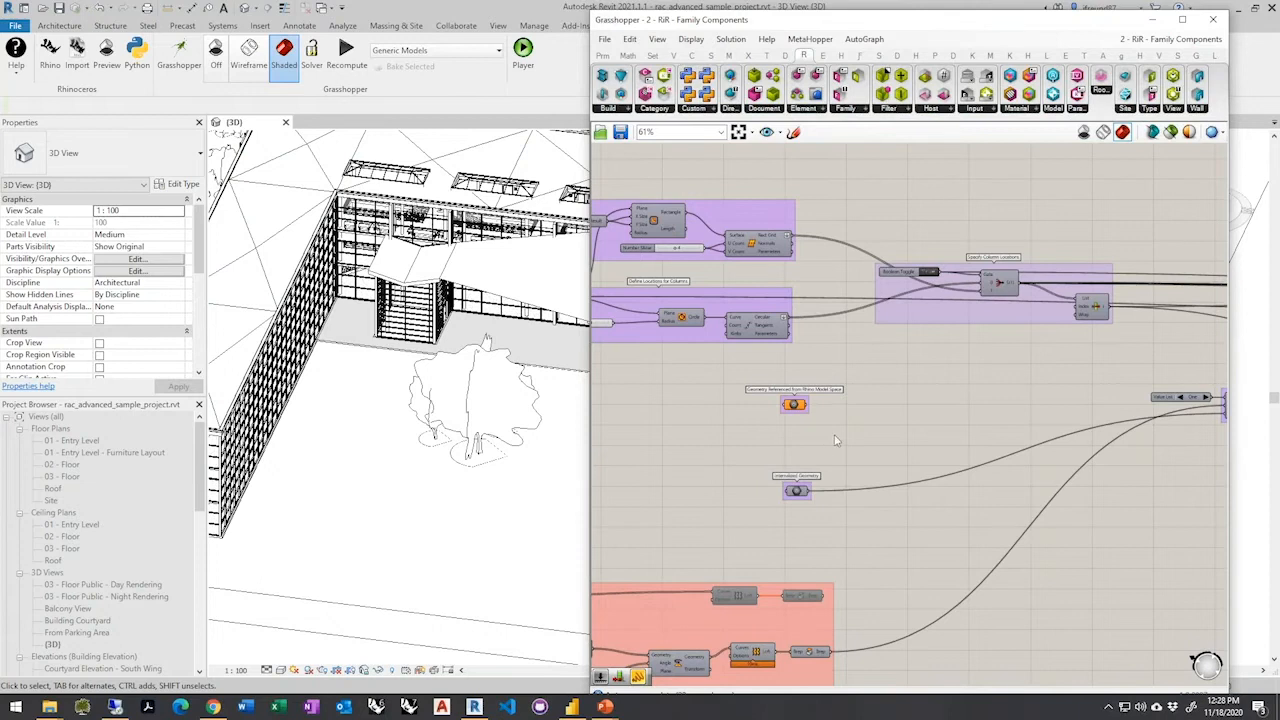
scroll(790, 491, up, 4)
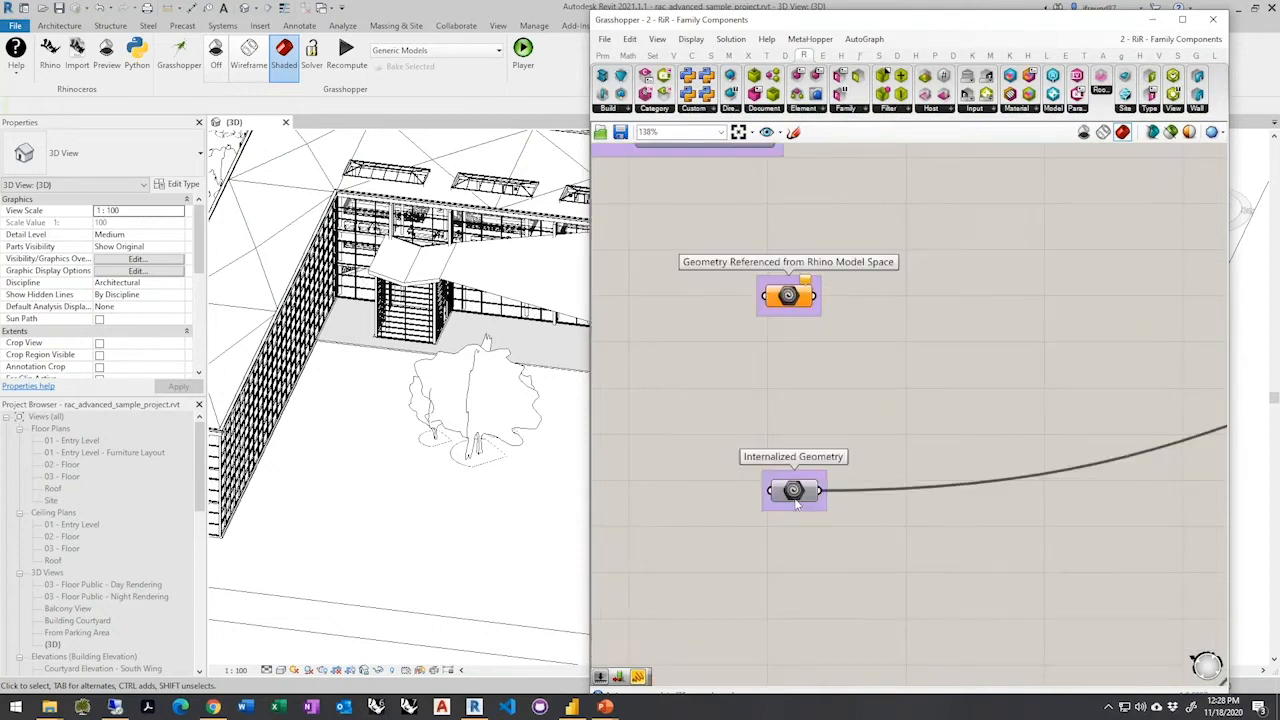
click(798, 494)
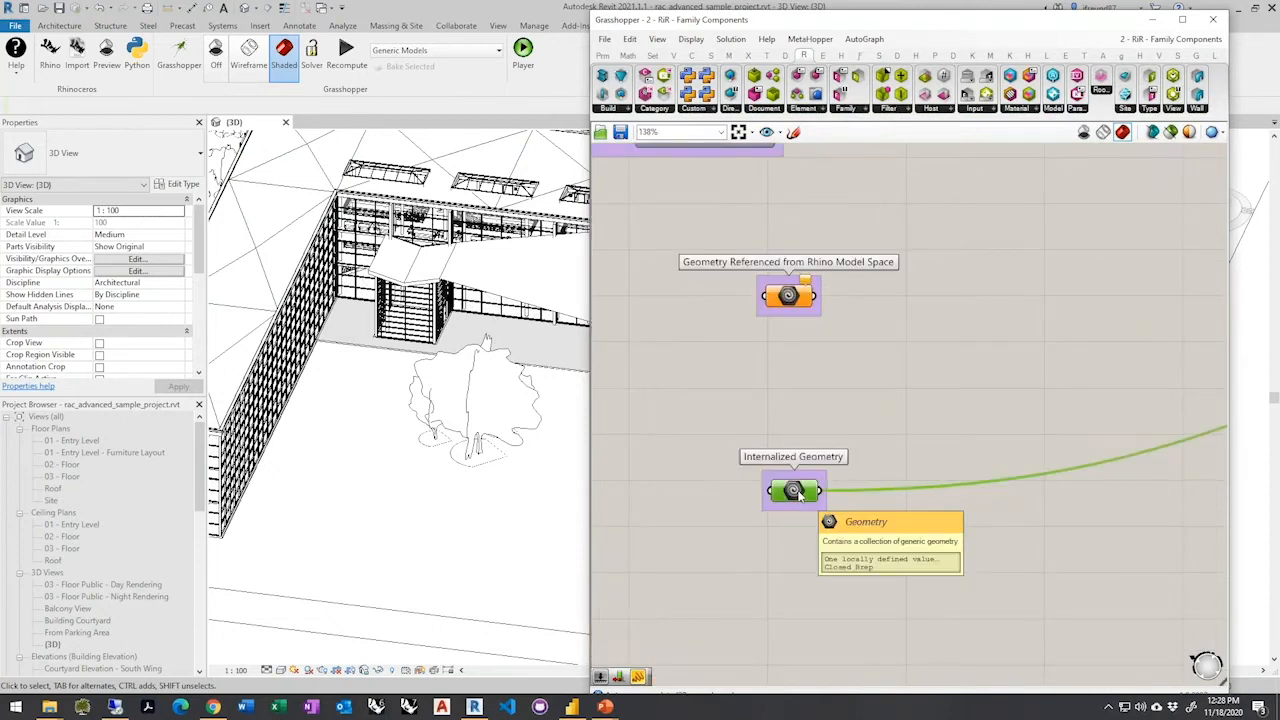
click(922, 362)
drag(922, 28, 1278, 190)
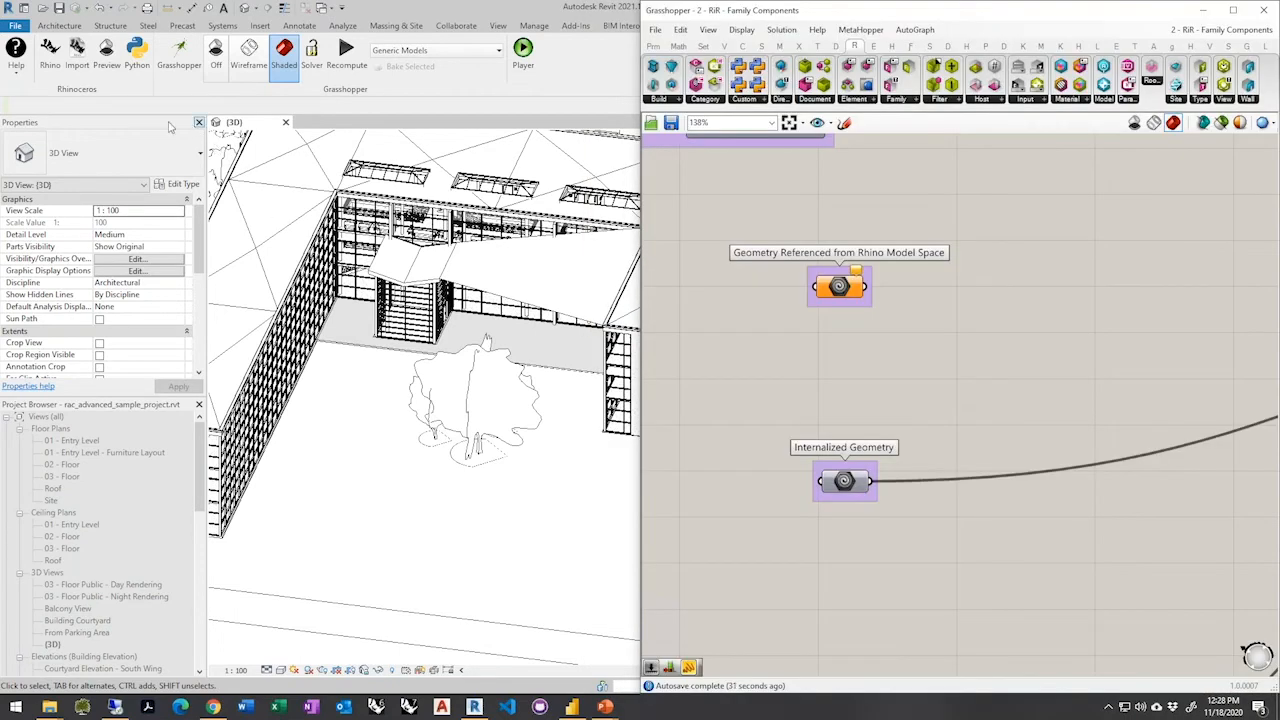
Open the Rhino window and delete the leftover objects near the origin in the Perspective viewport
click(58, 78)
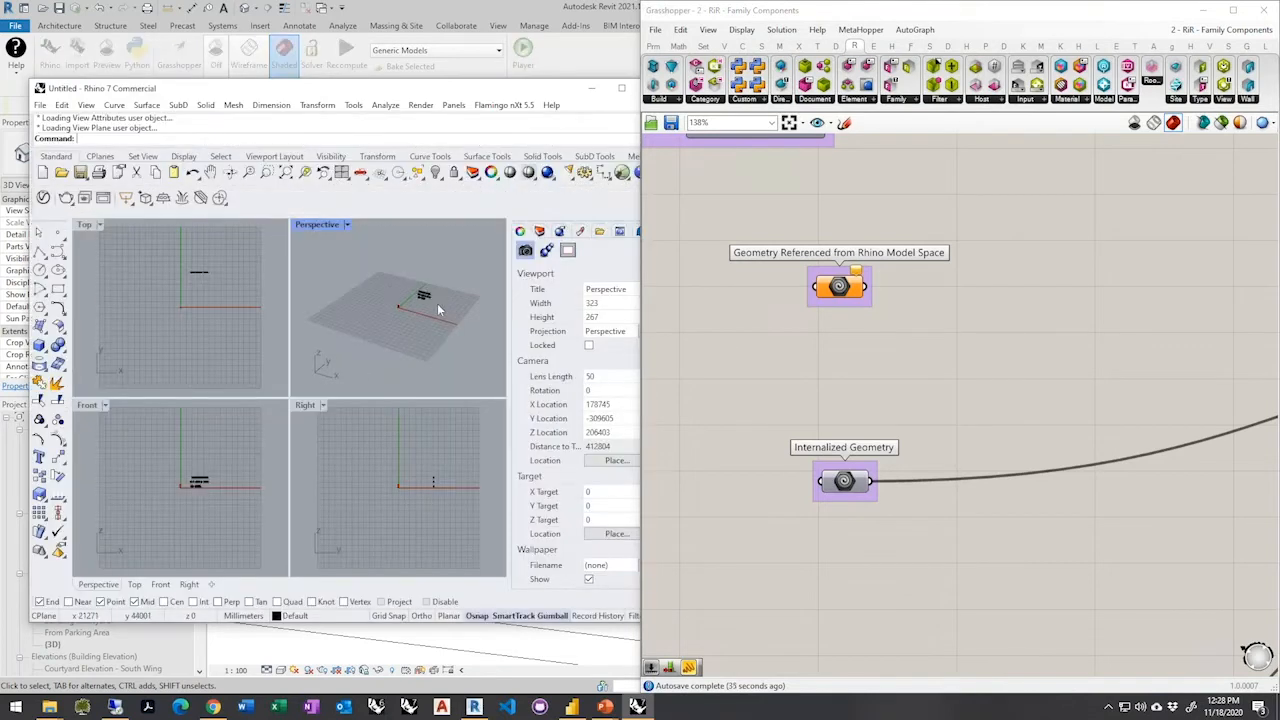
drag(436, 320, 360, 252)
key(Delete)
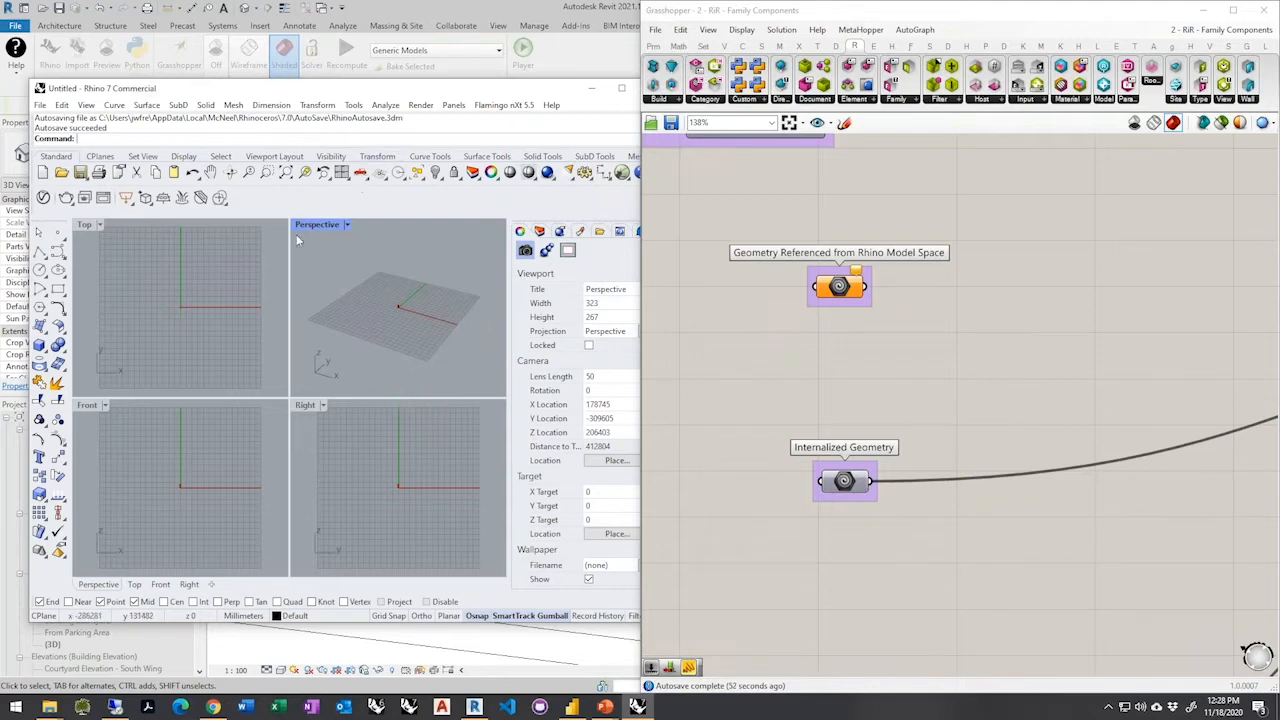
Maximize the Perspective viewport, fit Rhino to the left half of the screen, and show the previewed column up close
double_click(327, 228)
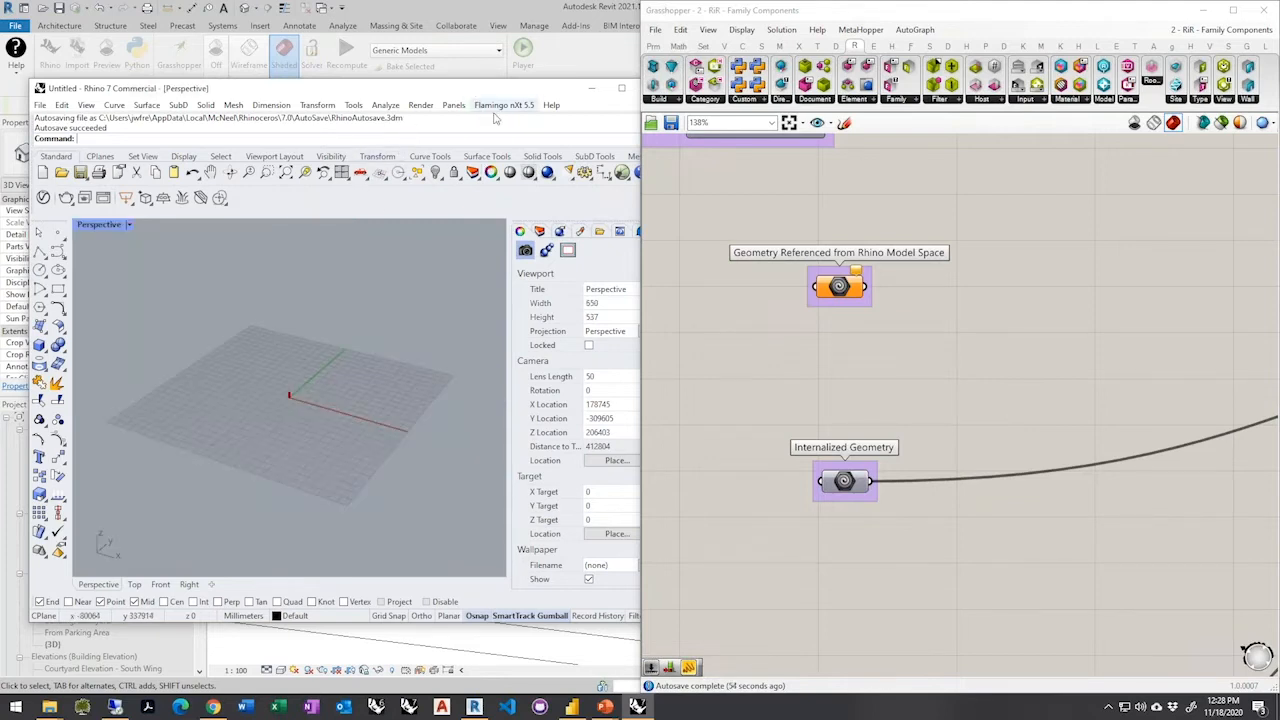
key(super+Left)
scroll(261, 398, up, 4)
scroll(260, 400, up, 5)
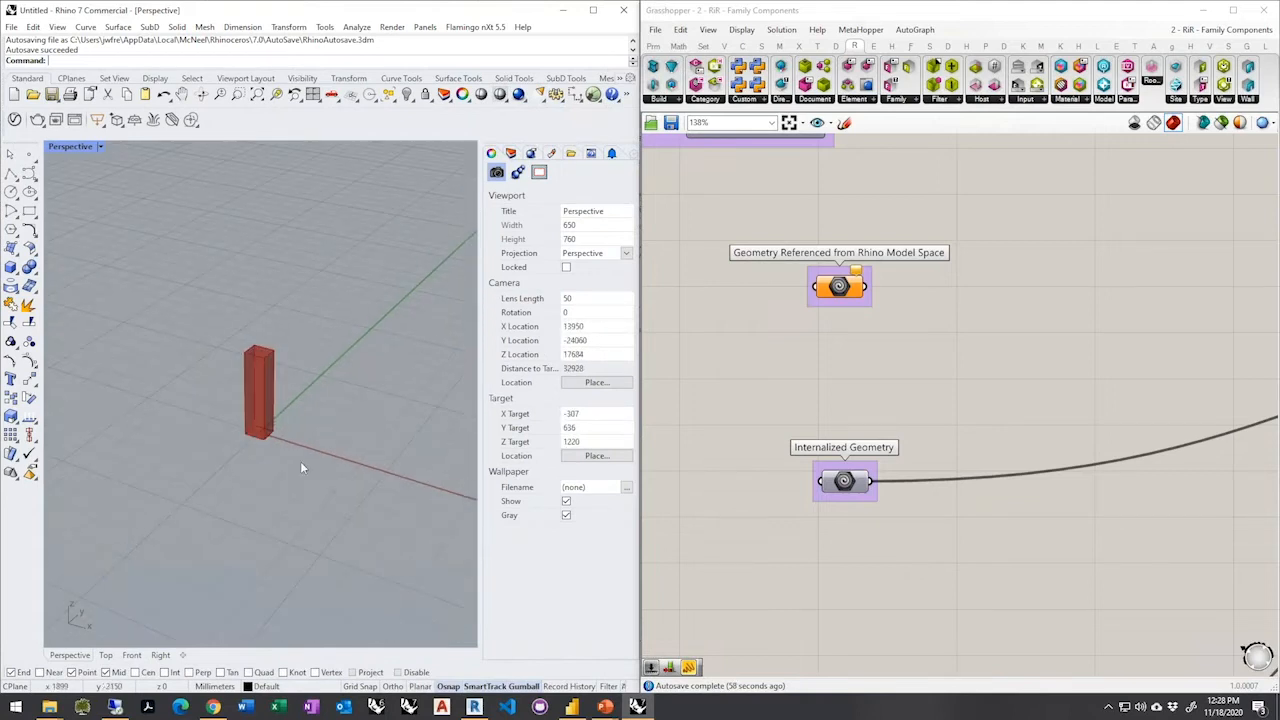
Enable the preview of the Internalized Geometry parameter in Grasshopper and deselect it
click(848, 483)
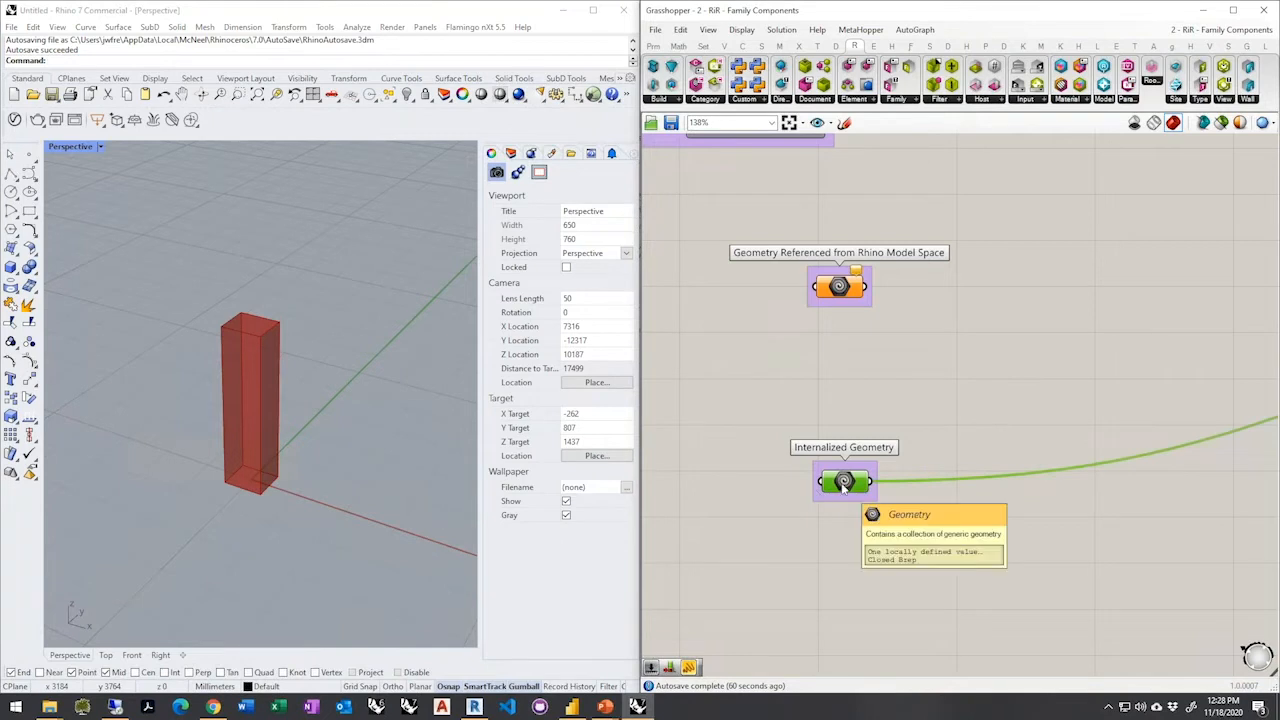
scroll(812, 512, down, 4)
scroll(819, 502, up, 5)
middle_click(843, 484)
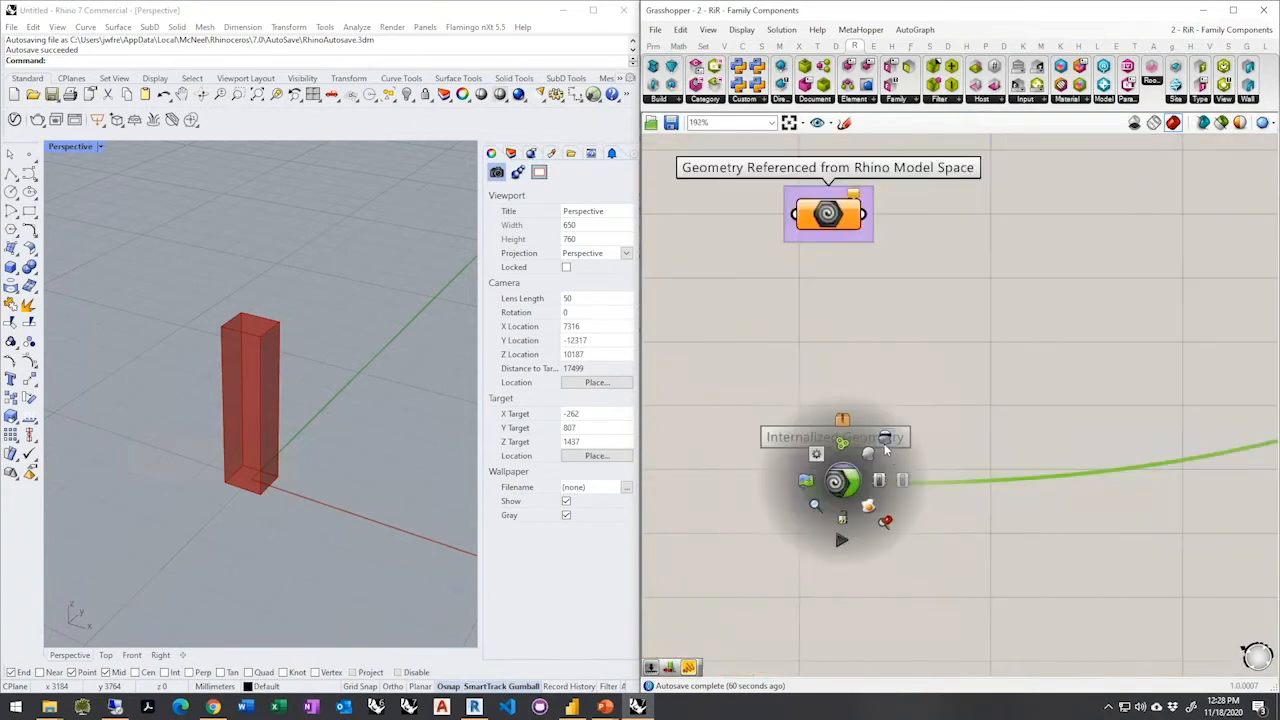
click(870, 450)
click(901, 371)
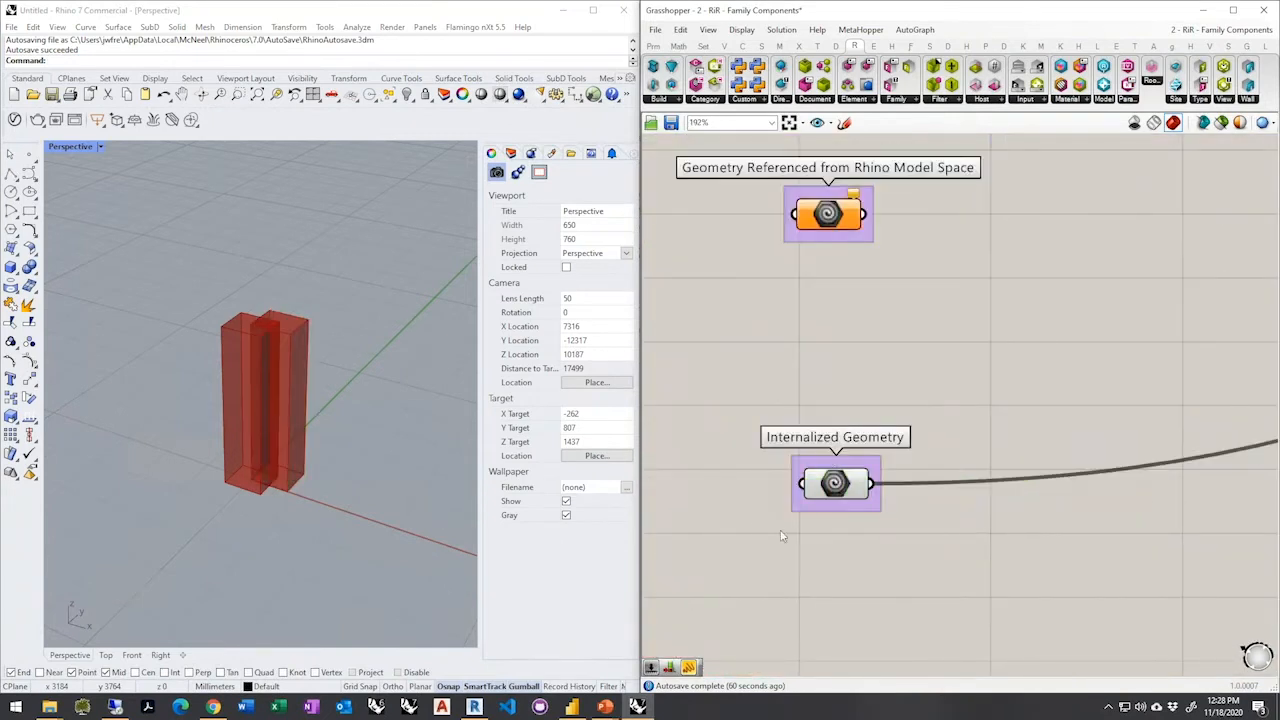
Disable the preview of the components in the small blue package group beside the Grasshopper / Rhino.Inside Revit divider
scroll(782, 537, down, 10)
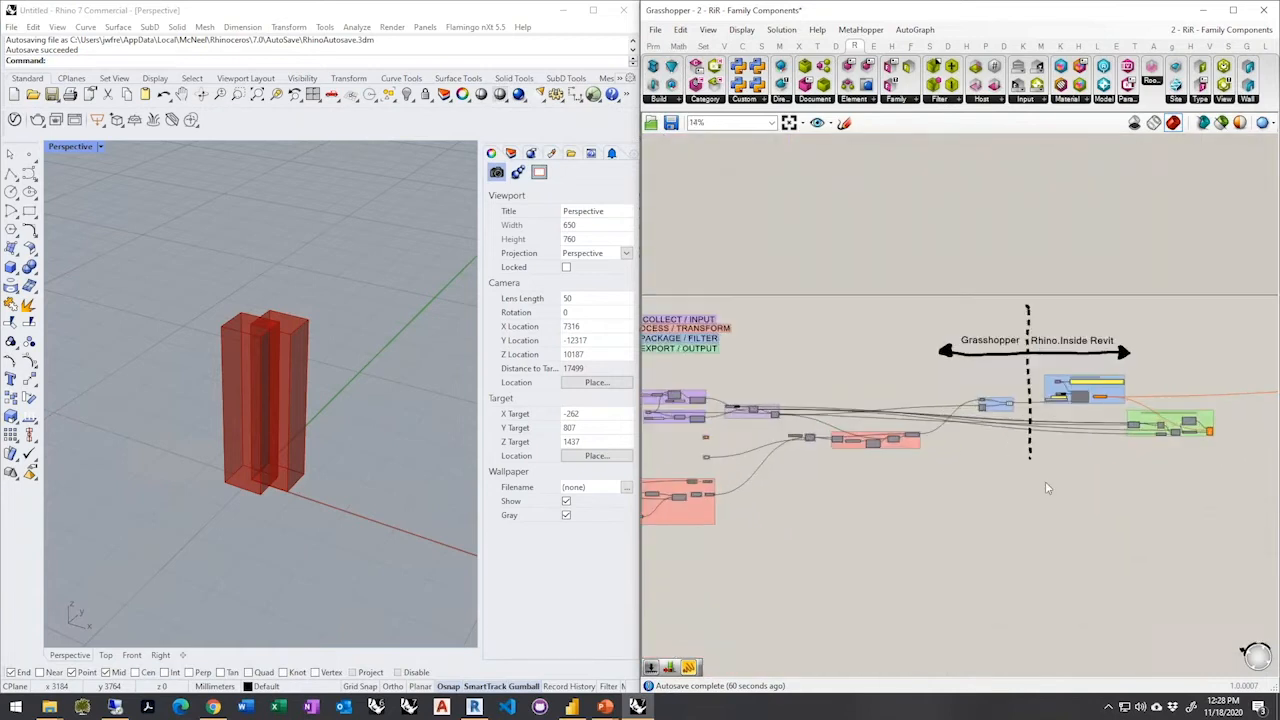
drag(1046, 486, 946, 384)
middle_click(959, 387)
click(1007, 357)
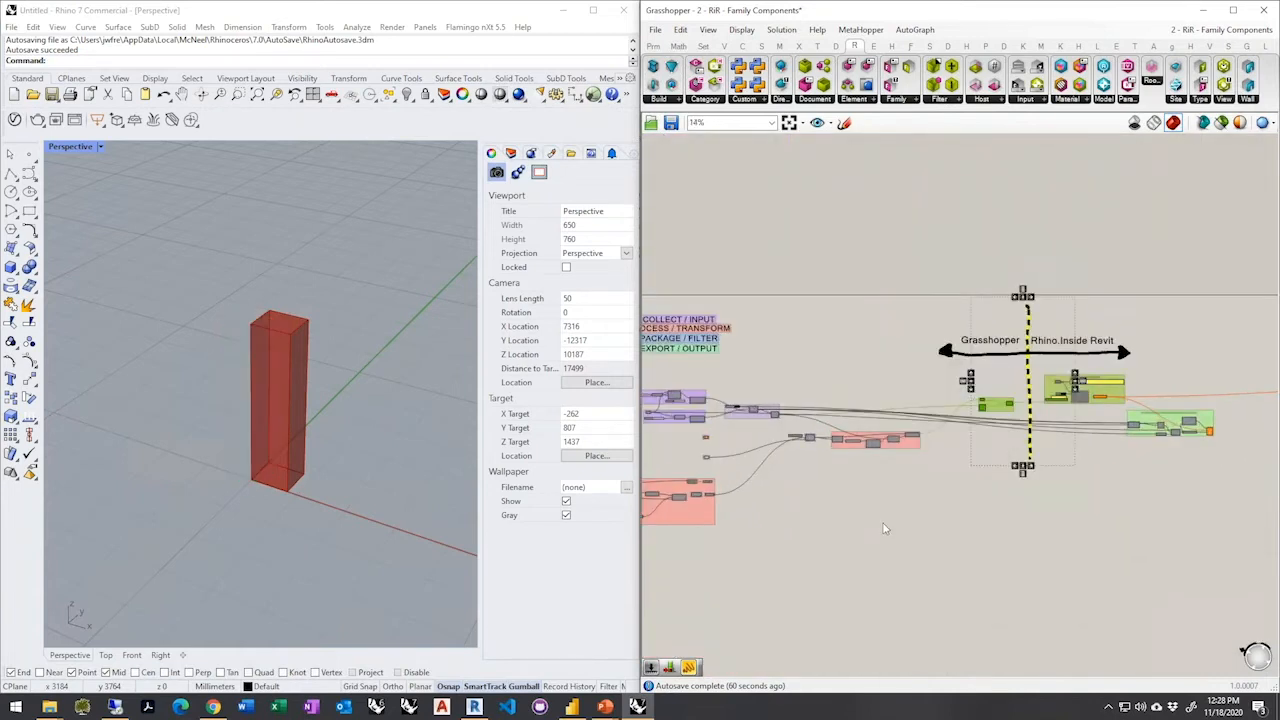
Select the Internalized Geometry parameter to highlight its column in the Rhino viewport
scroll(822, 481, up, 7)
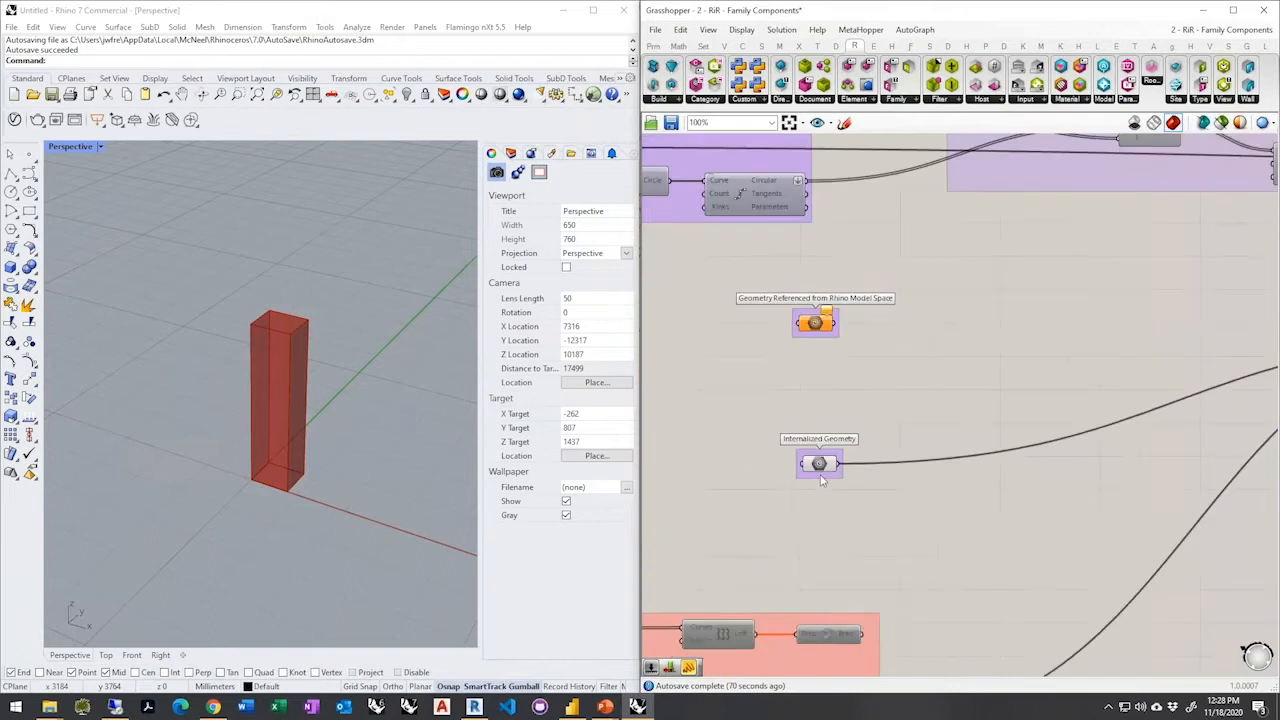
scroll(822, 481, up, 1)
click(821, 478)
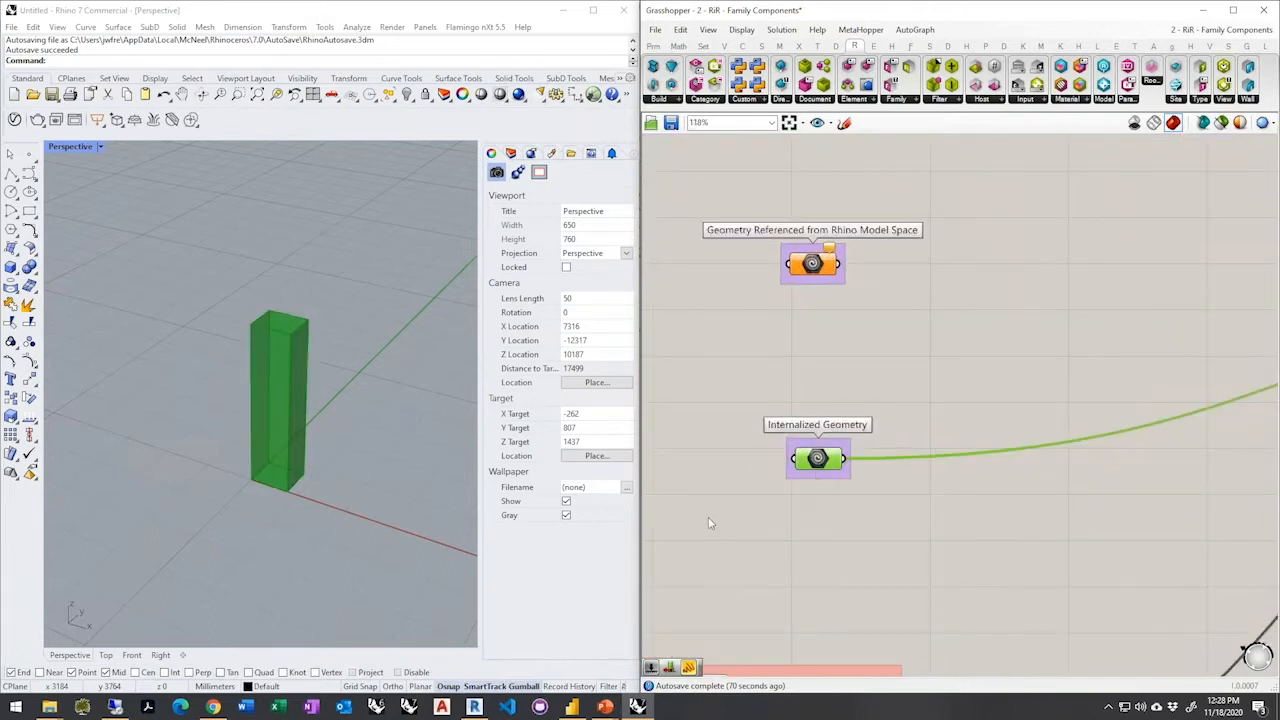
Trace the column geometry through the geometry selector, transform and package groups to the inputs of the Create New Family in Revit group
scroll(709, 522, down, 3)
scroll(700, 511, down, 4)
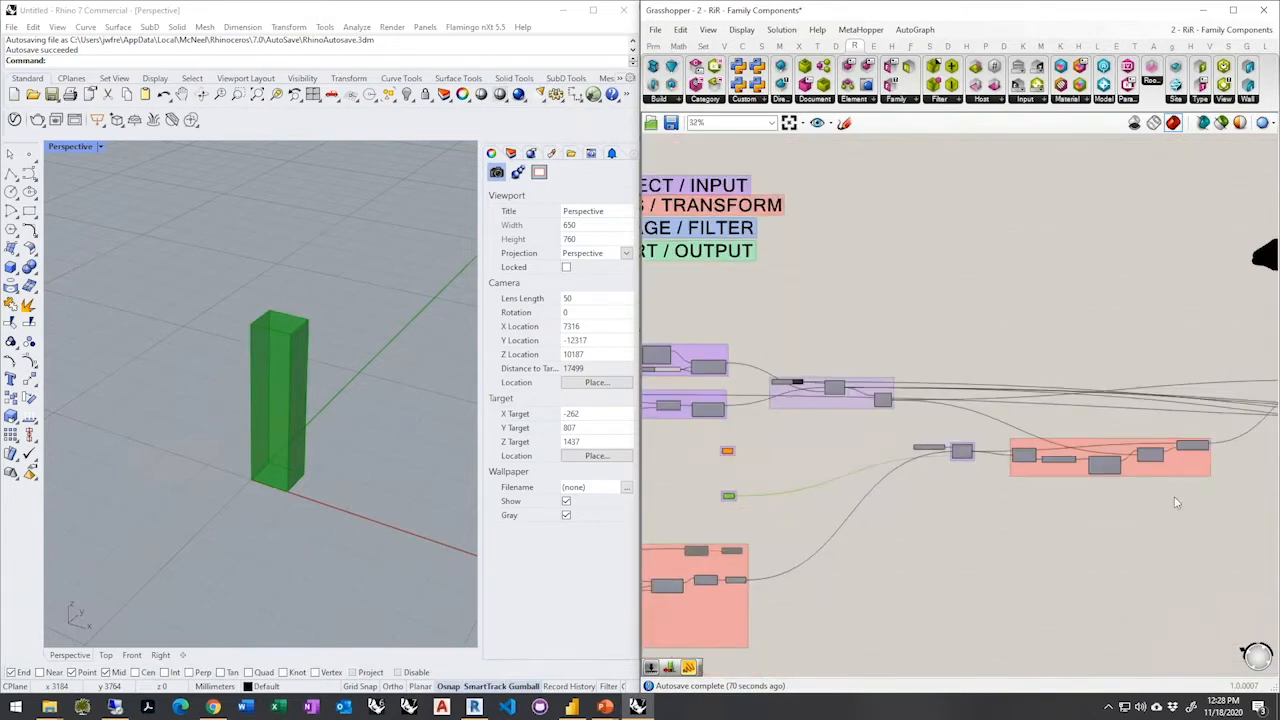
scroll(866, 528, down, 2)
scroll(979, 500, up, 5)
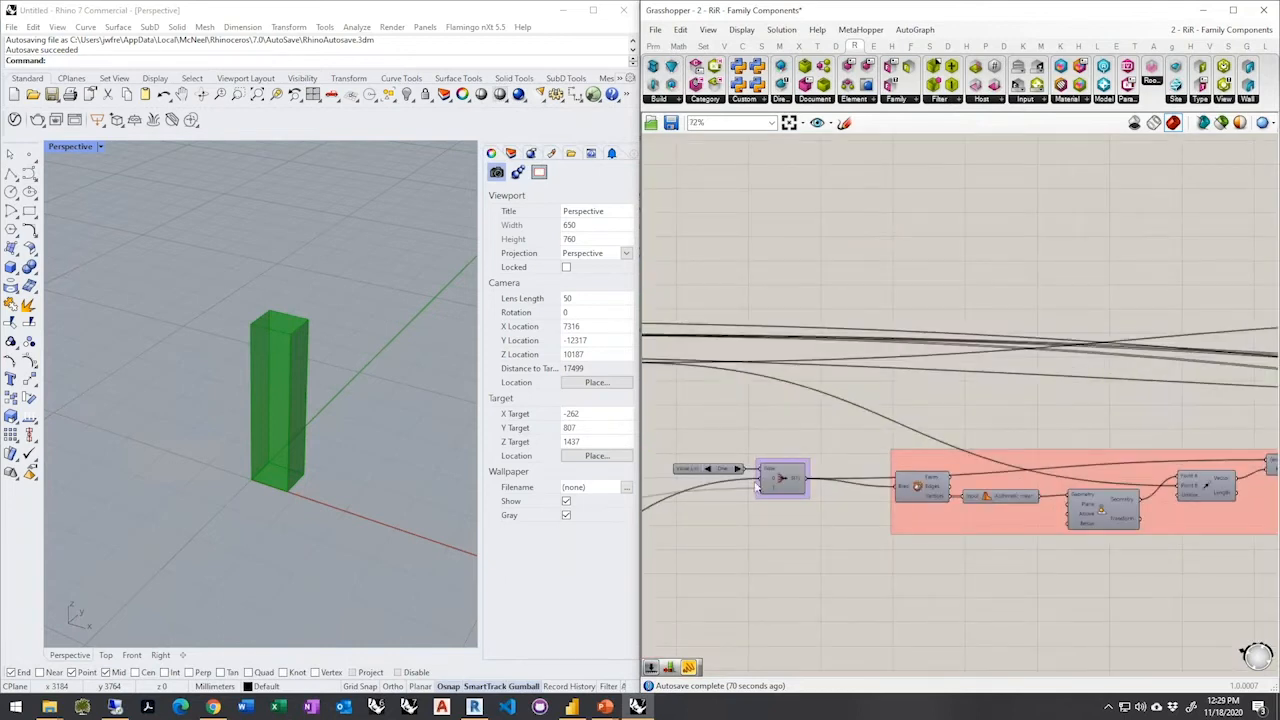
scroll(723, 508, down, 4)
scroll(1141, 435, up, 4)
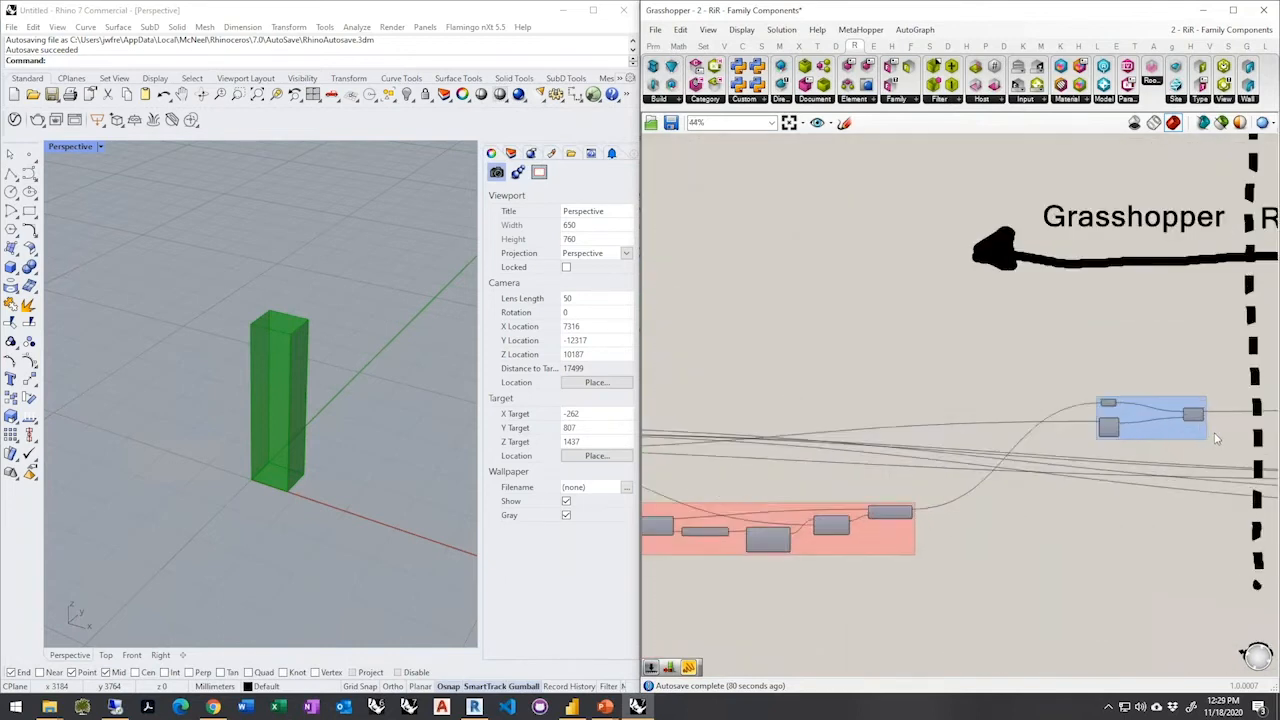
scroll(911, 513, down, 4)
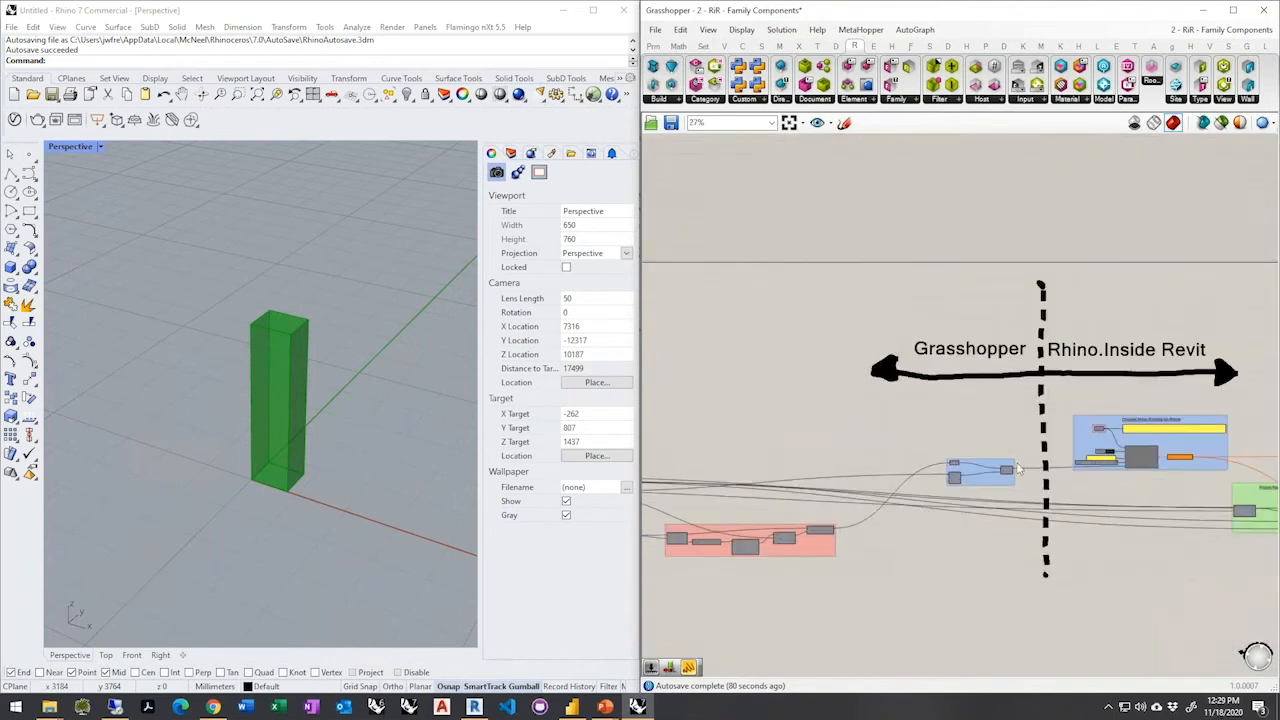
scroll(1027, 484, up, 3)
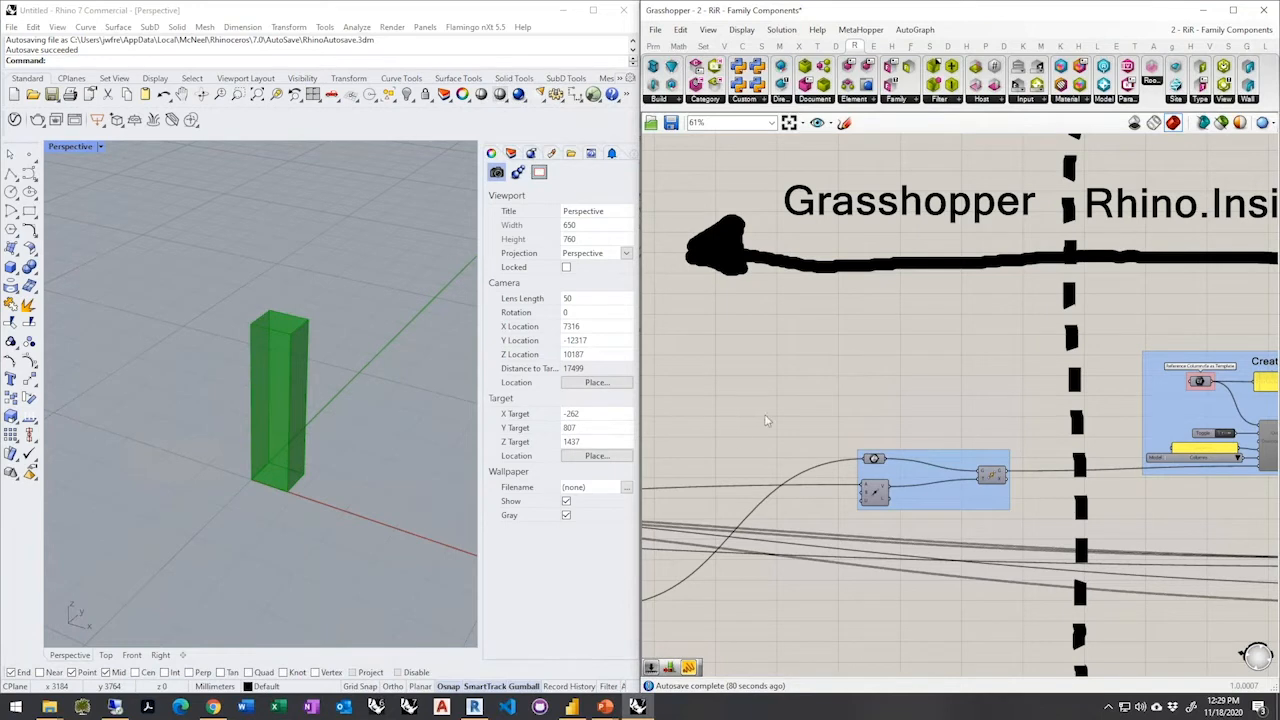
scroll(738, 464, down, 3)
scroll(1125, 468, up, 4)
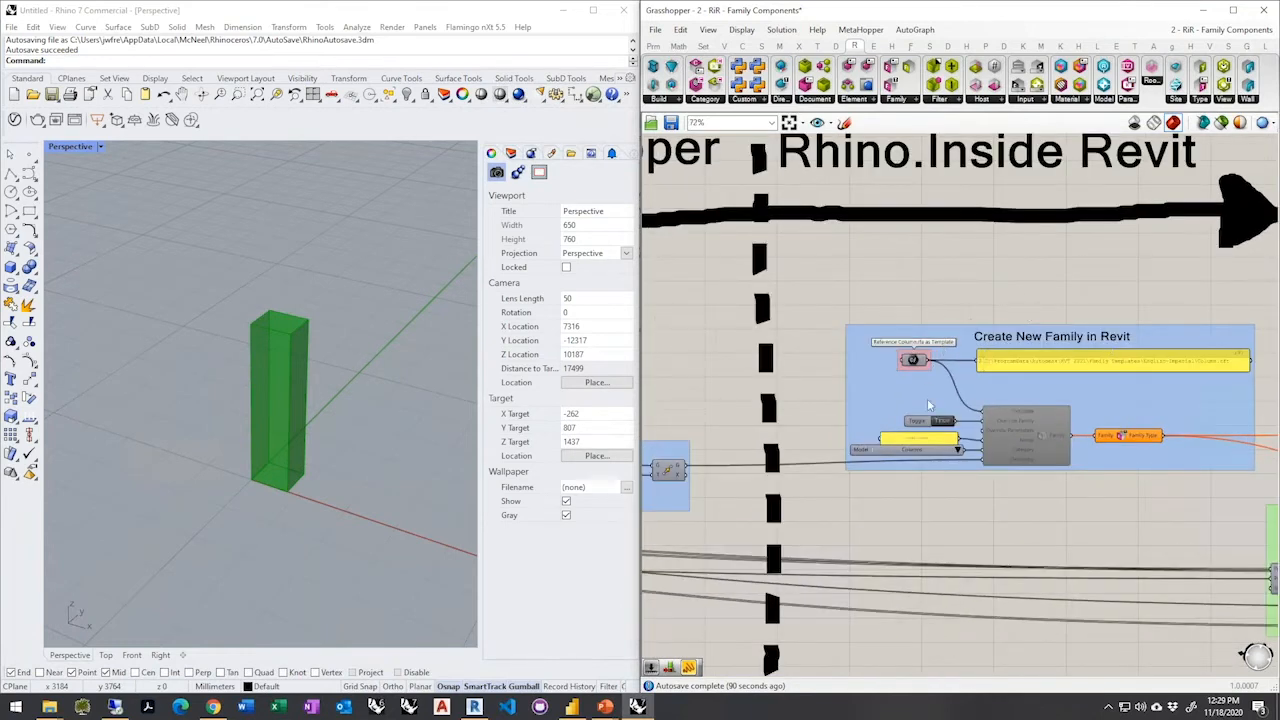
scroll(1059, 427, up, 3)
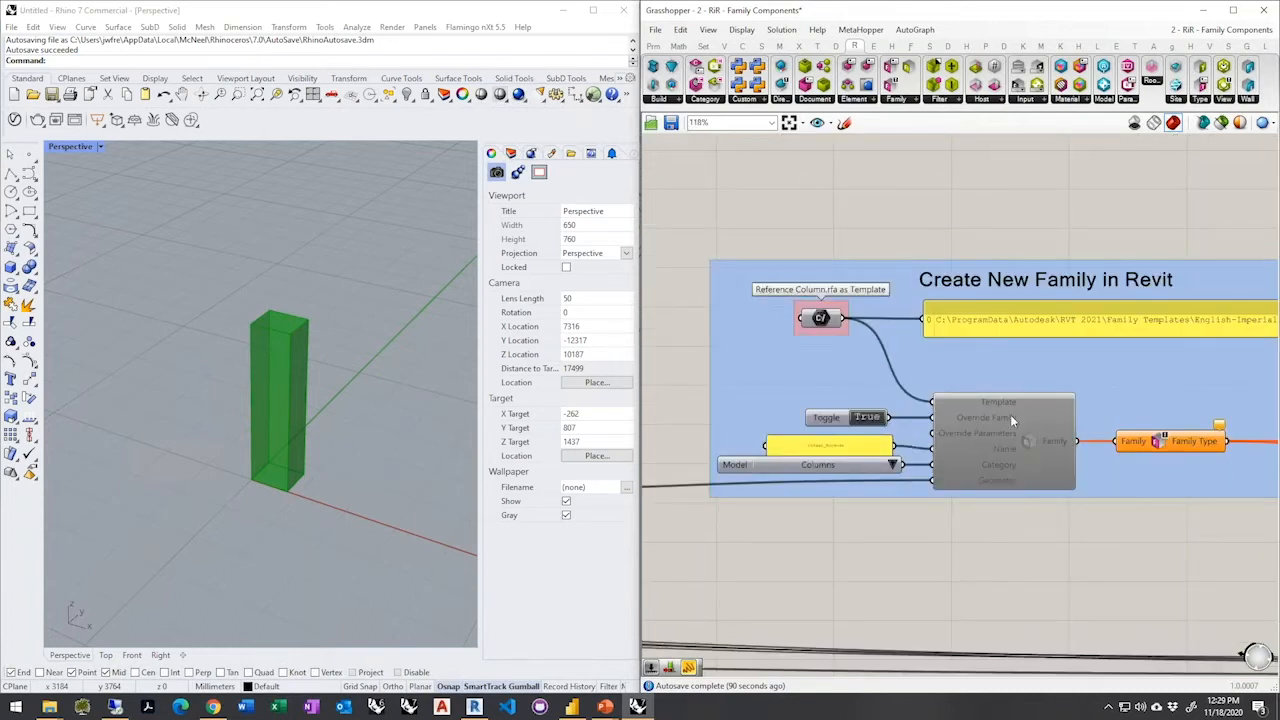
Examine the Column.rft template path feeding the Template input in the Create New Family in Revit group
right_drag(1054, 431, 977, 409)
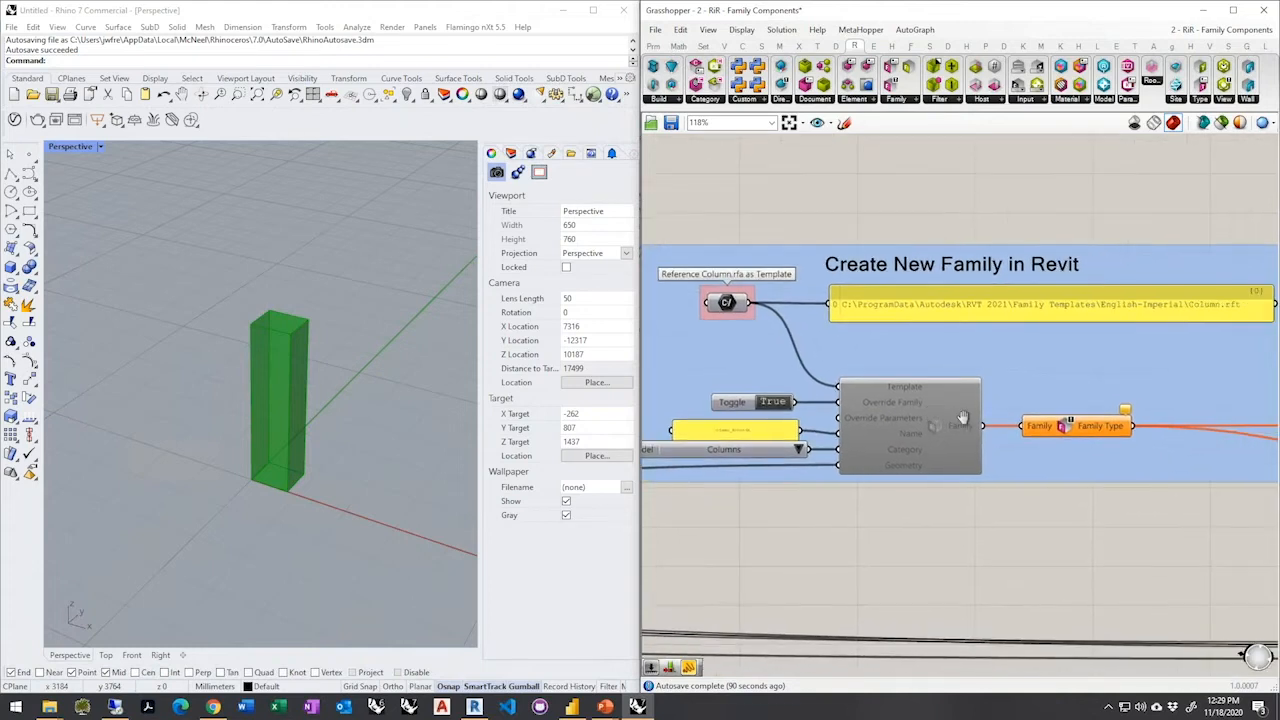
mouse_move(729, 305)
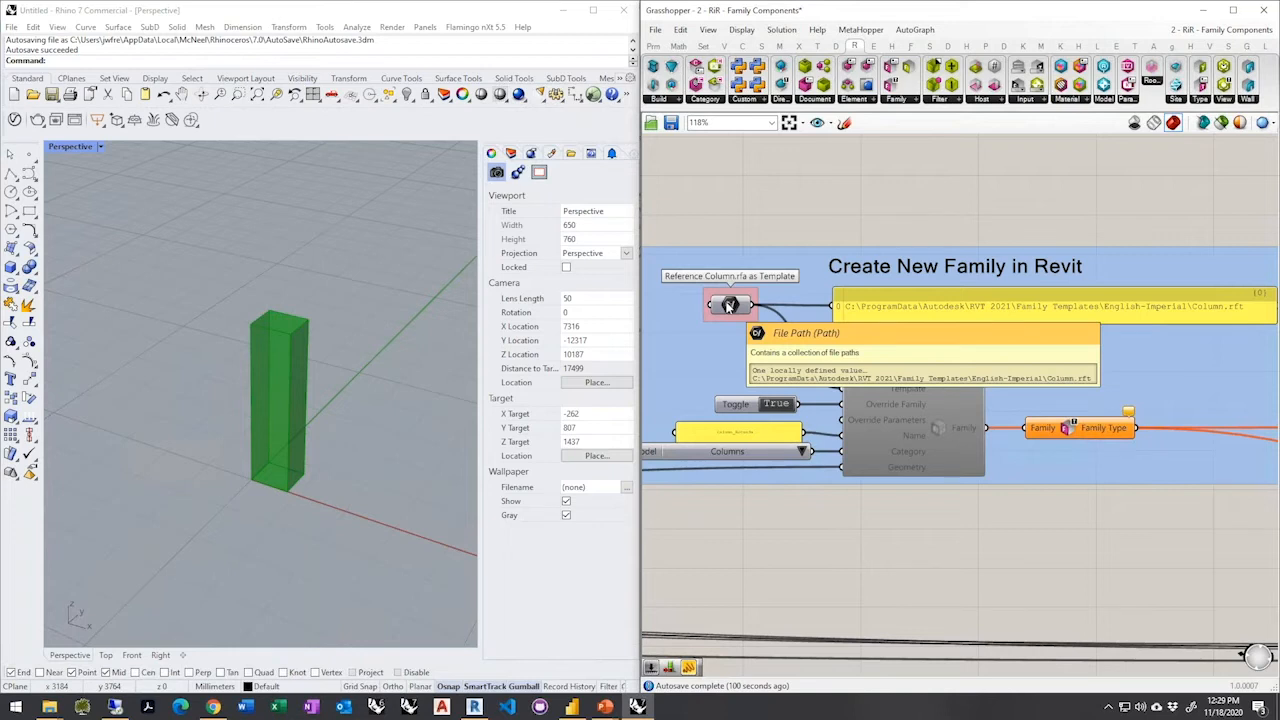
right_drag(785, 355, 723, 360)
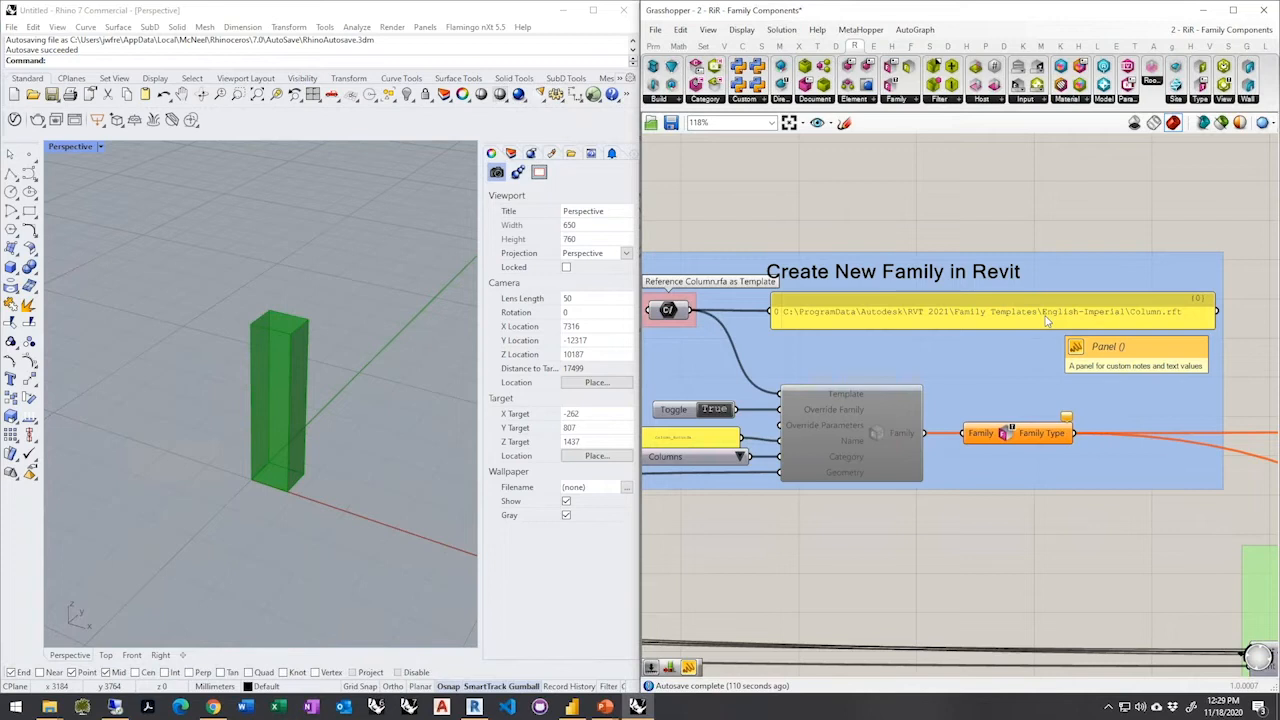
scroll(1168, 325, down, 1)
scroll(897, 343, up, 1)
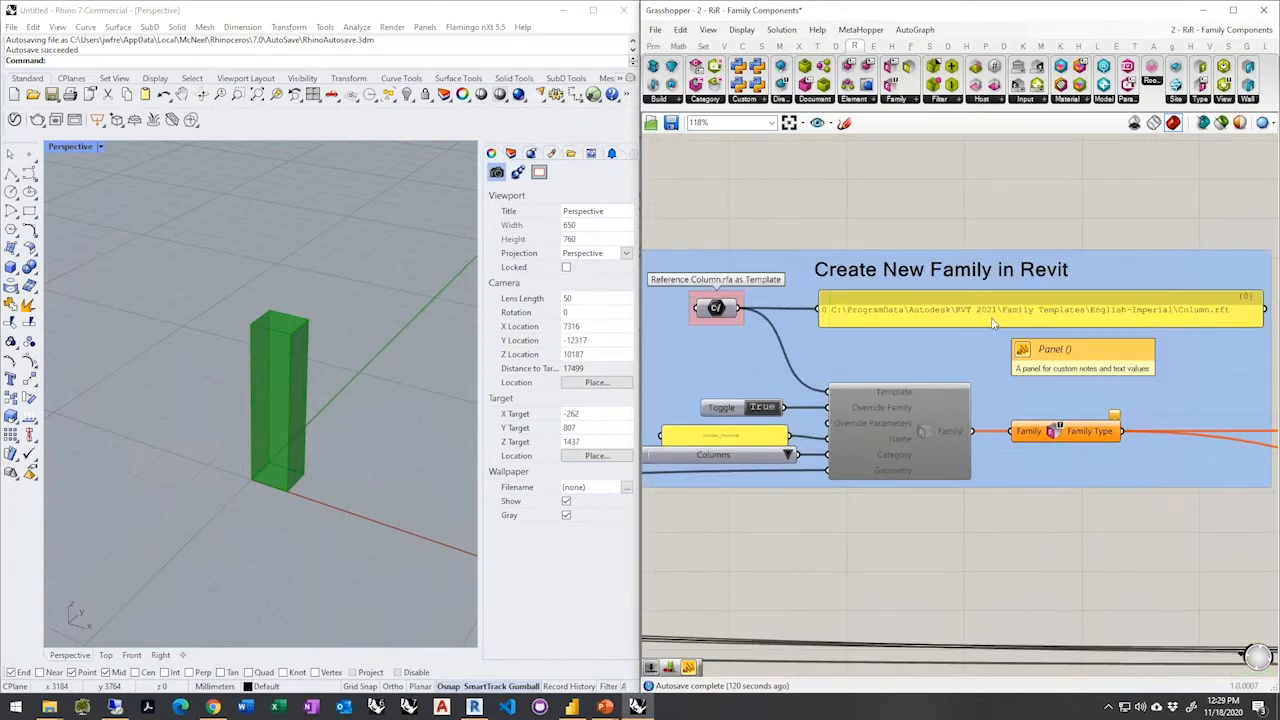
right_drag(997, 319, 999, 322)
click(1035, 220)
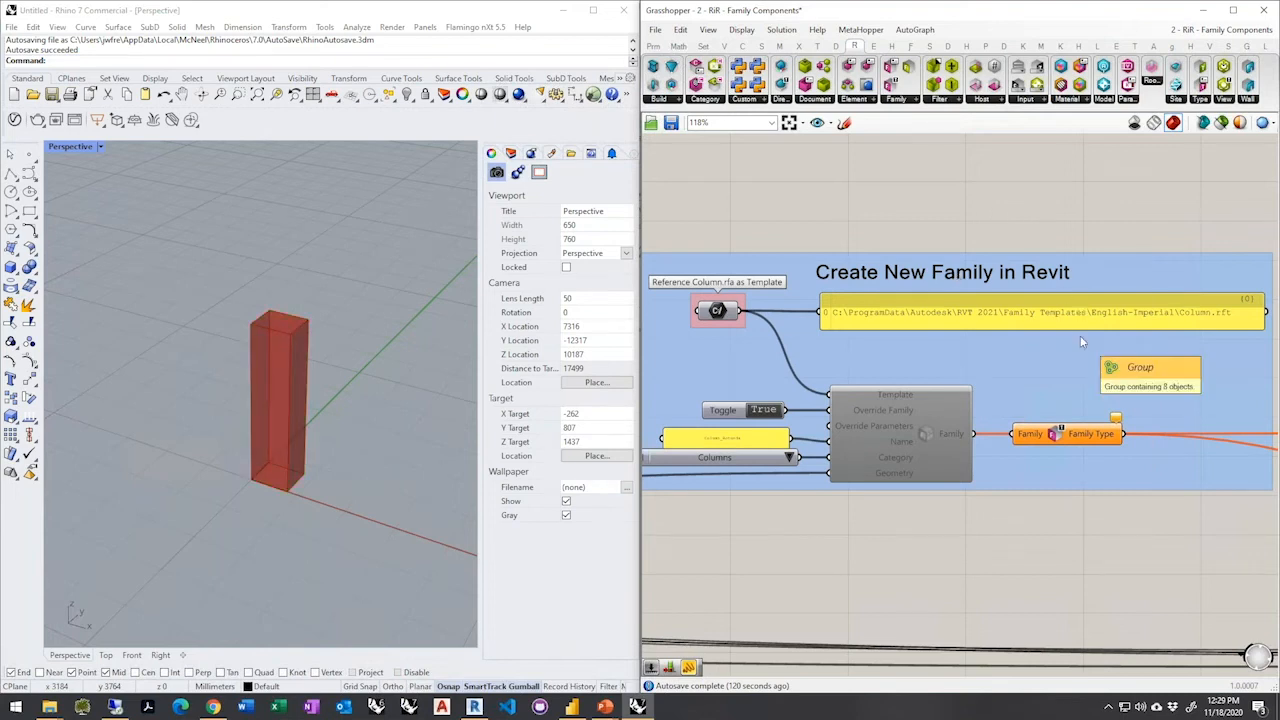
scroll(1080, 341, down, 2)
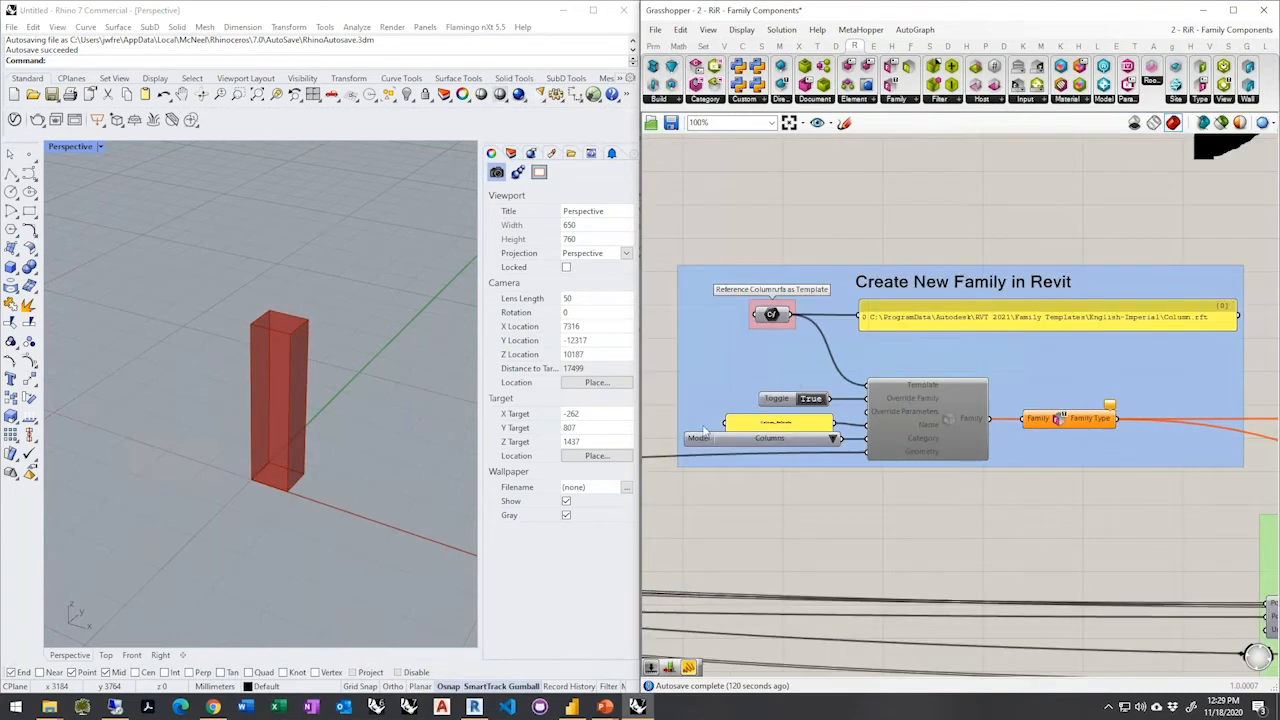
Inspect the Column_Rotunda name panel and the Columns category selector that feed the new family component
scroll(707, 428, up, 2)
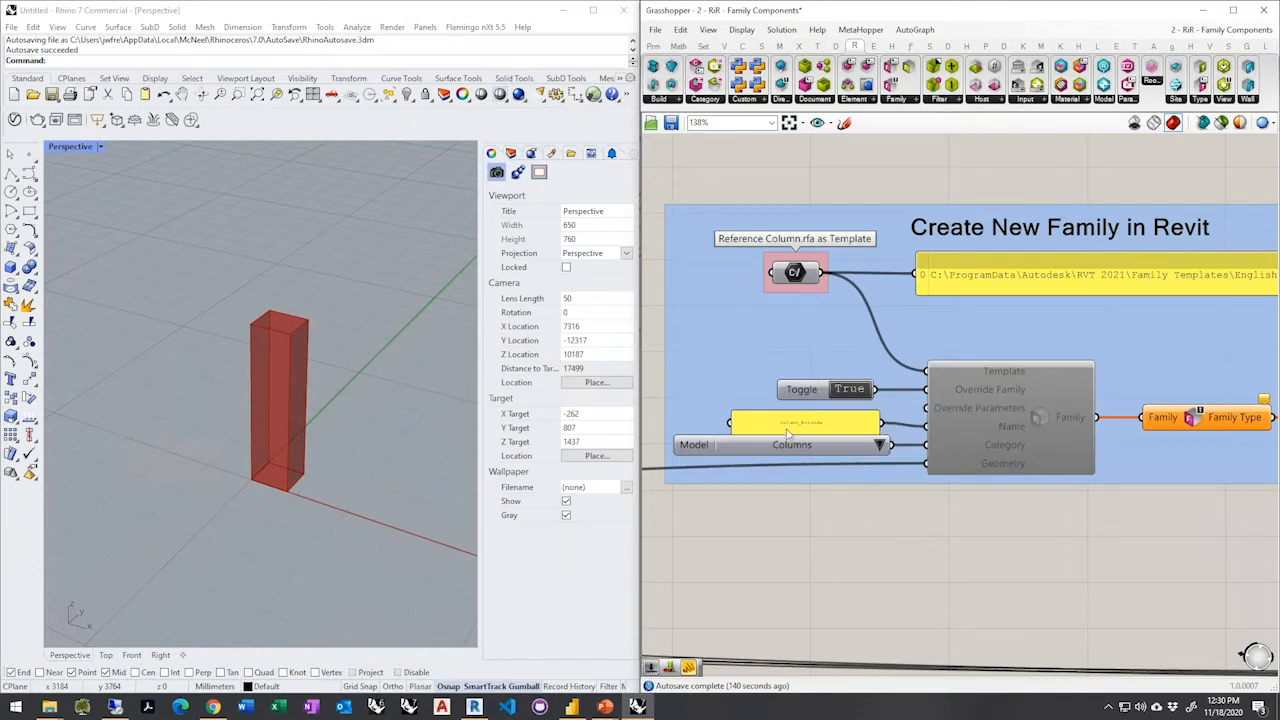
scroll(958, 438, up, 3)
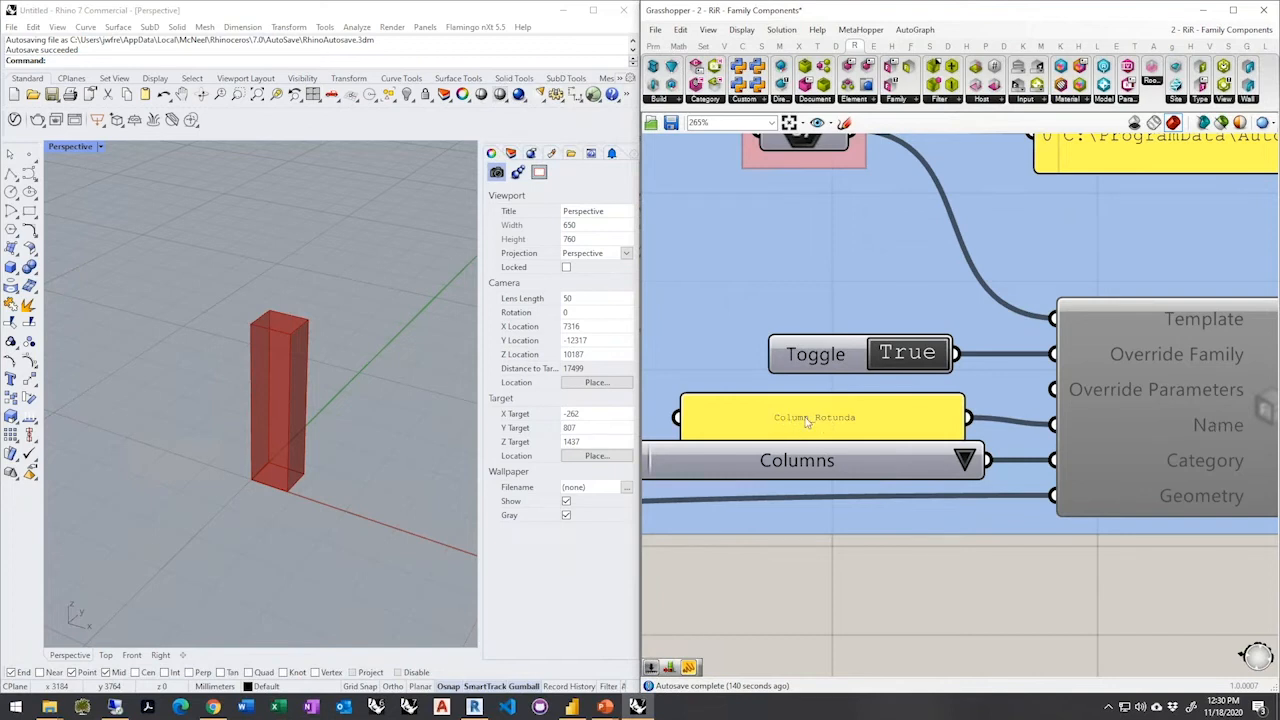
scroll(837, 419, down, 4)
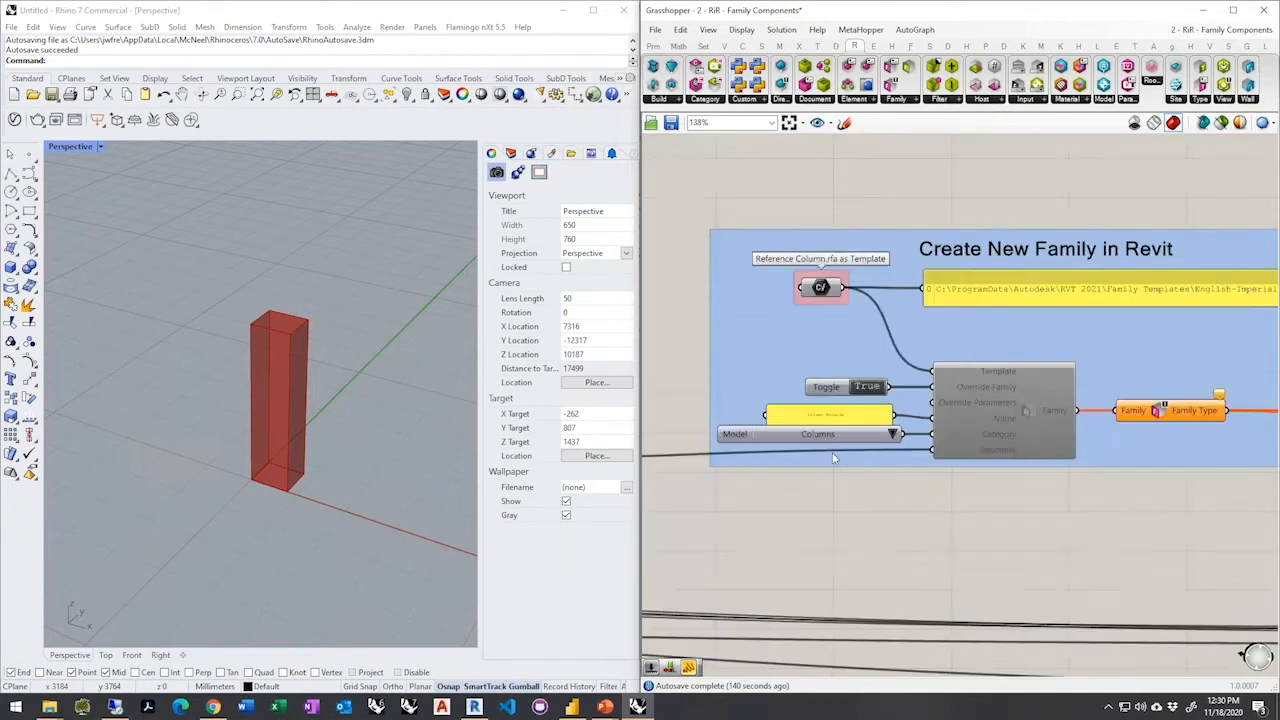
scroll(832, 452, up, 2)
click(780, 428)
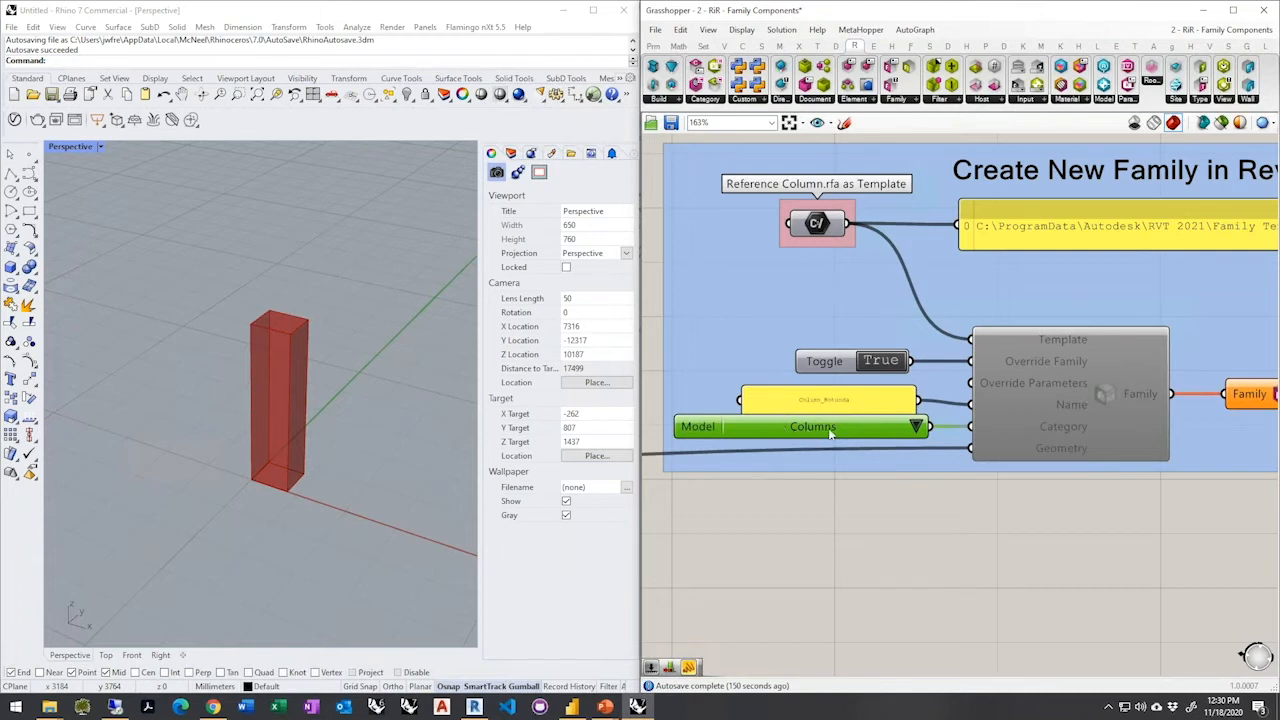
click(840, 495)
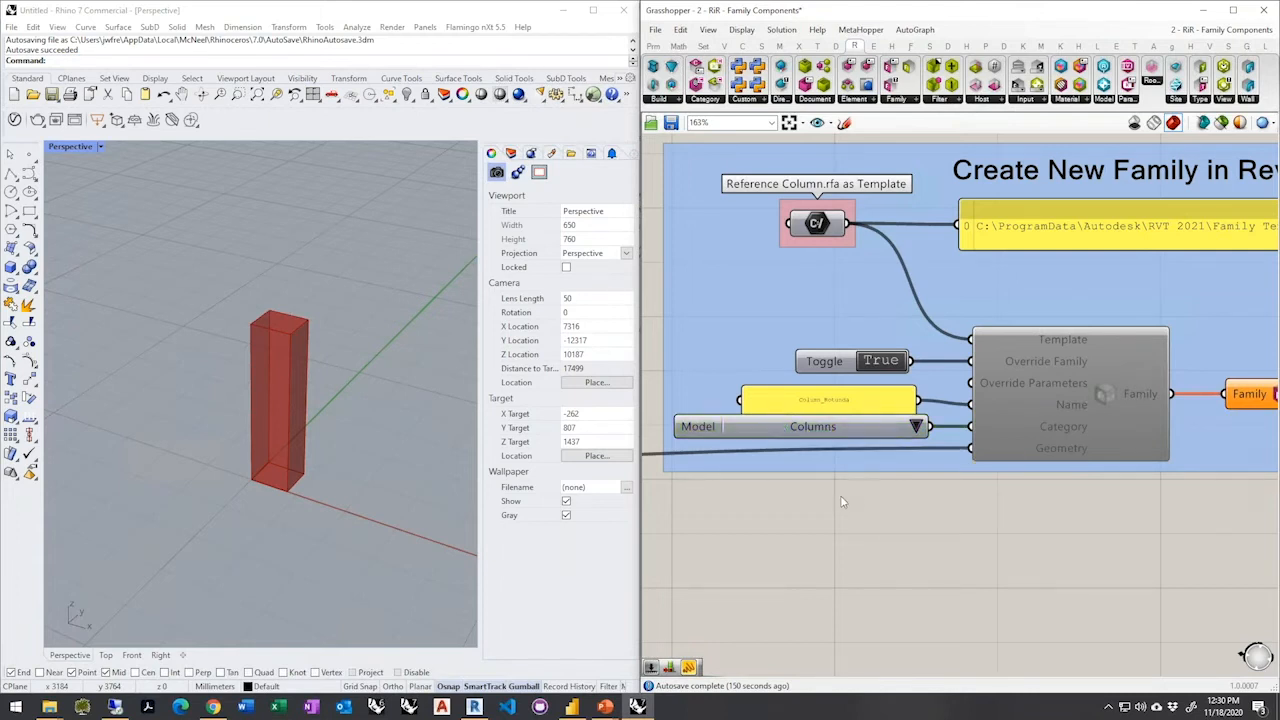
Enable the new family component in the Create New Family in Revit group so it generates the column family, and deselect it
scroll(999, 491, down, 5)
scroll(903, 433, up, 4)
click(958, 438)
middle_click(956, 439)
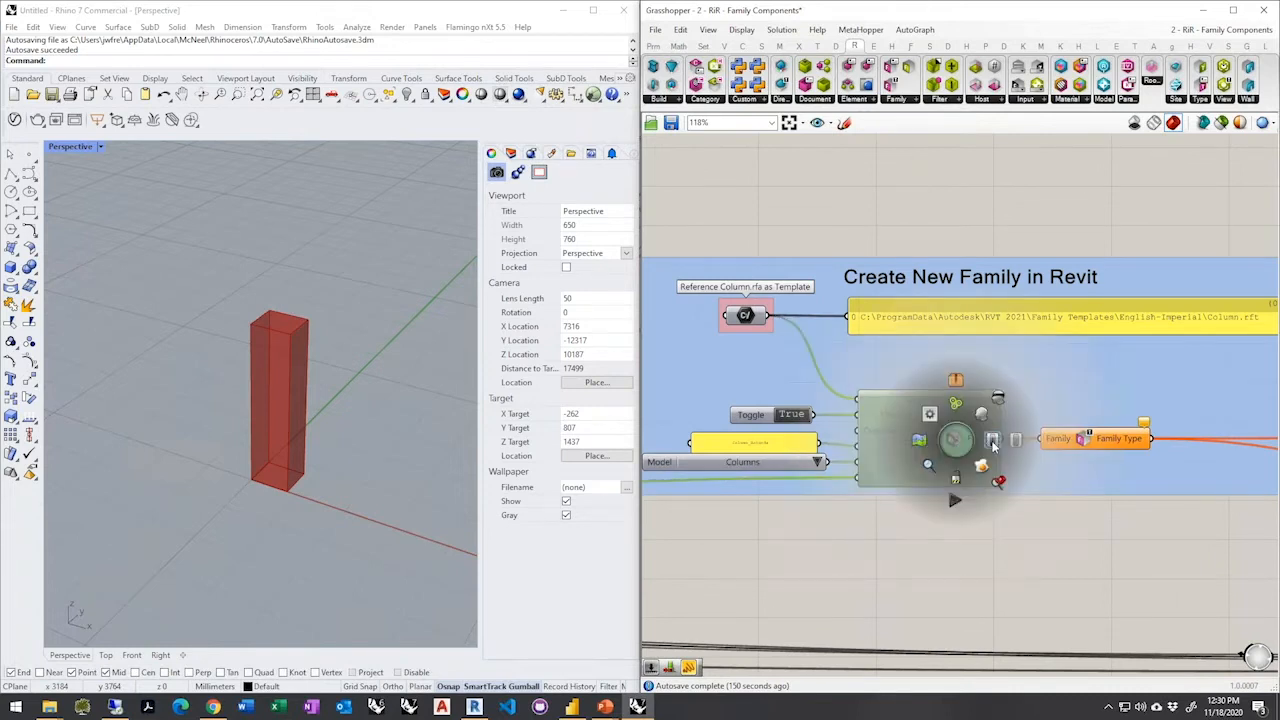
click(992, 442)
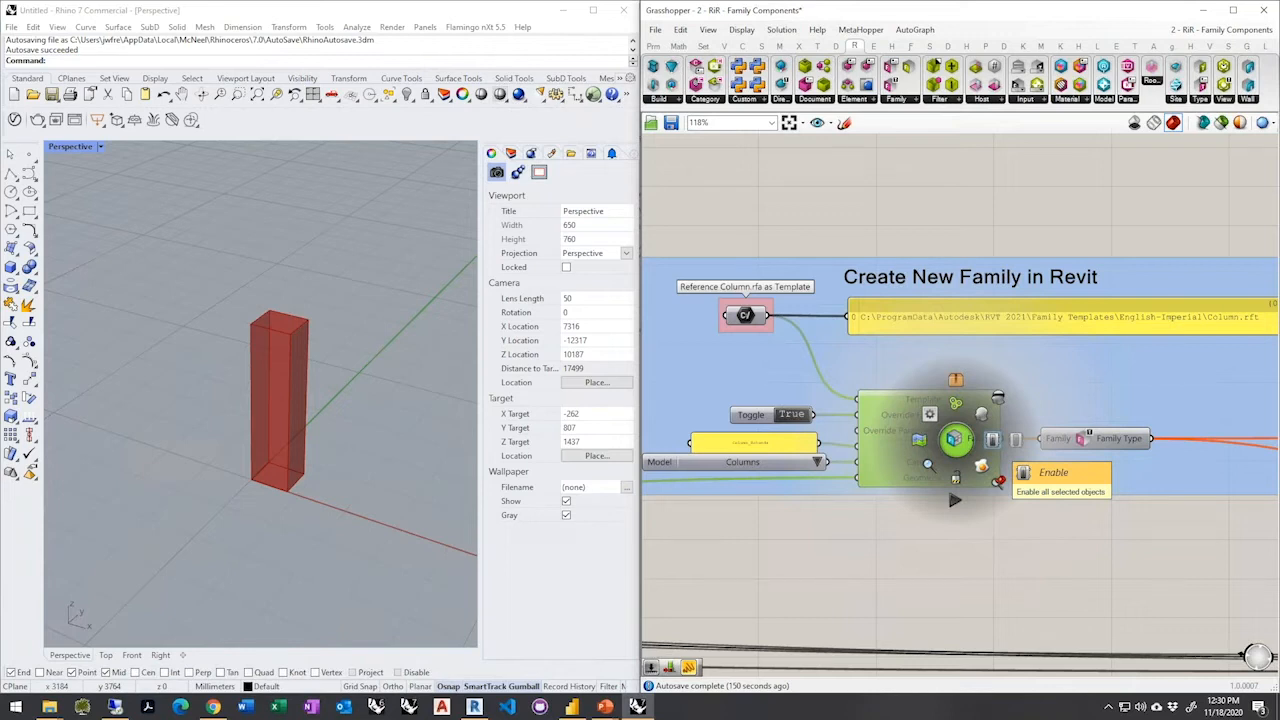
click(998, 481)
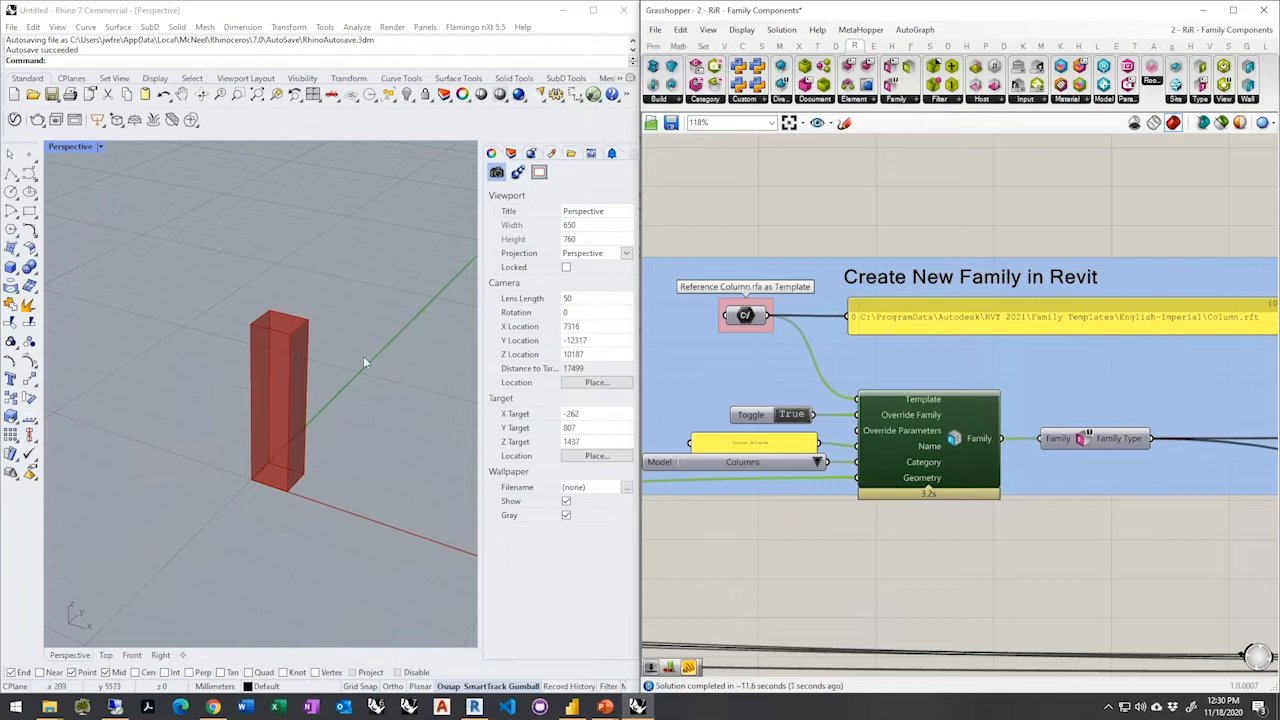
click(1085, 532)
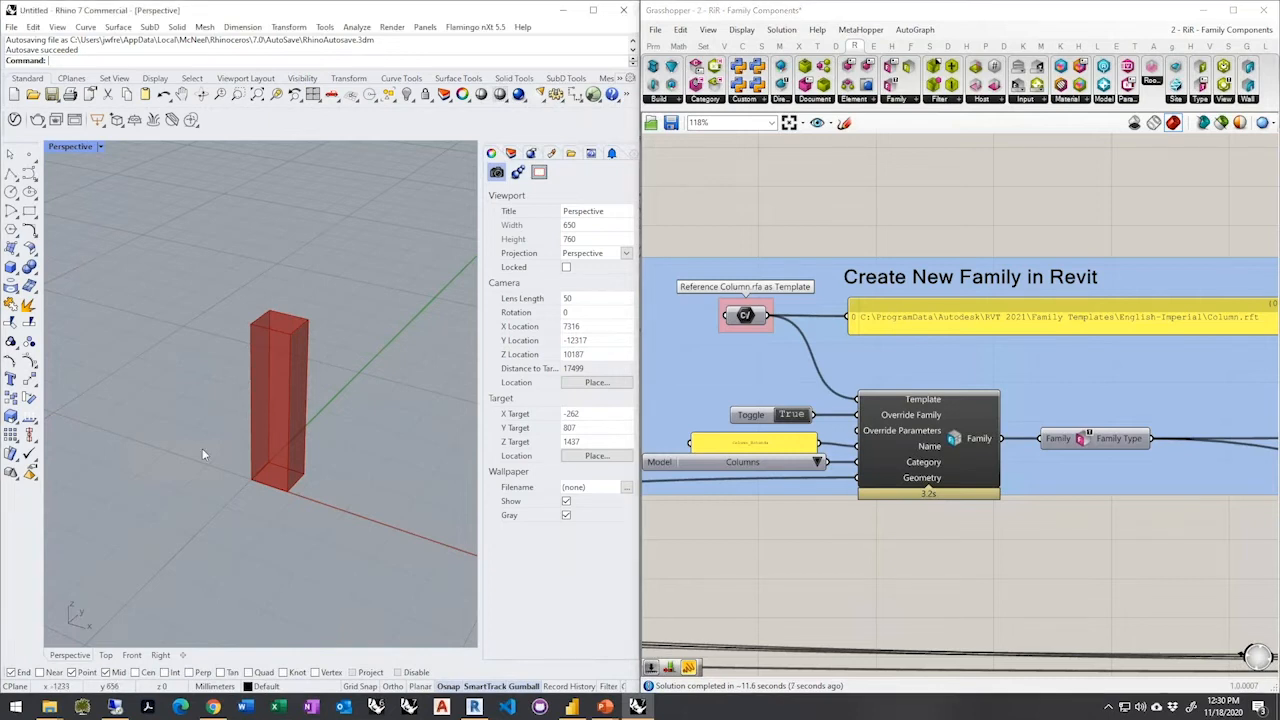
Review the array of columns in Rhino, switch to Revit, and inspect the properties of one placed Column_Rotunda column
scroll(199, 454, down, 5)
scroll(199, 447, down, 5)
scroll(398, 482, up, 8)
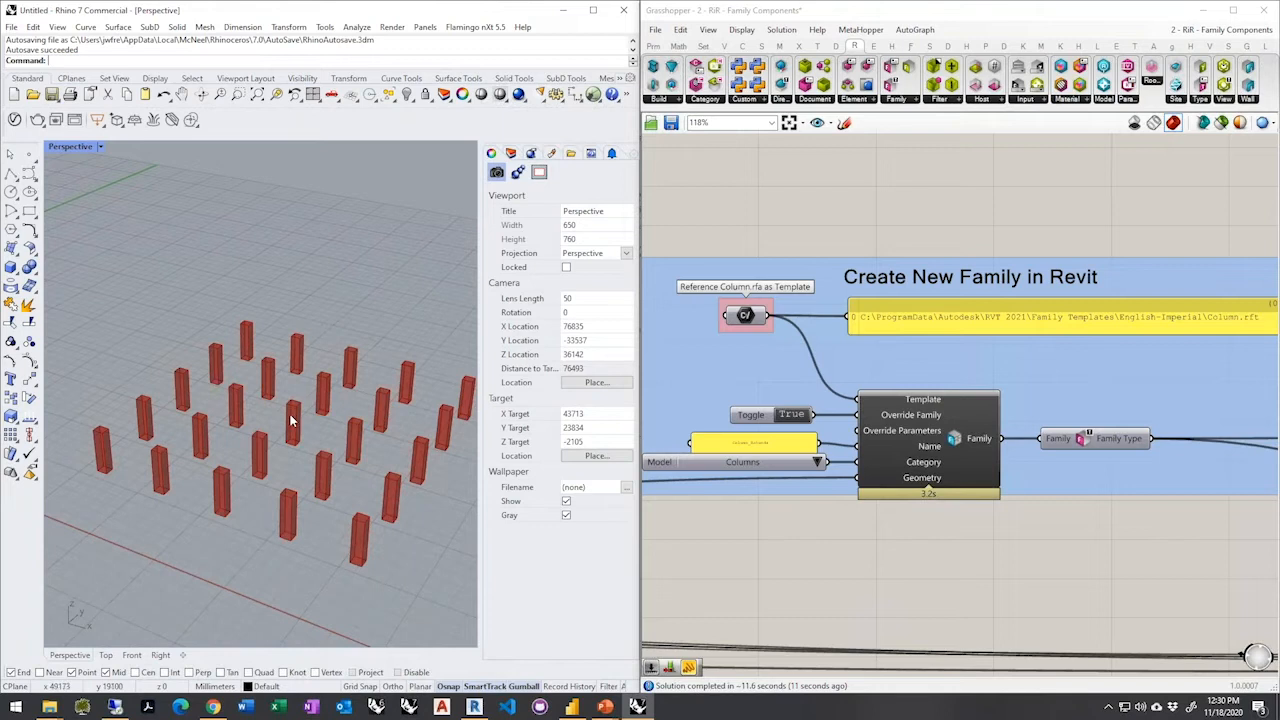
double_click(376, 16)
drag(418, 40, 1018, 188)
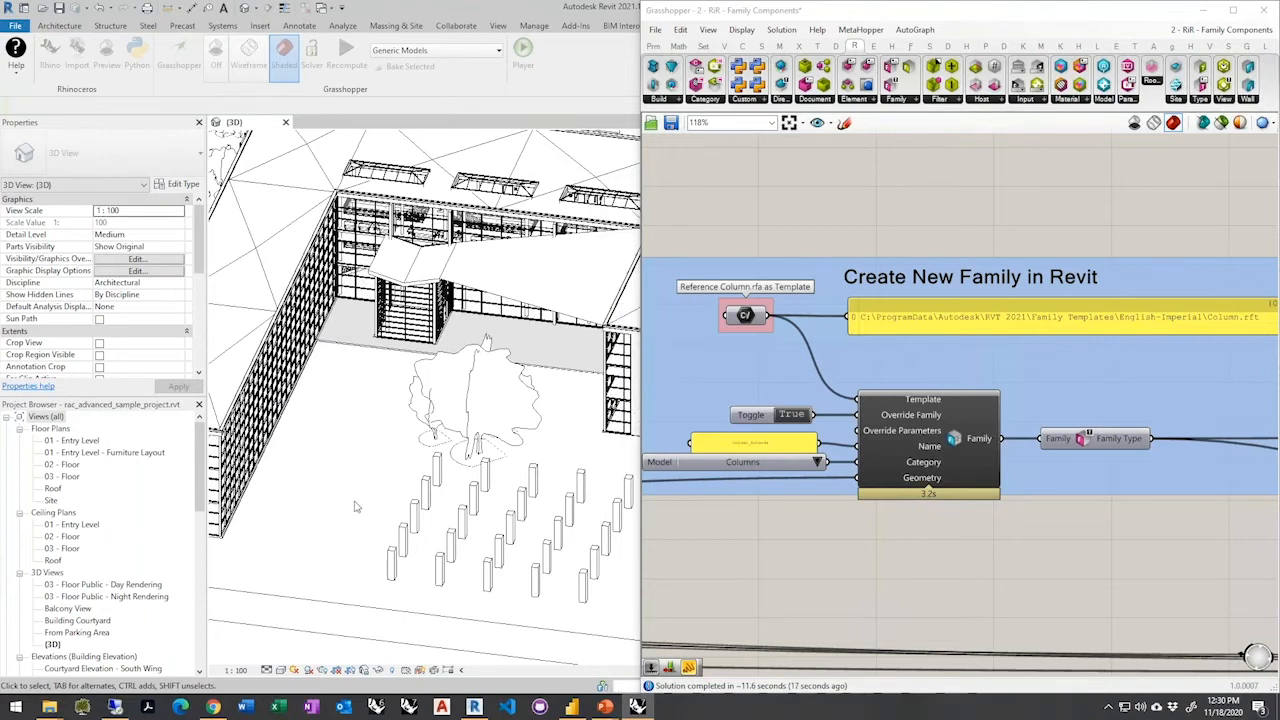
scroll(541, 561, down, 2)
scroll(541, 561, up, 2)
click(491, 562)
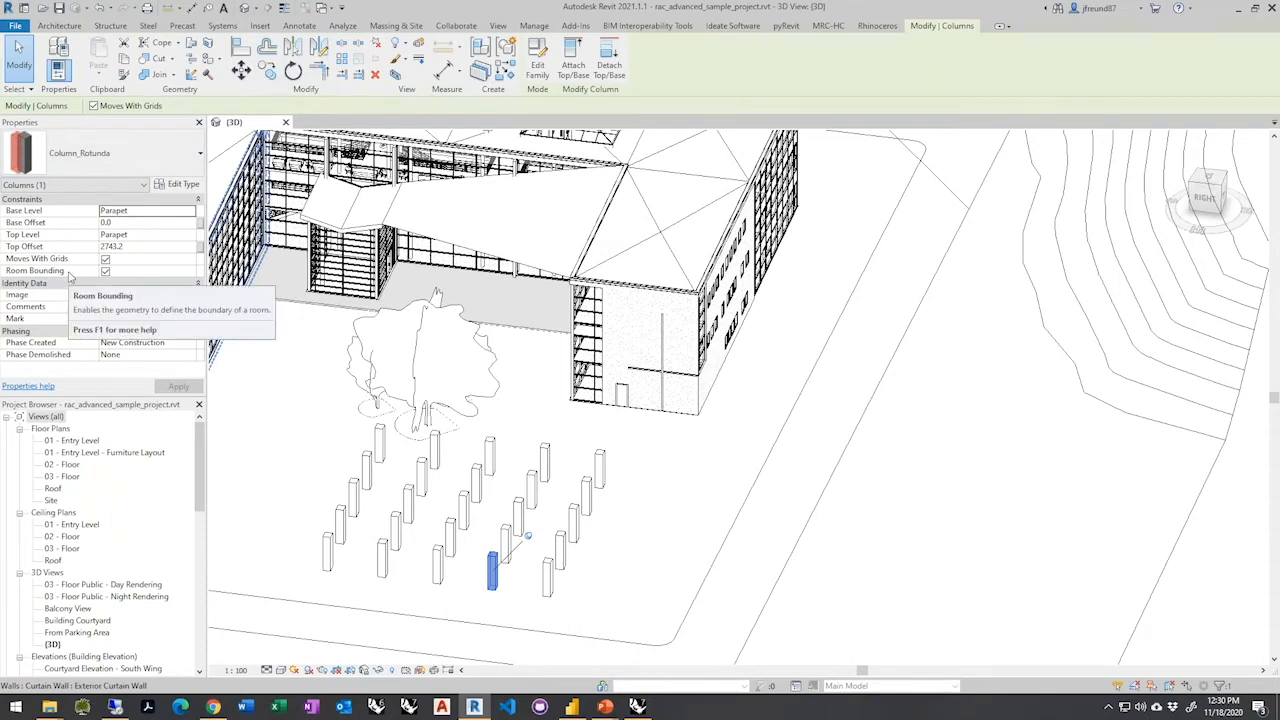
click(637, 540)
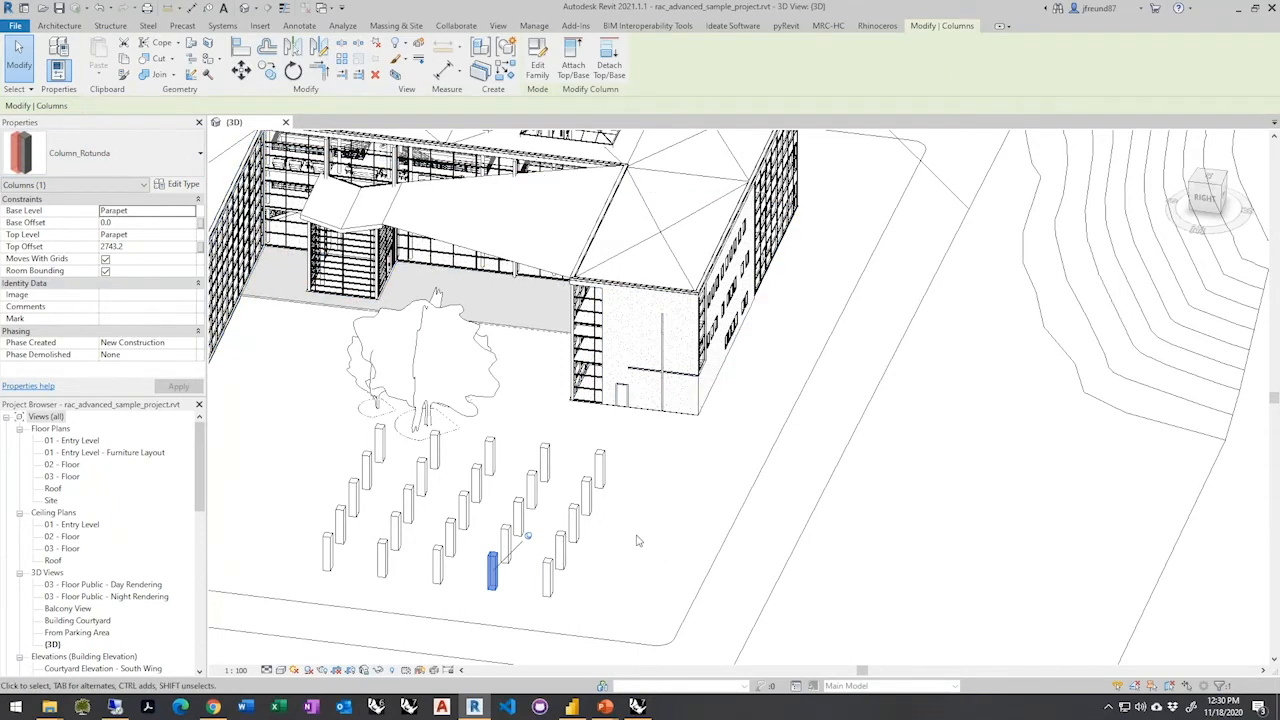
Bring Grasshopper back over Revit and locate the Internalized Geometry and Geometry Referenced from Rhino Model Space parameters
click(179, 52)
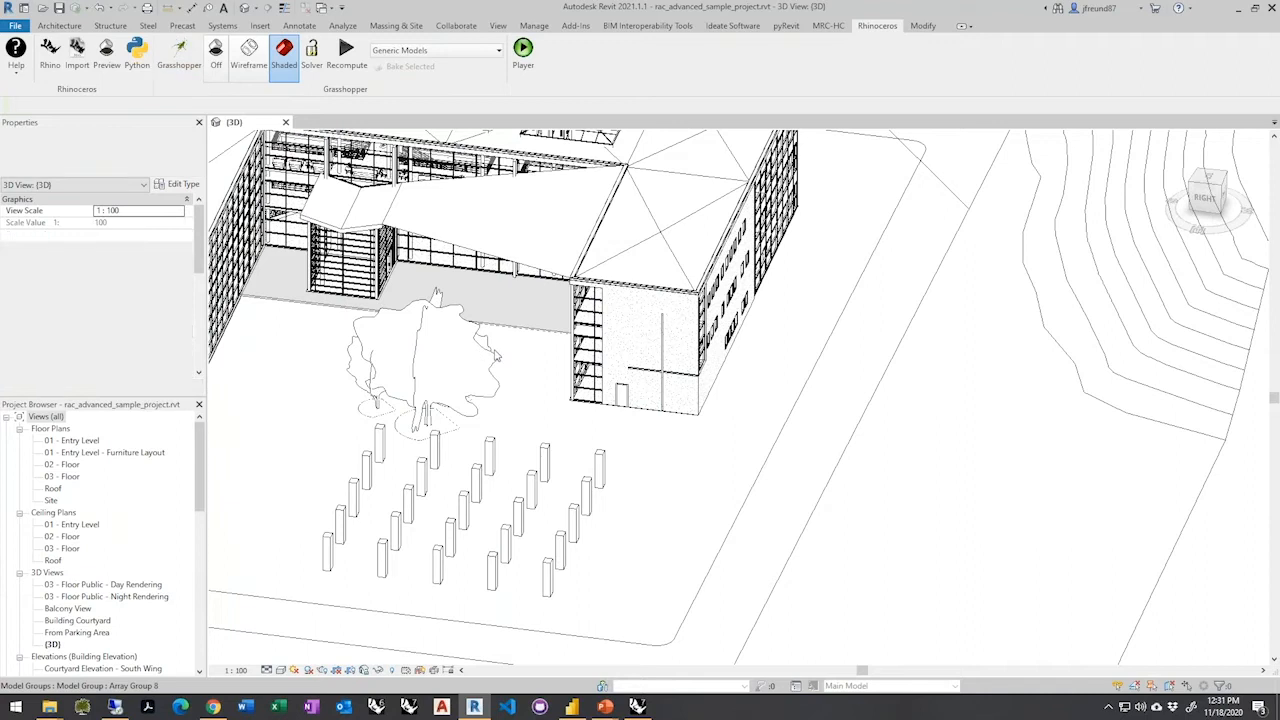
scroll(788, 430, down, 2)
scroll(920, 451, up, 2)
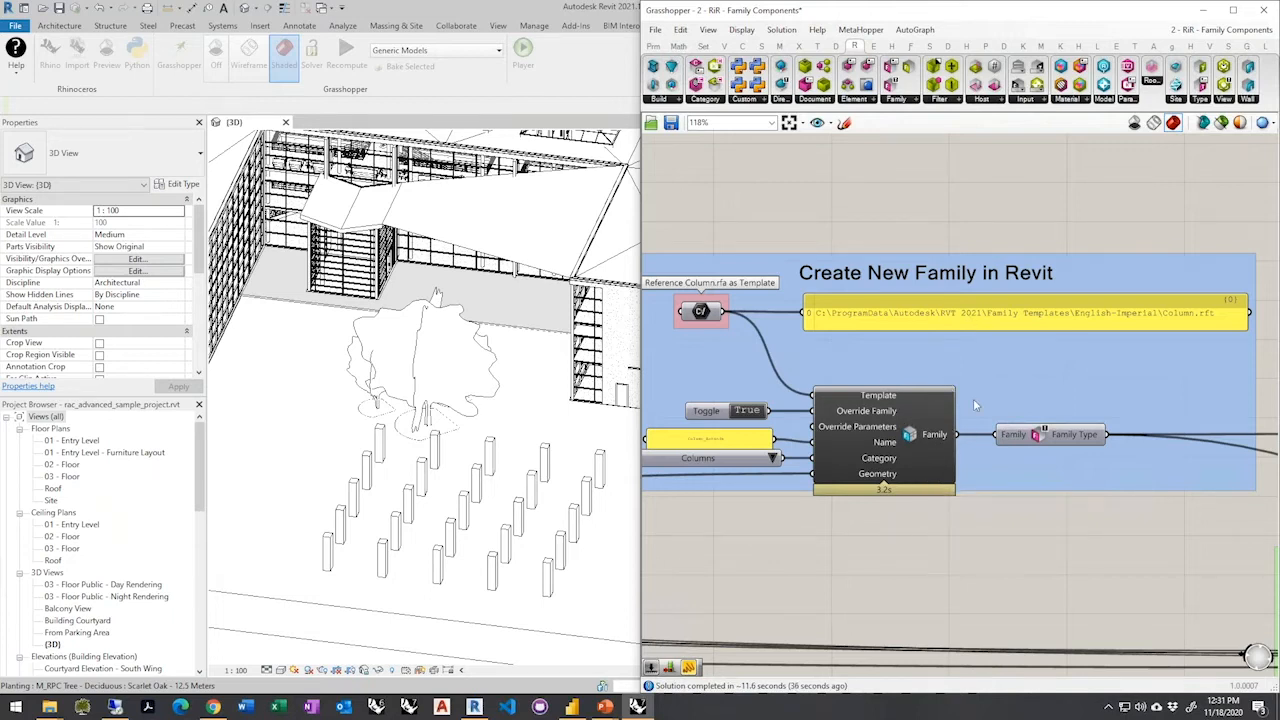
scroll(838, 326, down, 1)
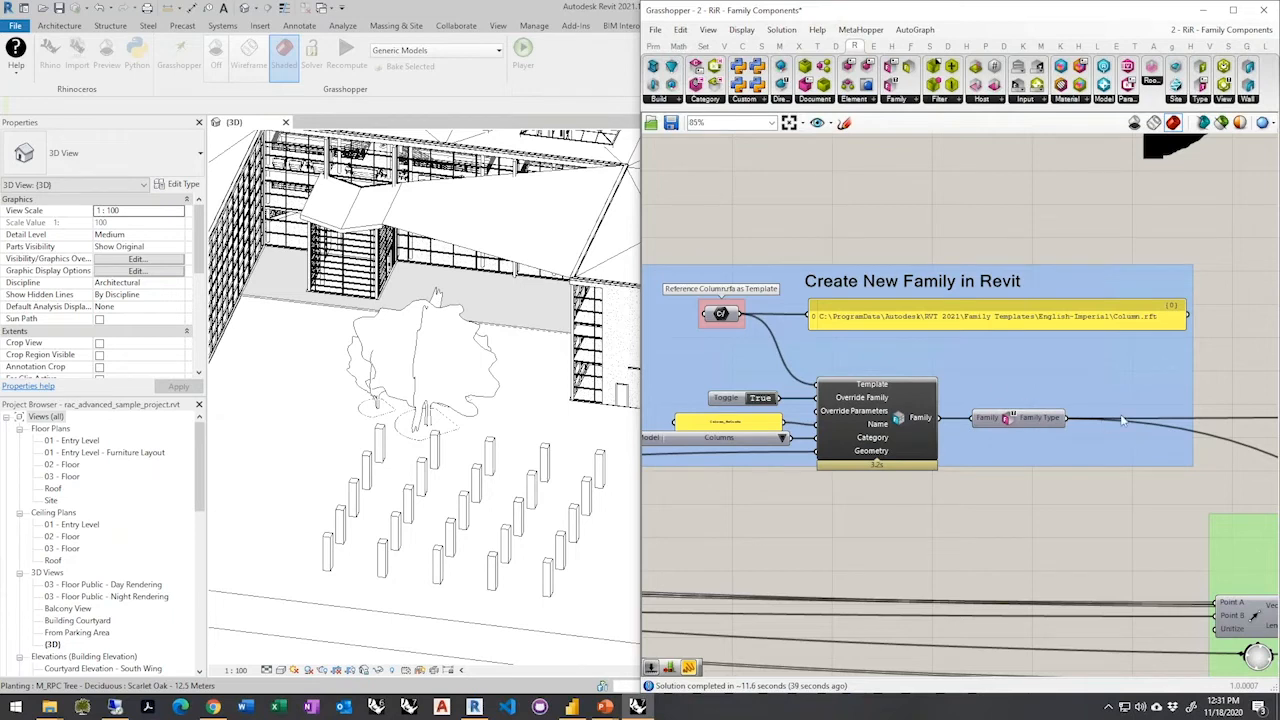
scroll(1125, 425, down, 5)
scroll(798, 470, up, 5)
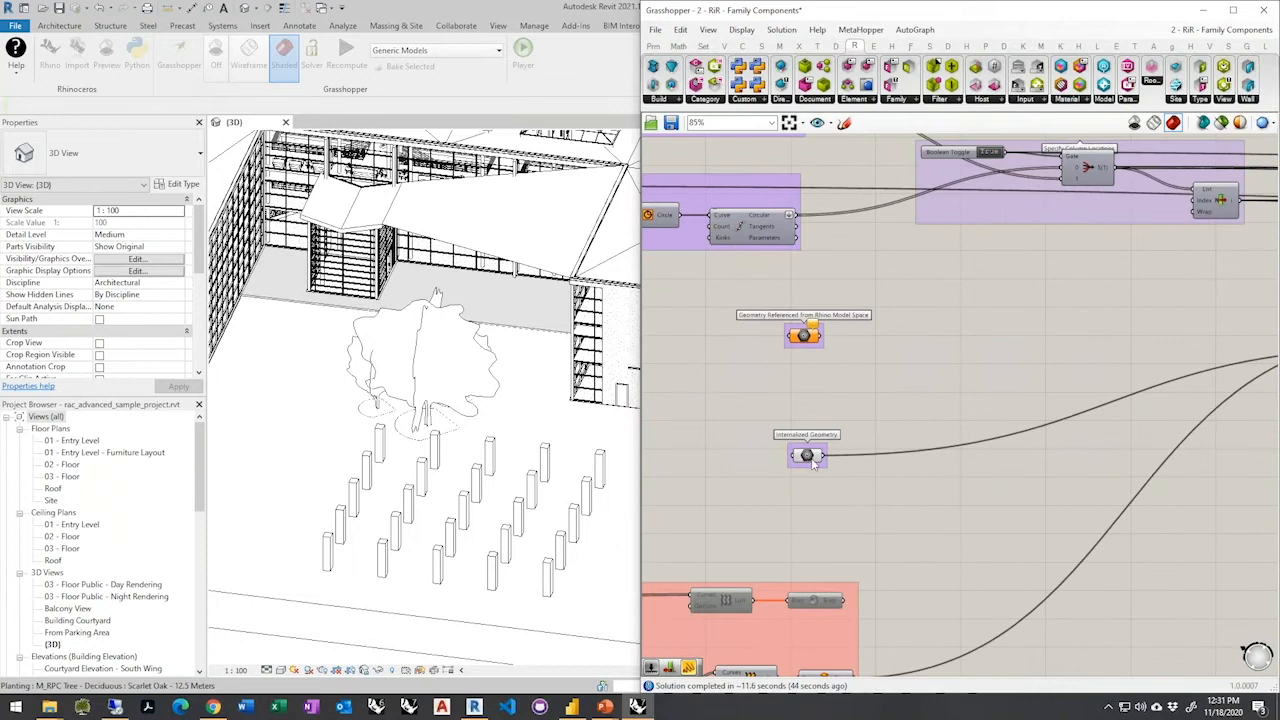
scroll(800, 468, up, 1)
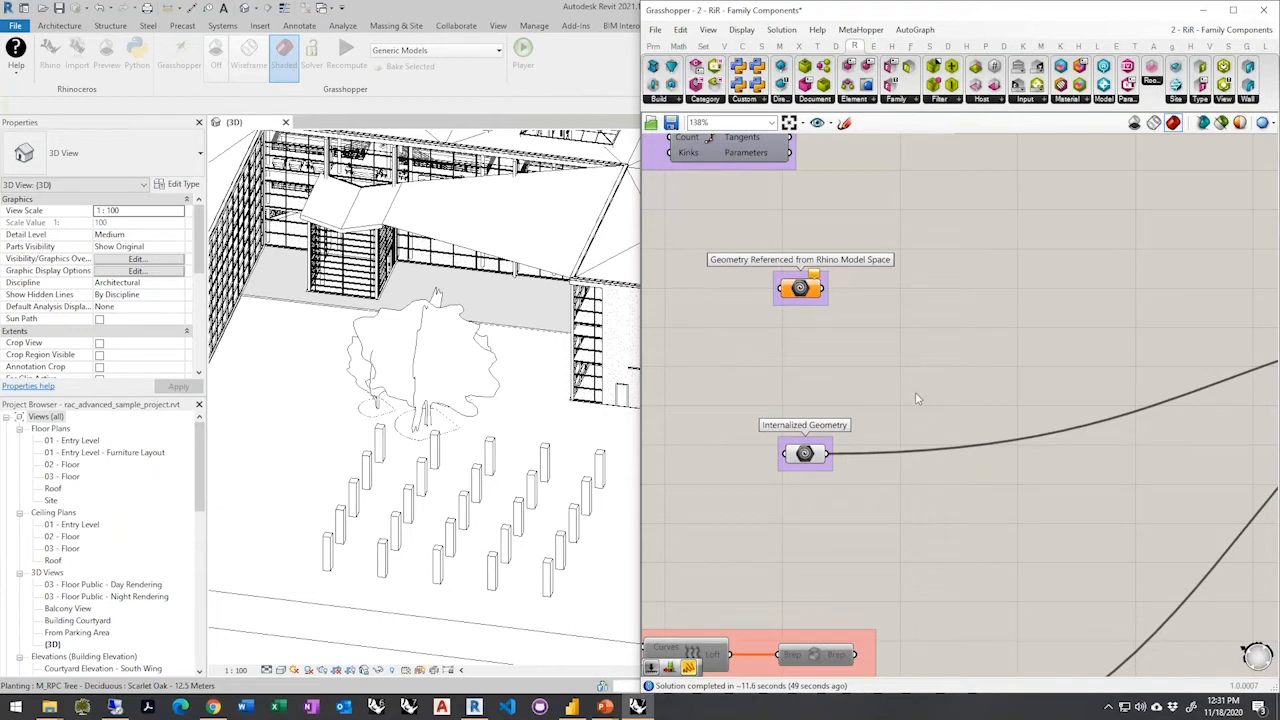
scroll(916, 399, up, 2)
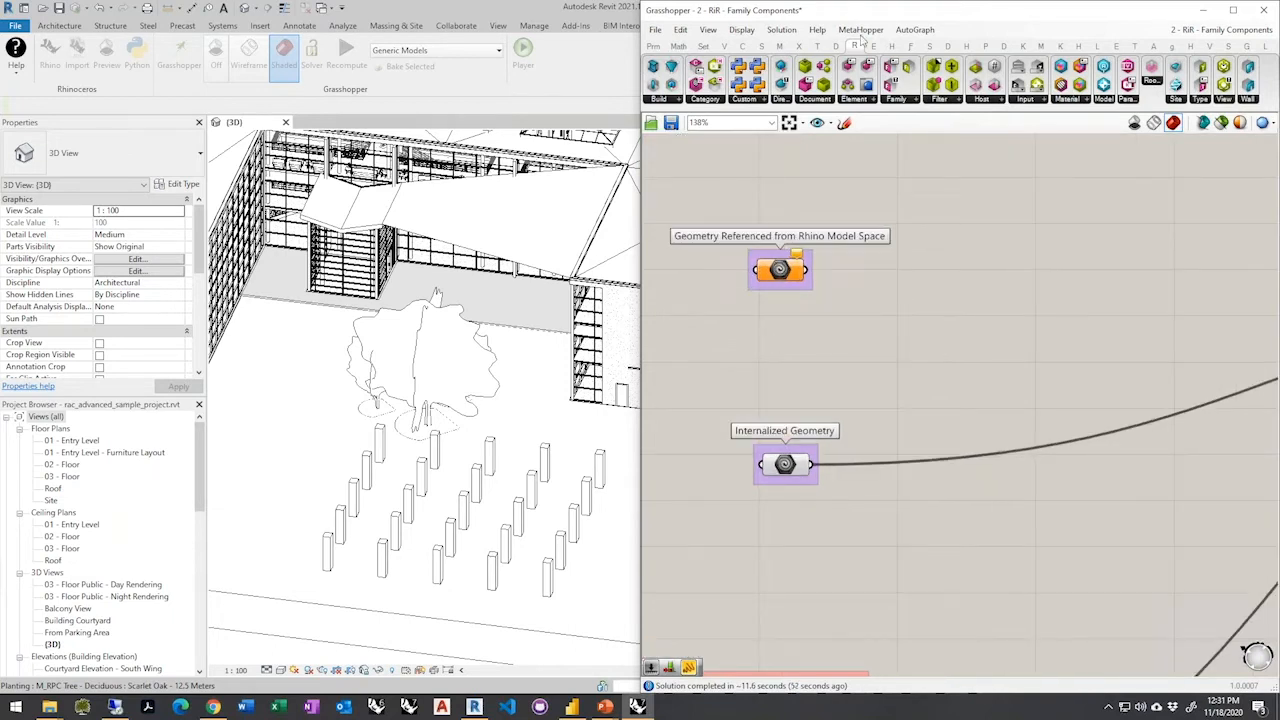
Bring Rhino back beside Grasshopper and bake the Internalized Geometry column into the Rhino model on the Default layer
drag(861, 12, 808, 232)
drag(834, 175, 1, 444)
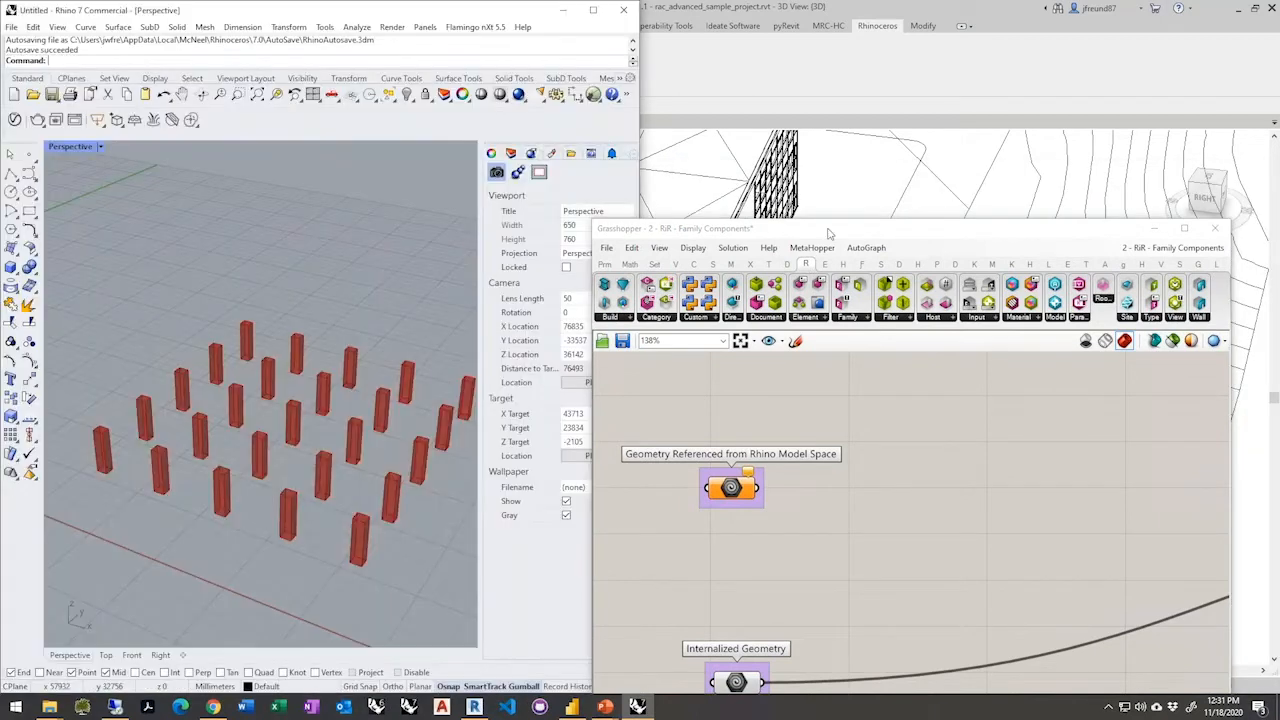
drag(829, 231, 1278, 240)
scroll(349, 380, down, 12)
scroll(197, 384, up, 10)
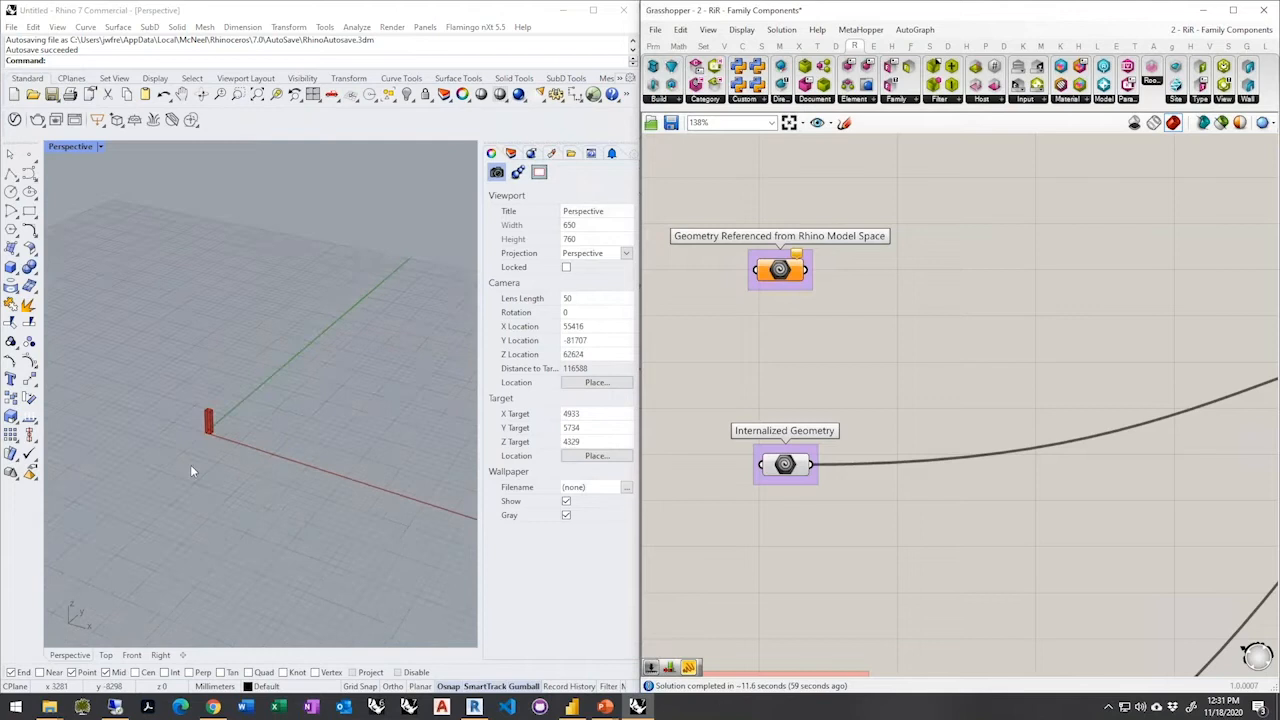
click(788, 466)
middle_click(790, 465)
click(820, 494)
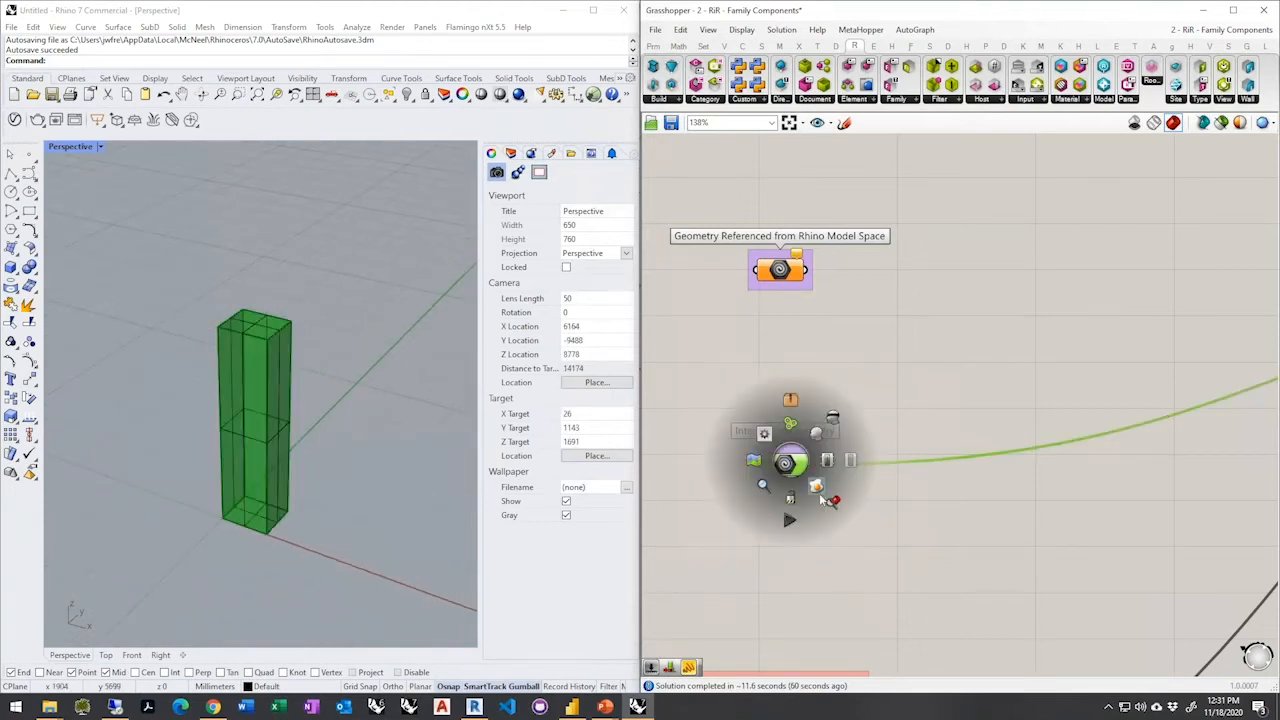
click(271, 389)
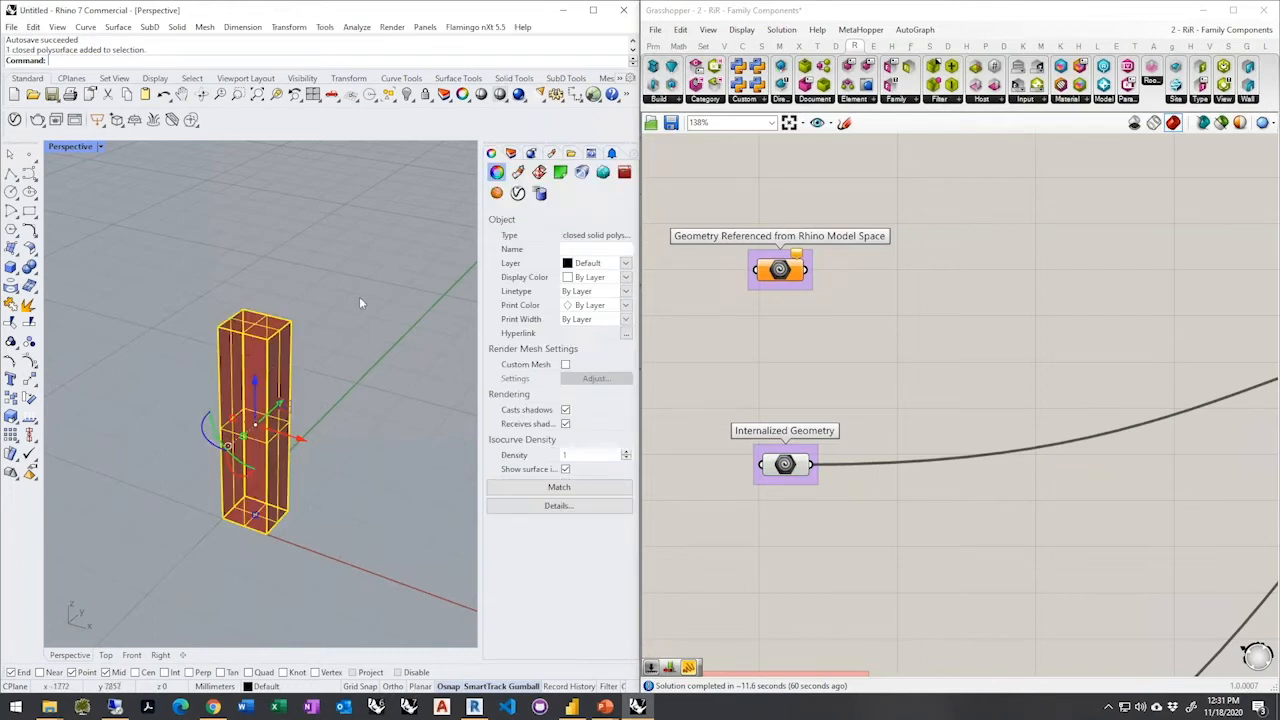
key(Escape)
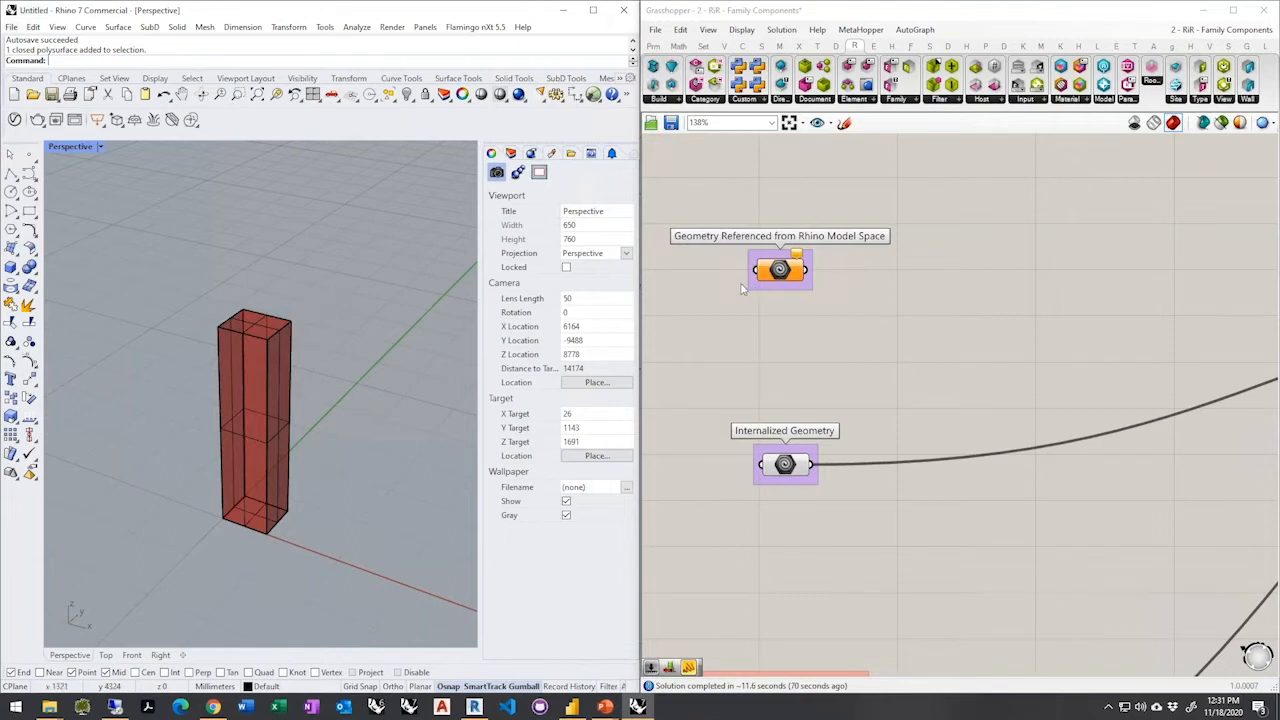
Set the baked Rhino column as the single geometry of the Geometry Referenced from Rhino Model Space parameter
click(249, 358)
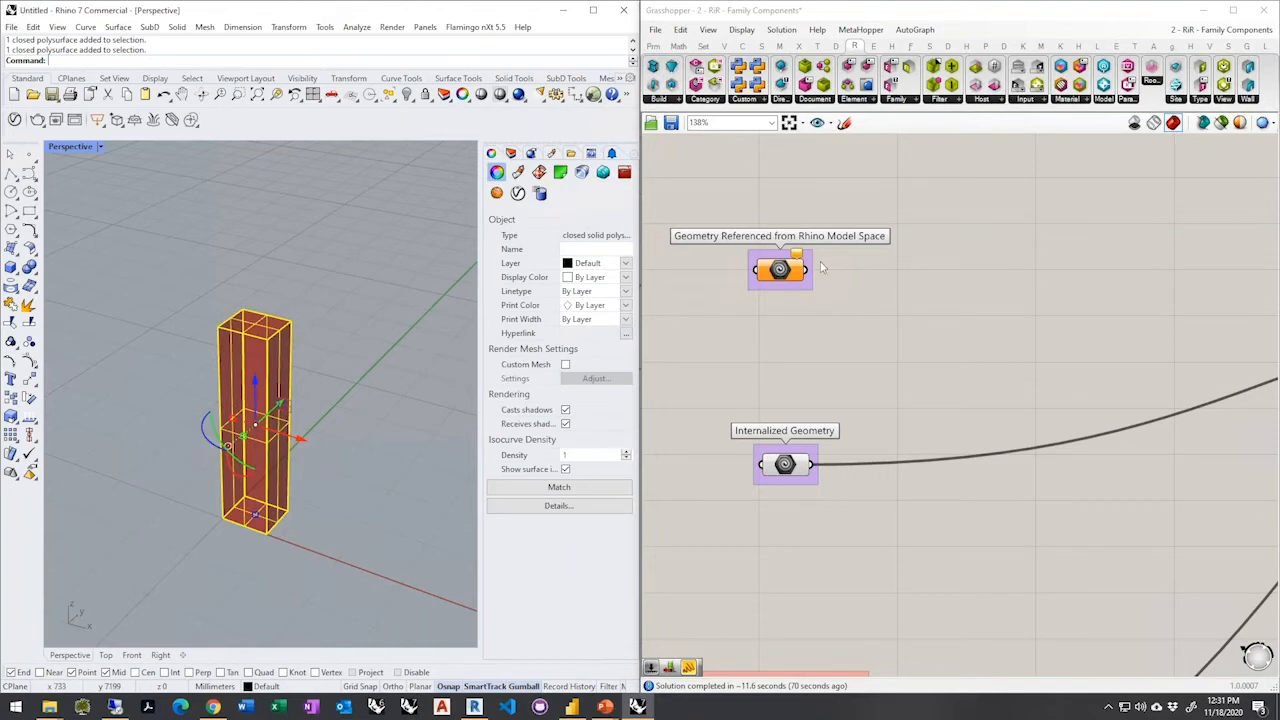
right_click(777, 271)
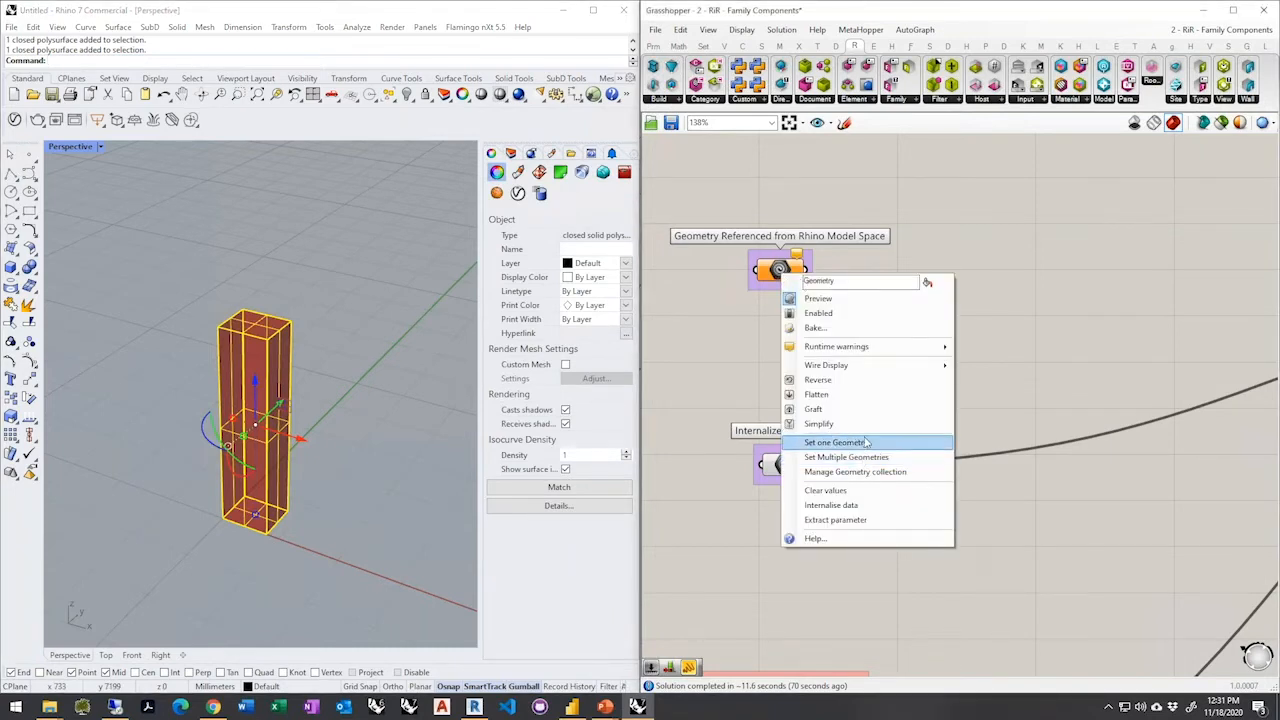
click(866, 442)
drag(860, 332, 694, 184)
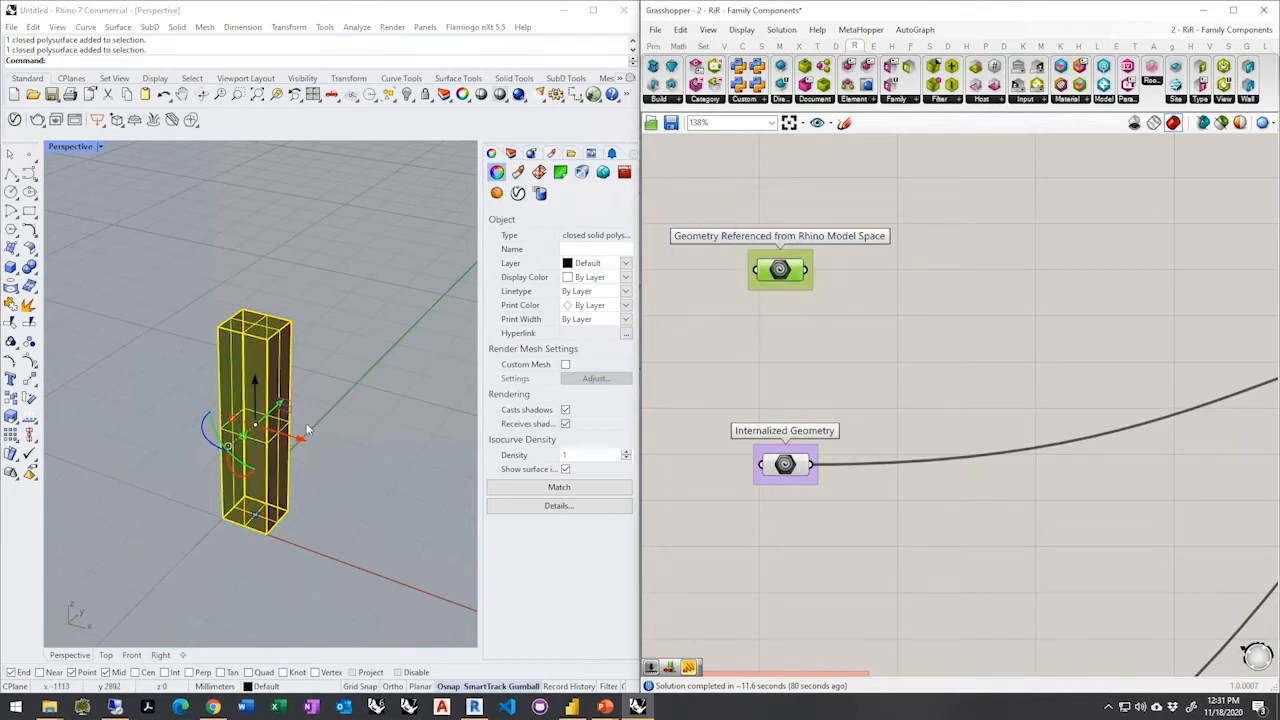
Turn off the preview of the Internalized Geometry parameter
drag(848, 543, 722, 385)
middle_click(753, 403)
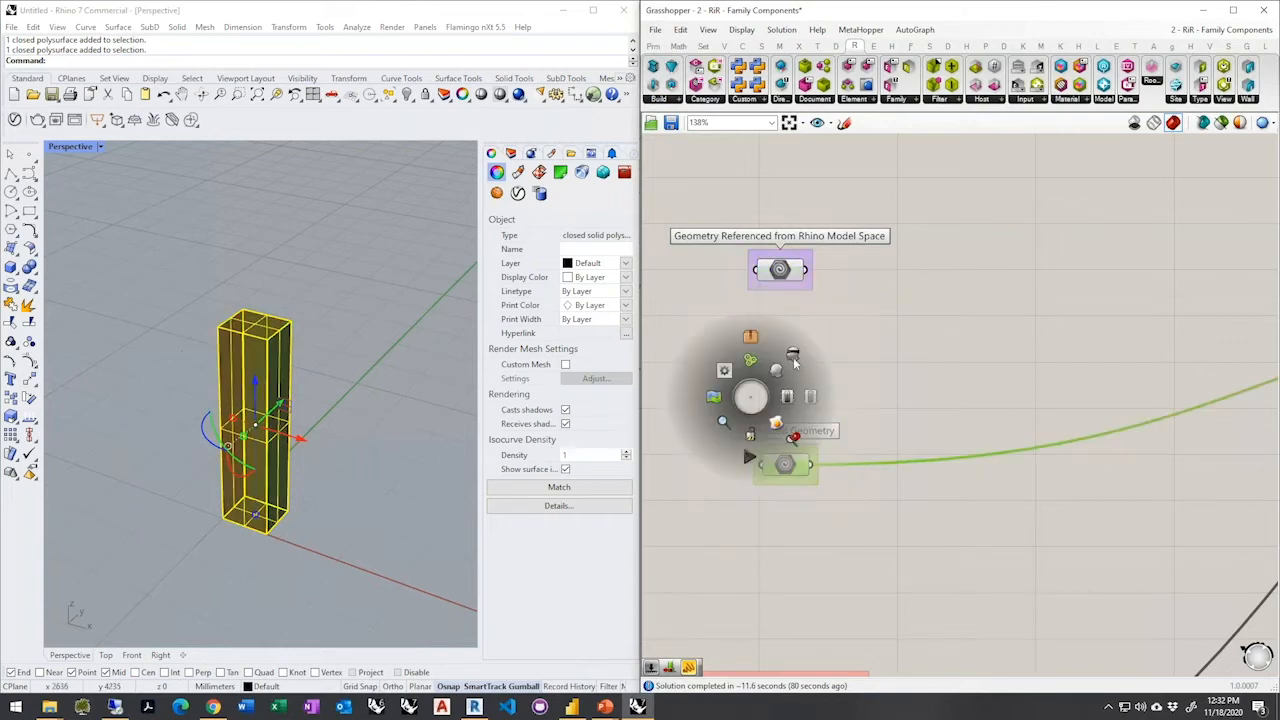
click(794, 360)
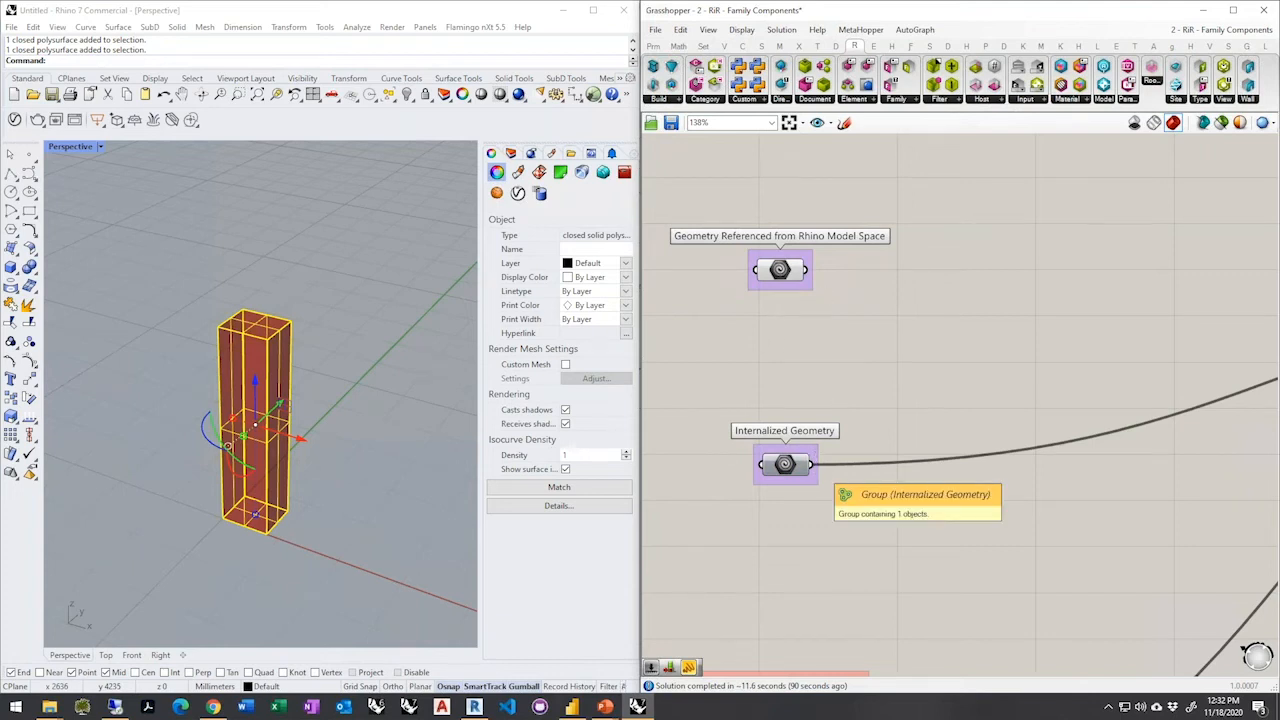
Move the outgoing wire from Internalized Geometry to the Geometry Referenced from Rhino Model Space parameter, and bring Rhino and Grasshopper back in front
ctrl+shift+drag(800, 472, 818, 278)
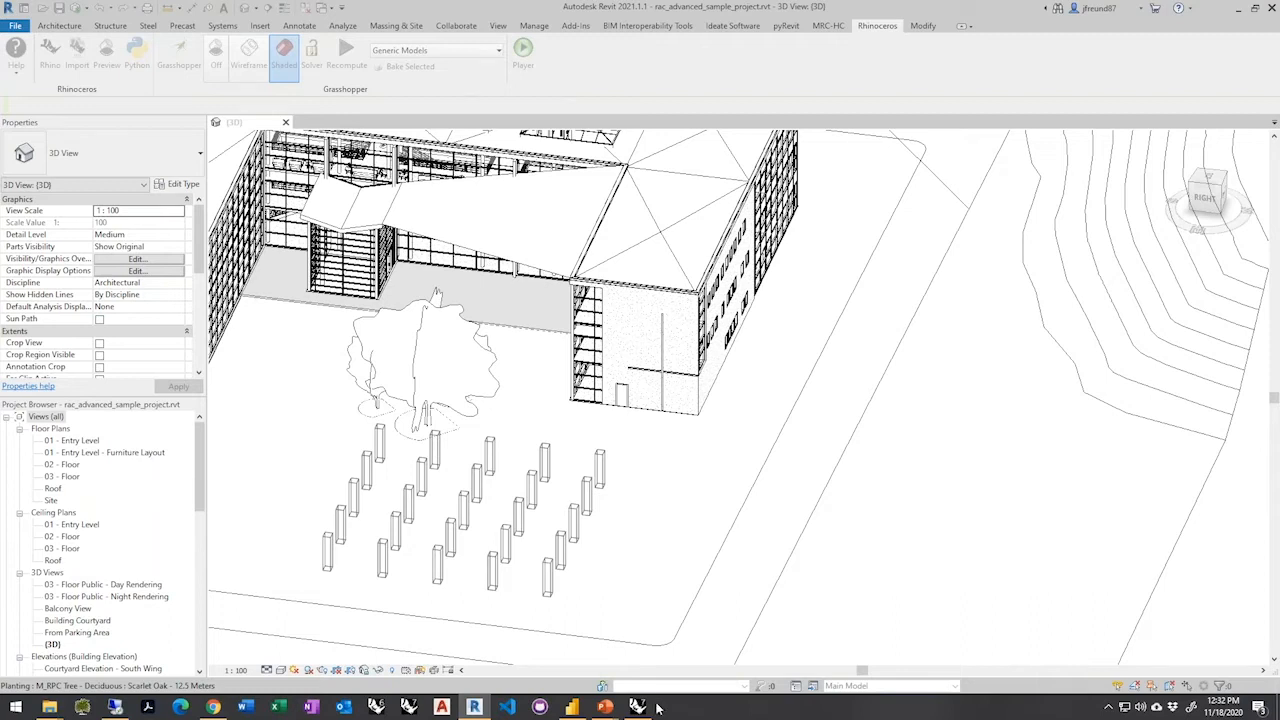
mouse_move(645, 708)
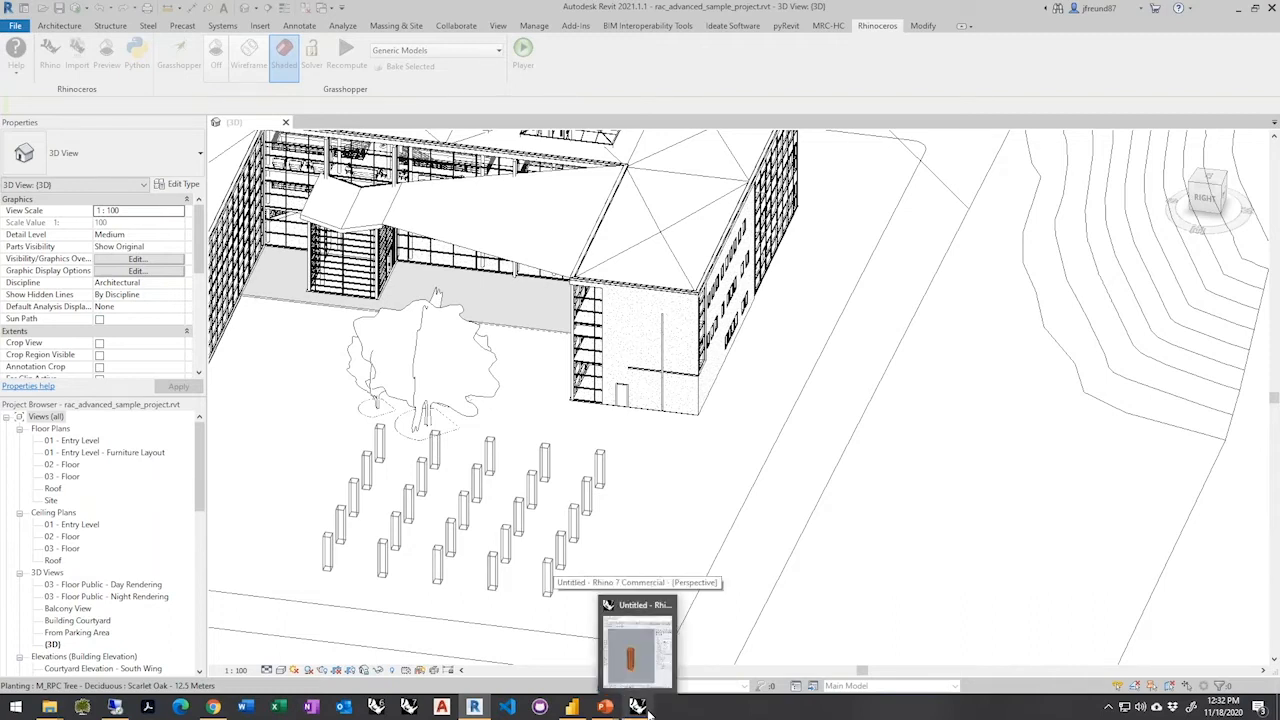
click(637, 650)
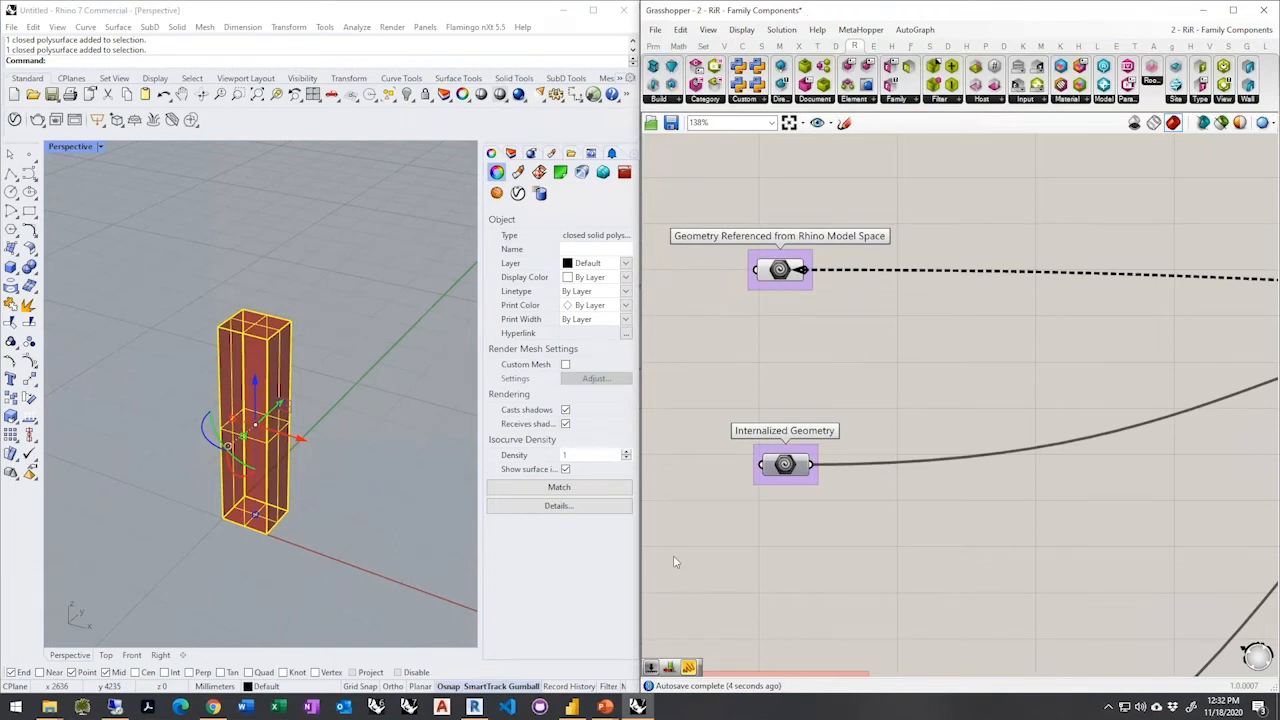
key(alt+Tab)
key(alt+Tab)
key(alt+Tab)
key(alt+Tab)
key(alt+Tab)
key(alt+Tab)
key(alt+Tab)
key(alt+Tab)
key(alt+Tab)
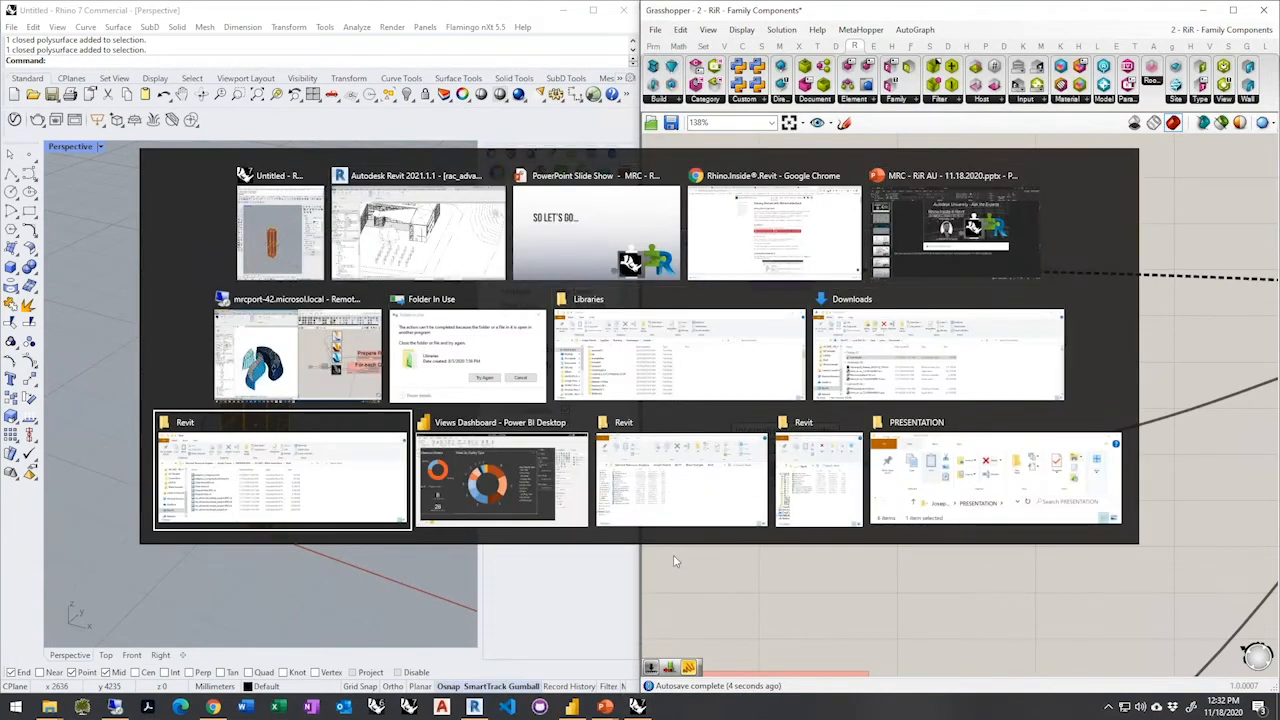
key(alt+shift+Tab)
key(alt+shift+Tab)
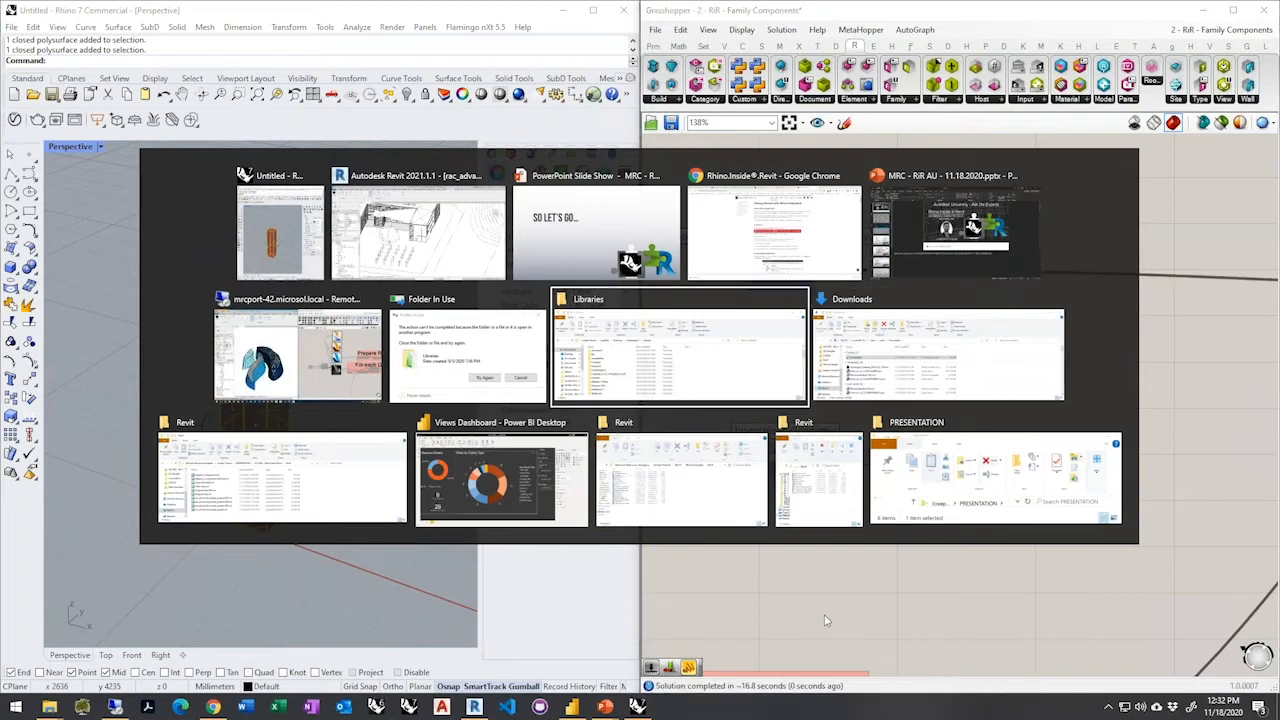
key(Escape)
Disable the component that creates the column family in the Create New Family in Revit group
scroll(797, 348, down, 2)
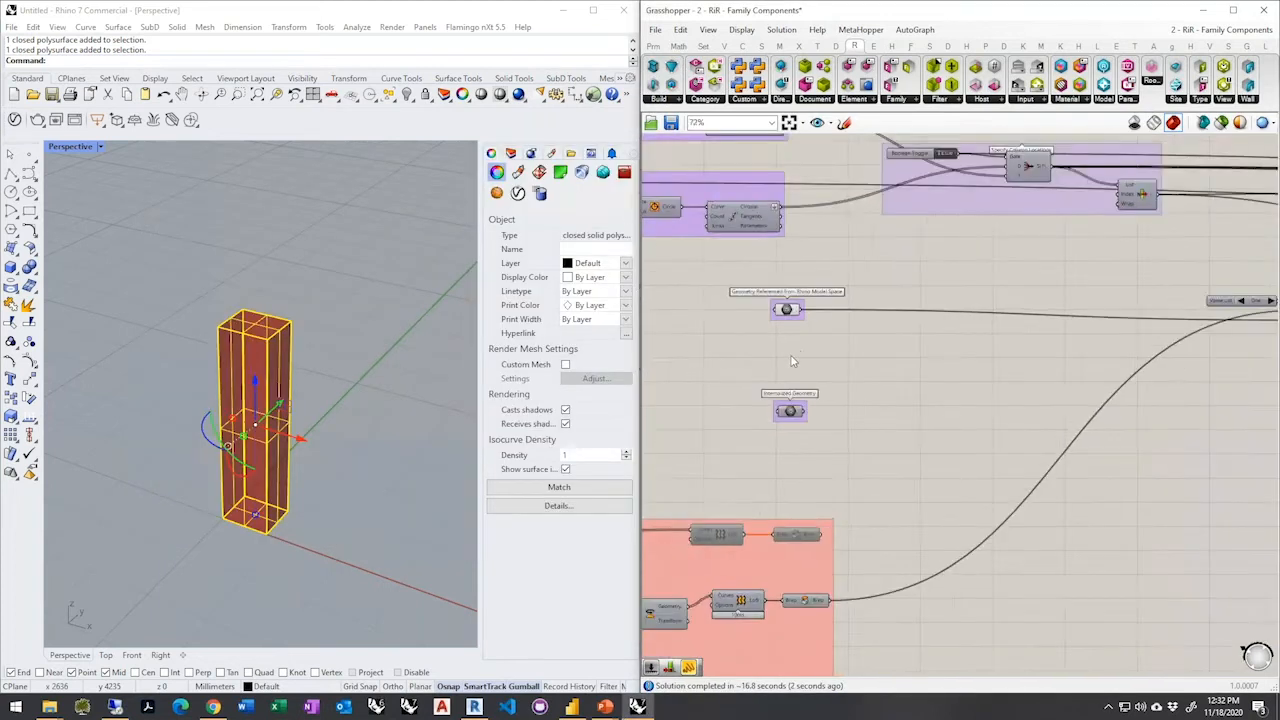
scroll(940, 470, up, 2)
scroll(779, 460, down, 9)
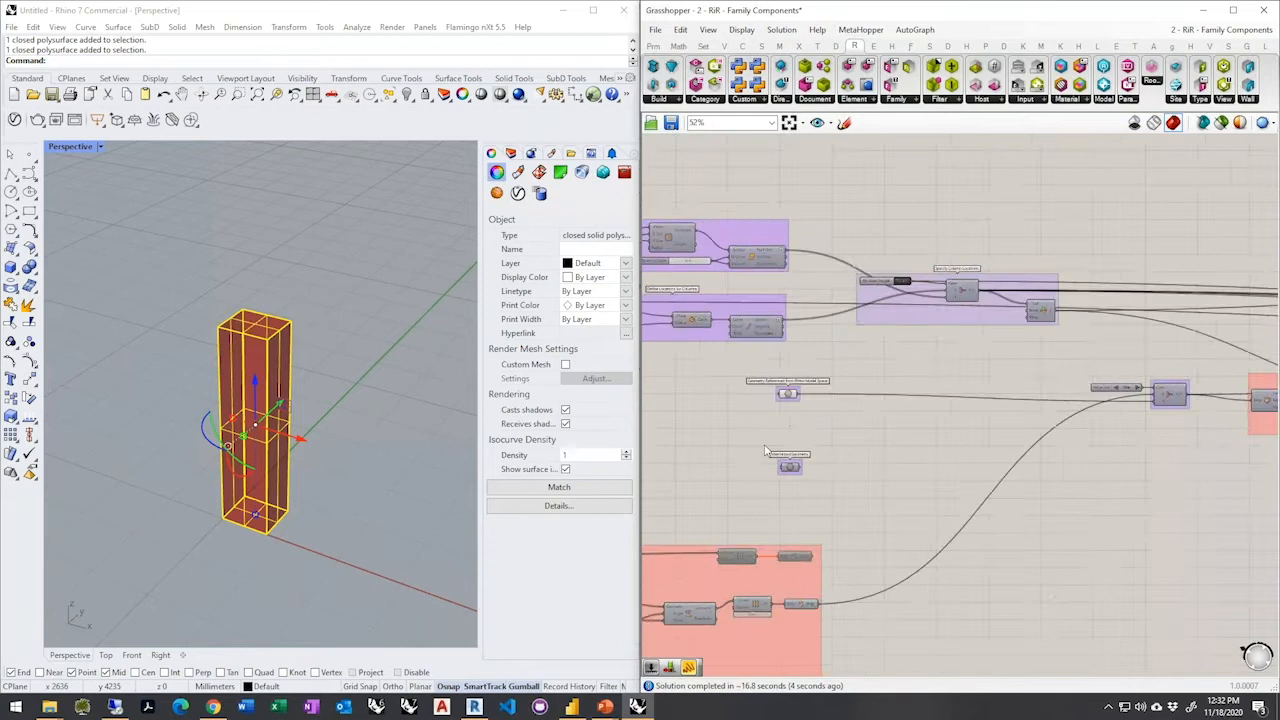
scroll(1096, 396, up, 8)
scroll(1116, 386, up, 3)
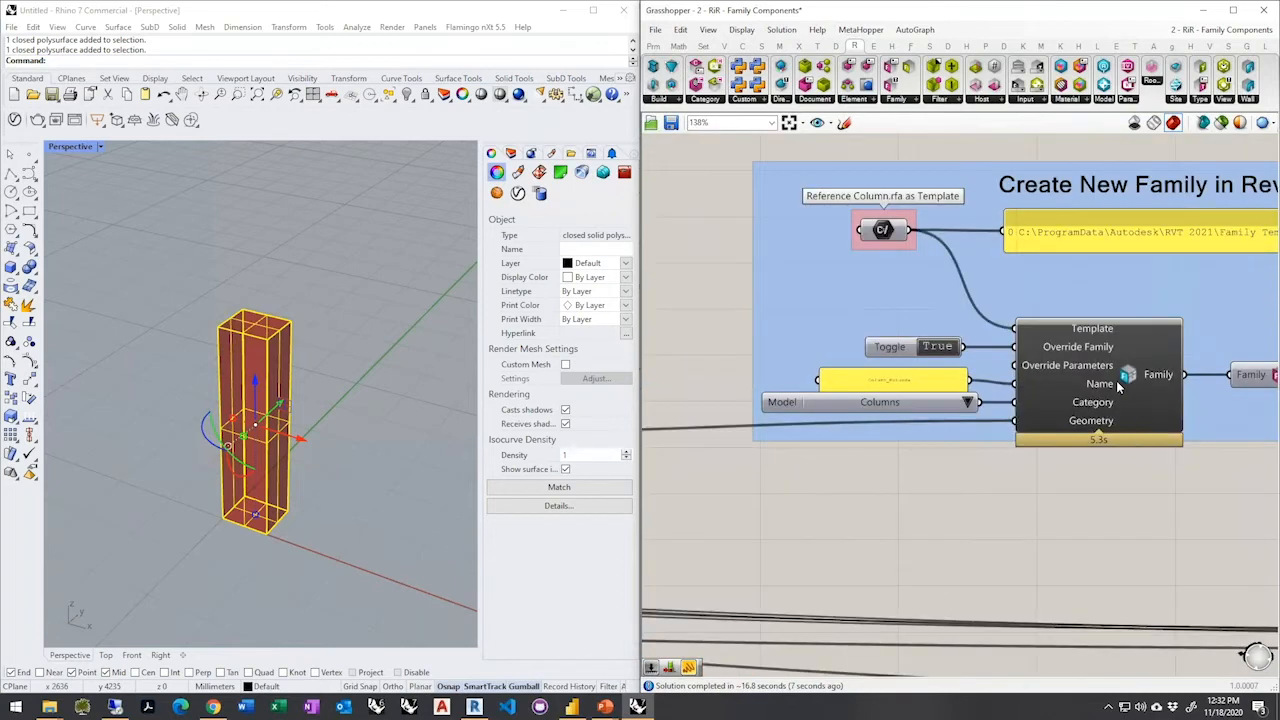
middle_click(1128, 380)
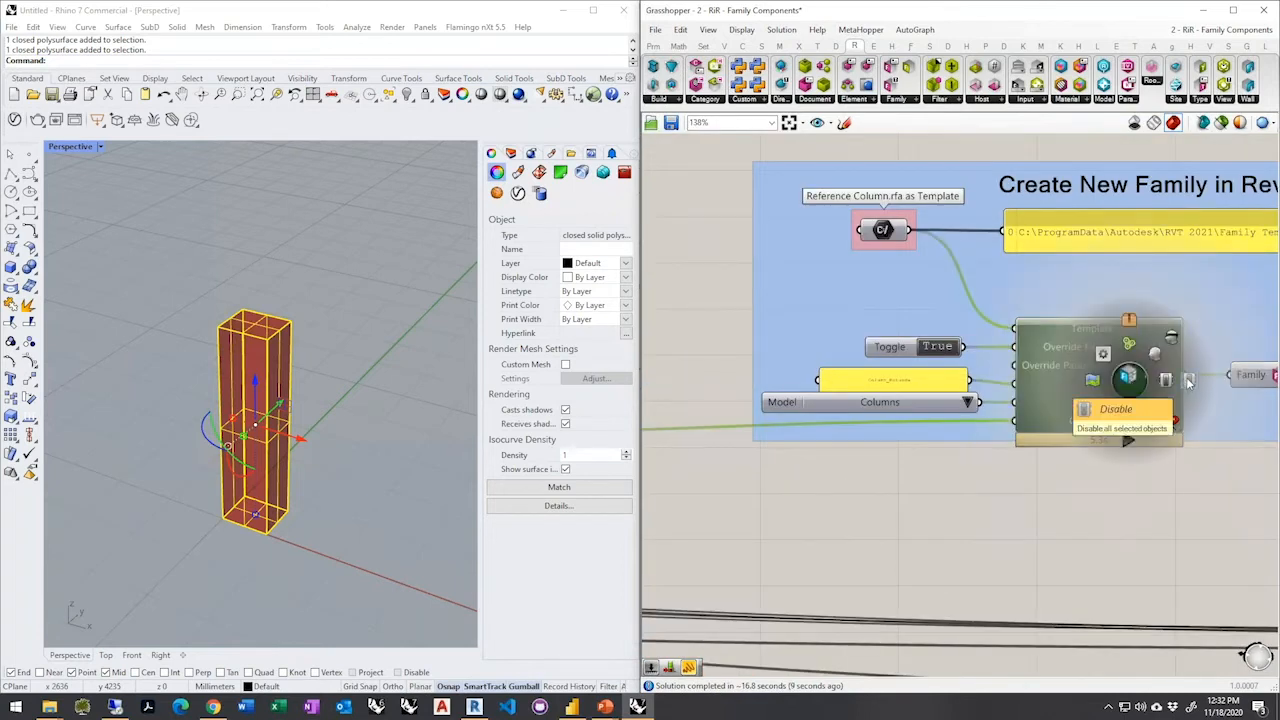
Lower one top corner vertex of the referenced Rhino column straight down to slope the column's top
scroll(1215, 380, down, 8)
scroll(857, 398, up, 8)
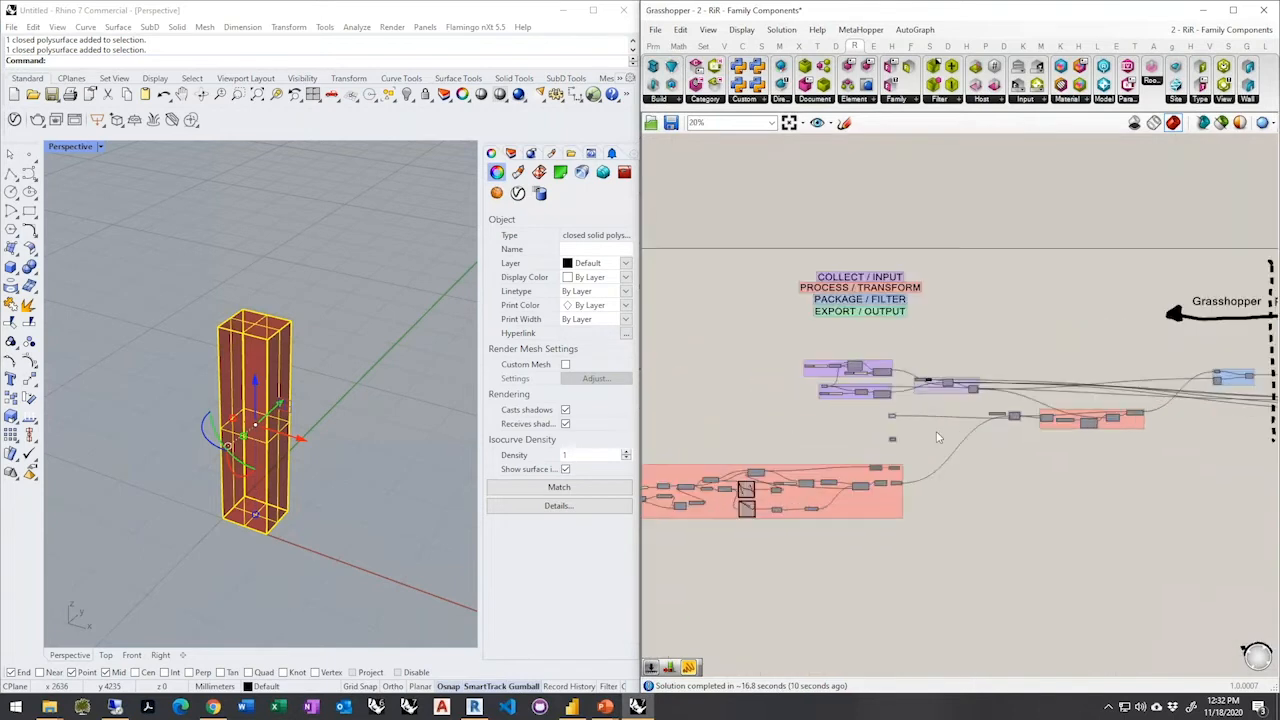
scroll(857, 398, up, 3)
click(857, 398)
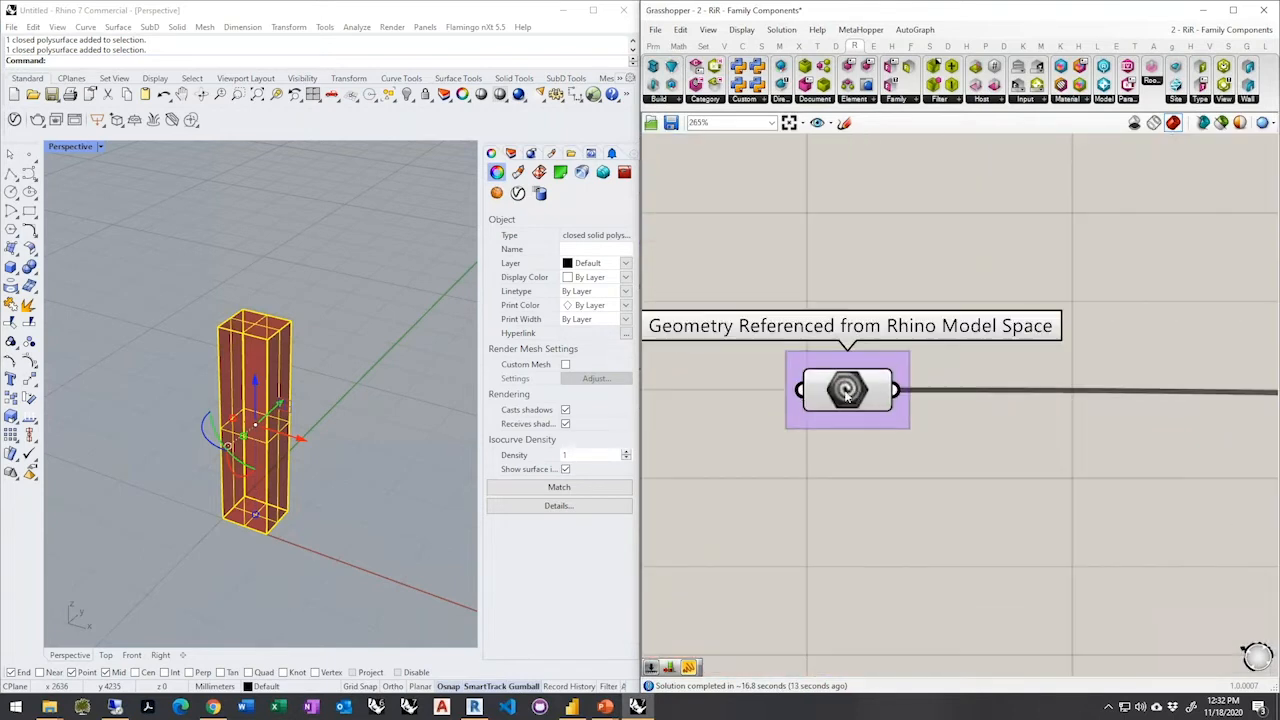
click(809, 243)
click(288, 282)
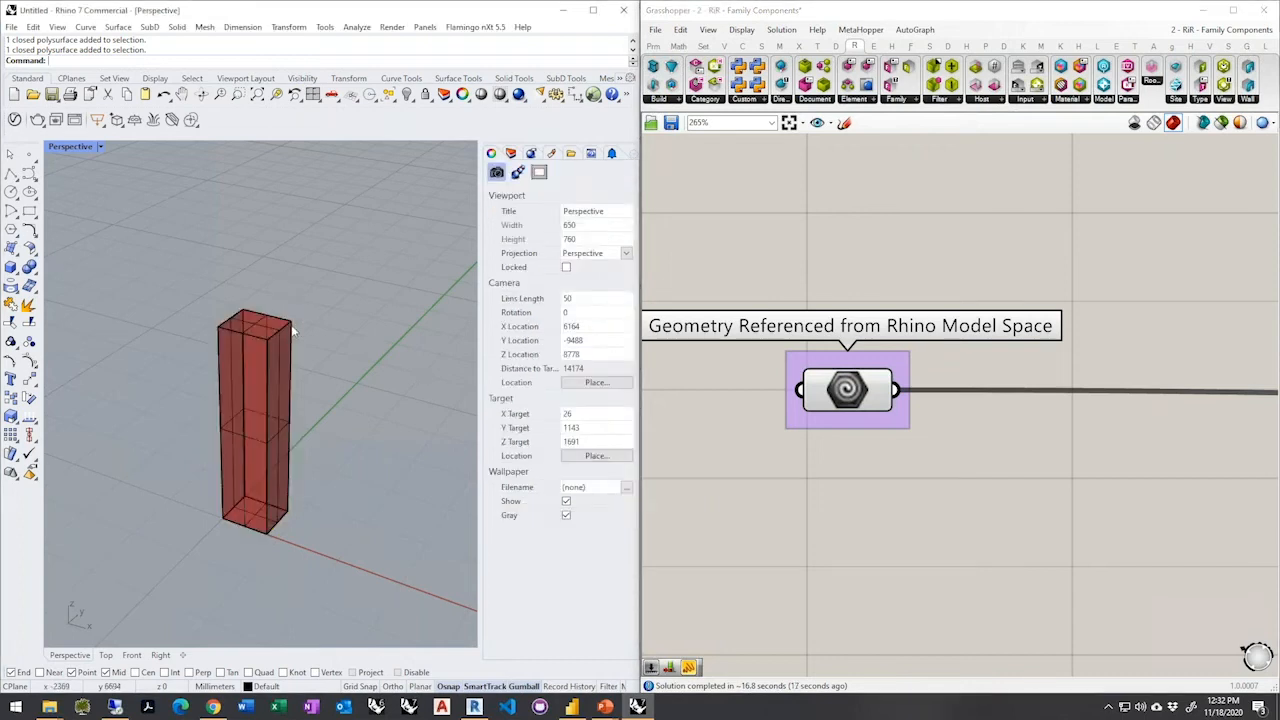
ctrl+shift+click(293, 324)
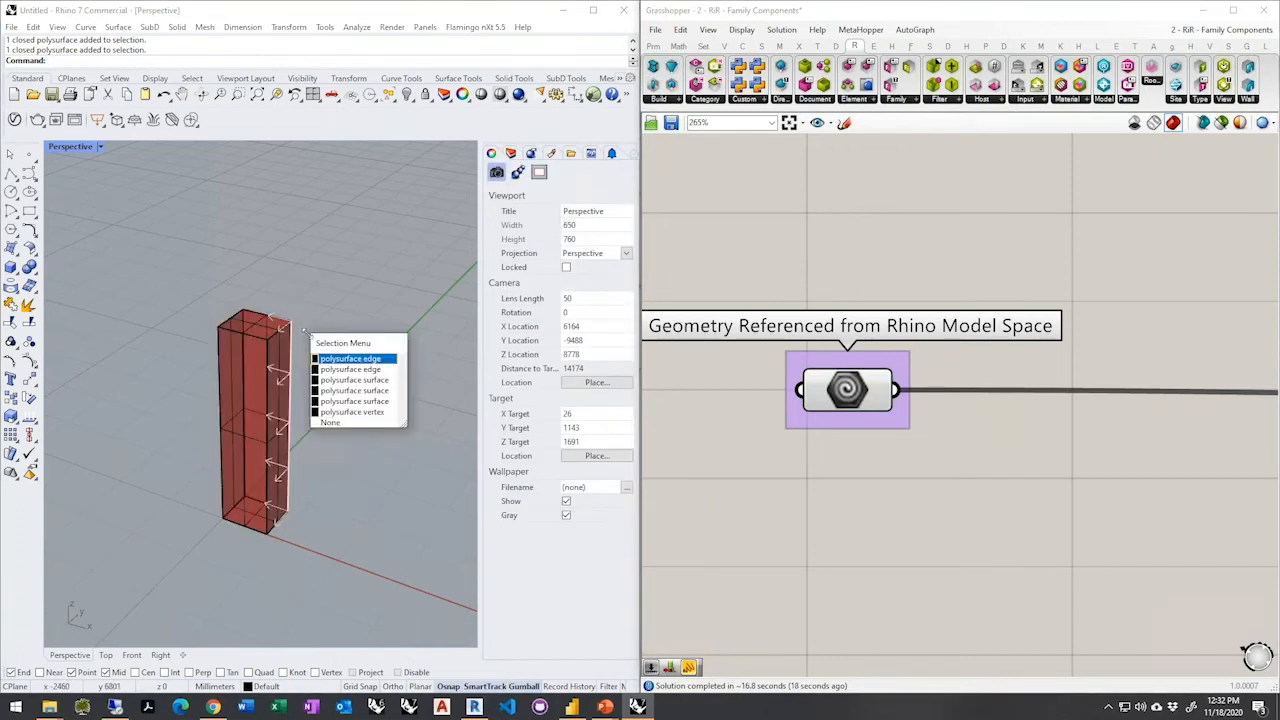
click(353, 413)
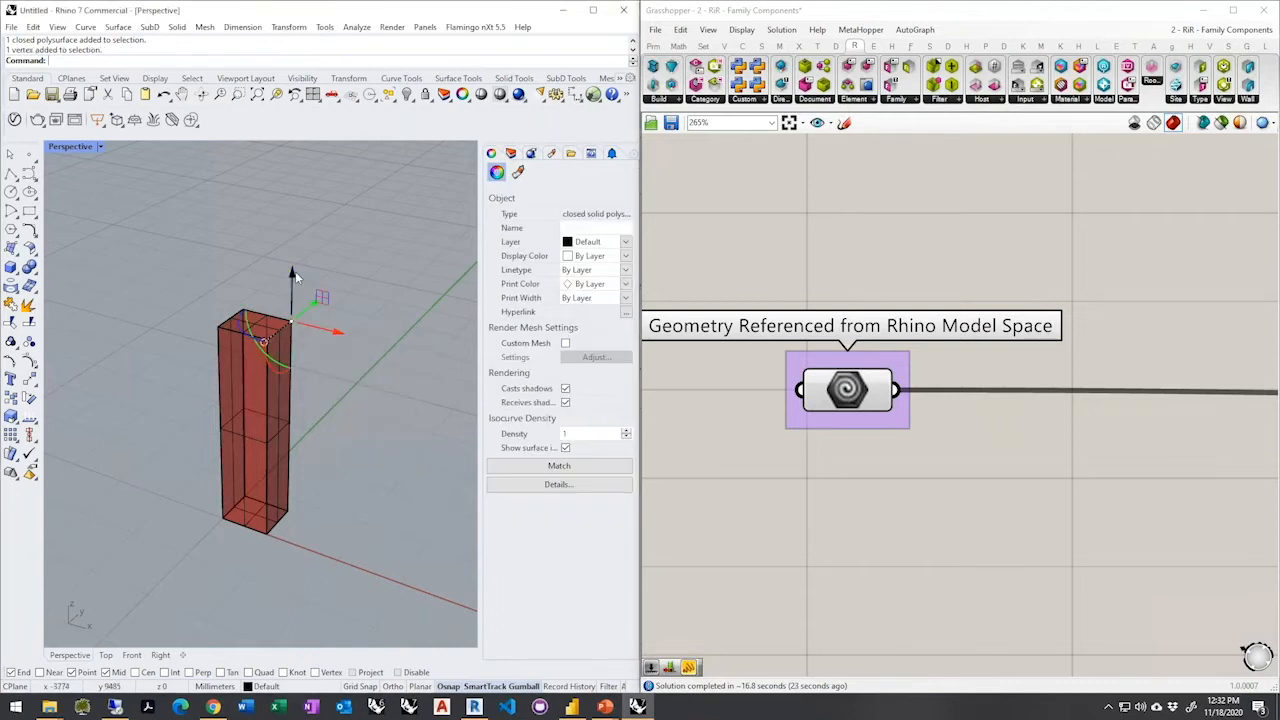
drag(293, 285, 293, 344)
click(370, 281)
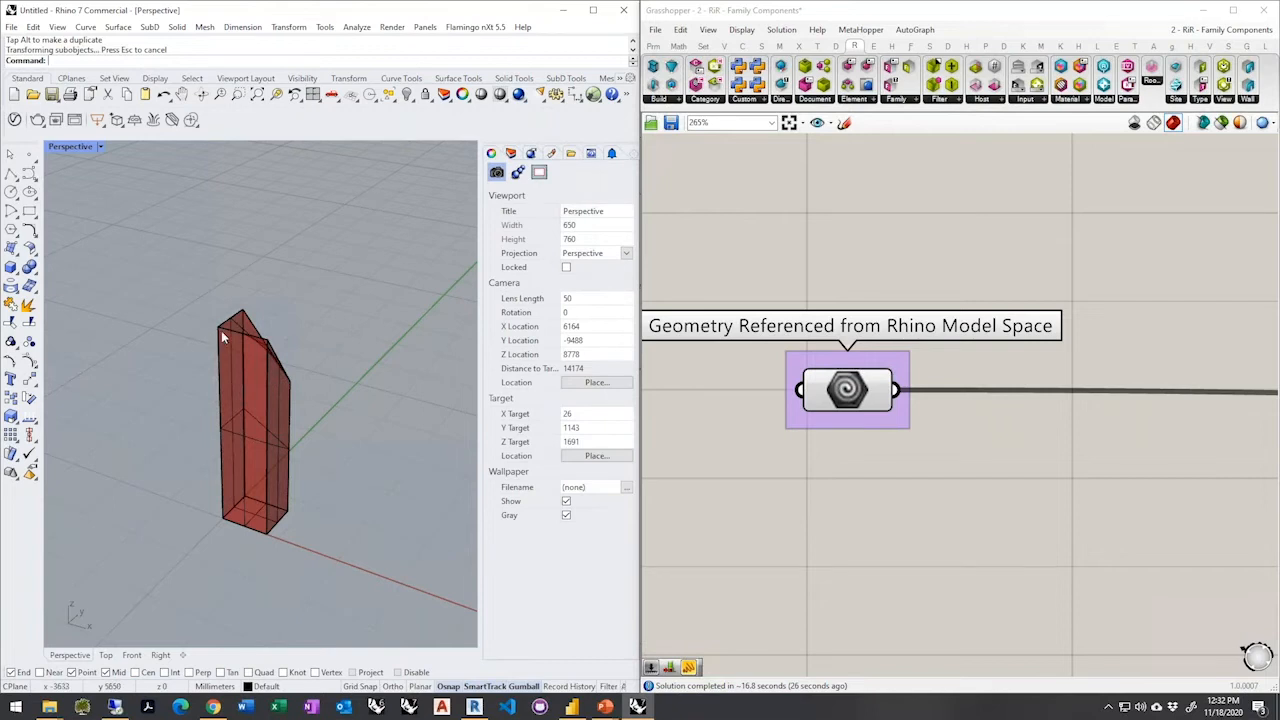
Move the front top edge of the Rhino column outward and down, and highlight the referenced geometry parameter to check its link
ctrl+shift+click(228, 336)
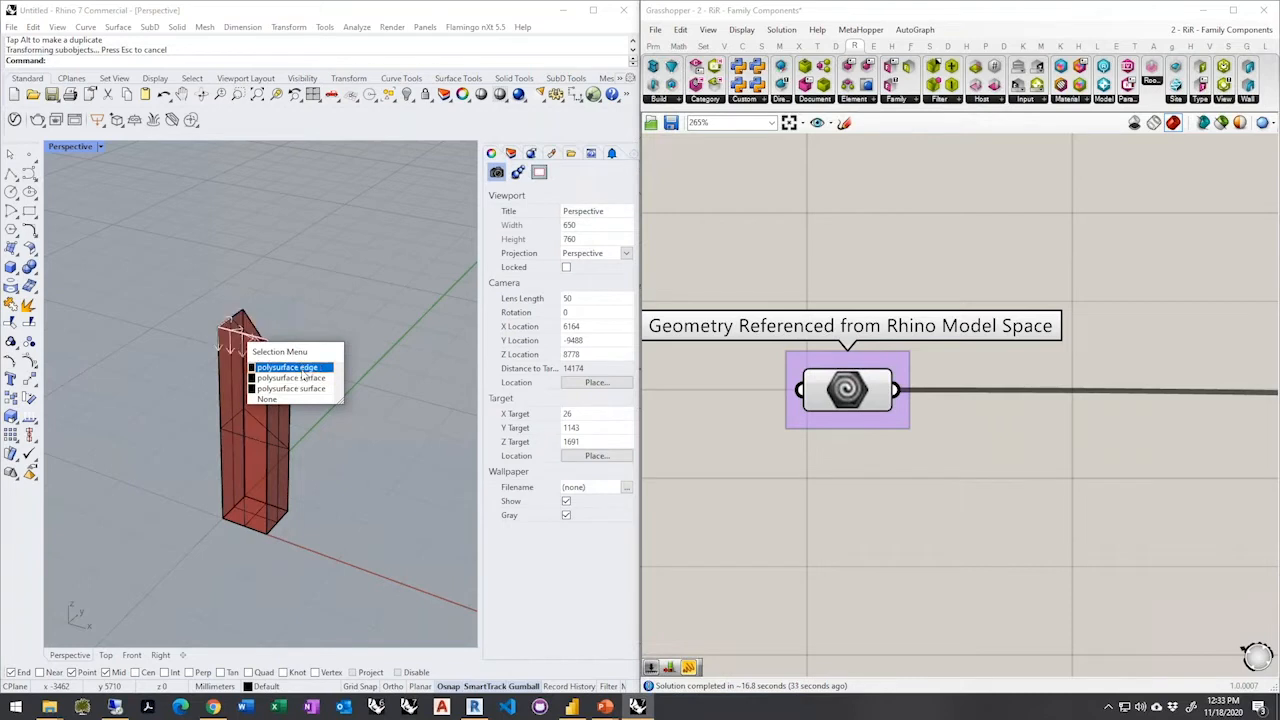
click(286, 367)
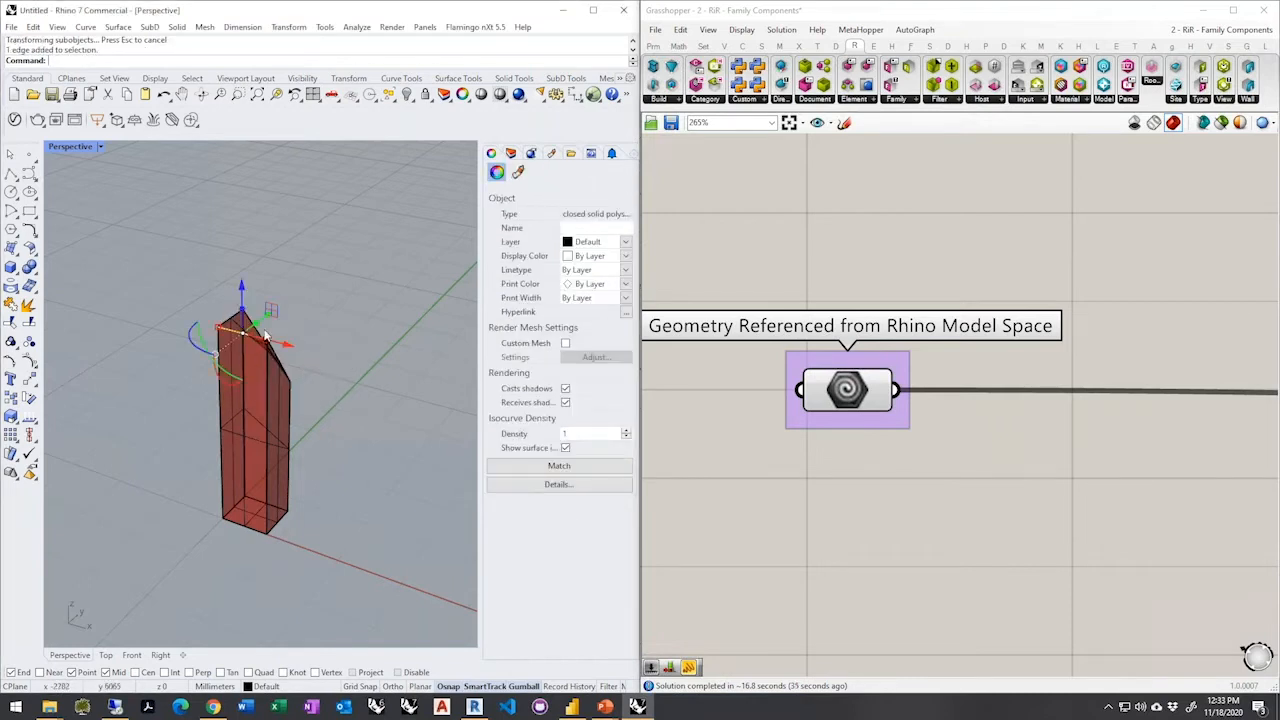
drag(267, 320, 229, 351)
click(318, 274)
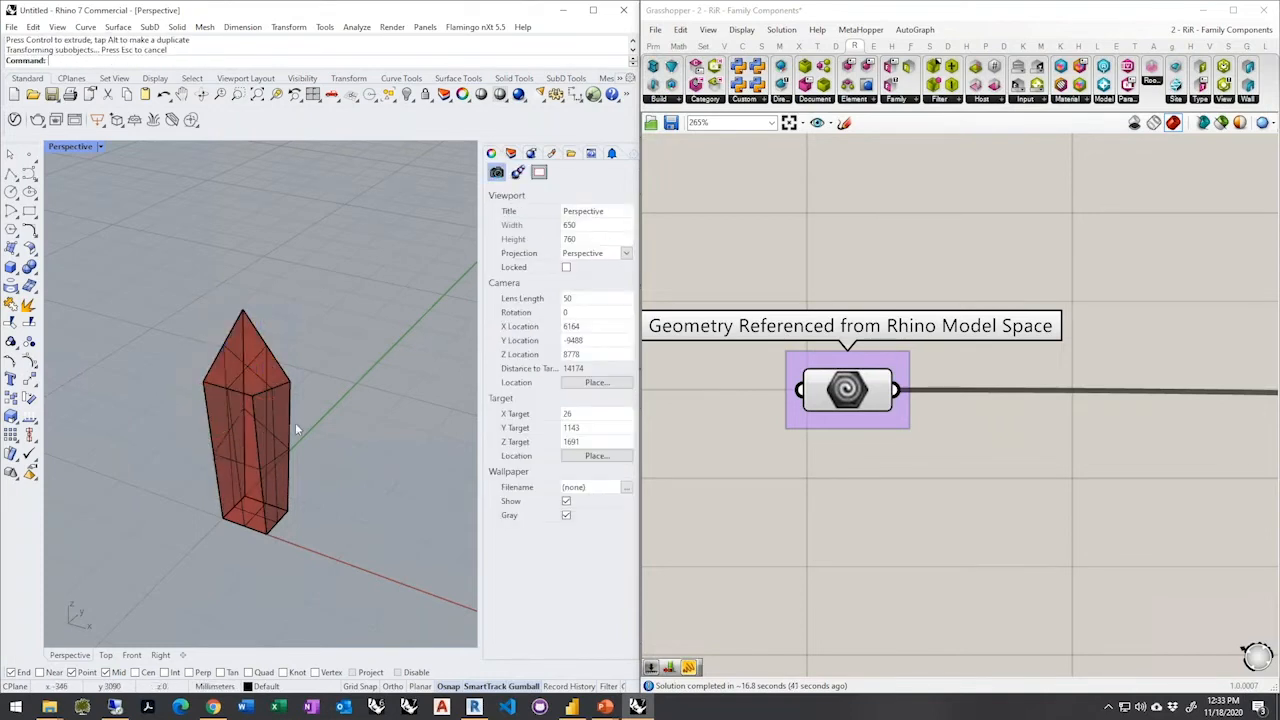
scroll(294, 423, up, 3)
scroll(355, 396, down, 4)
scroll(277, 376, up, 4)
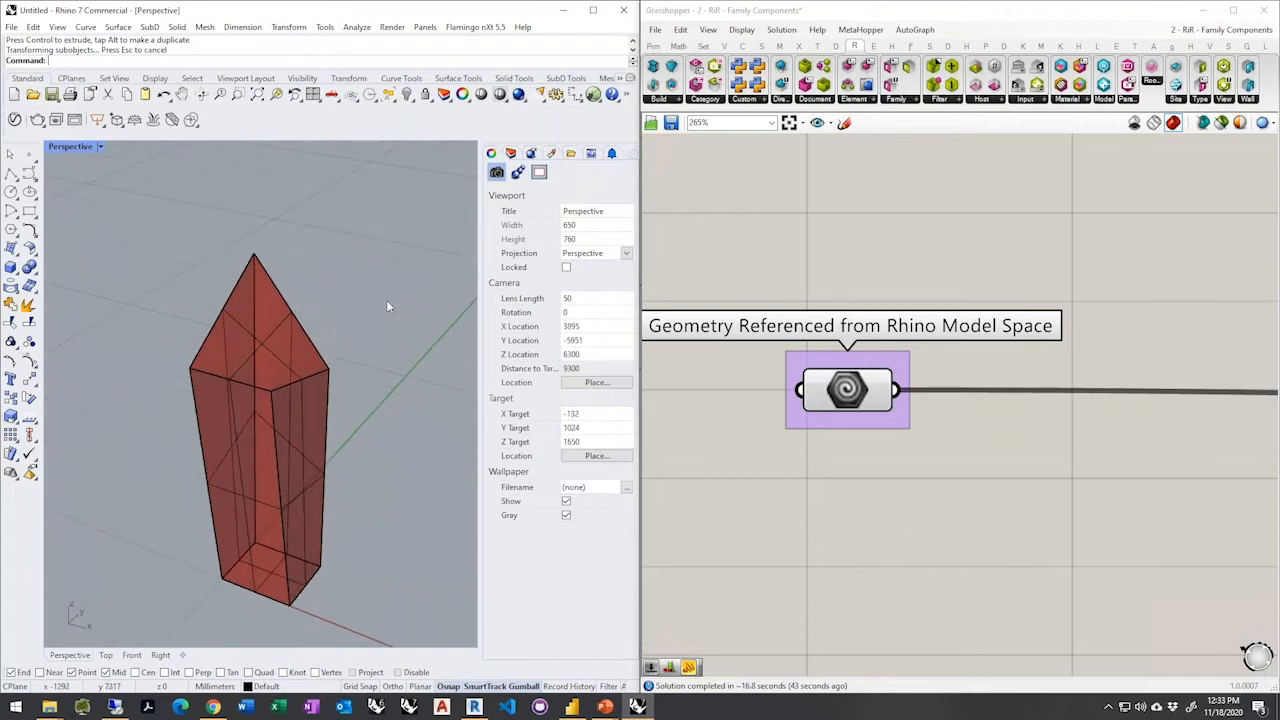
click(840, 392)
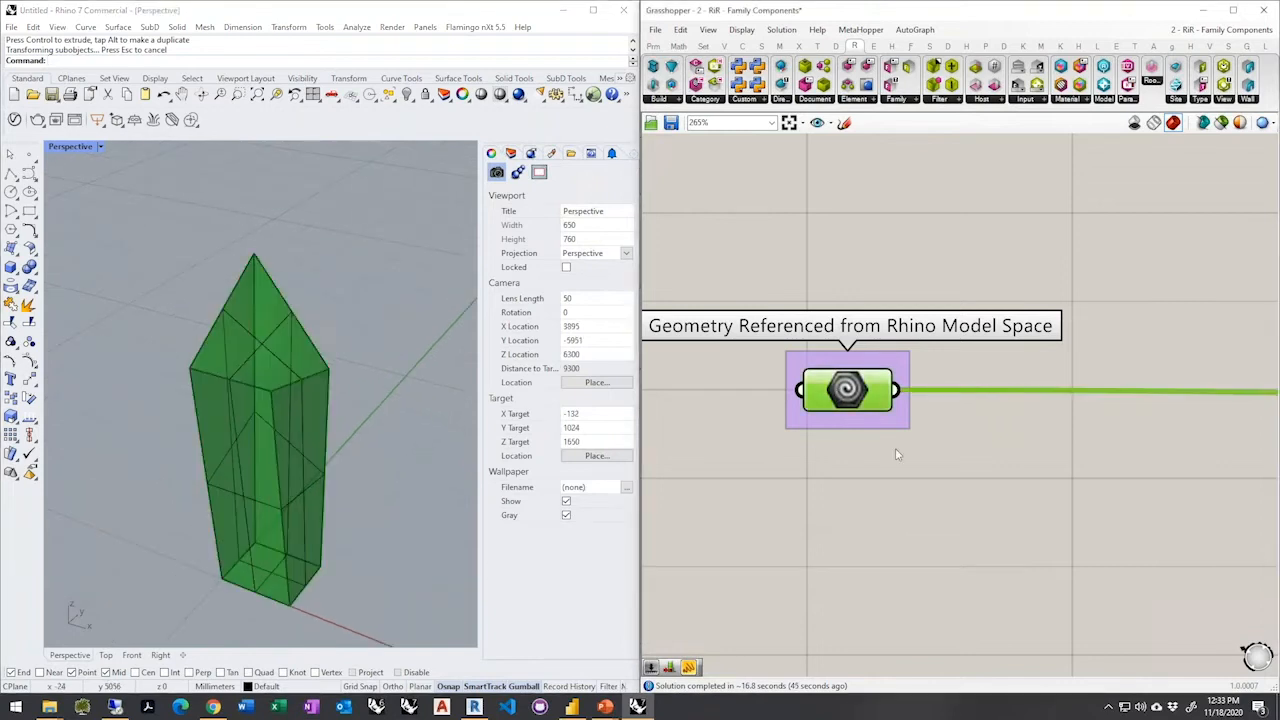
click(871, 212)
Enable the family creation component in the Create New Family in Revit group to rebuild the columns from the edited geometry
scroll(775, 390, down, 5)
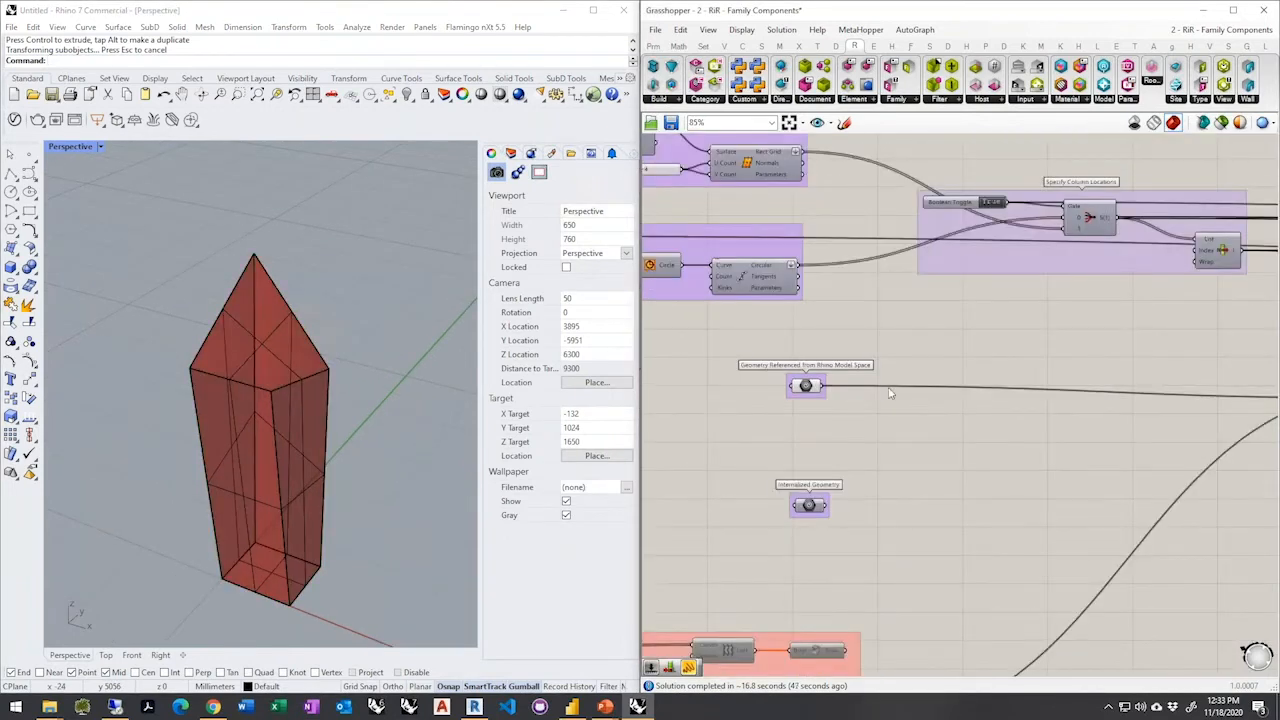
scroll(134, 438, down, 20)
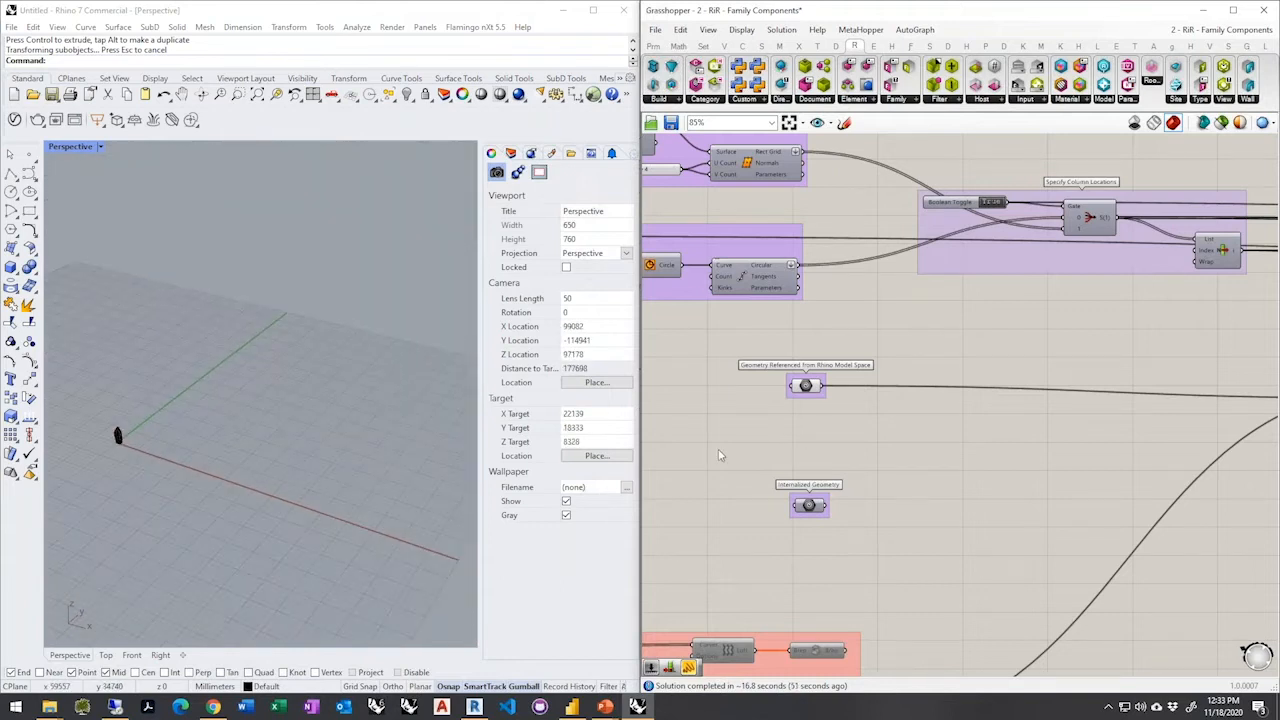
scroll(722, 456, down, 8)
scroll(1136, 405, up, 6)
scroll(1110, 358, up, 4)
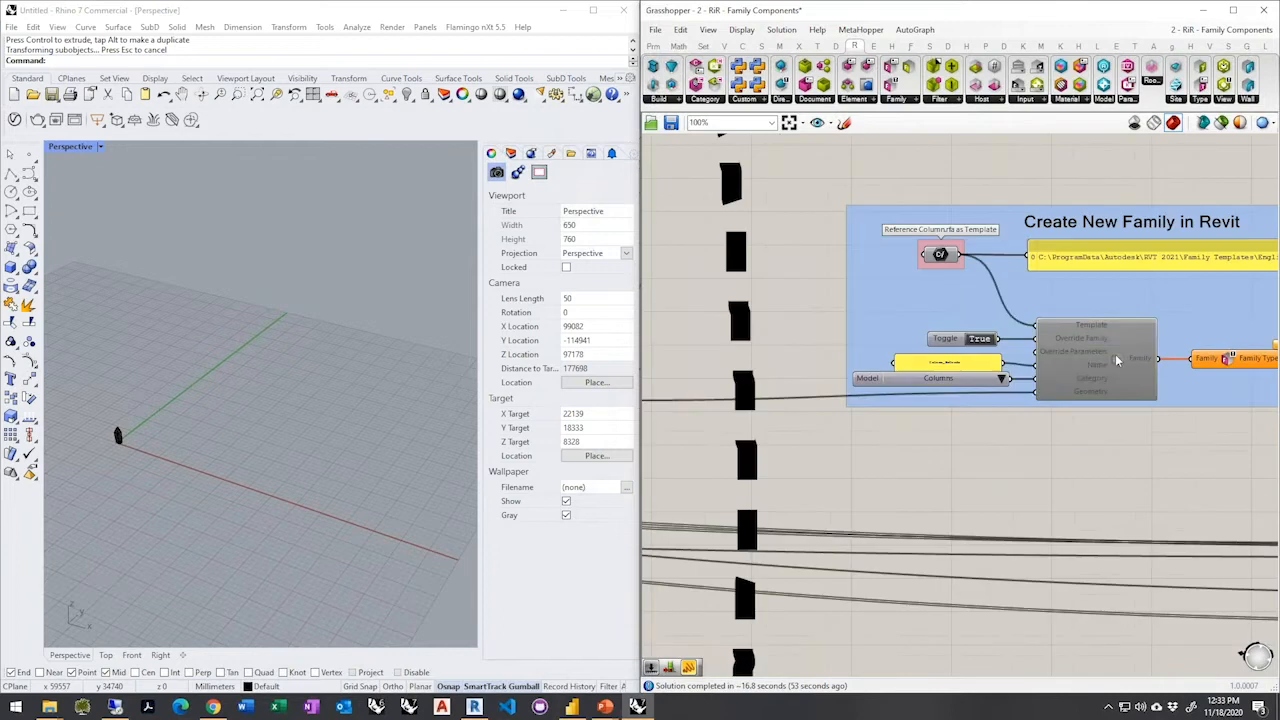
middle_click(1114, 364)
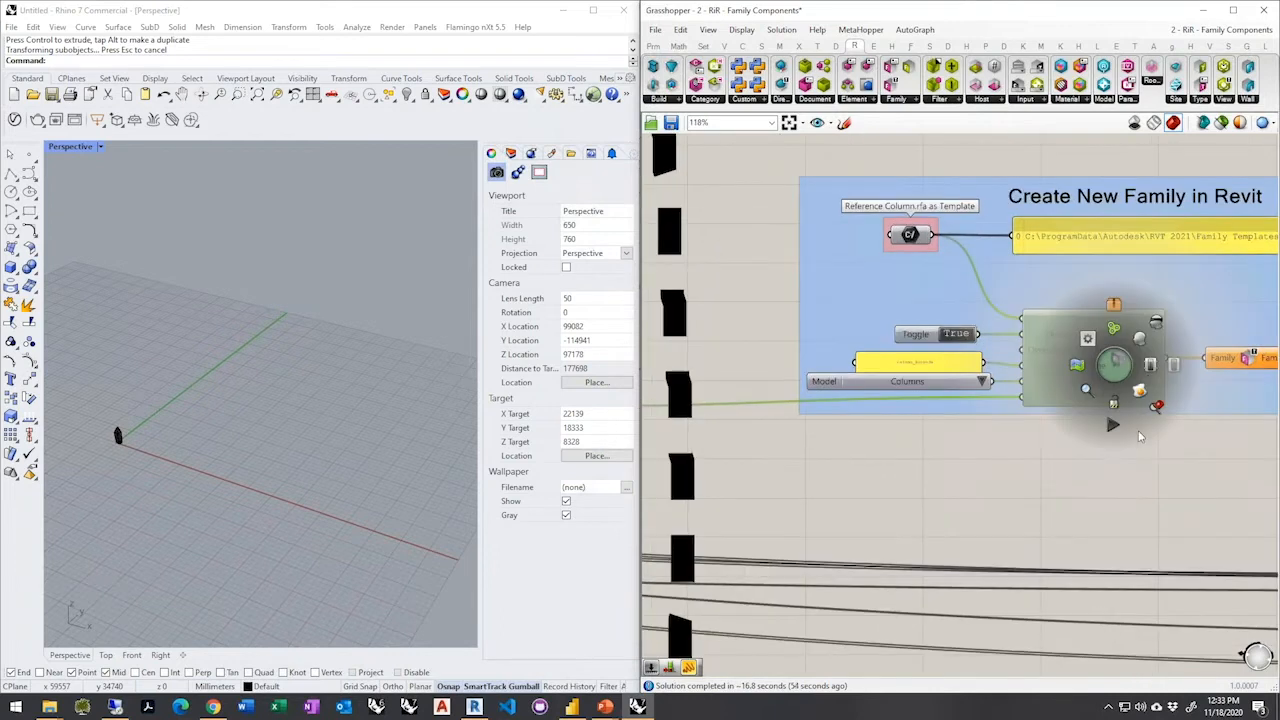
click(1150, 368)
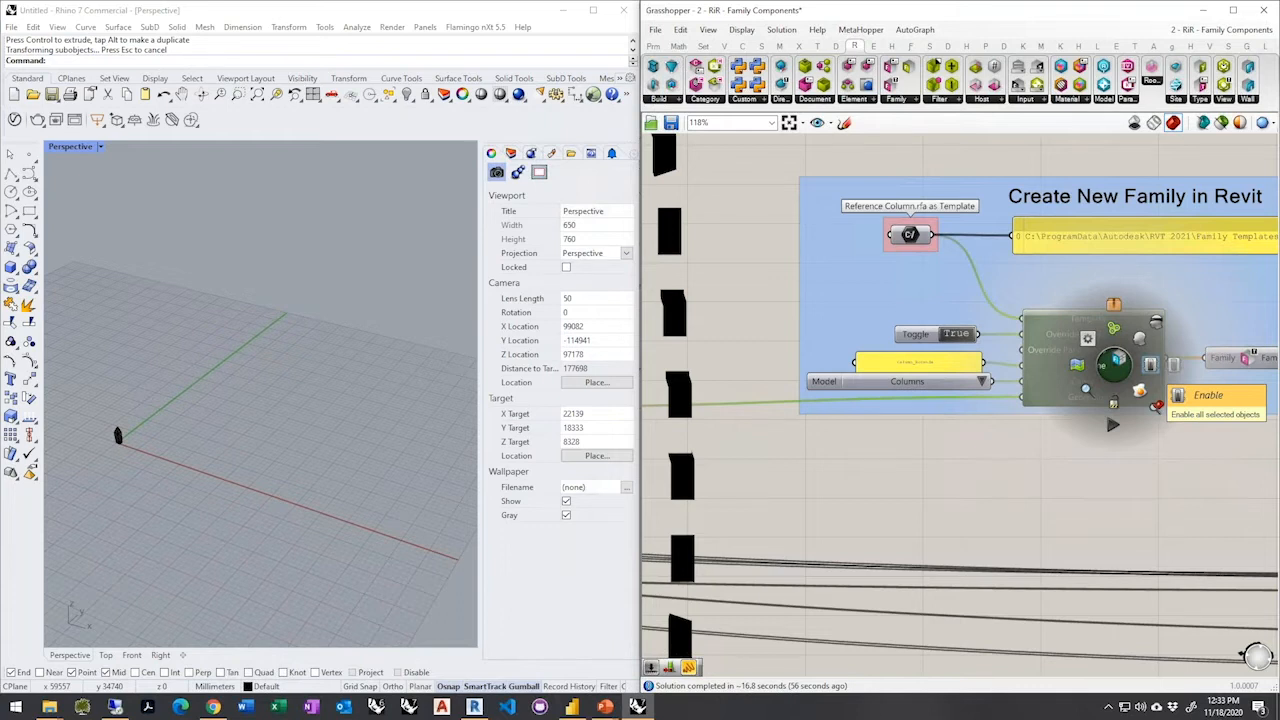
click(1157, 406)
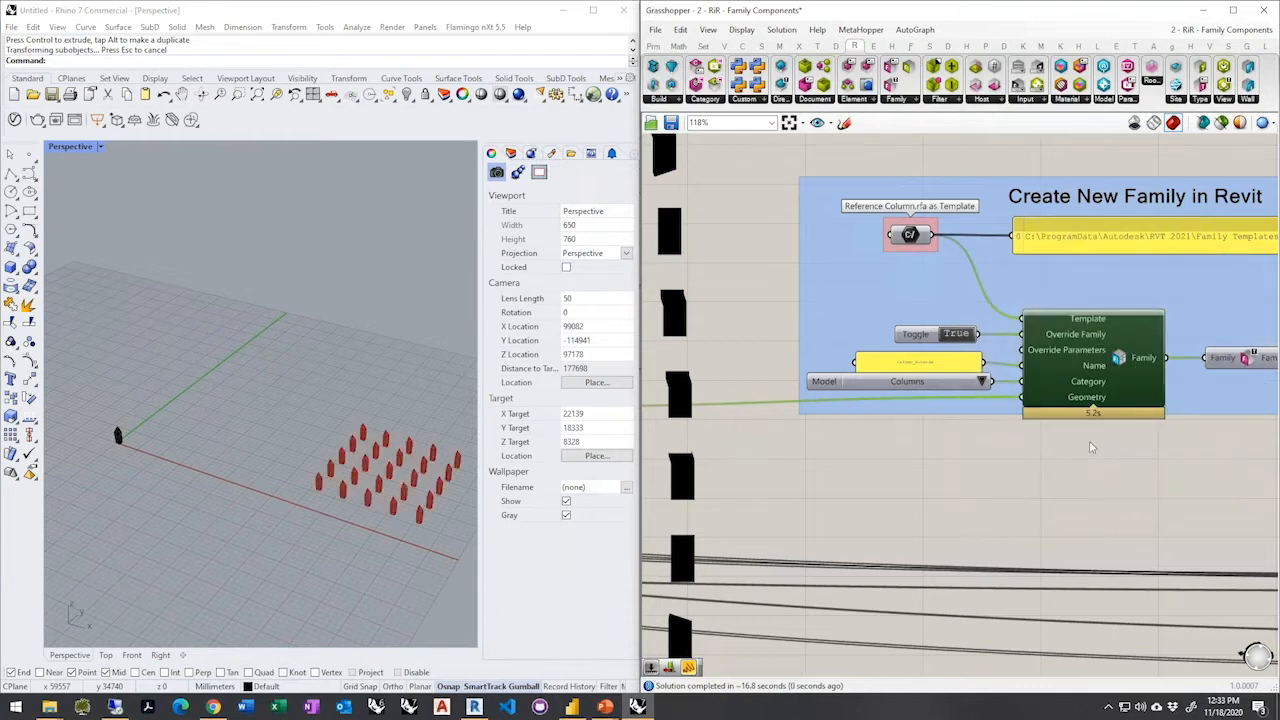
Examine the column grid up close in Rhino's perspective view
scroll(465, 470, up, 5)
scroll(437, 495, up, 5)
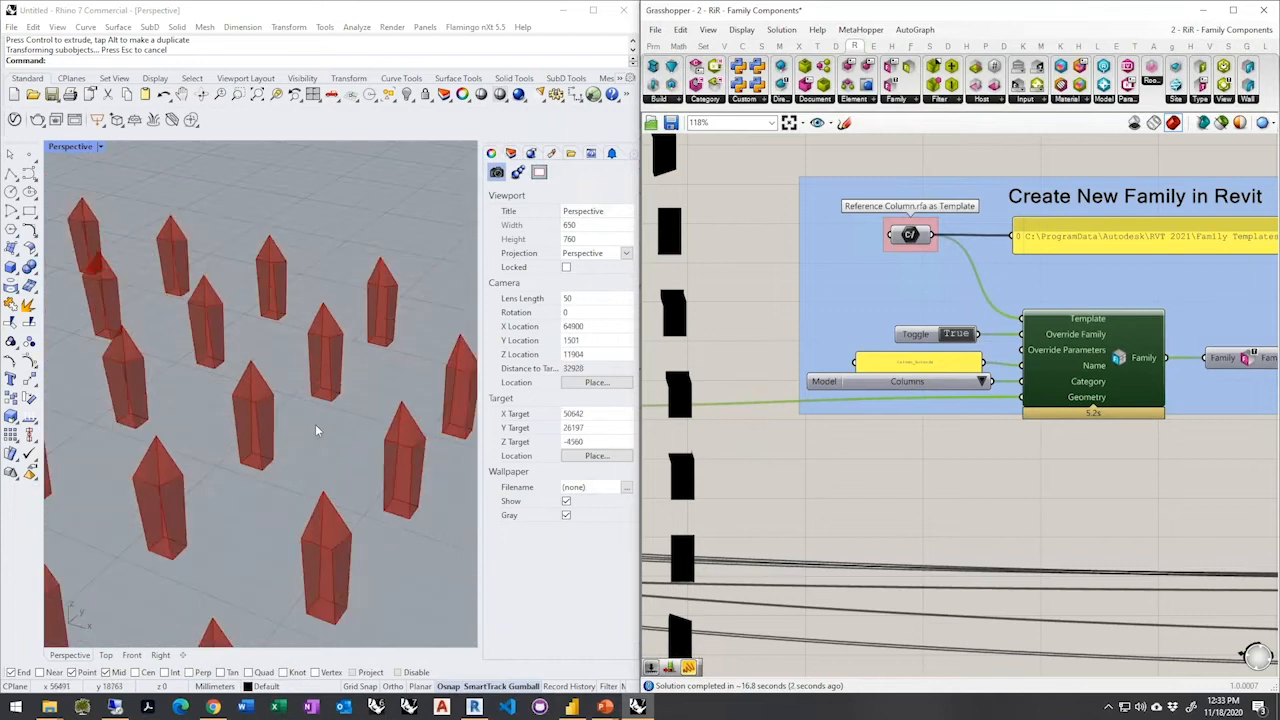
scroll(316, 425, down, 5)
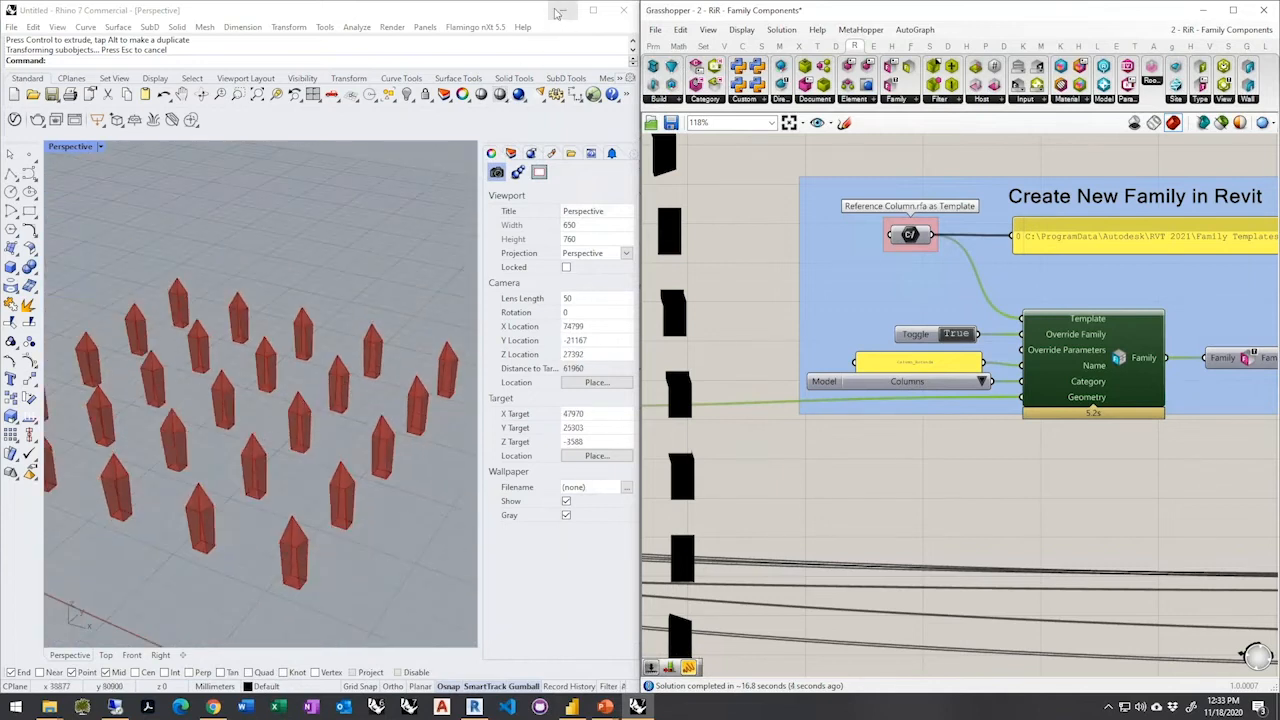
scroll(414, 410, down, 3)
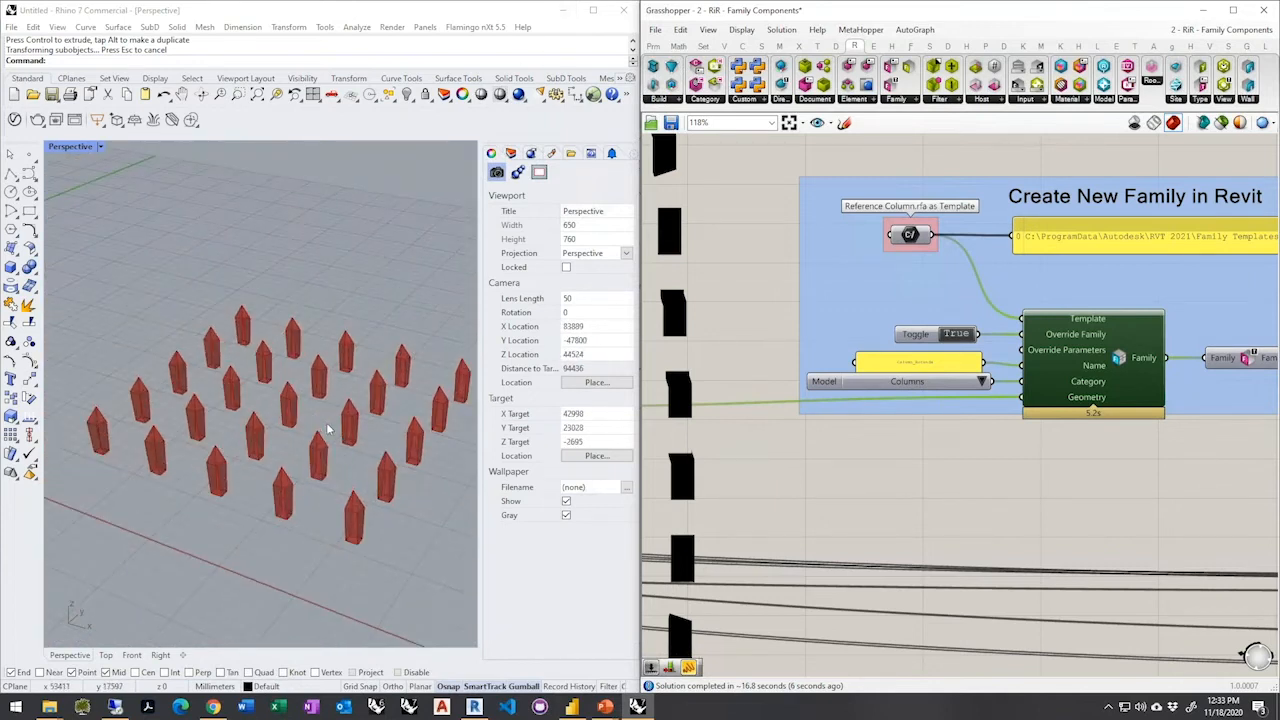
Move the Rhino window behind Grasshopper and examine the placed columns in the Revit 3D view
drag(498, 12, 797, 107)
scroll(414, 496, up, 5)
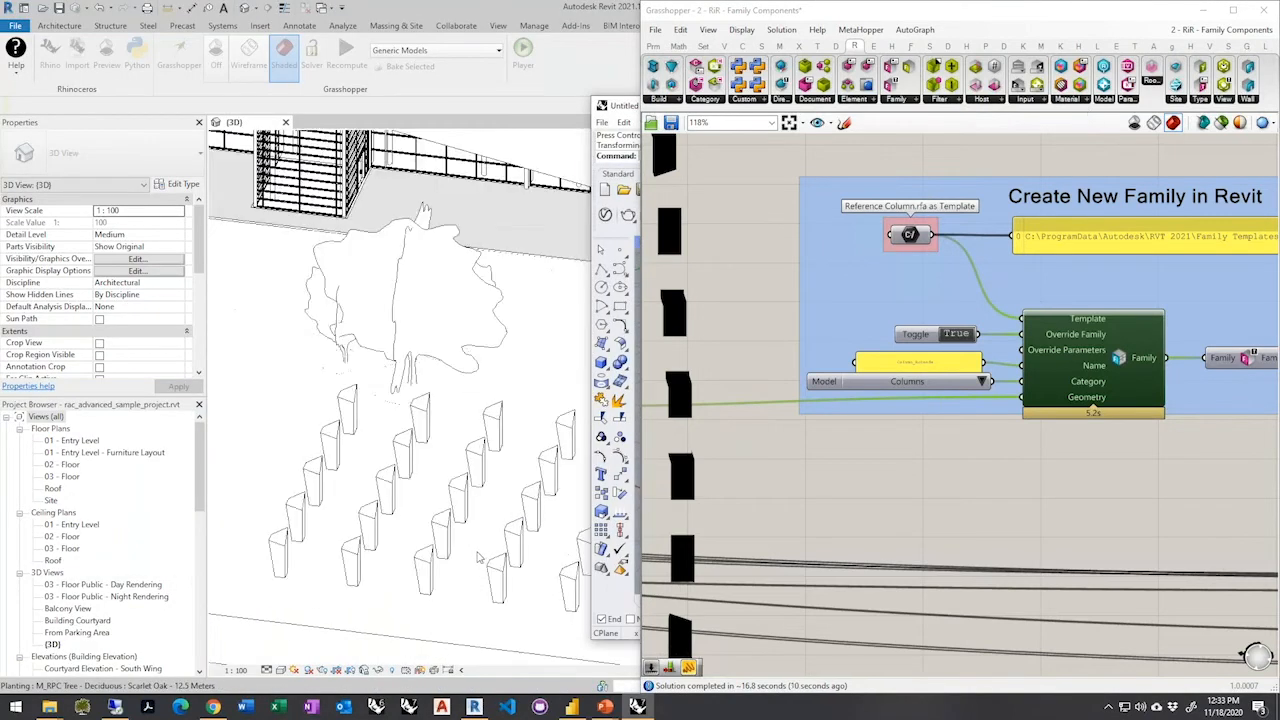
scroll(418, 492, down, 8)
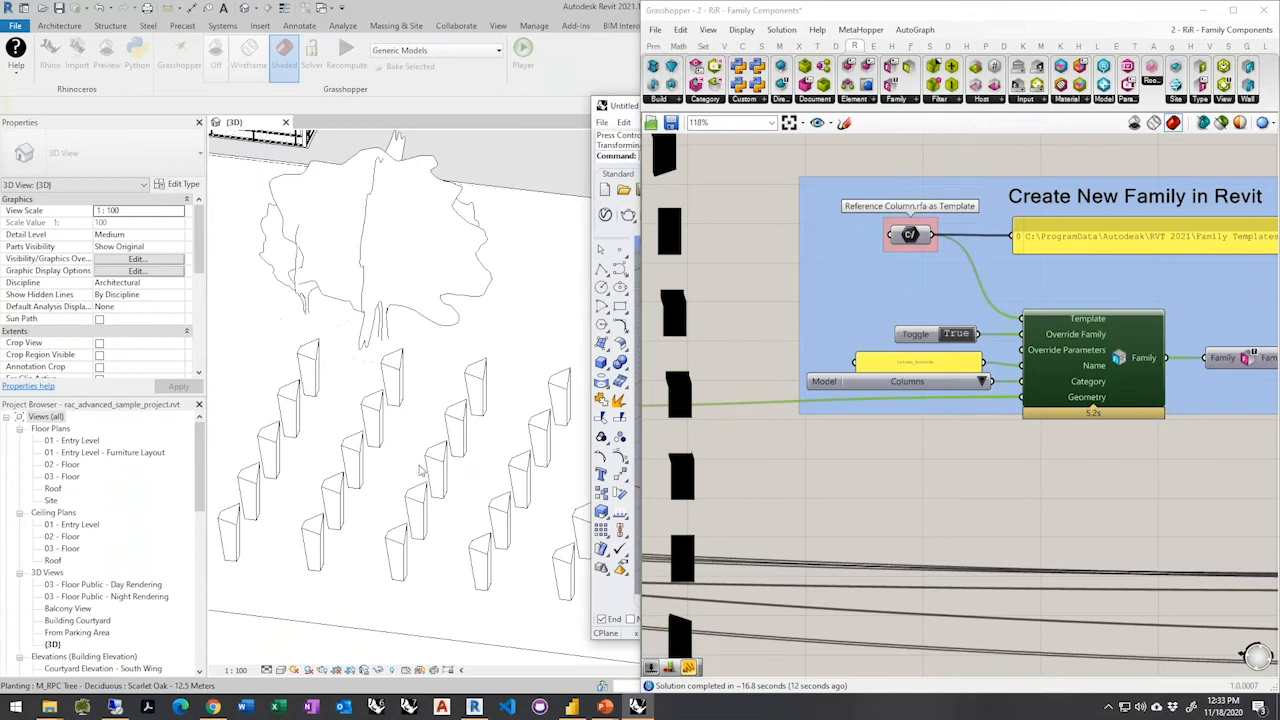
click(1047, 465)
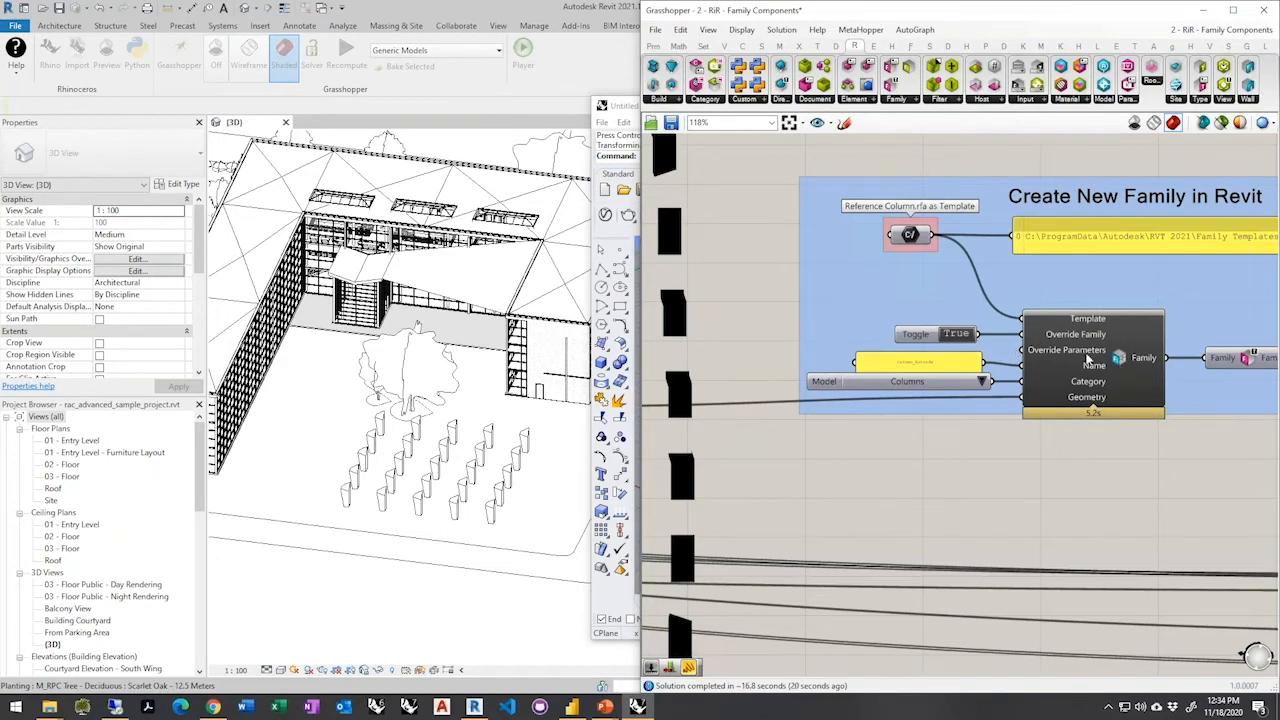
mouse_move(1088, 359)
shift+middle_drag(497, 522, 432, 504)
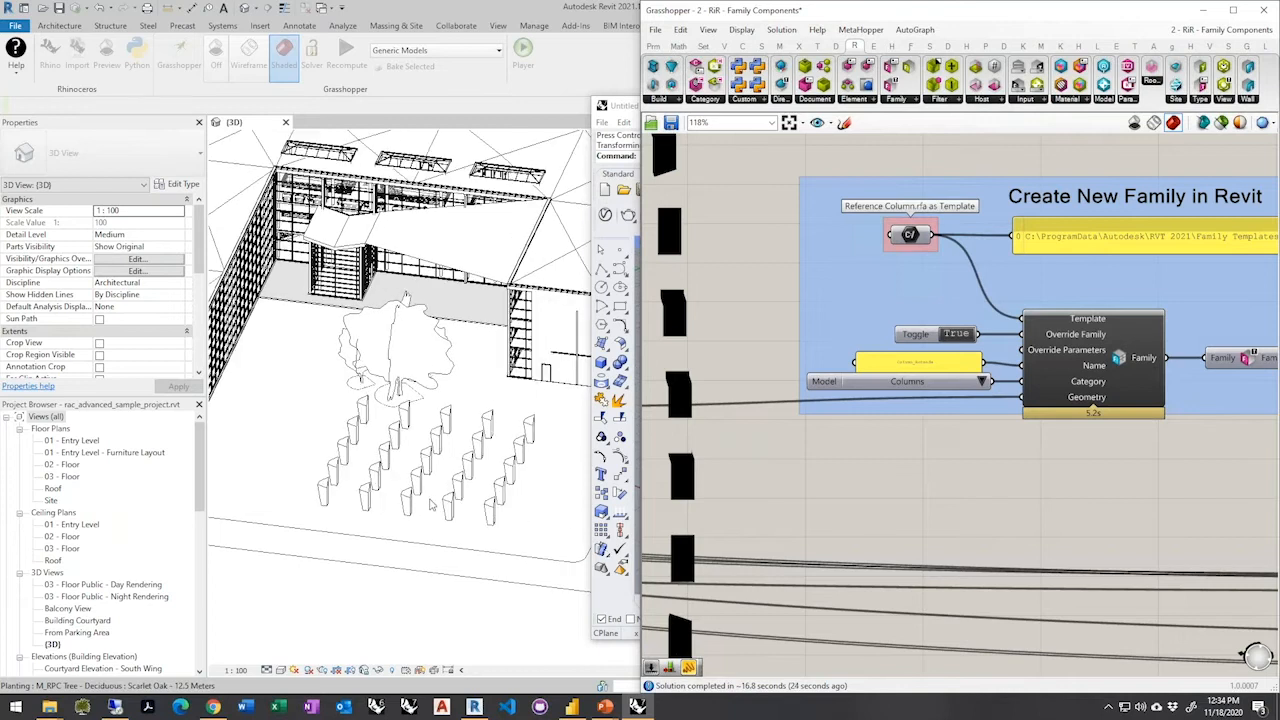
scroll(432, 504, up, 3)
scroll(407, 499, down, 3)
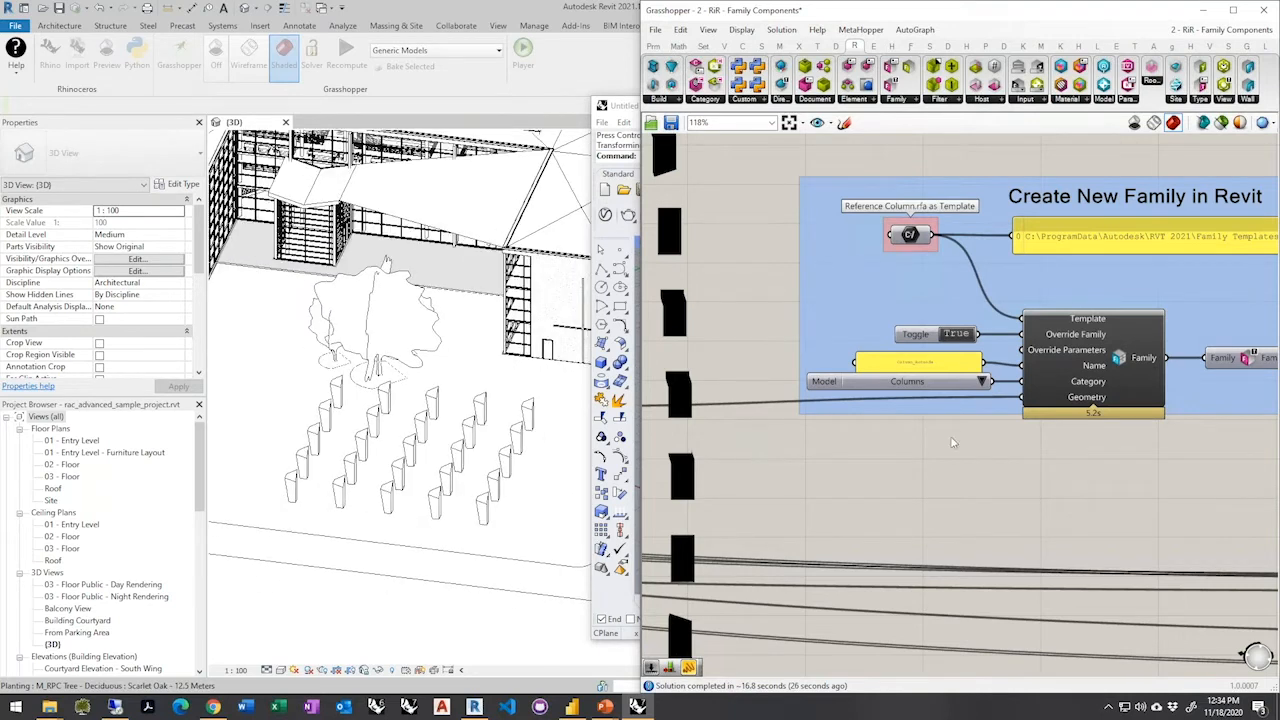
scroll(742, 461, down, 5)
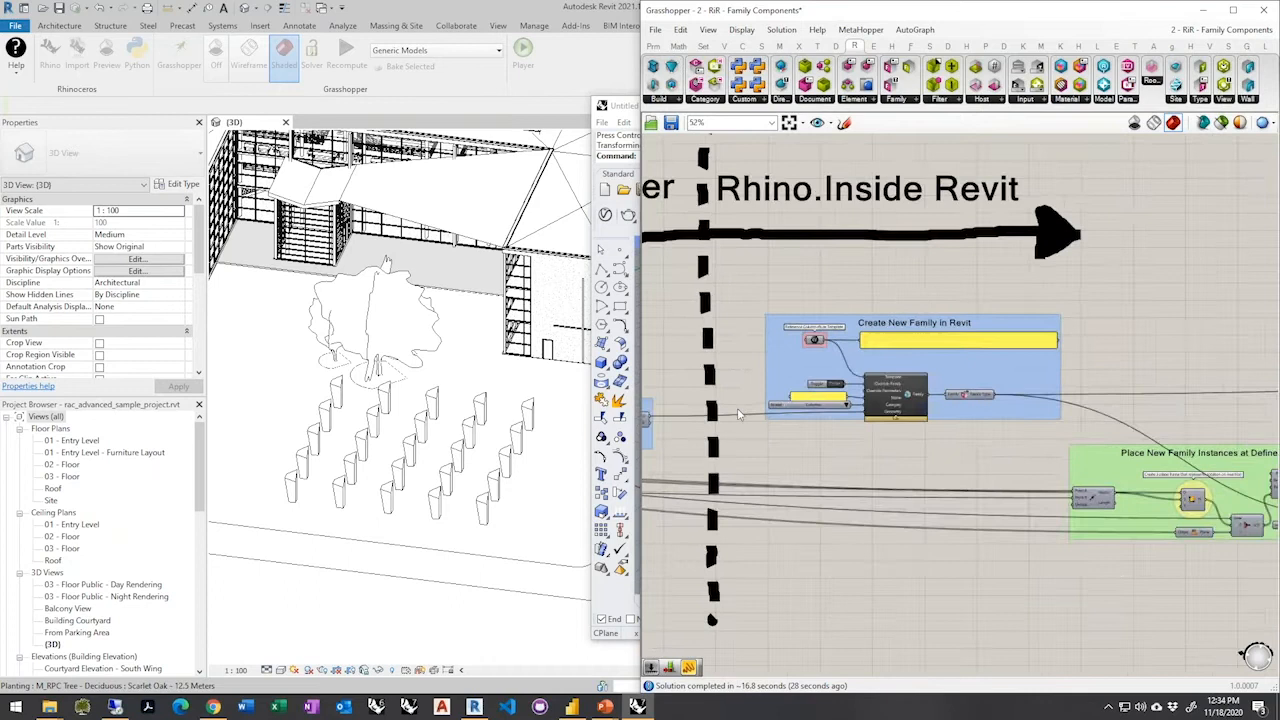
Examine the template, override toggle, name, category and geometry inputs of the Create New Family in Revit group
scroll(1157, 492, up, 2)
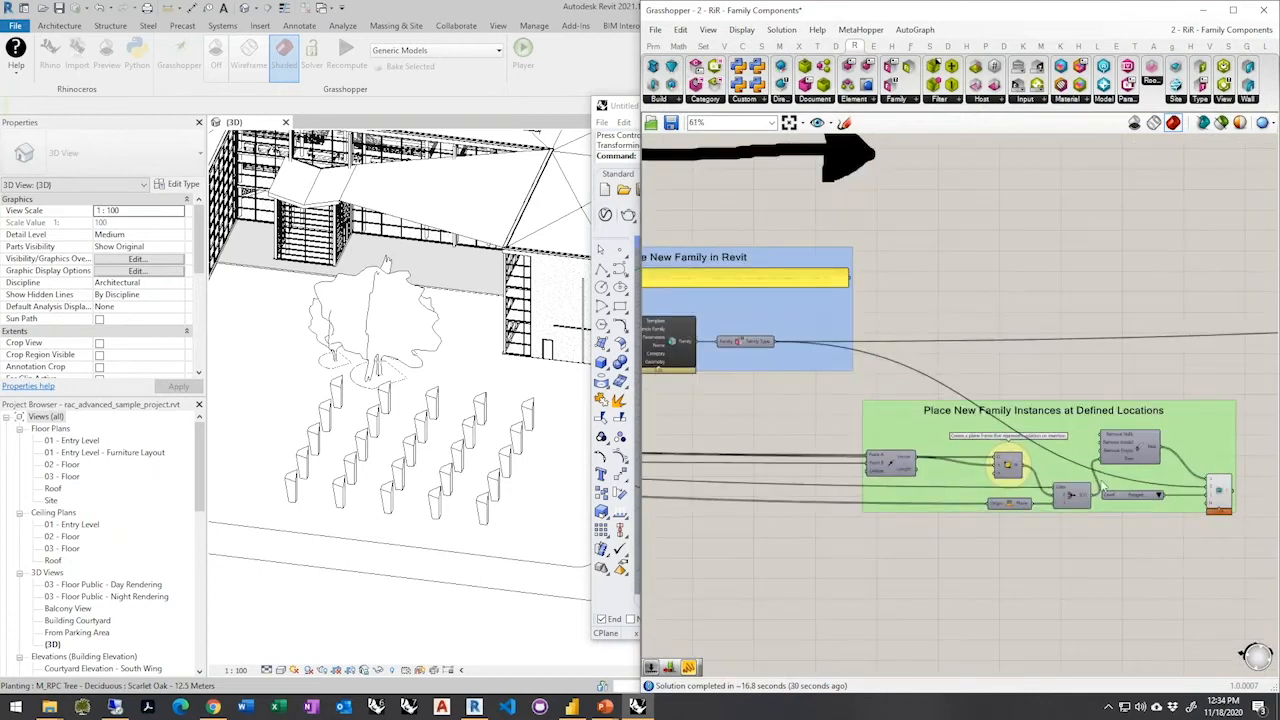
scroll(1183, 510, down, 2)
scroll(800, 400, up, 5)
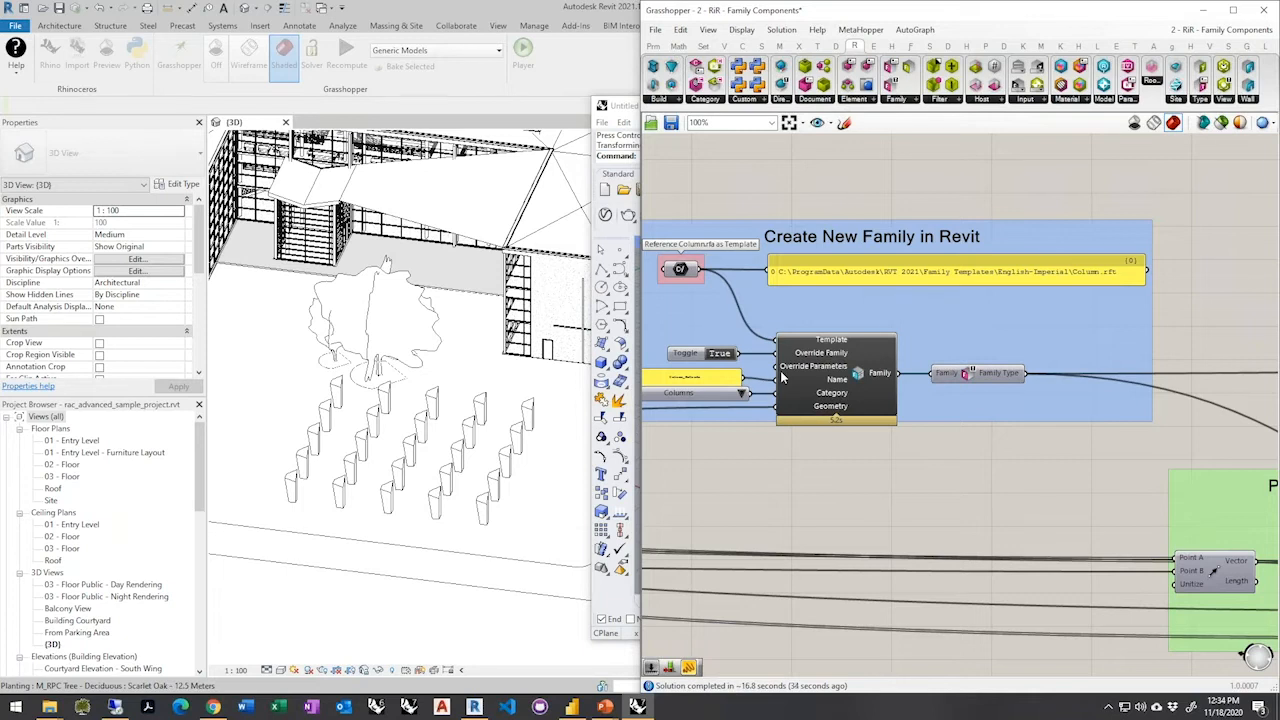
scroll(783, 377, down, 5)
scroll(876, 428, down, 3)
scroll(1107, 479, up, 2)
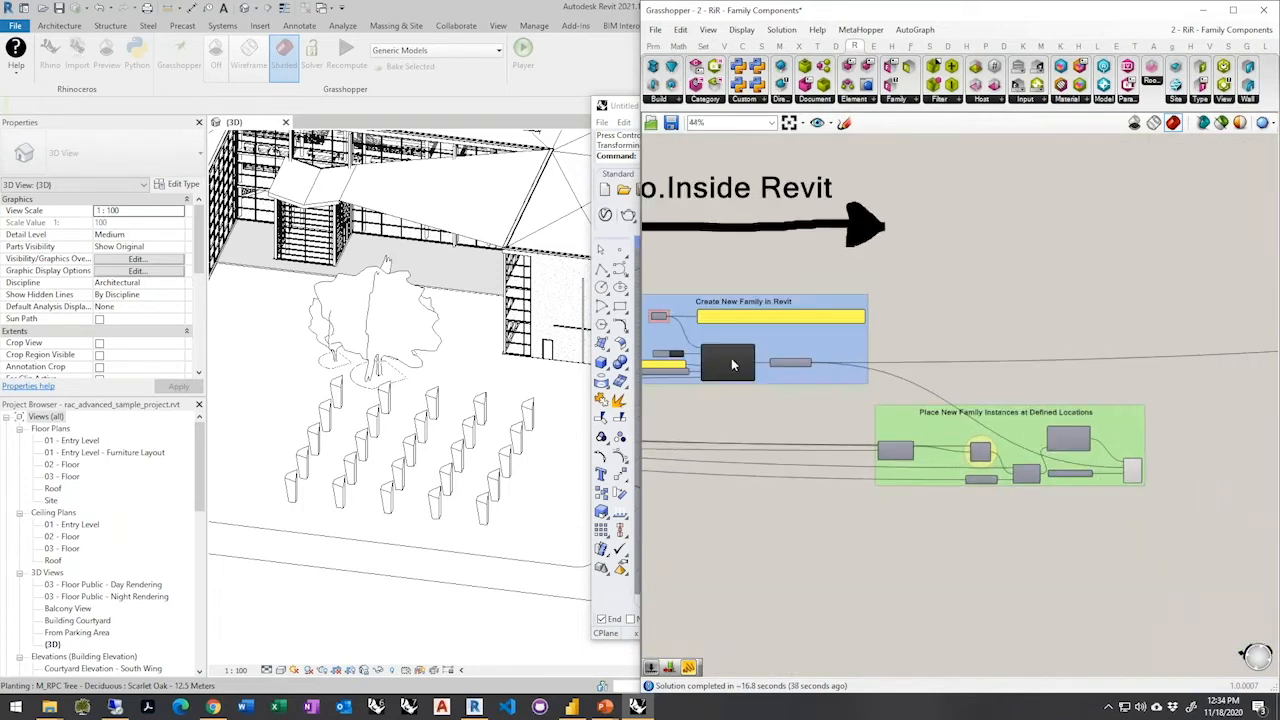
scroll(731, 358, up, 4)
scroll(807, 399, down, 4)
scroll(807, 399, up, 1)
scroll(783, 404, up, 5)
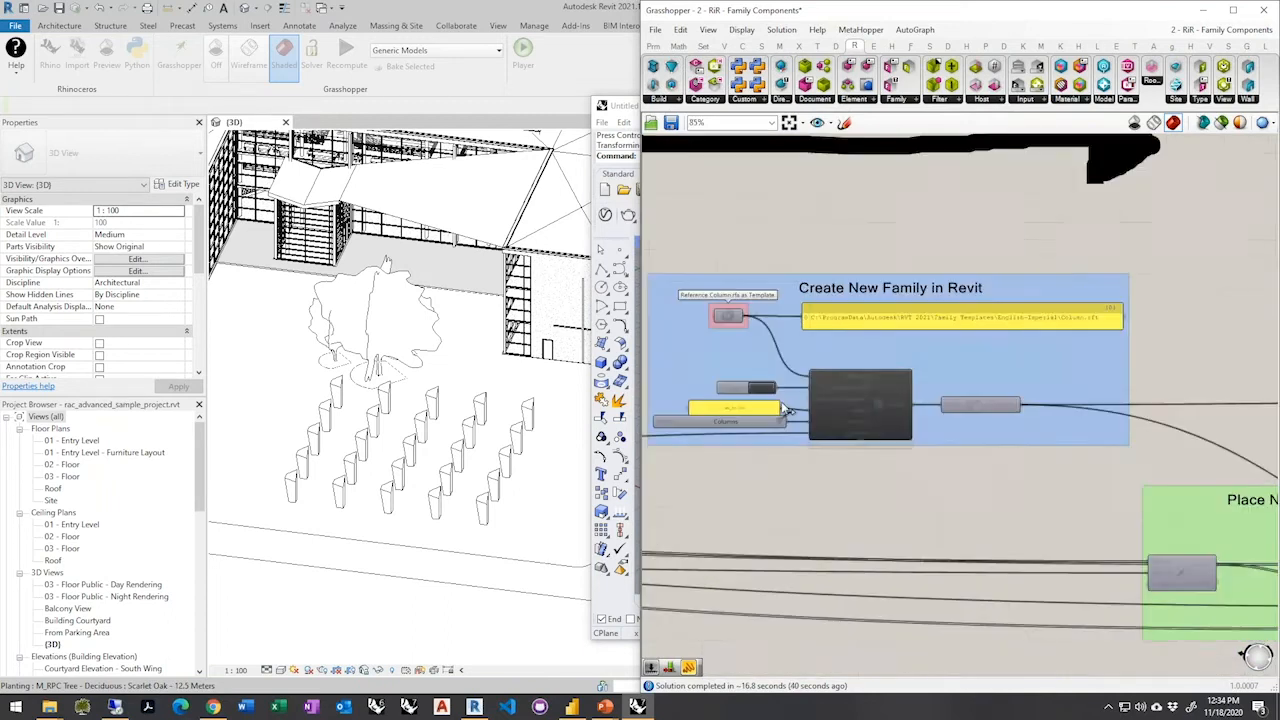
scroll(795, 406, down, 4)
Examine the Place New Family Instances at Defined Locations group, including the plane frame that sets the columns' rotation
right_drag(1056, 480, 864, 441)
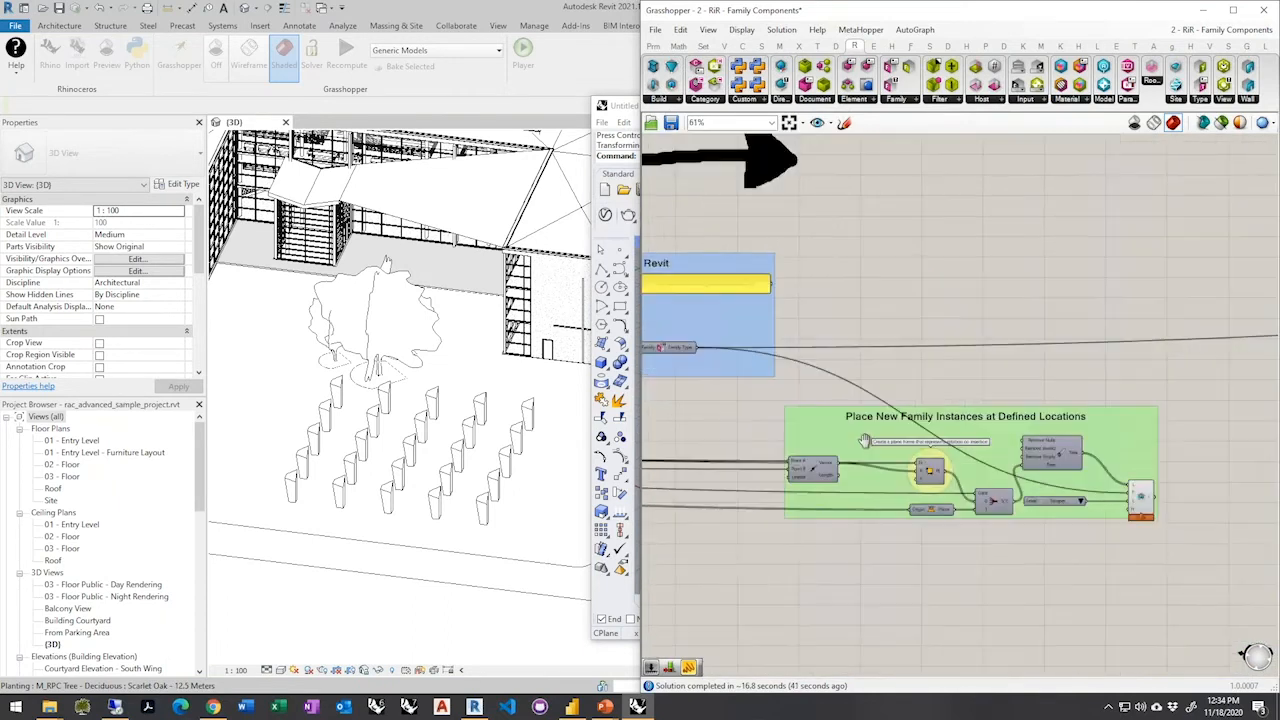
scroll(1053, 497, up, 1)
scroll(1092, 503, up, 1)
right_drag(1044, 490, 1059, 480)
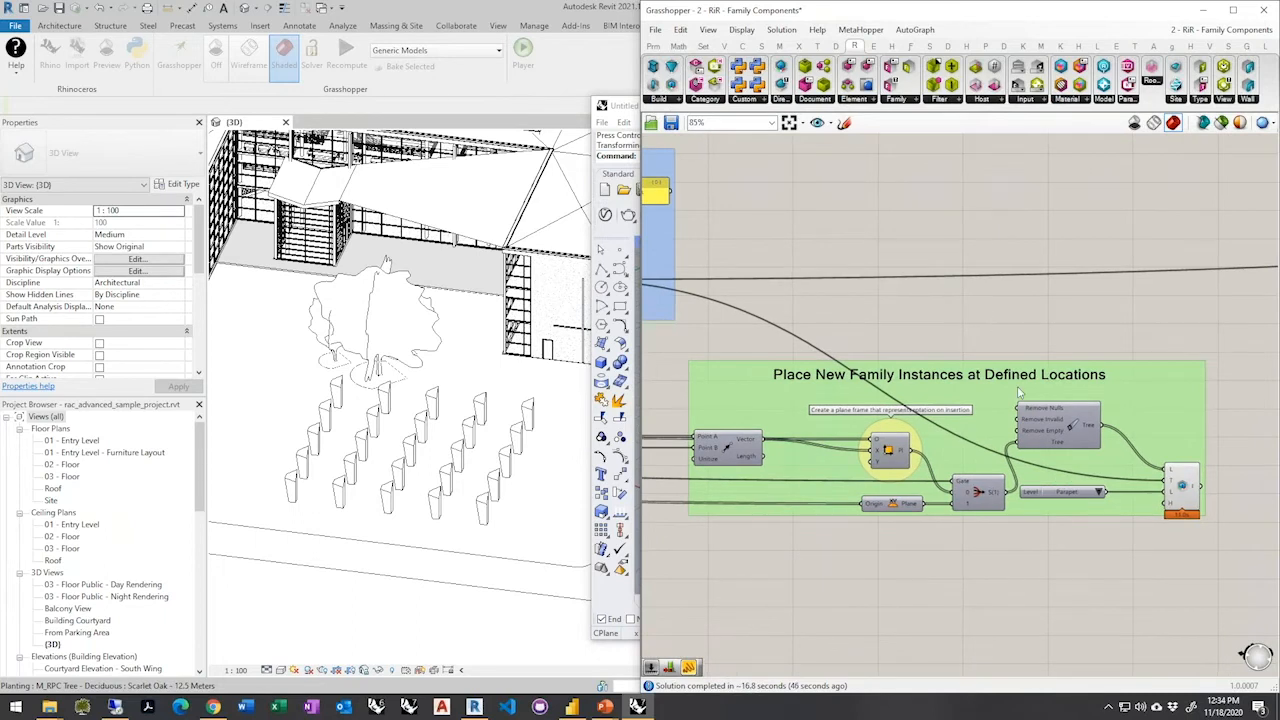
scroll(1200, 492, down, 5)
scroll(829, 394, up, 5)
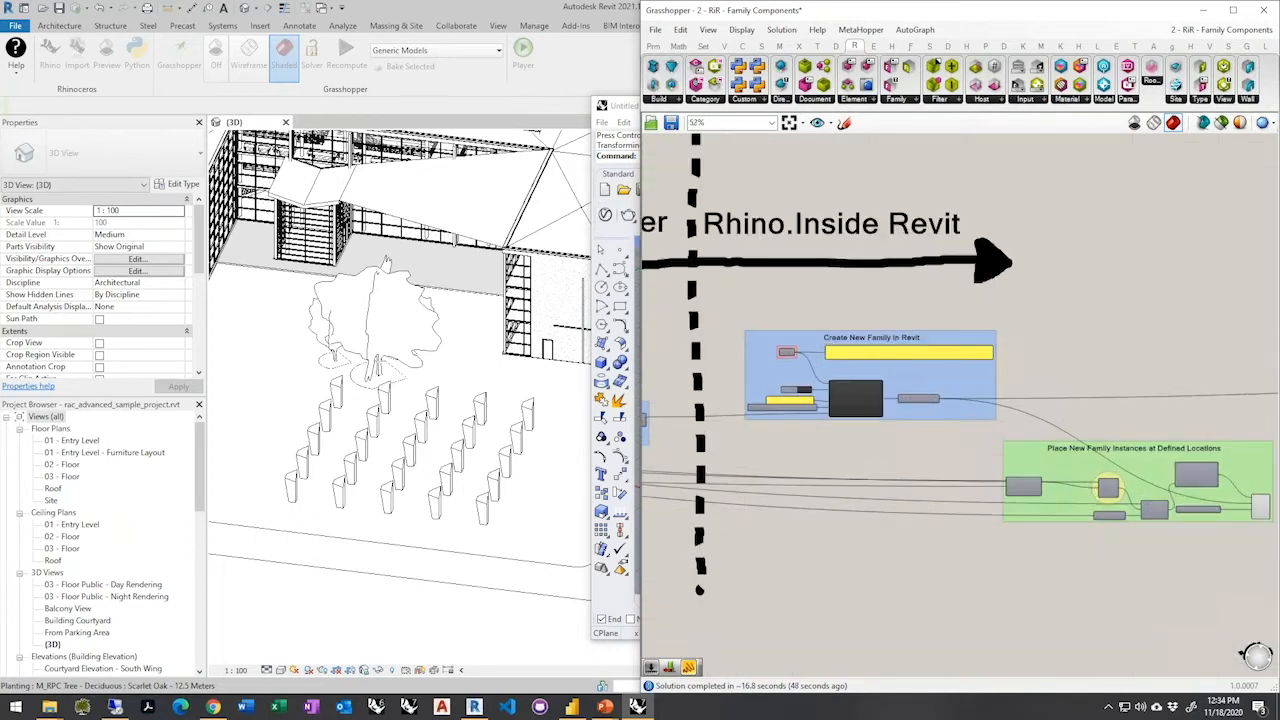
right_drag(1076, 446, 809, 332)
right_drag(934, 388, 706, 375)
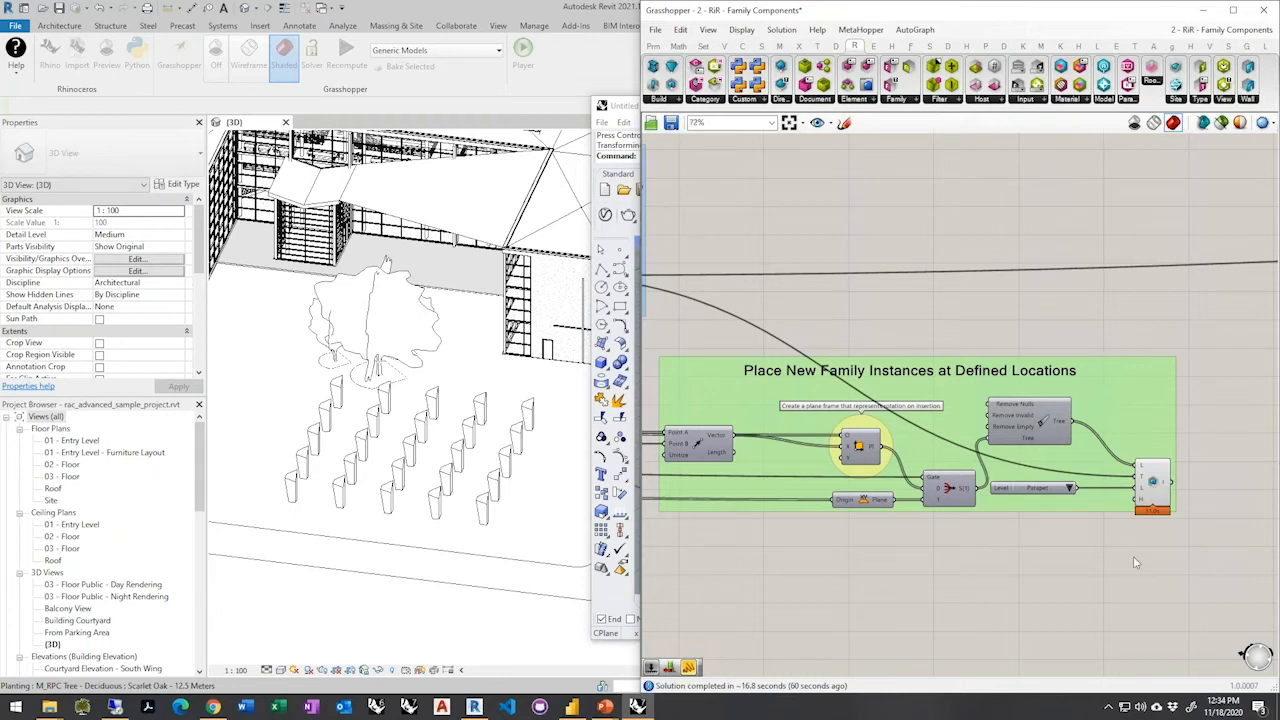
Set the Boolean toggle in the Specify Column Locations group to False to place the columns on the circular layout
scroll(965, 556, down, 5)
scroll(688, 502, up, 3)
right_drag(690, 503, 838, 464)
scroll(884, 538, up, 1)
scroll(884, 536, up, 3)
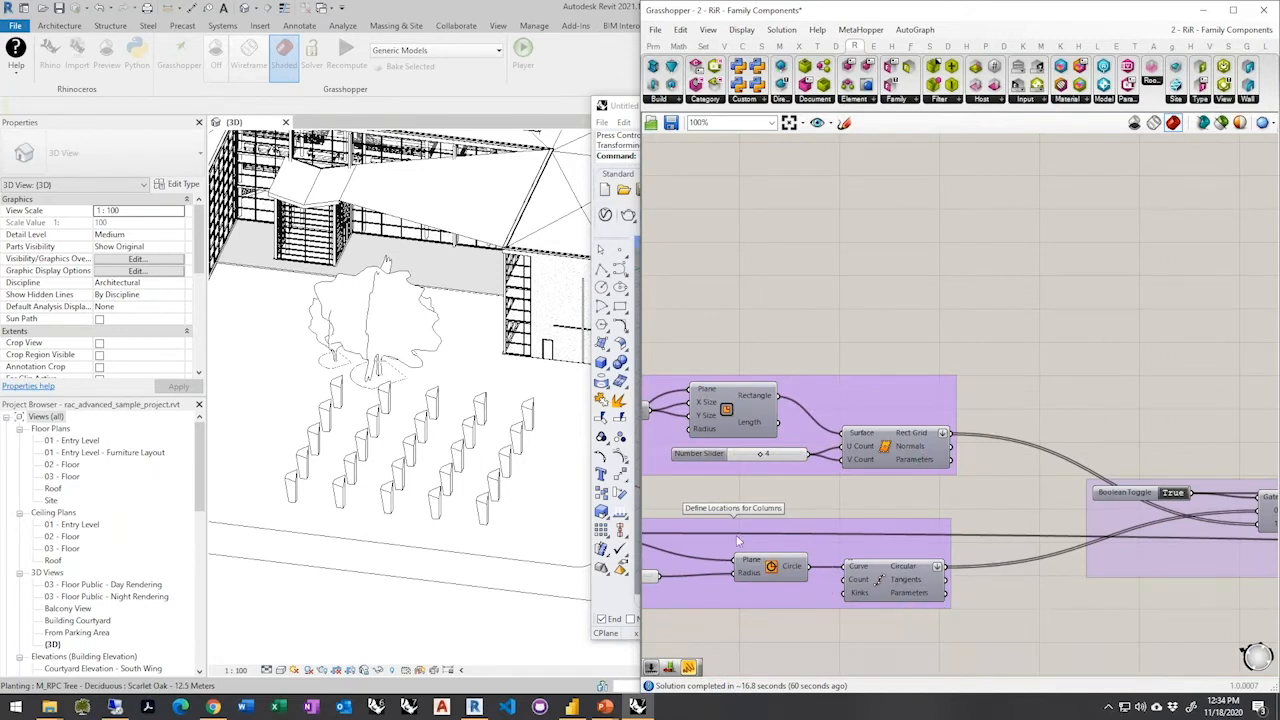
right_drag(853, 503, 768, 459)
click(1097, 447)
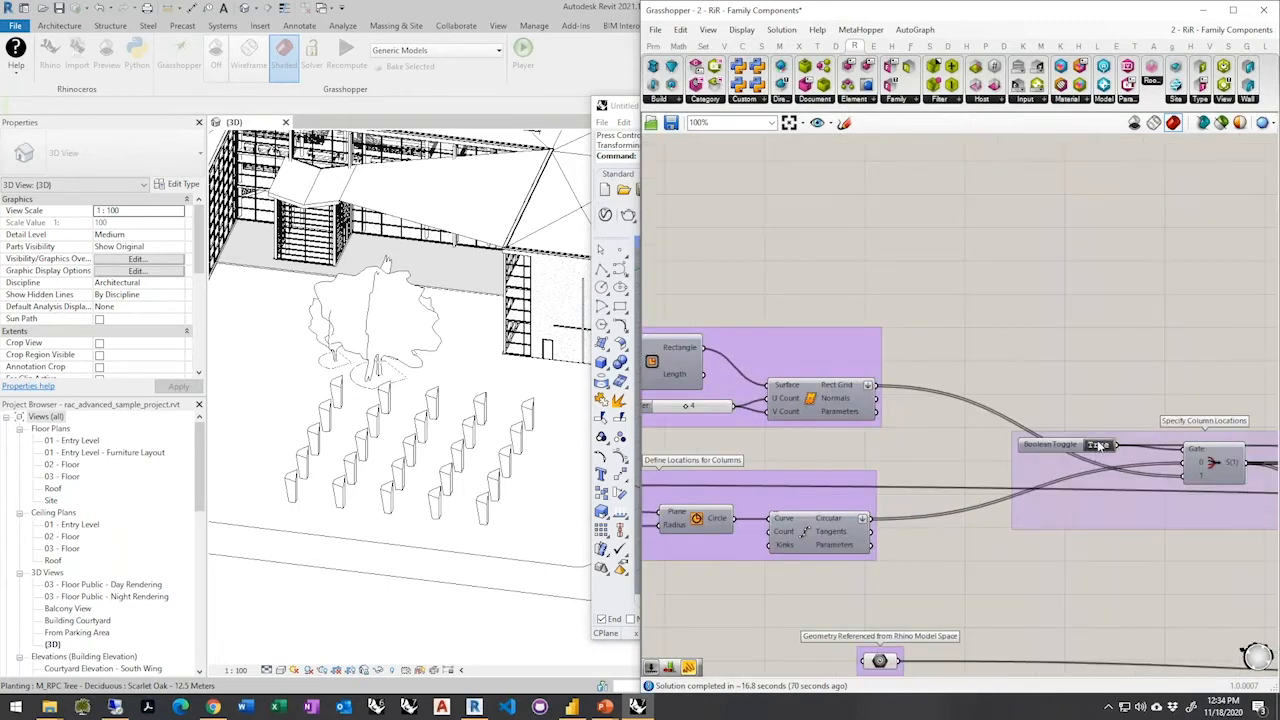
right_drag(1216, 473, 1149, 470)
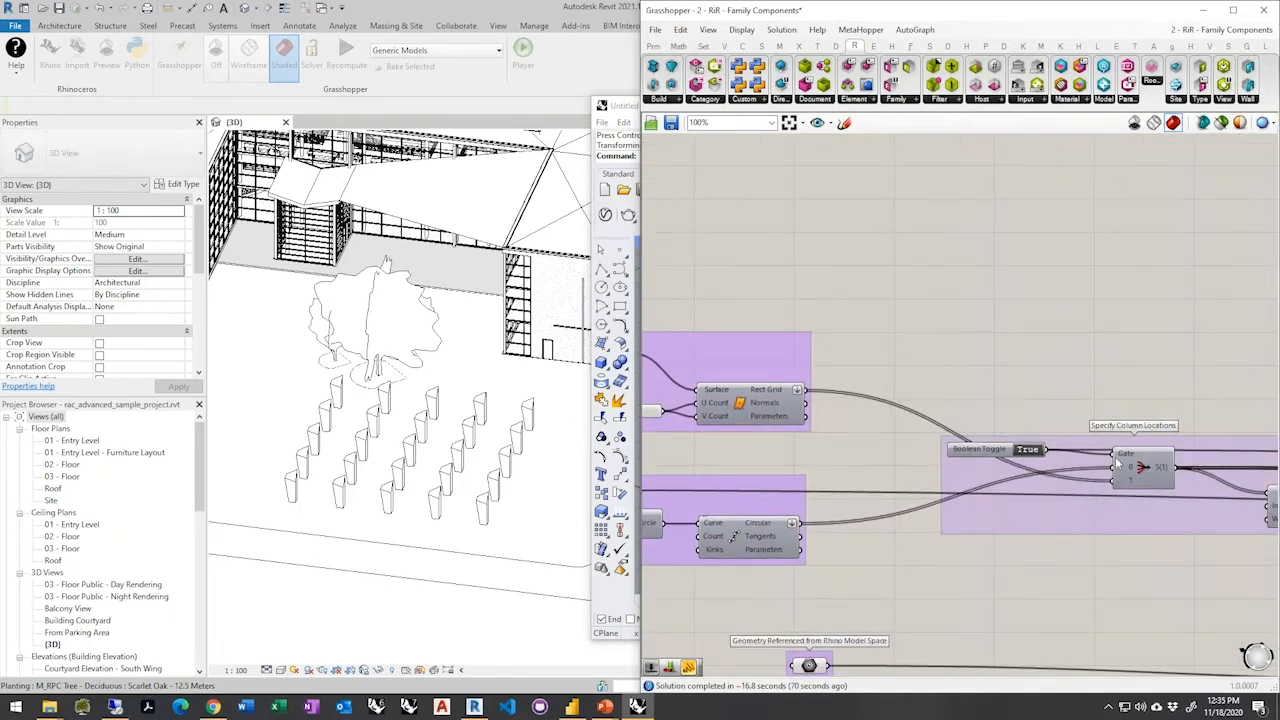
double_click(1030, 451)
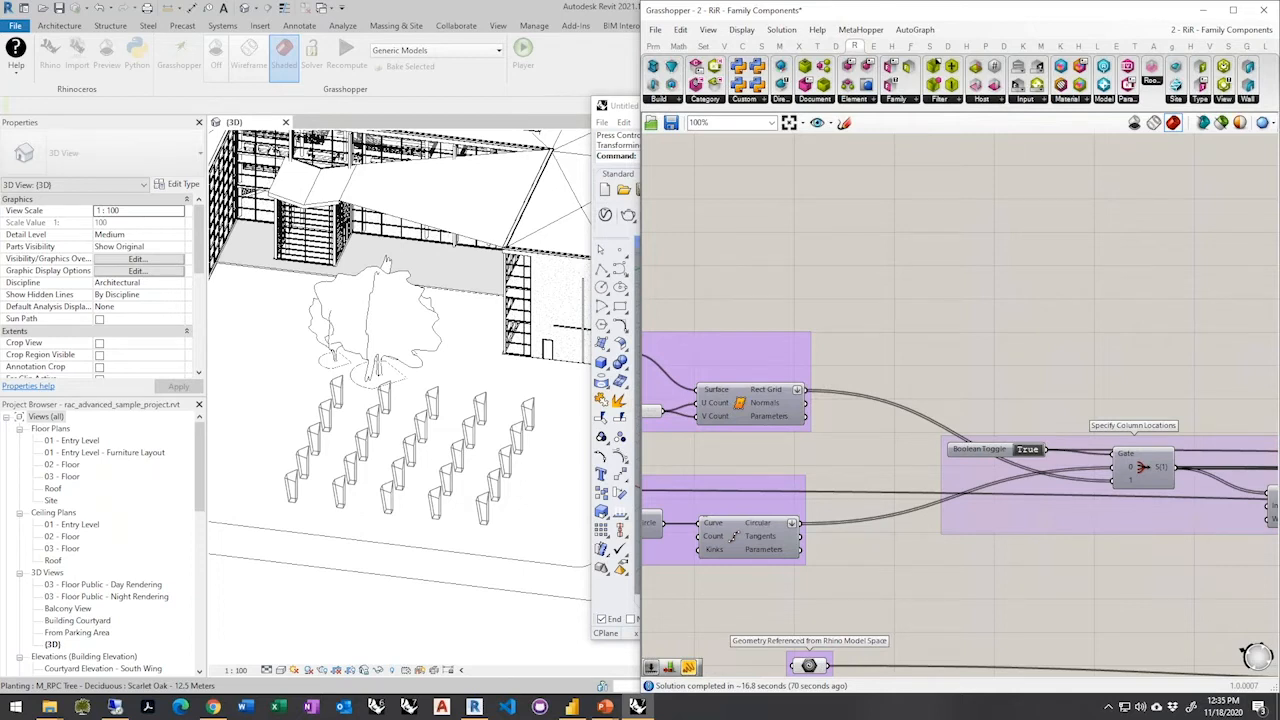
Examine the circular column arrangement in the Revit 3D view and the instance placement group in the Grasshopper definition
scroll(502, 516, up, 3)
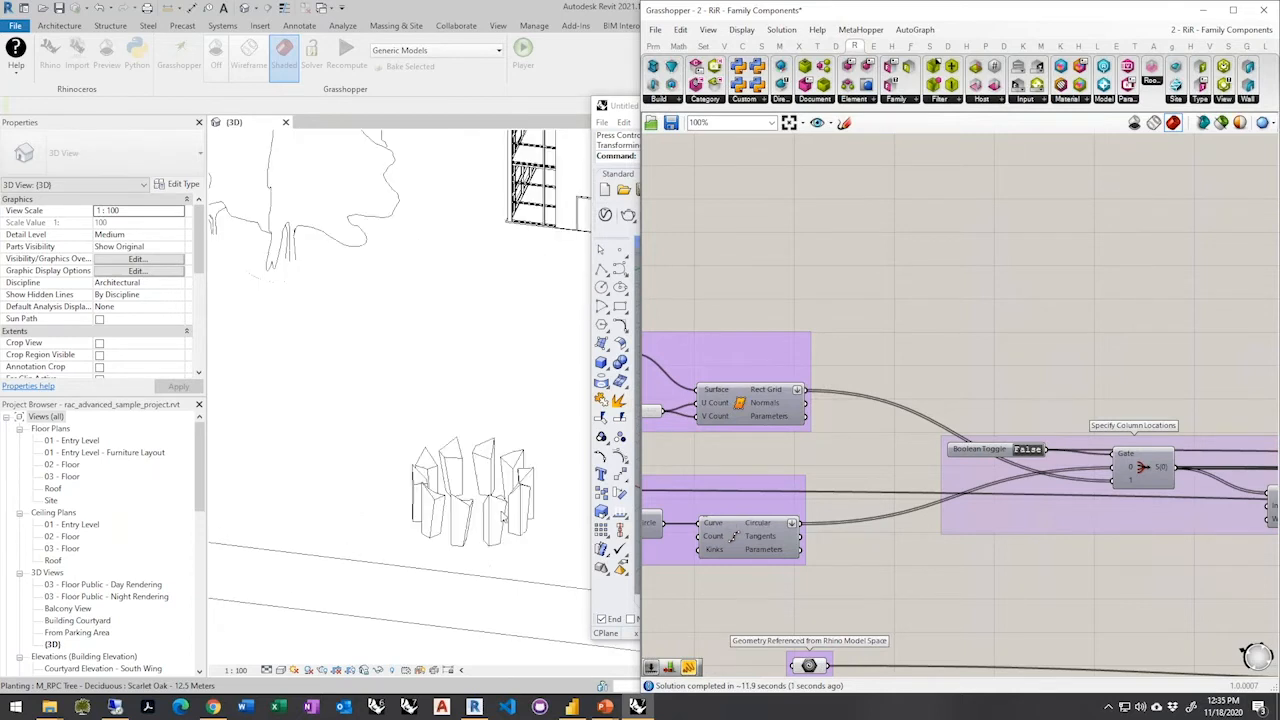
scroll(502, 516, up, 3)
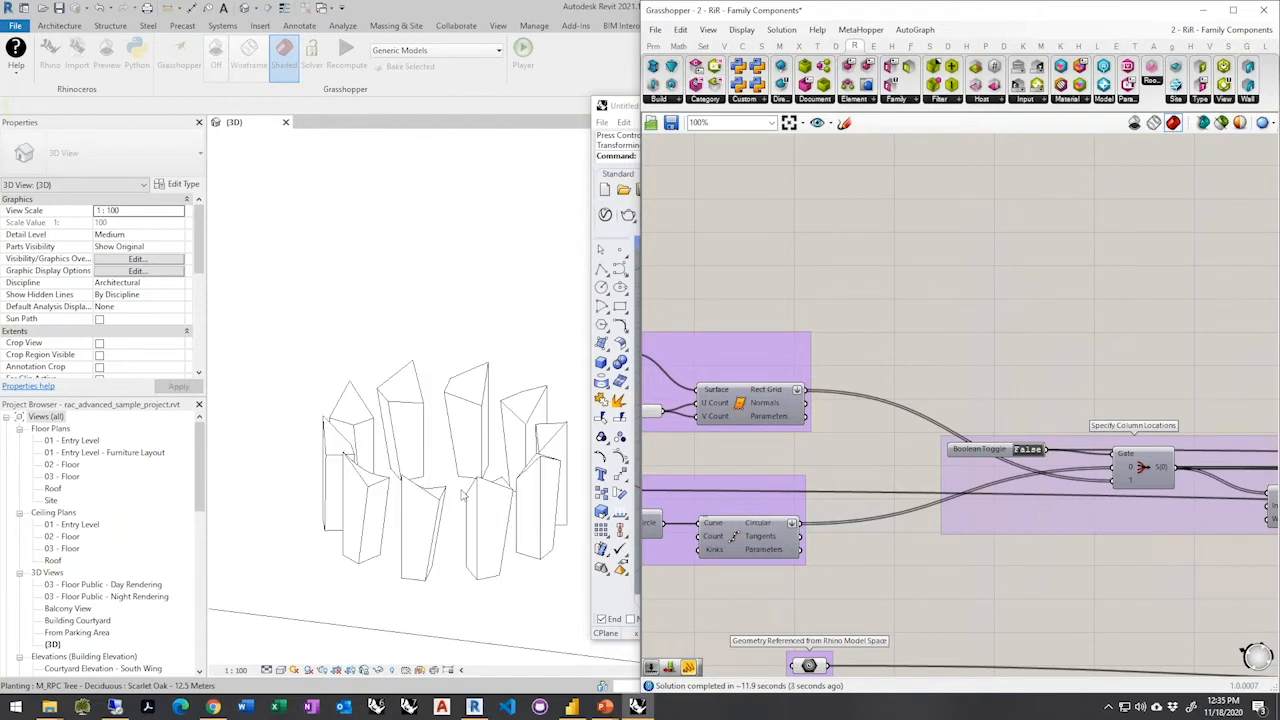
scroll(465, 495, down, 5)
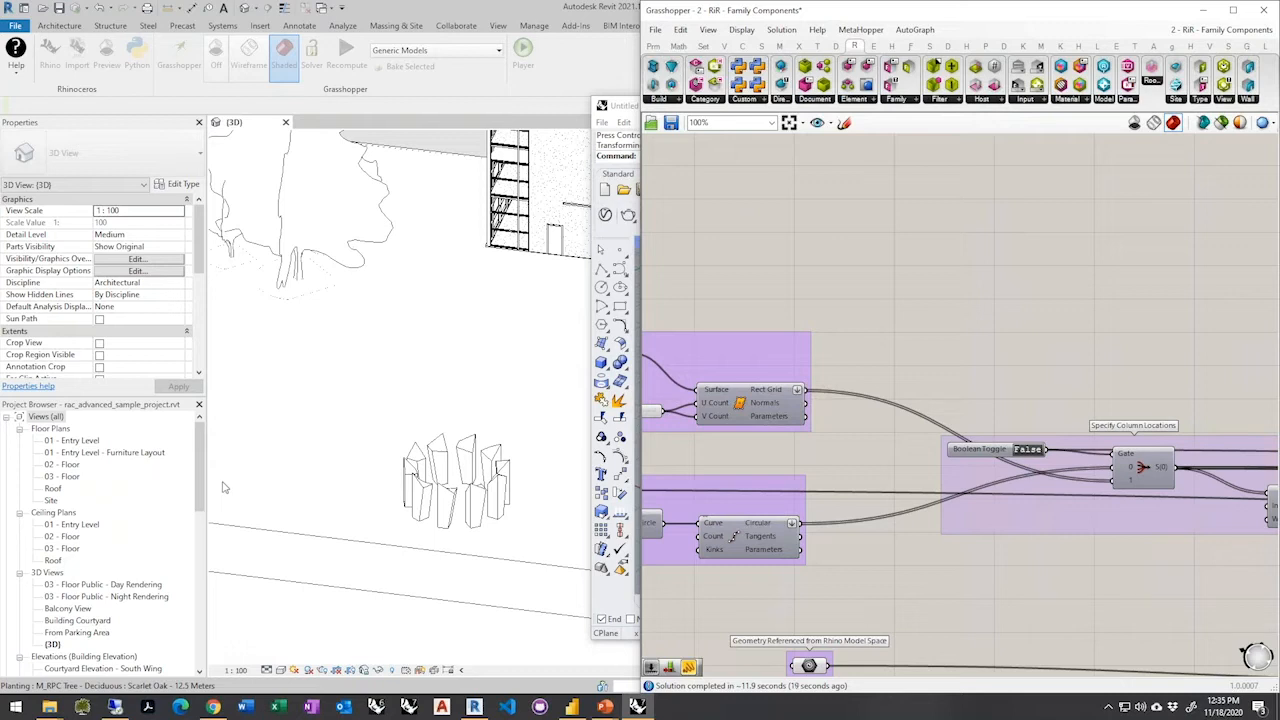
scroll(778, 355, down, 3)
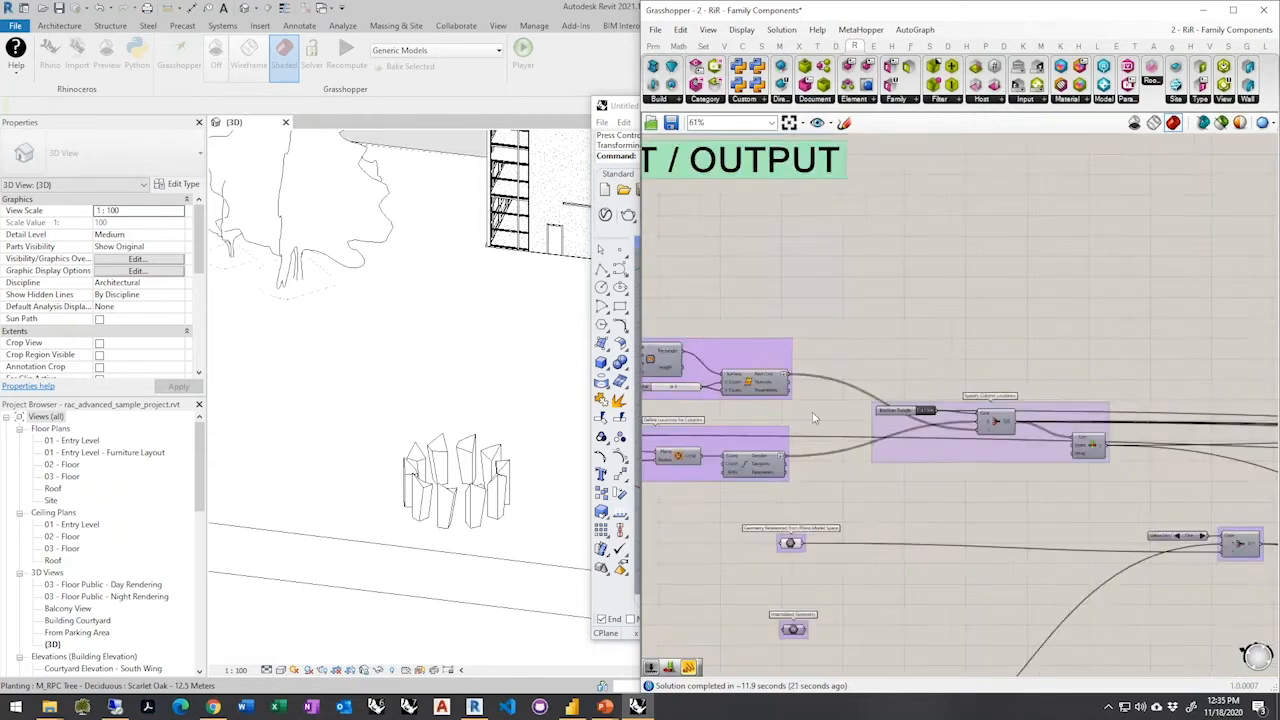
scroll(813, 418, down, 6)
right_drag(1038, 432, 740, 342)
right_drag(1002, 408, 891, 501)
scroll(928, 408, up, 6)
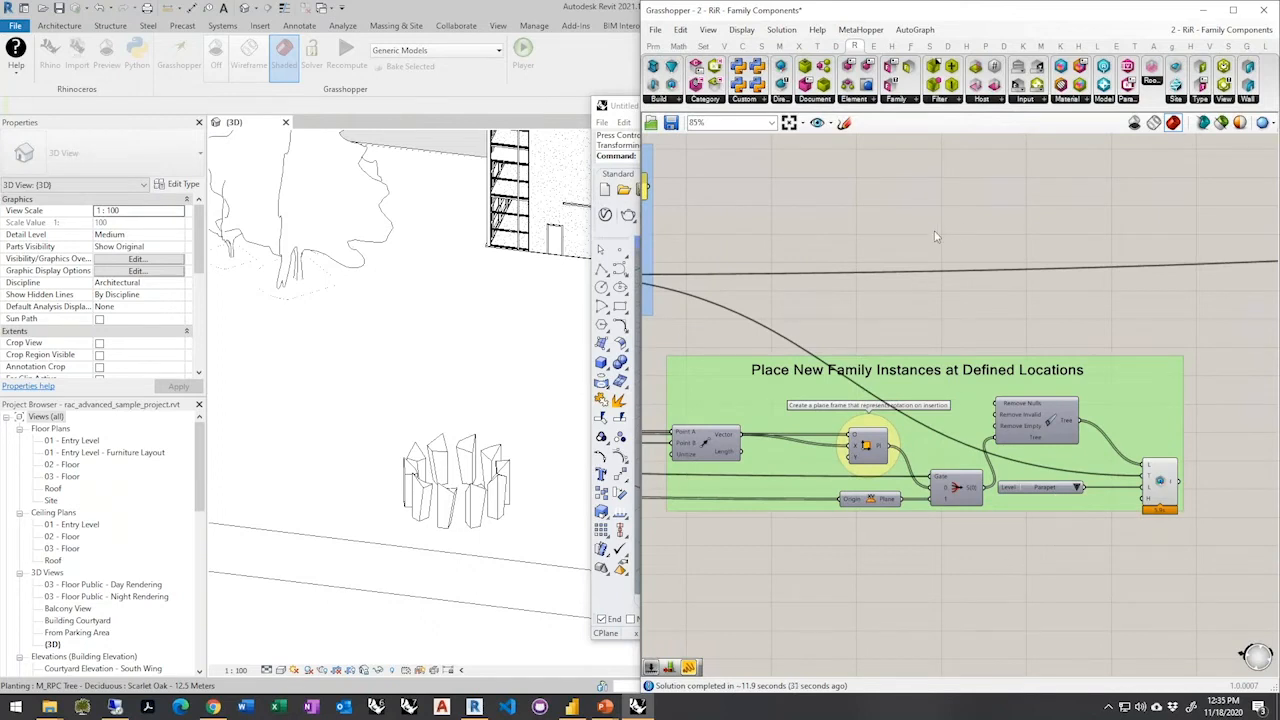
Save the Family Components definition and switch to the 0 - All RiR Components definition
key(ctrl+s)
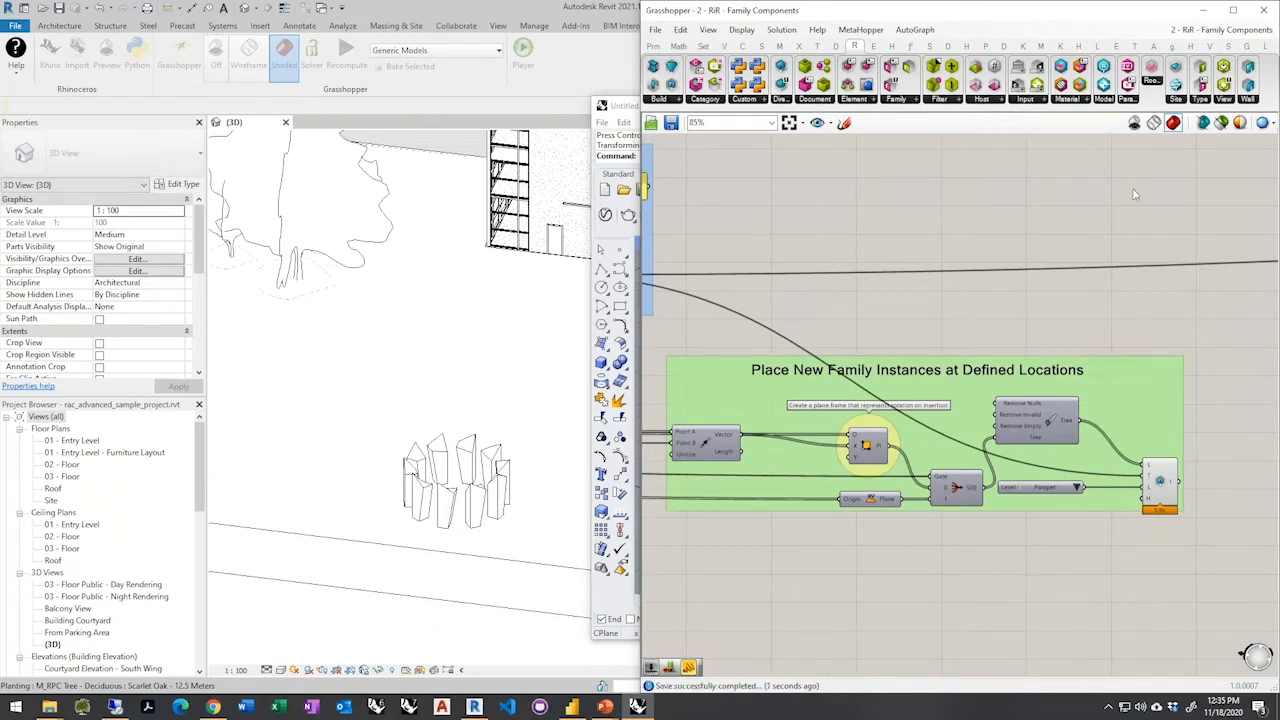
click(1241, 31)
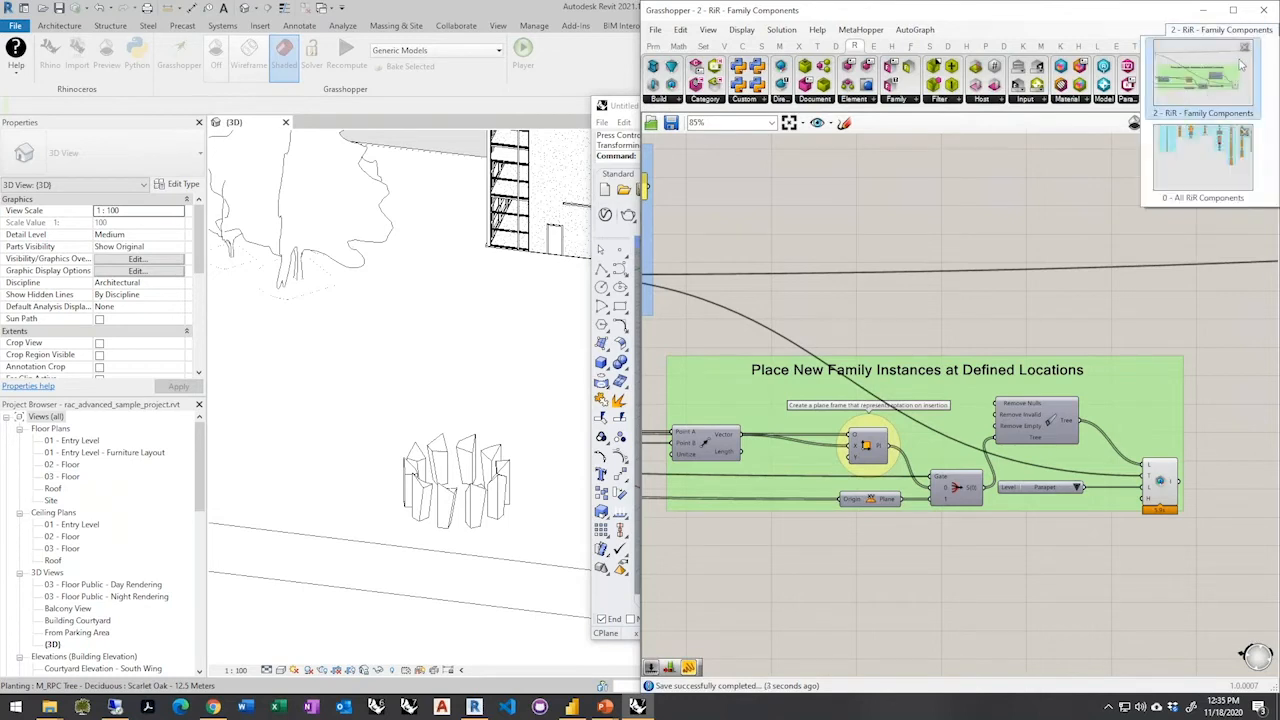
click(1203, 158)
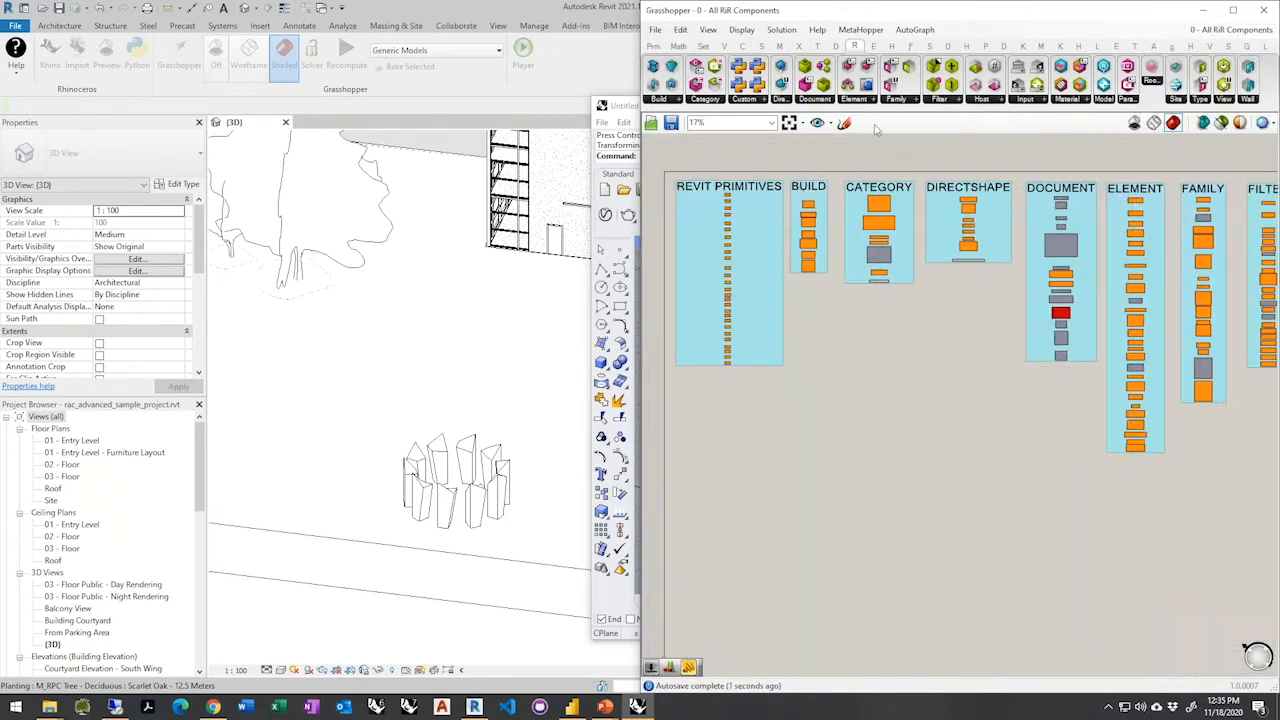
click(657, 31)
click(690, 60)
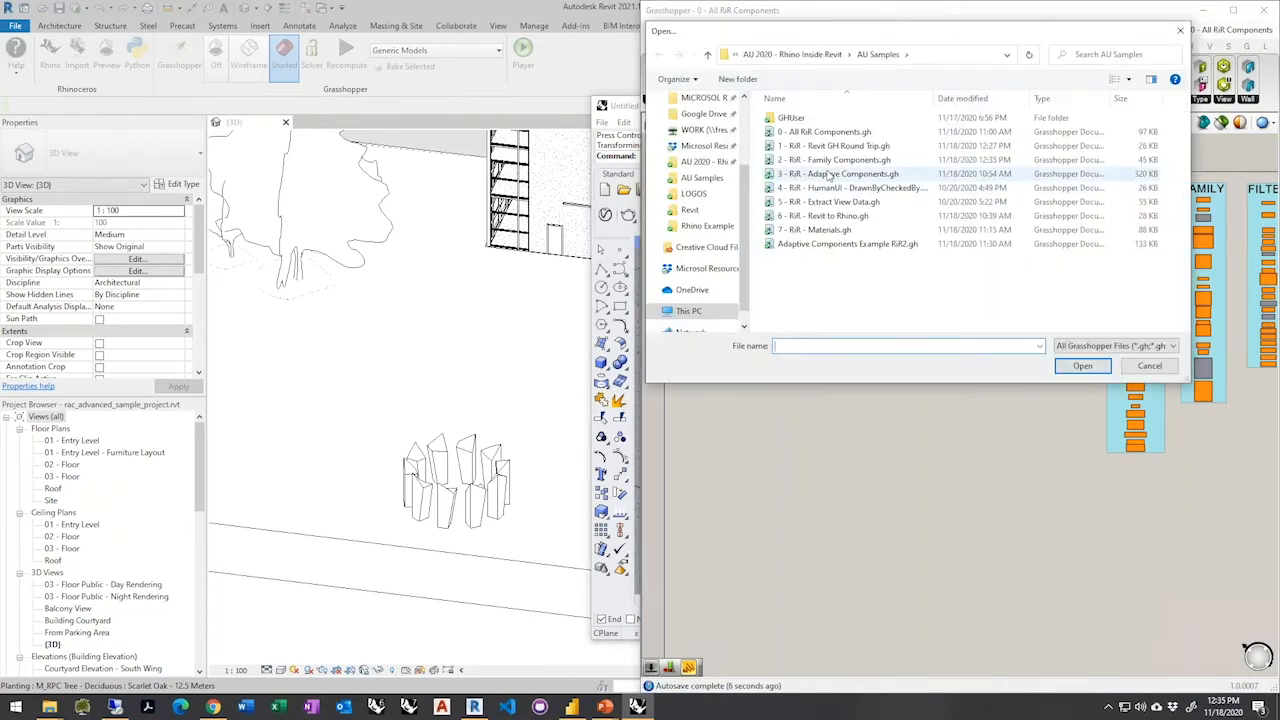
click(828, 174)
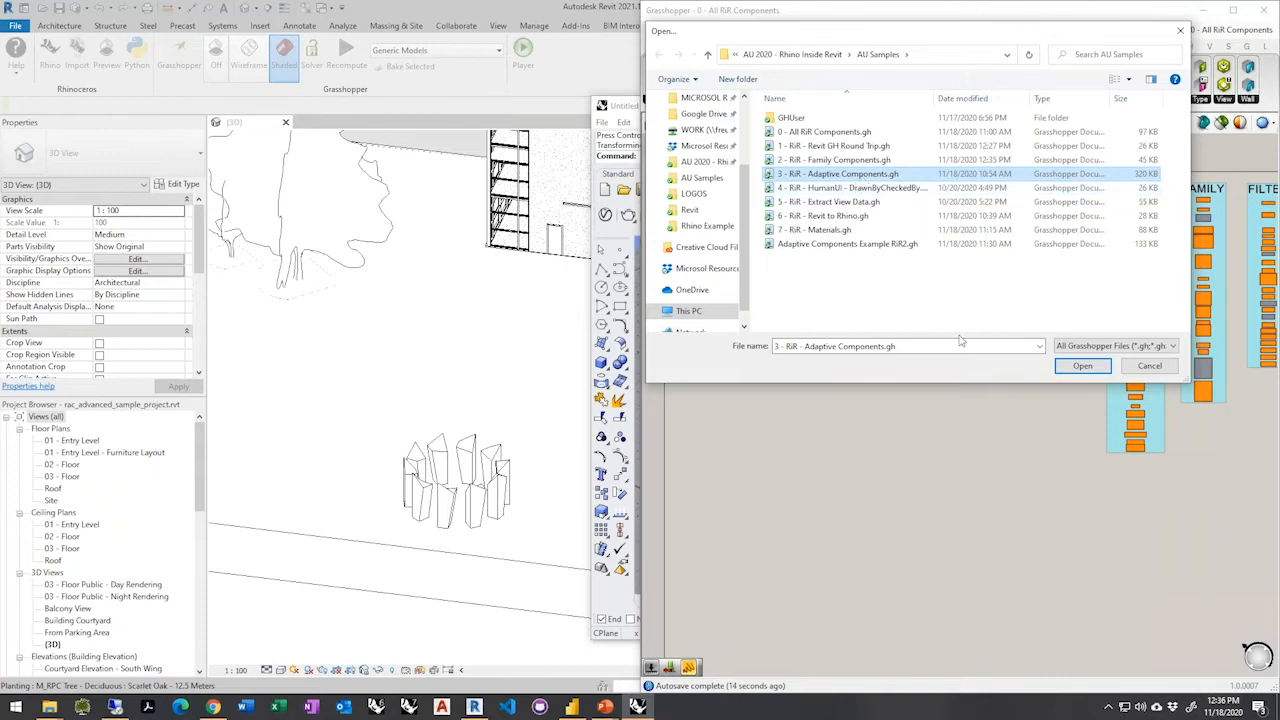
click(1150, 367)
Lock the Grasshopper solver and open the definition 3 - RiR - Adaptive Components.gh
right_click(870, 465)
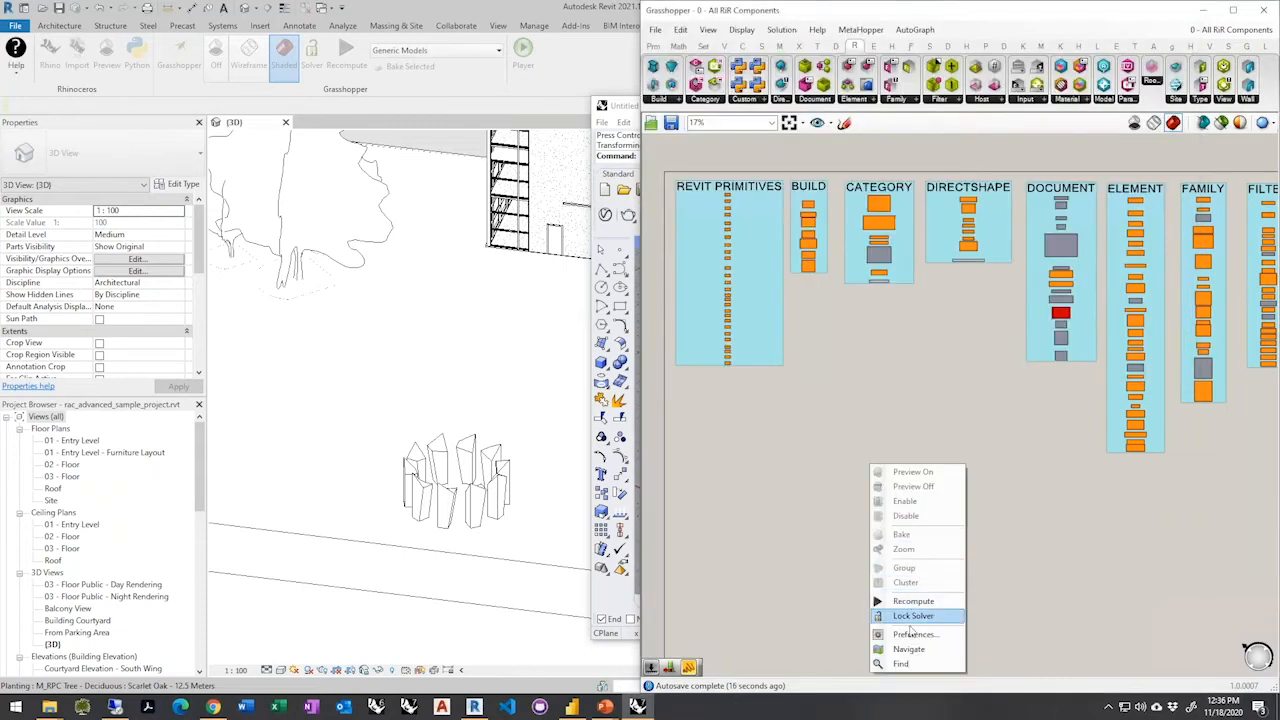
click(913, 617)
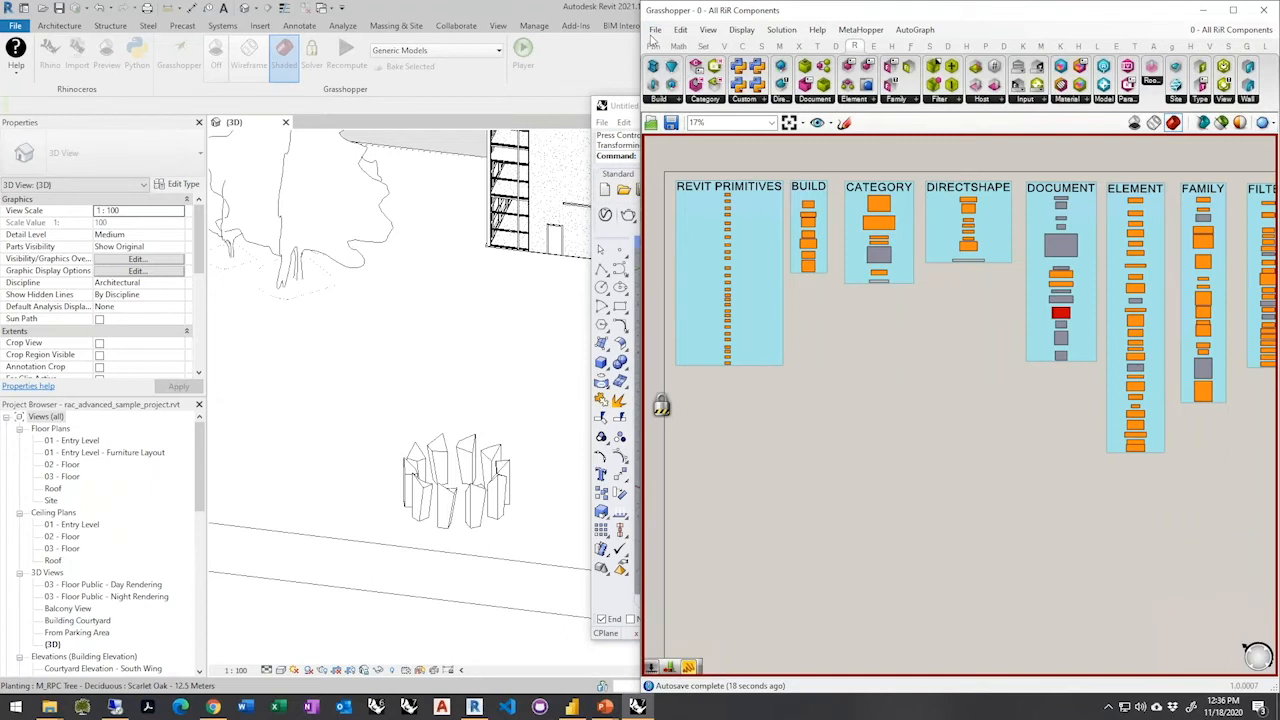
click(655, 30)
click(700, 62)
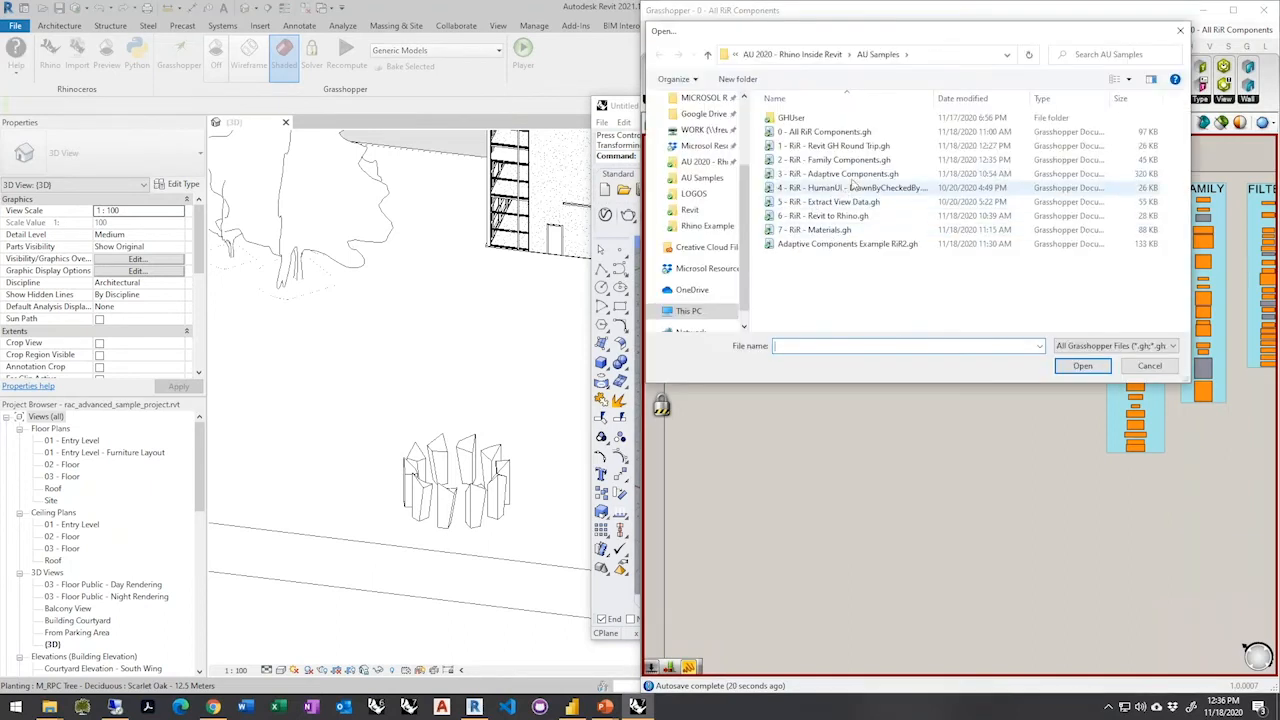
double_click(850, 174)
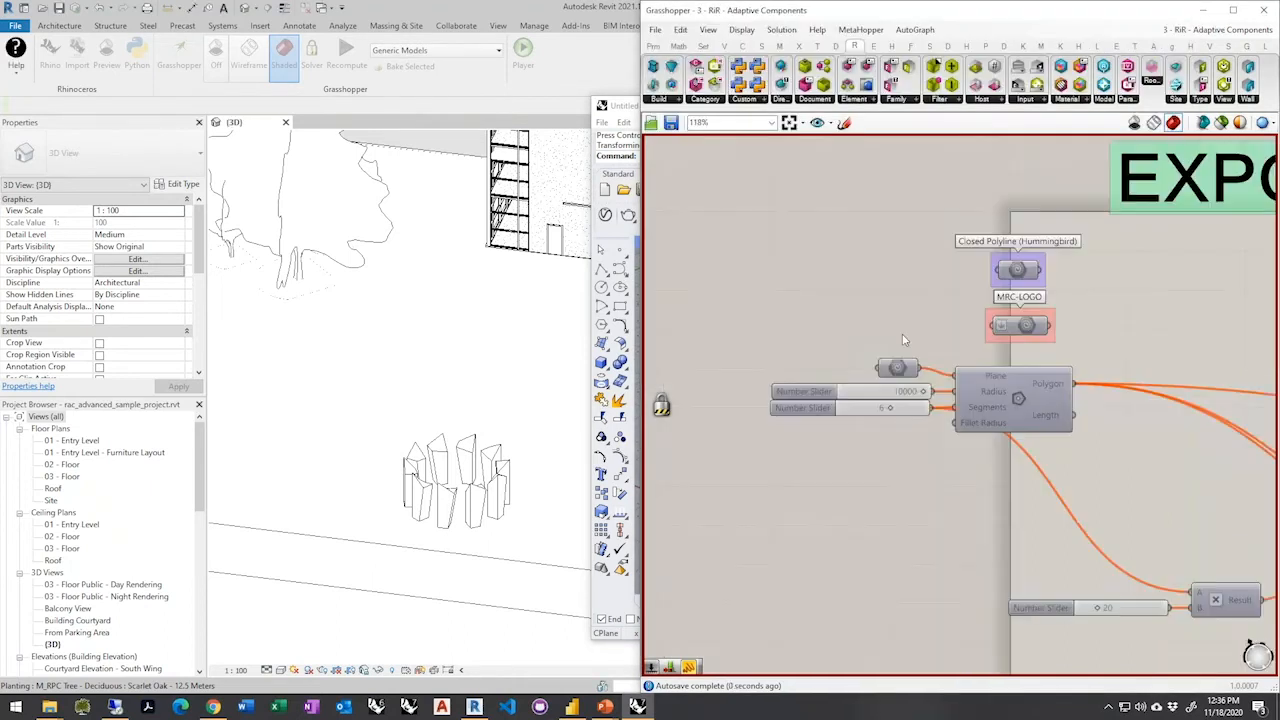
Maximize the Grasshopper window and bring the whole Adaptive Components definition into view
scroll(828, 408, down, 8)
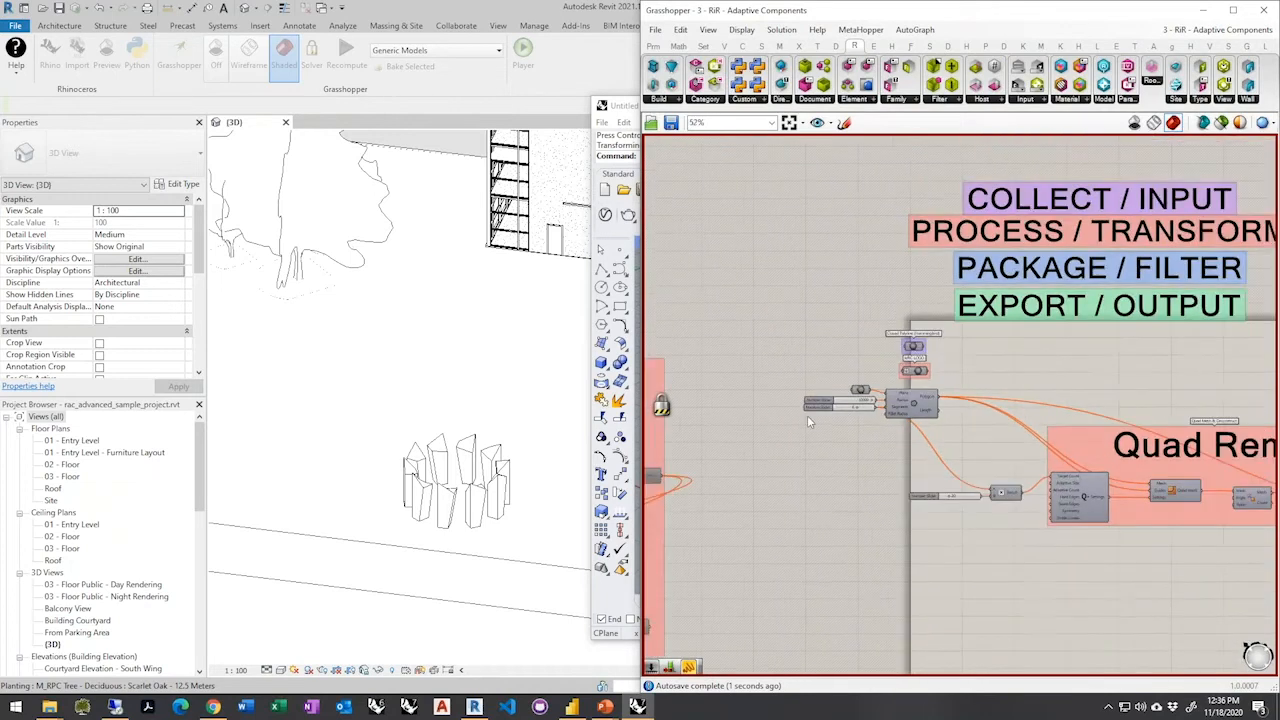
right_drag(963, 412, 1086, 347)
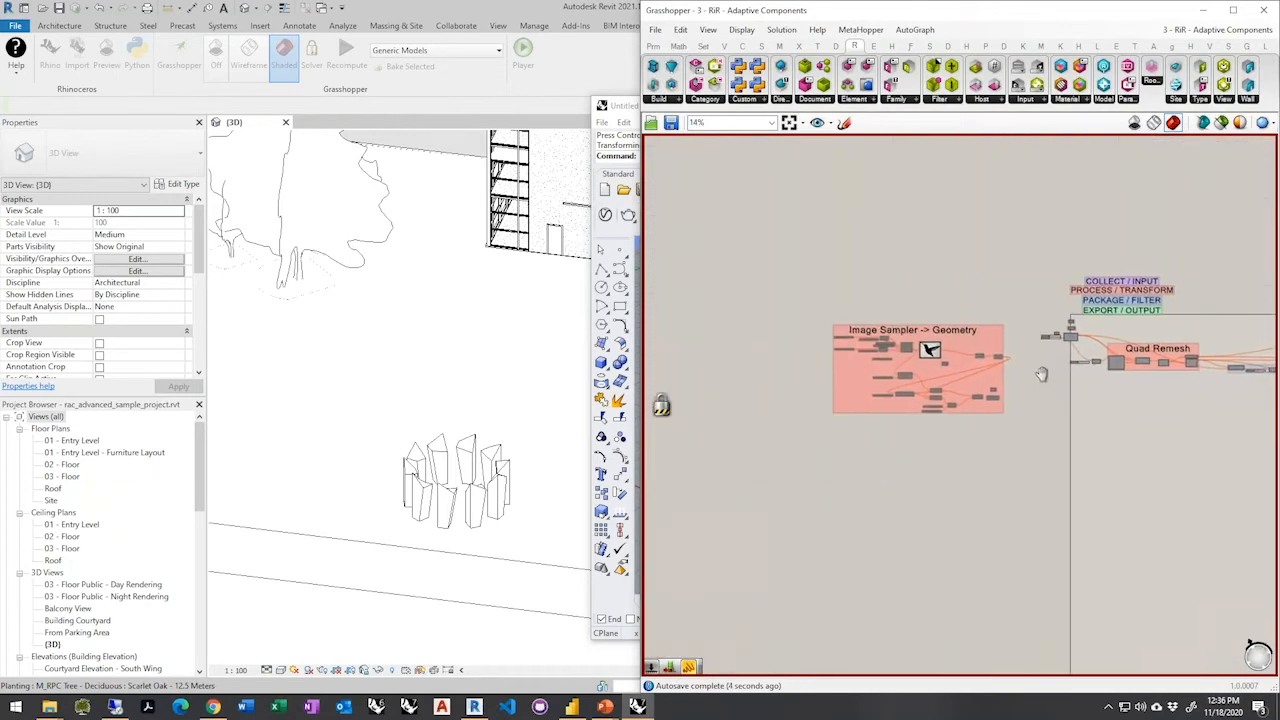
click(1225, 12)
right_drag(726, 508, 600, 466)
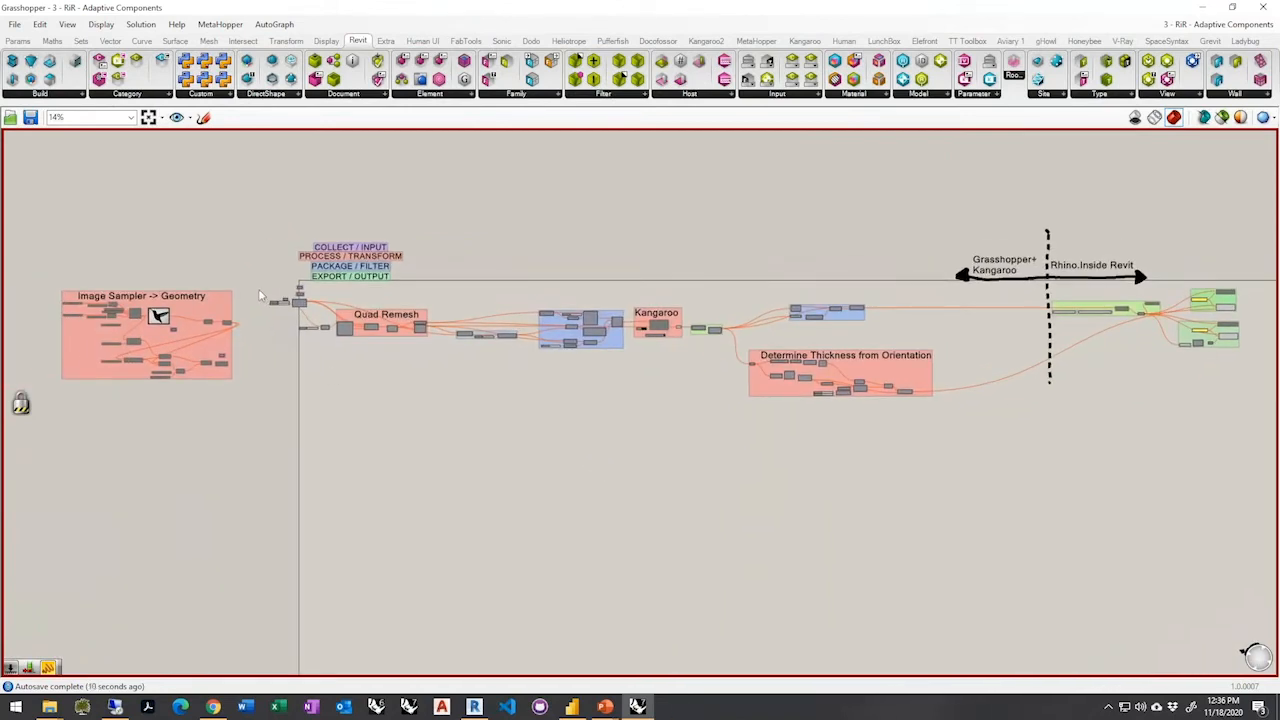
Examine the polygon inputs and the Quad Remesh, Kangaroo, thickness and Rhino.Inside Revit stages of the definition
scroll(278, 288, up, 5)
scroll(330, 328, up, 4)
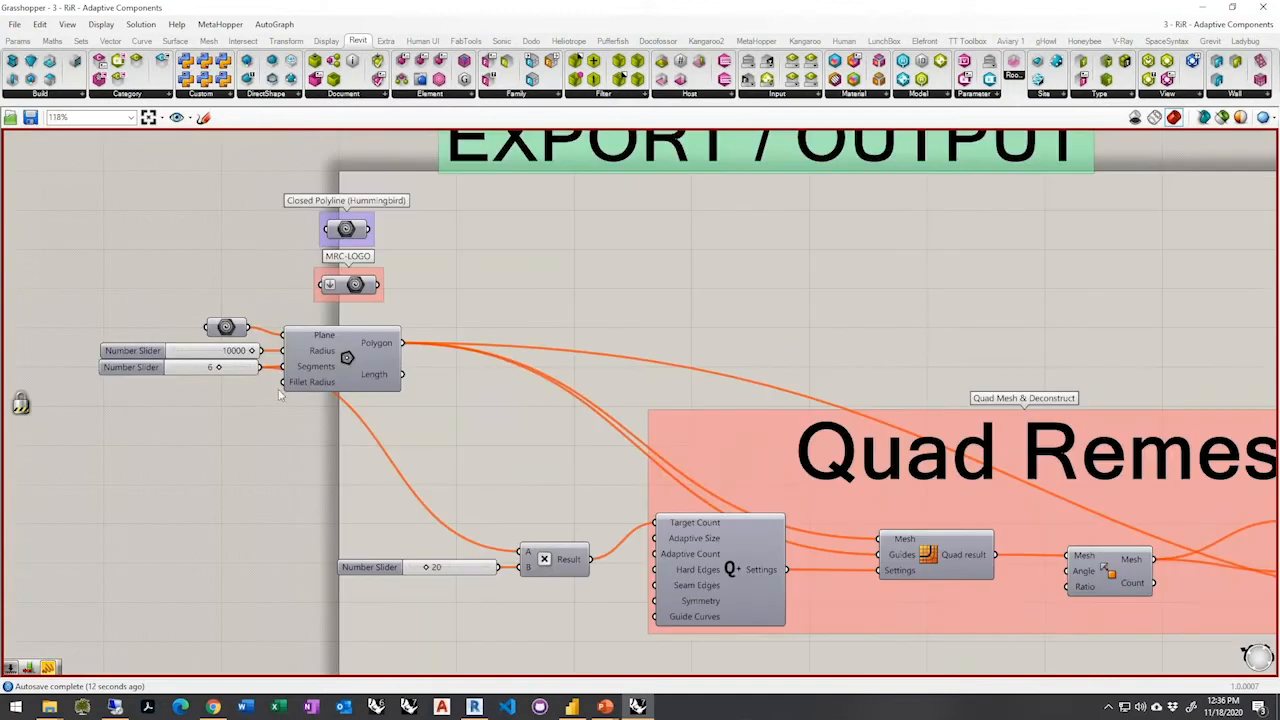
scroll(232, 407, down, 6)
right_drag(773, 477, 563, 428)
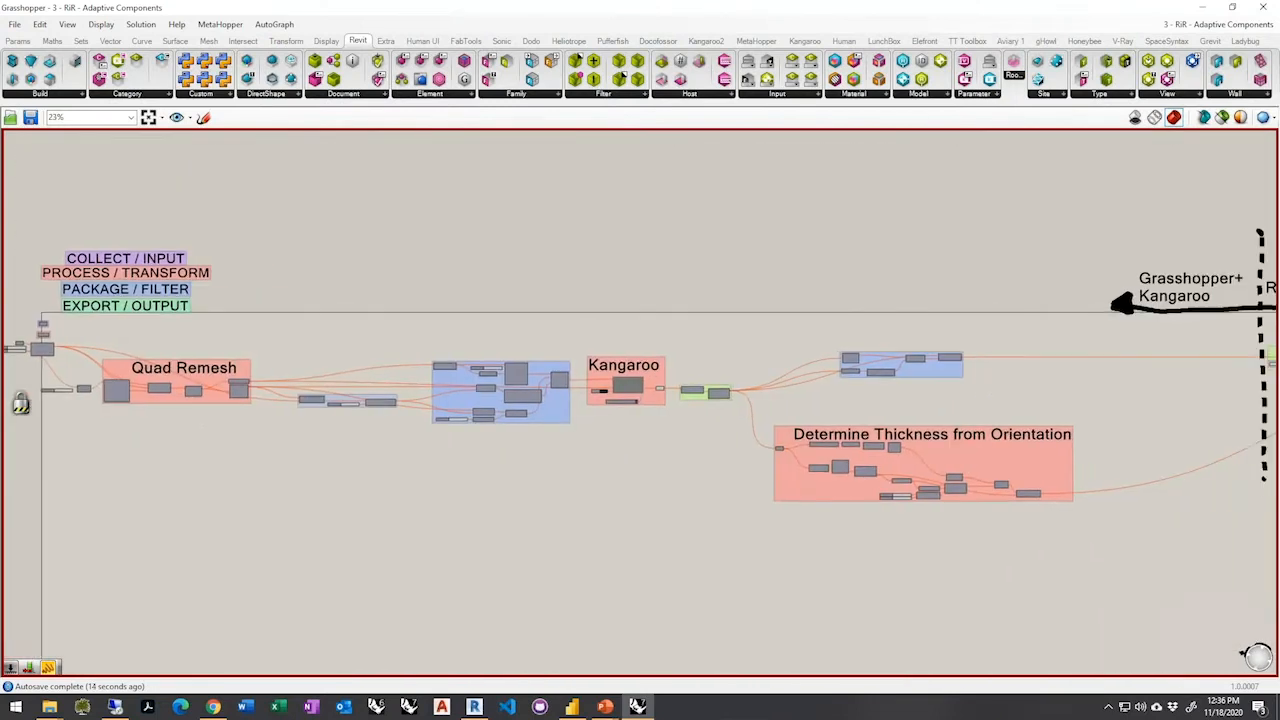
scroll(525, 455, down, 2)
right_drag(804, 464, 720, 461)
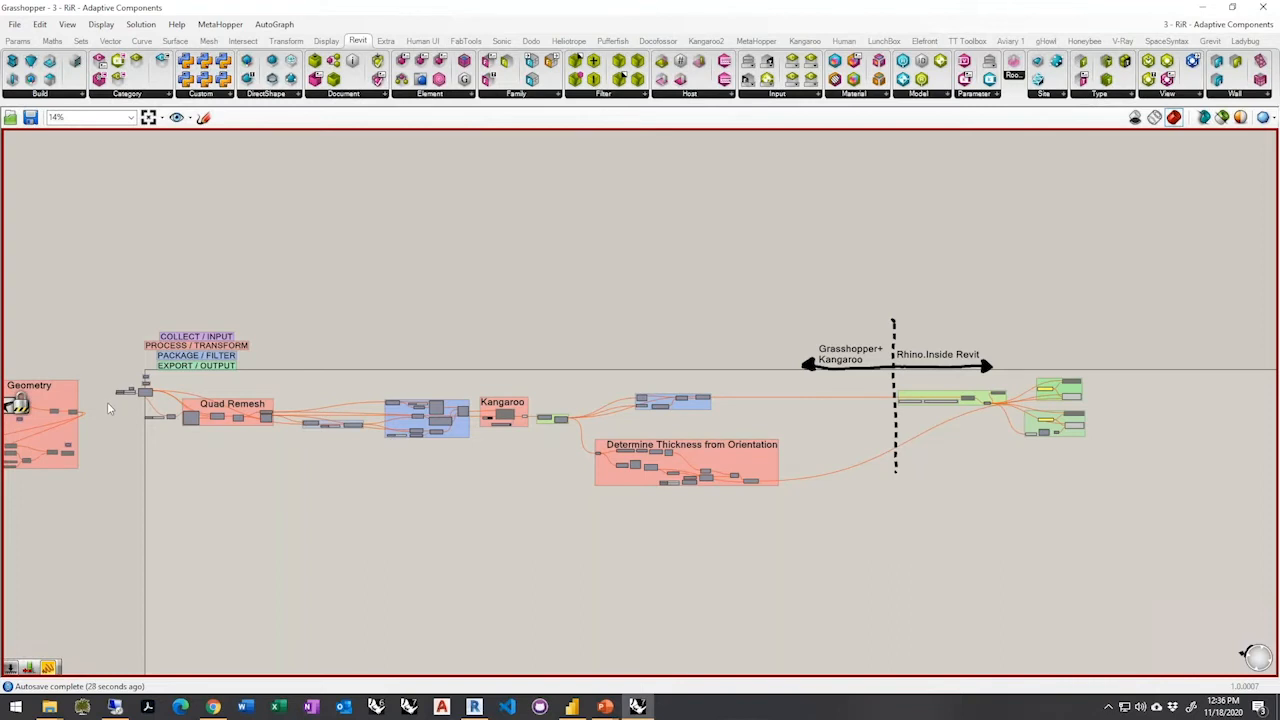
Unlock the Grasshopper solver to compute the Adaptive Components definition from the polygon input
scroll(109, 400, up, 5)
scroll(141, 352, up, 3)
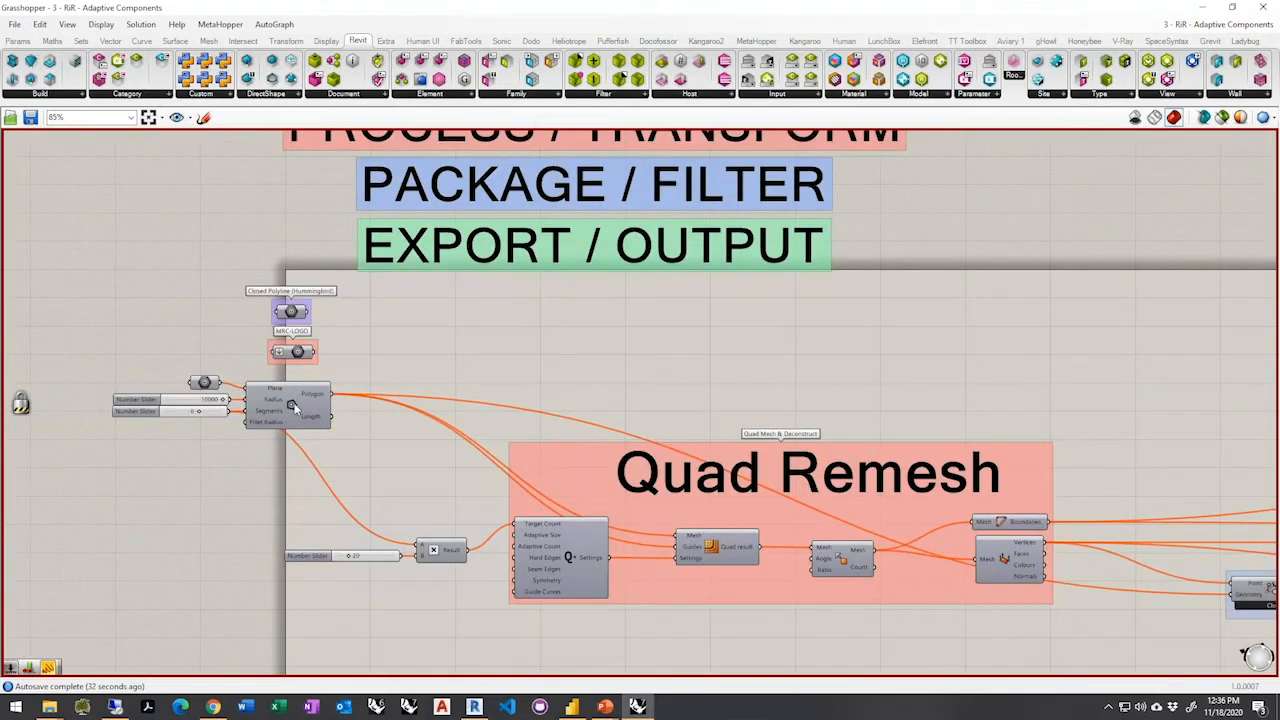
right_click(509, 328)
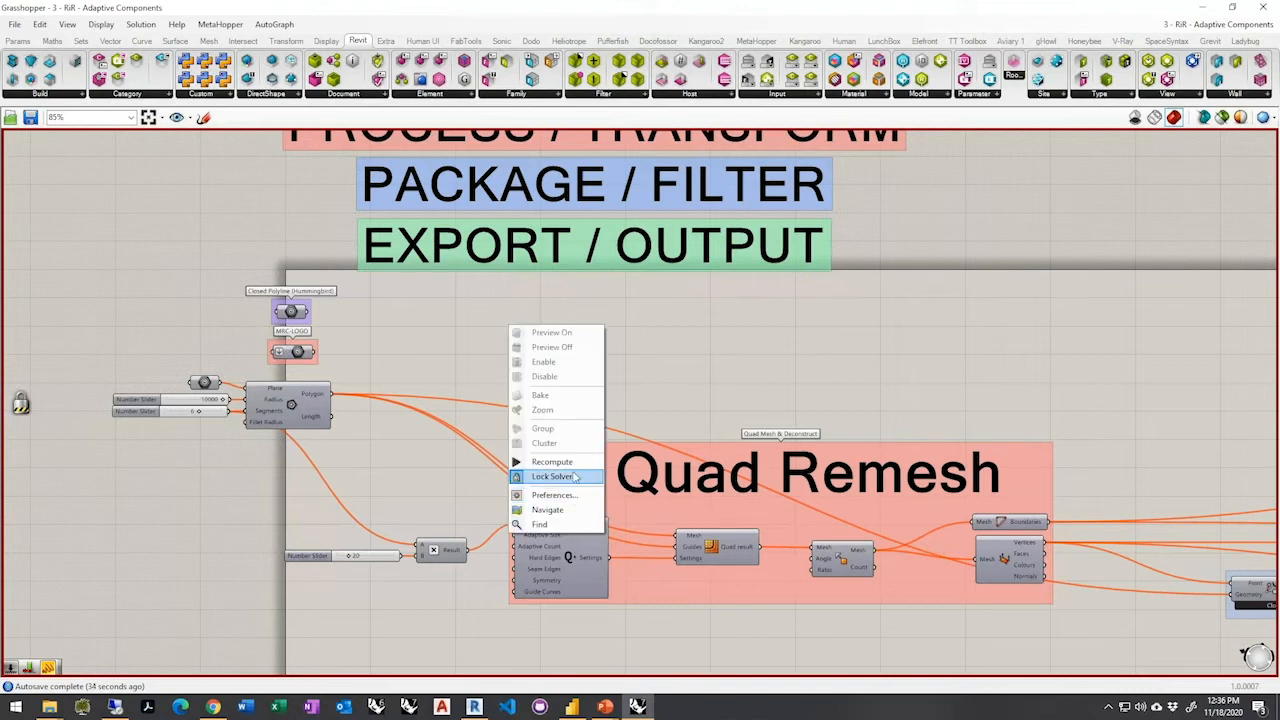
click(571, 478)
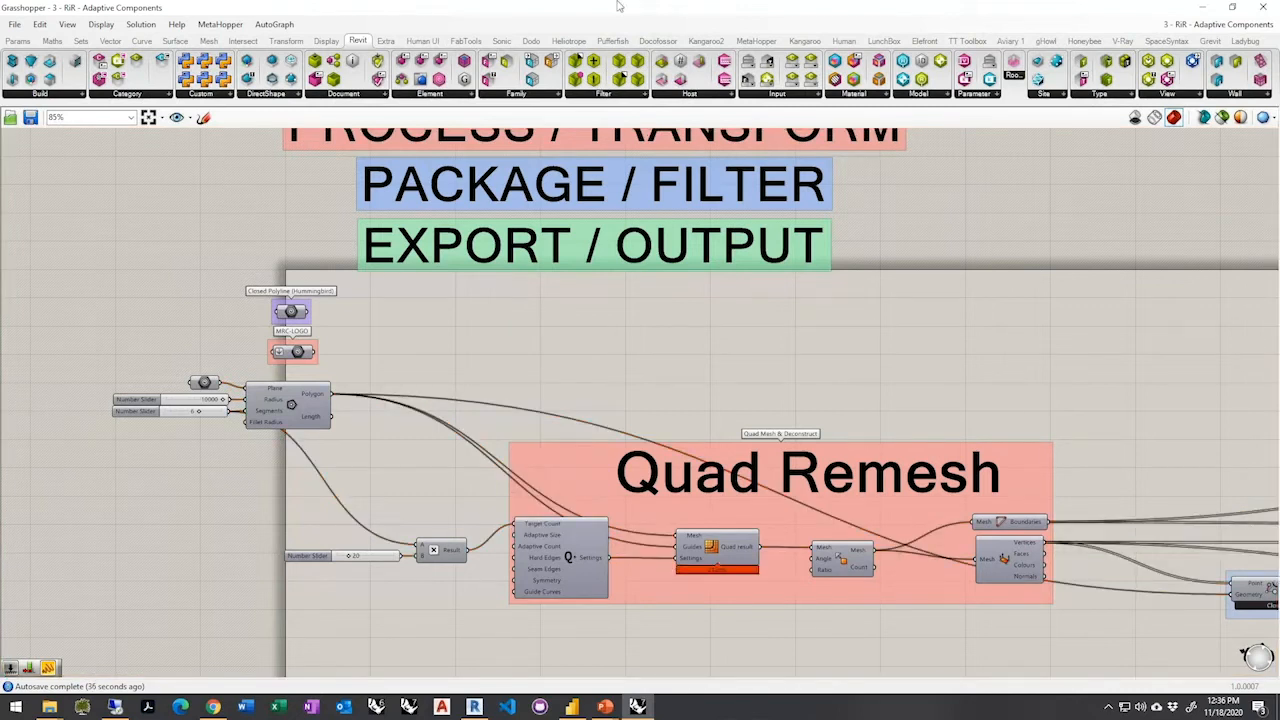
Inspect the polygon's segments slider and the Quad Remesh component, and locate Quad Remesh among the Mesh components
click(289, 404)
click(458, 325)
click(185, 411)
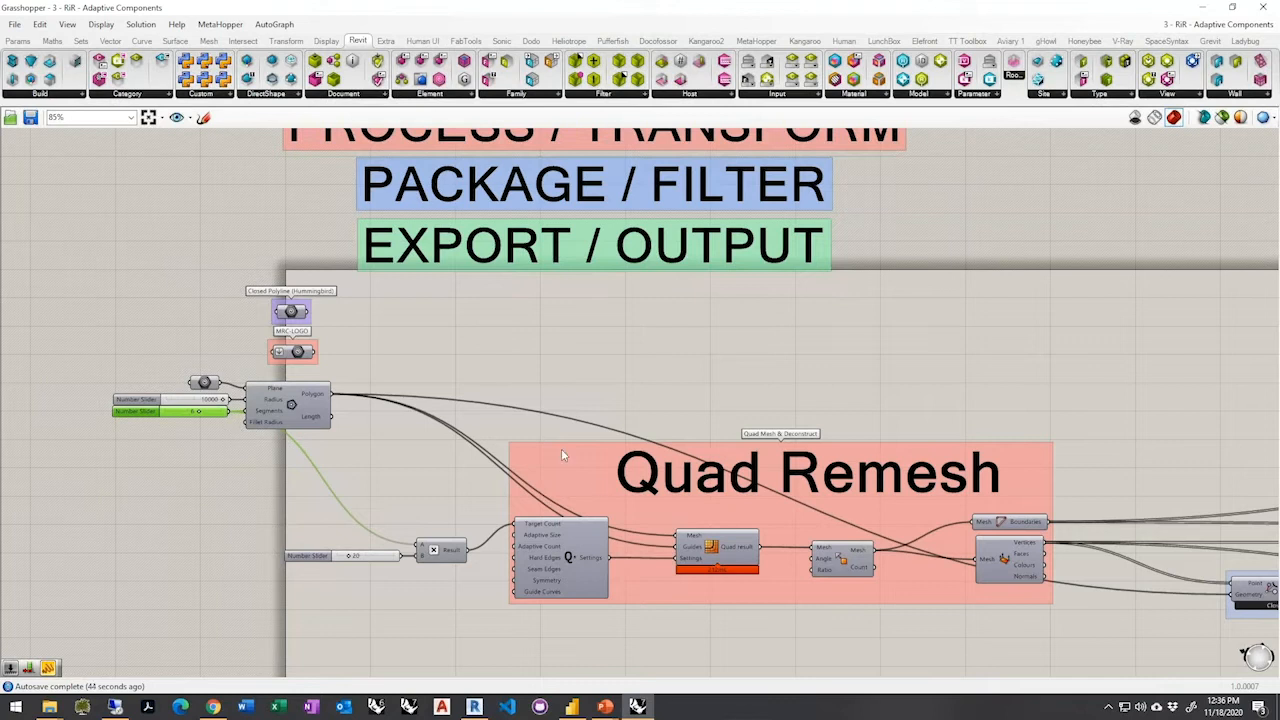
click(733, 553)
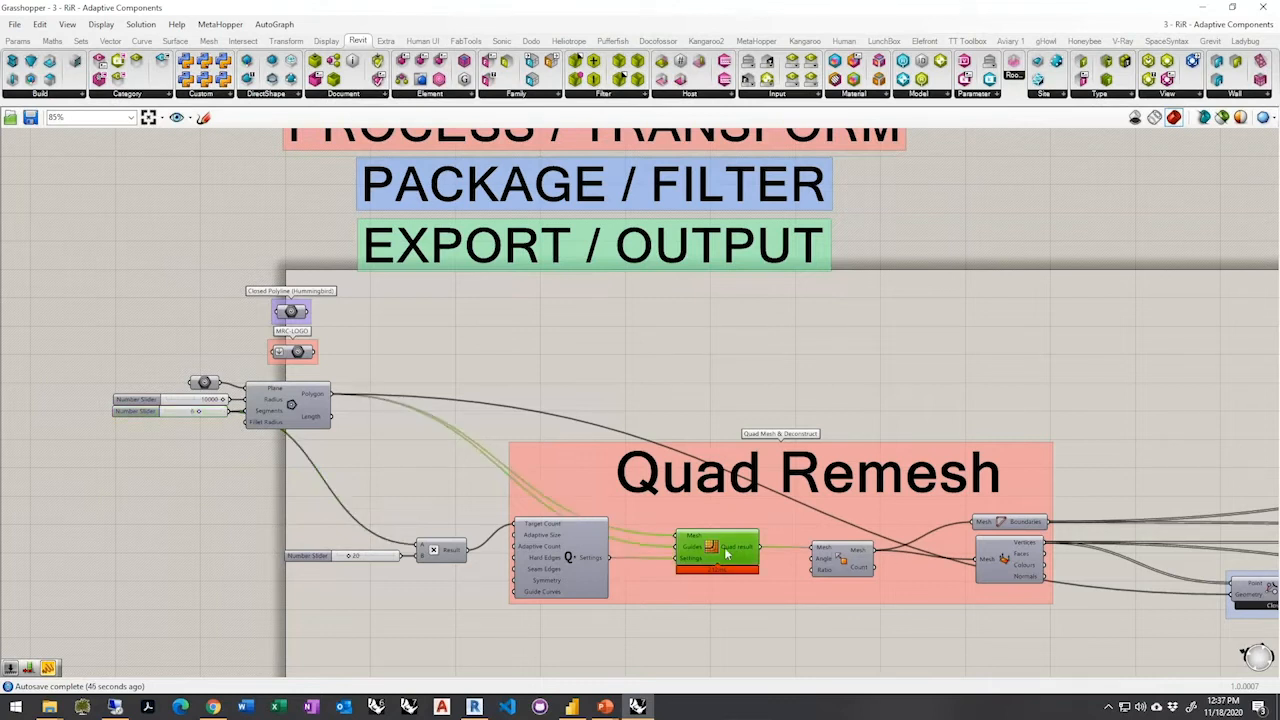
mouse_move(733, 556)
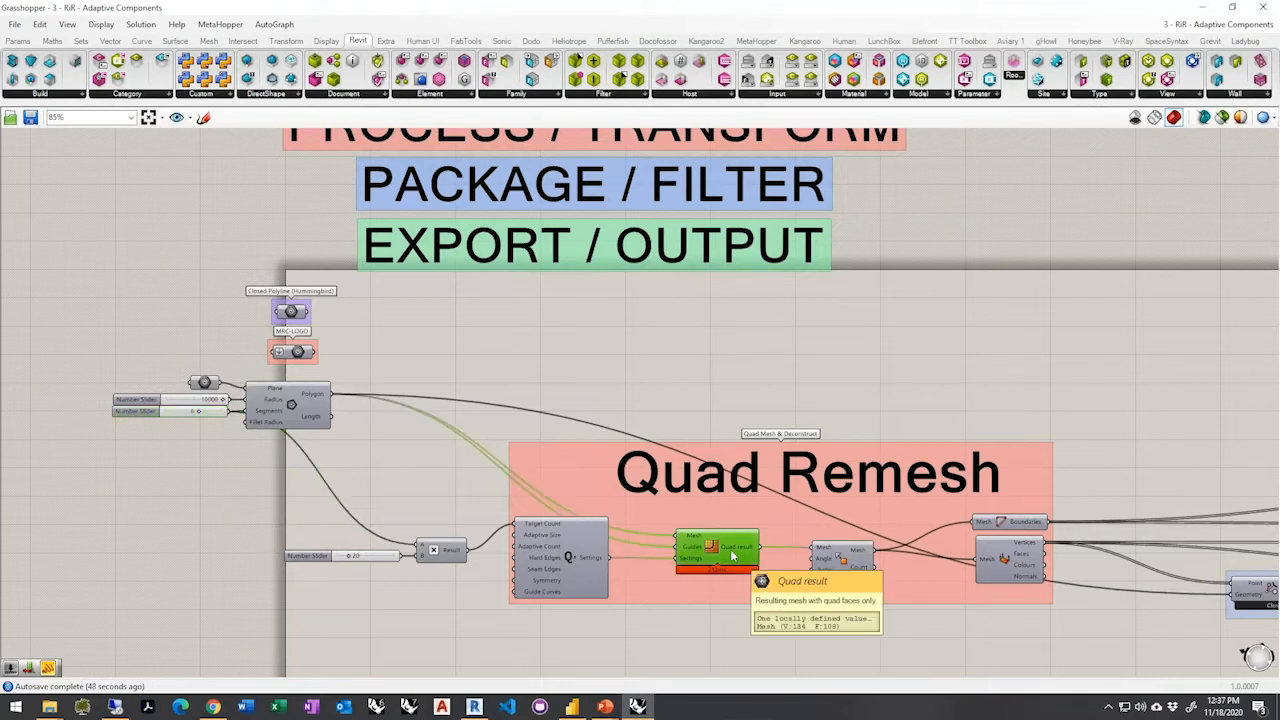
ctrl+alt+click(711, 552)
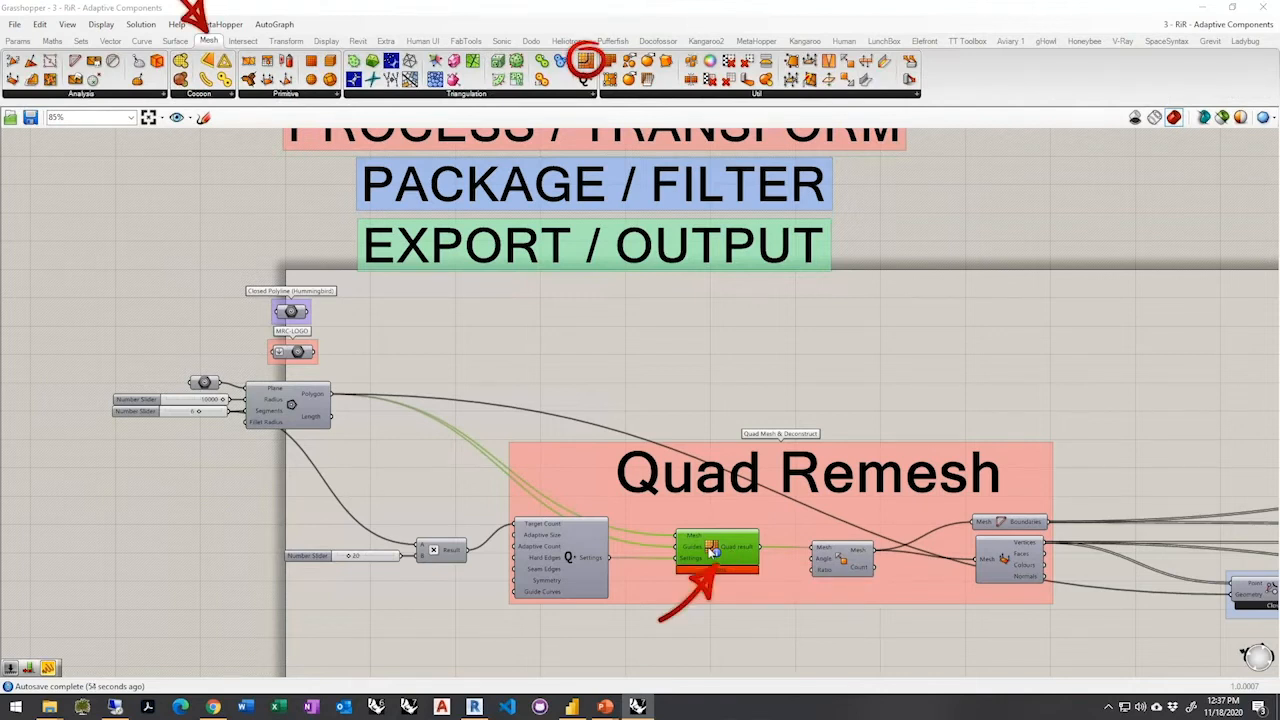
Examine how the Polygon output feeds the Quad Remesh component and read both component descriptions
scroll(530, 460, down, 2)
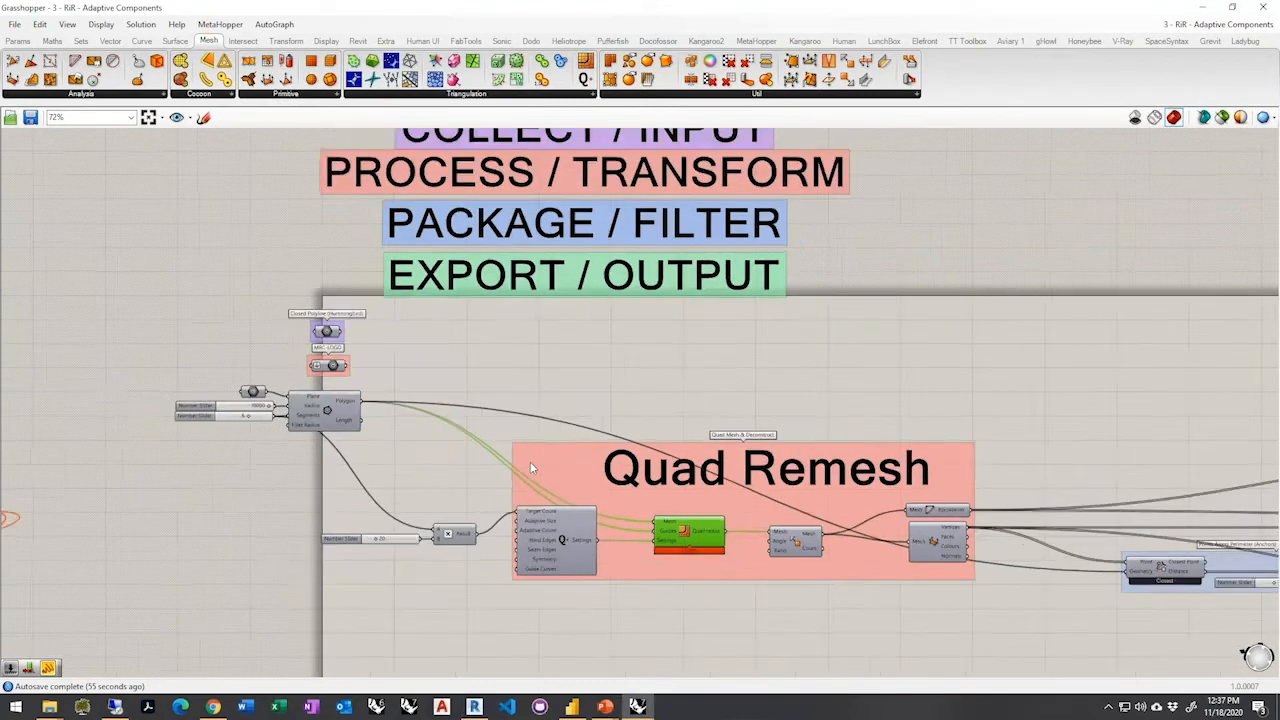
right_drag(658, 518, 571, 511)
scroll(571, 511, up, 3)
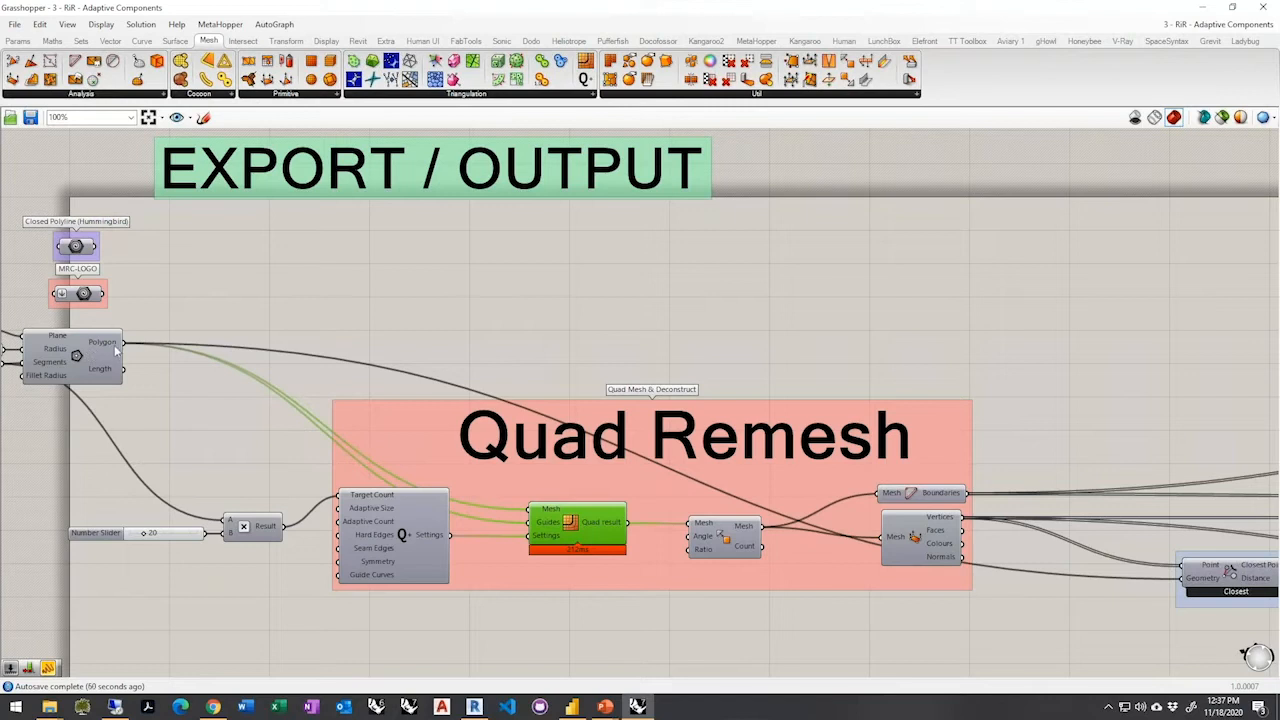
mouse_move(112, 348)
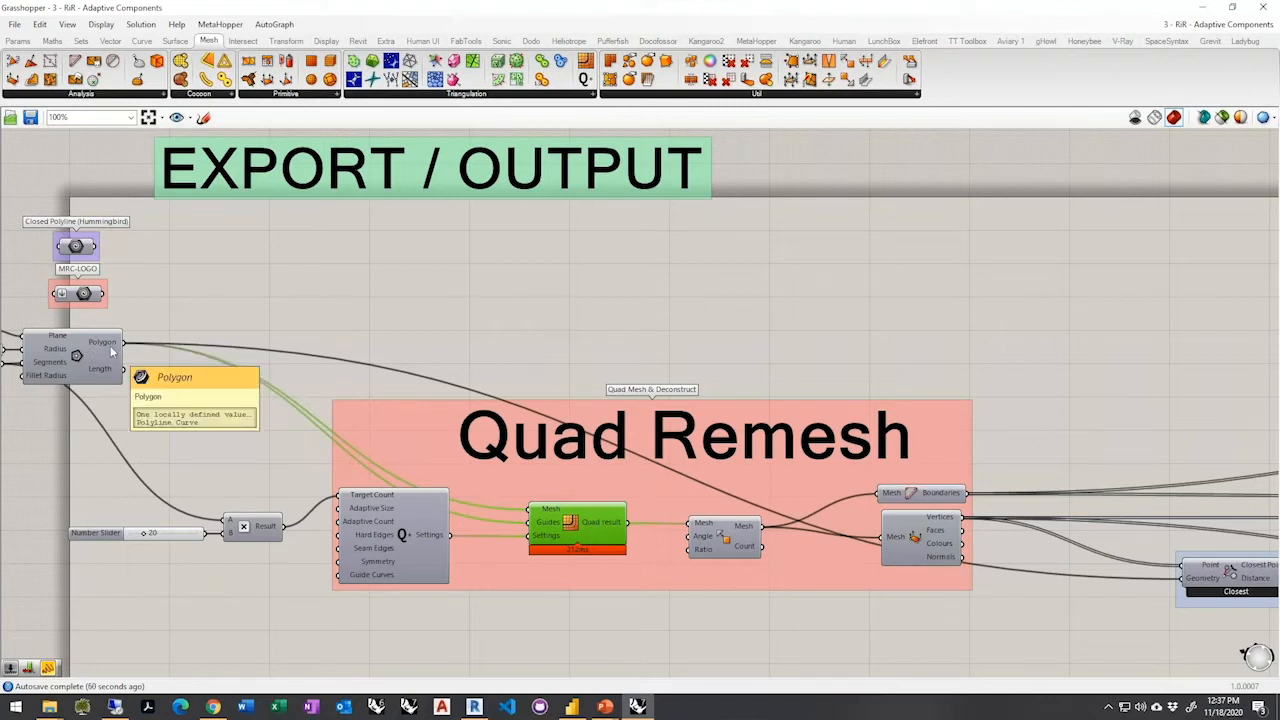
mouse_move(571, 537)
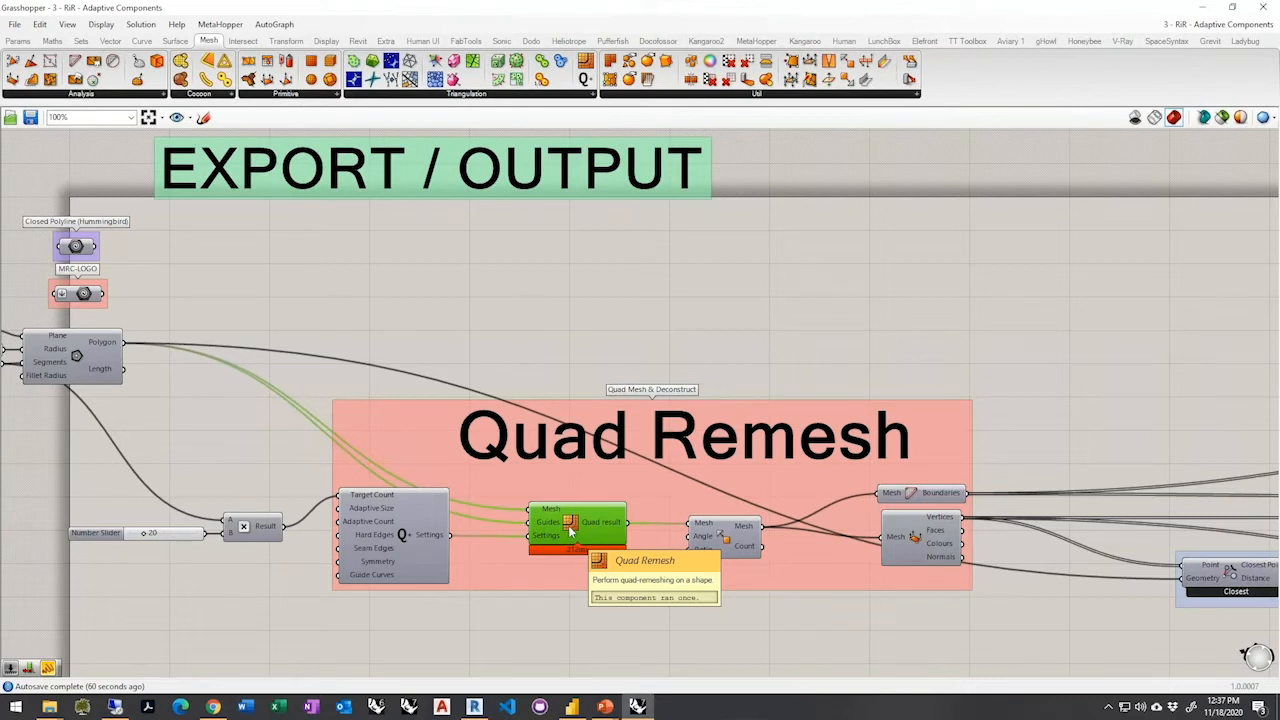
click(837, 306)
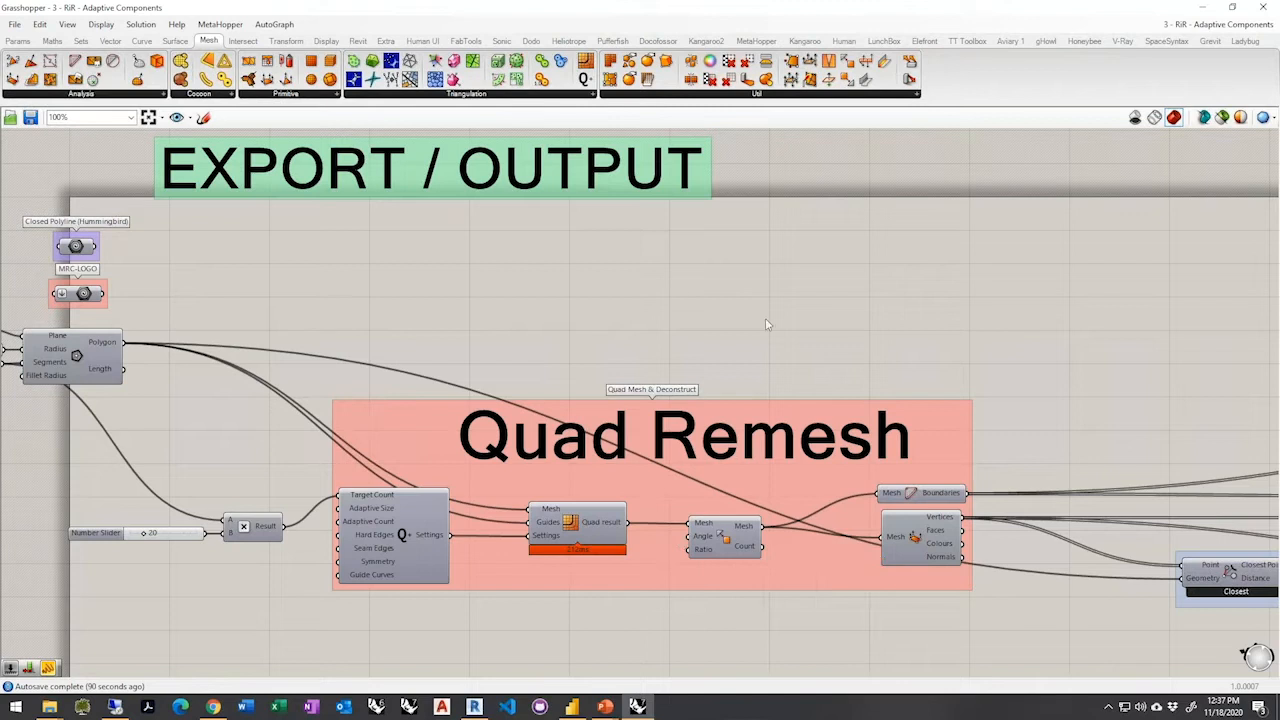
Restore the Grasshopper window to half the screen beside Revit and widen the 3D view to show the building
scroll(281, 475, down, 1)
scroll(281, 475, down, 3)
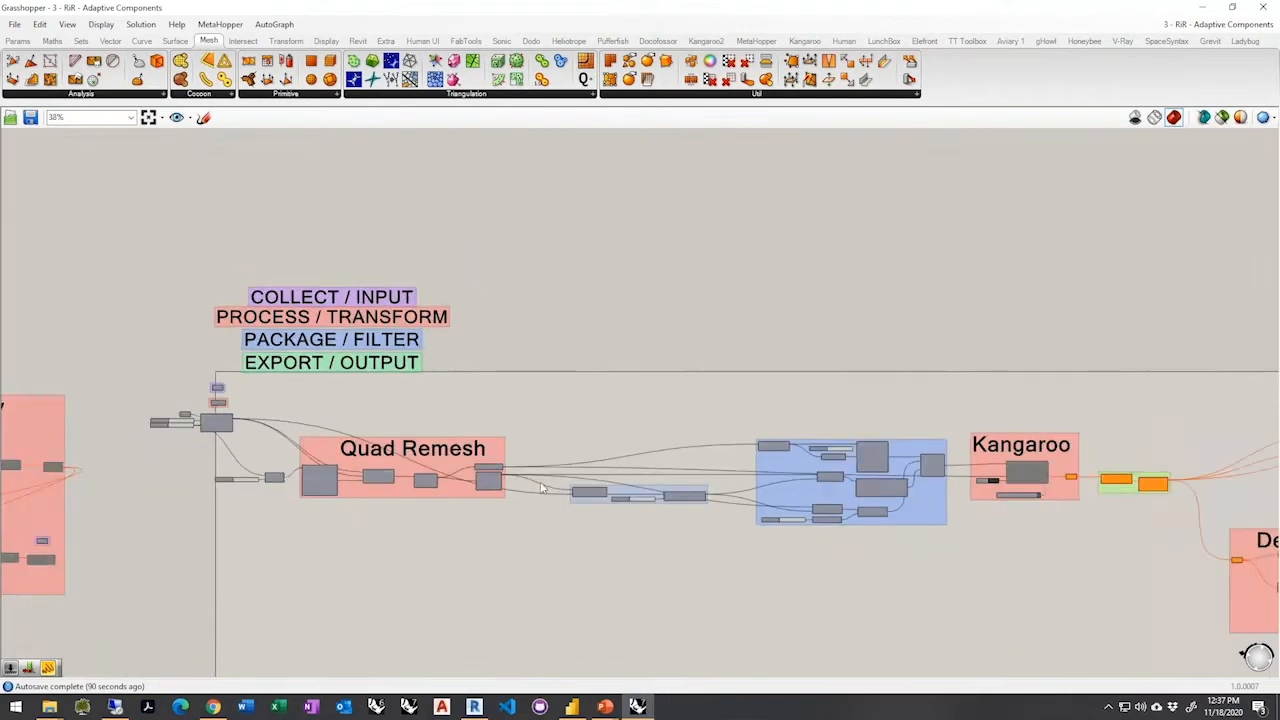
scroll(529, 422, up, 2)
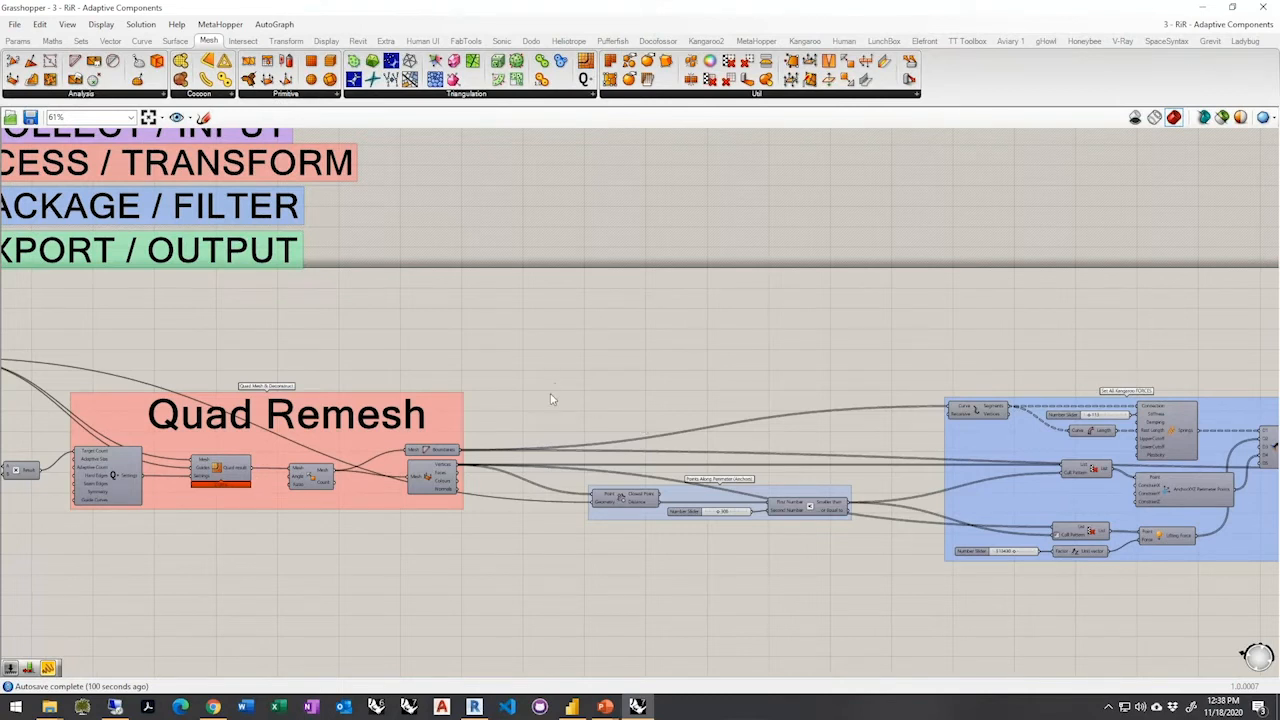
drag(908, 115, 1279, 160)
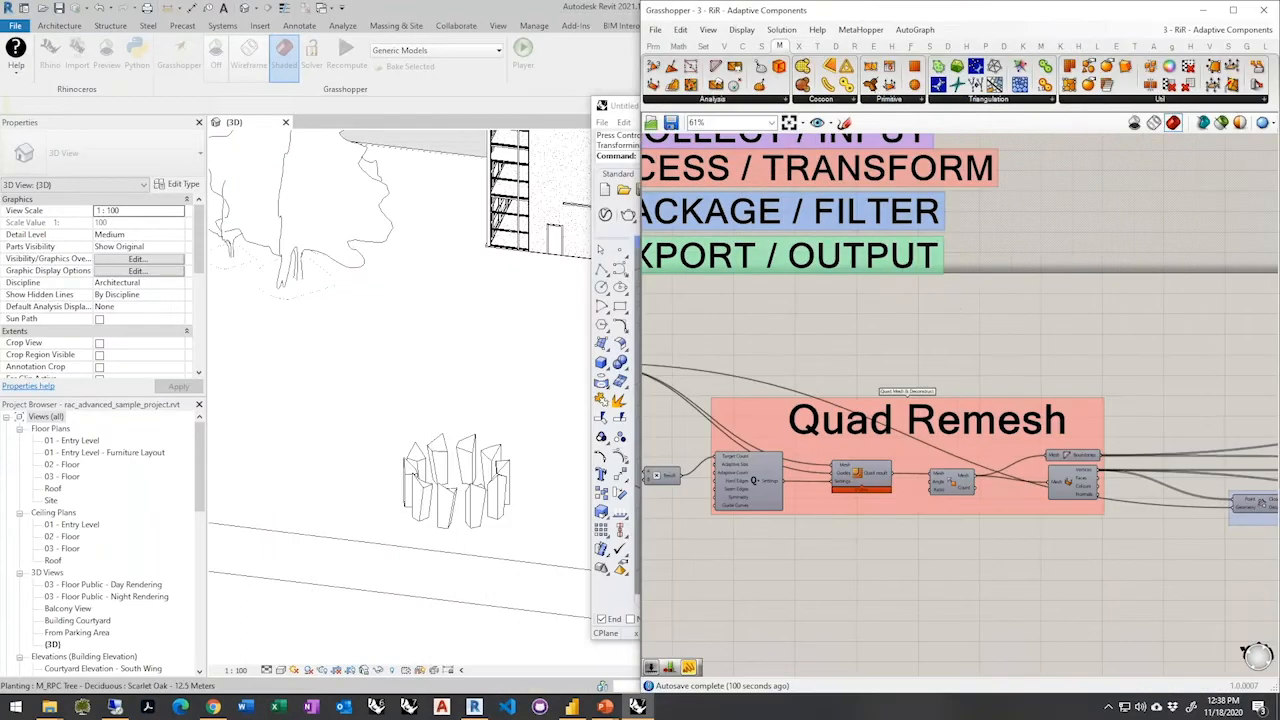
scroll(523, 465, down, 3)
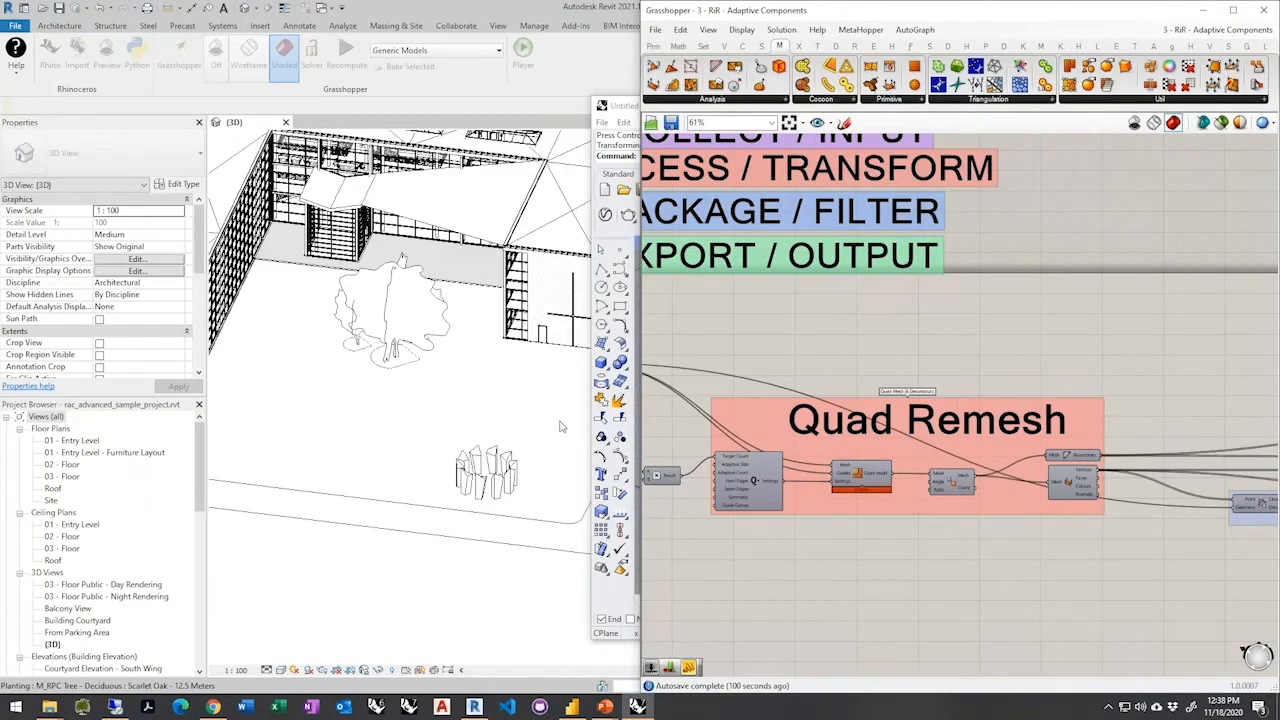
Turn on the preview of the Polygon component so its outline is drawn in the Revit 3D view
click(1079, 456)
scroll(1130, 497, down, 2)
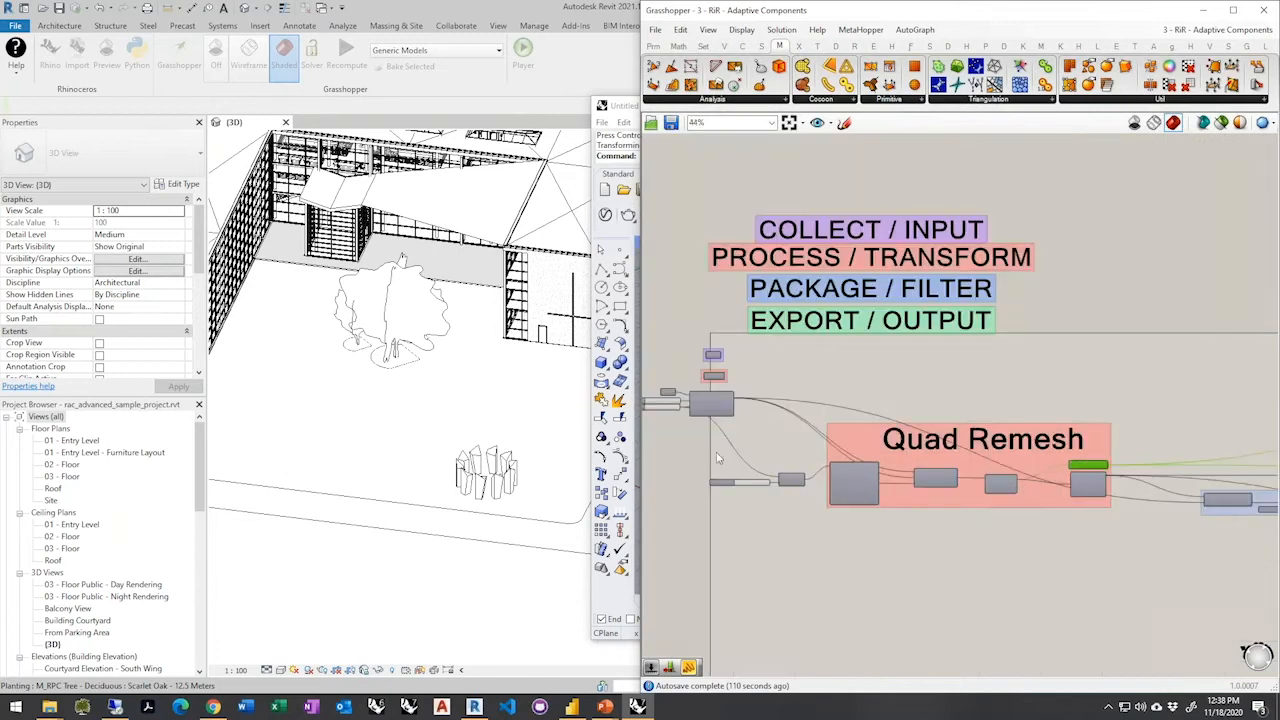
scroll(730, 420, up, 5)
click(719, 387)
middle_click(720, 390)
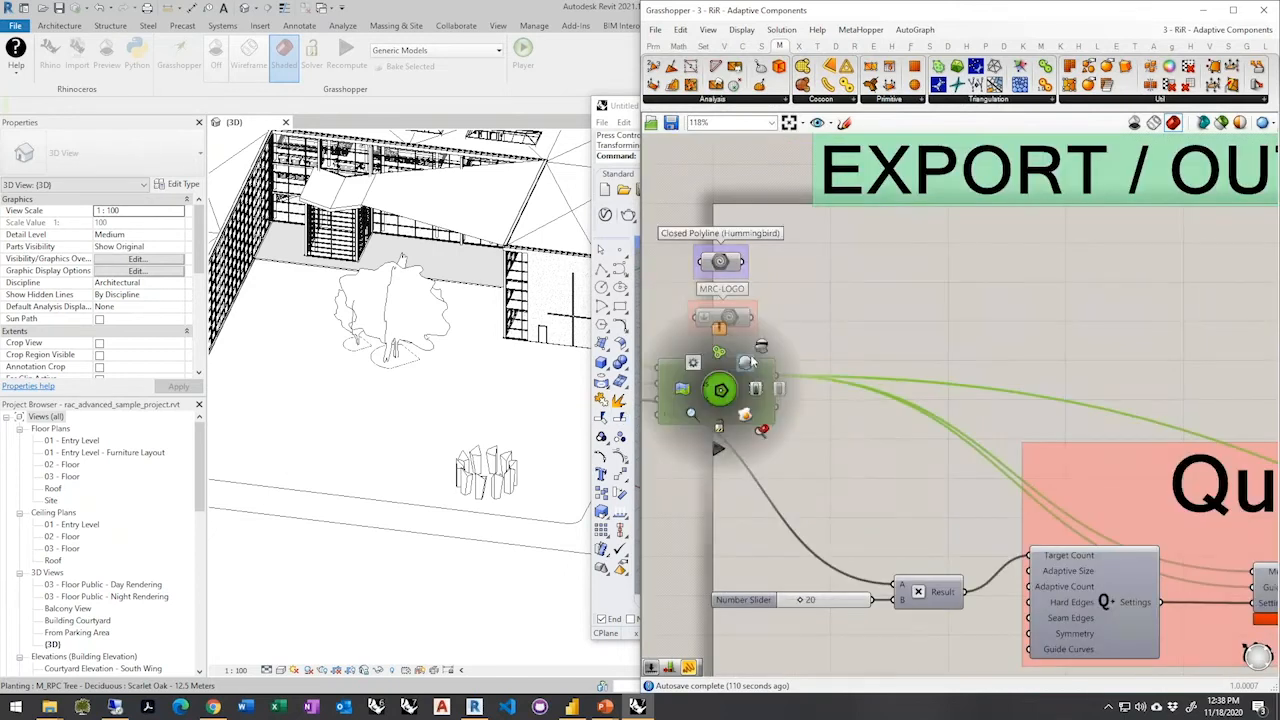
click(869, 342)
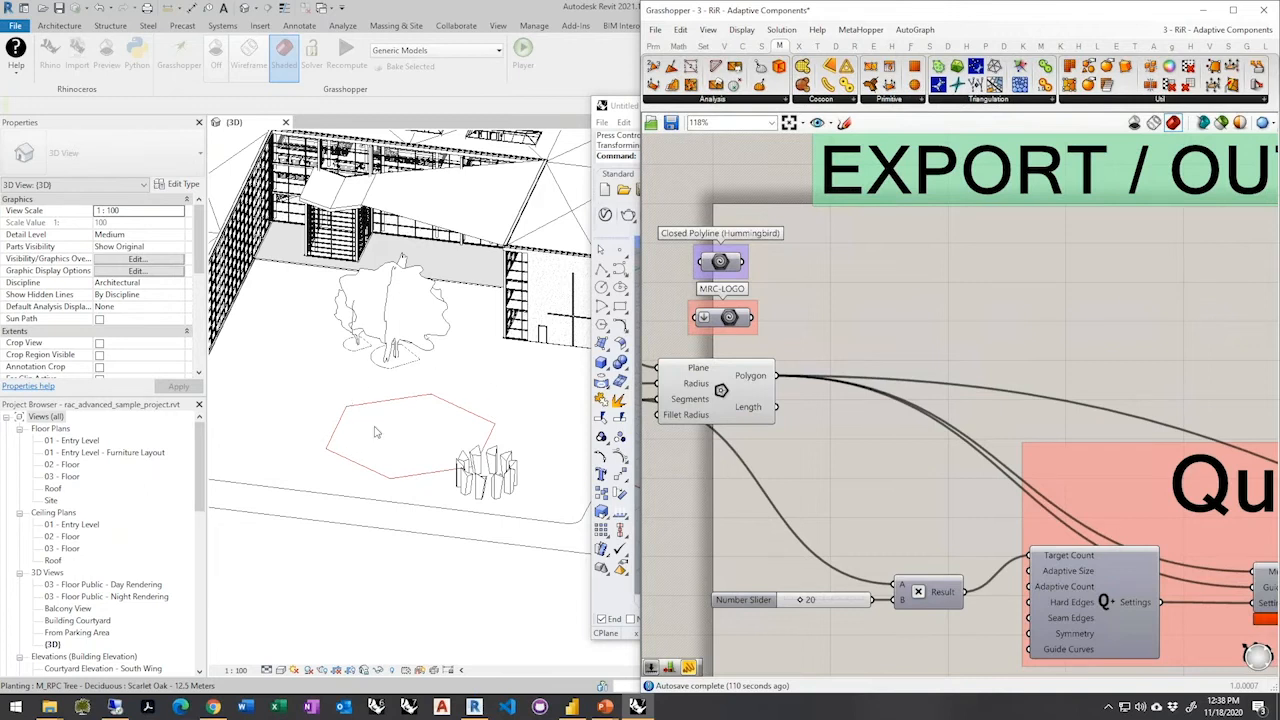
Select the whole ring of Column_Rotunda columns beside the polygon, unpin them and delete them
click(532, 438)
click(492, 460)
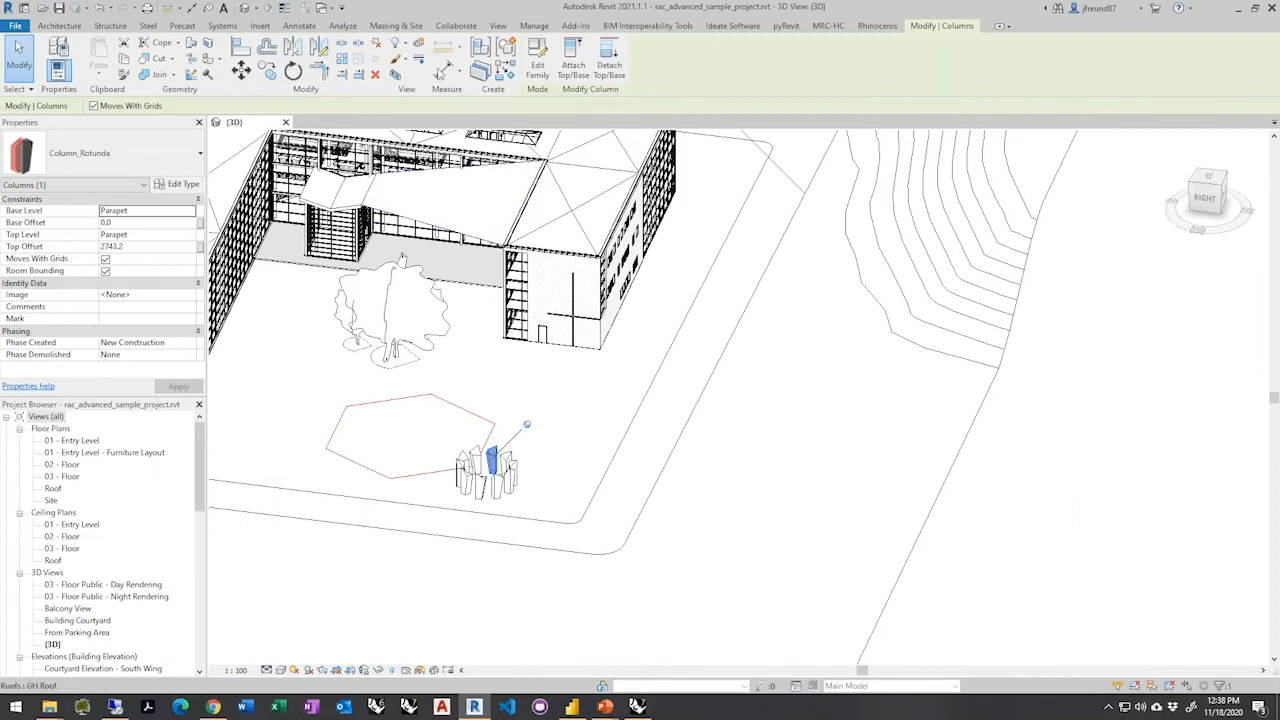
drag(420, 416, 562, 533)
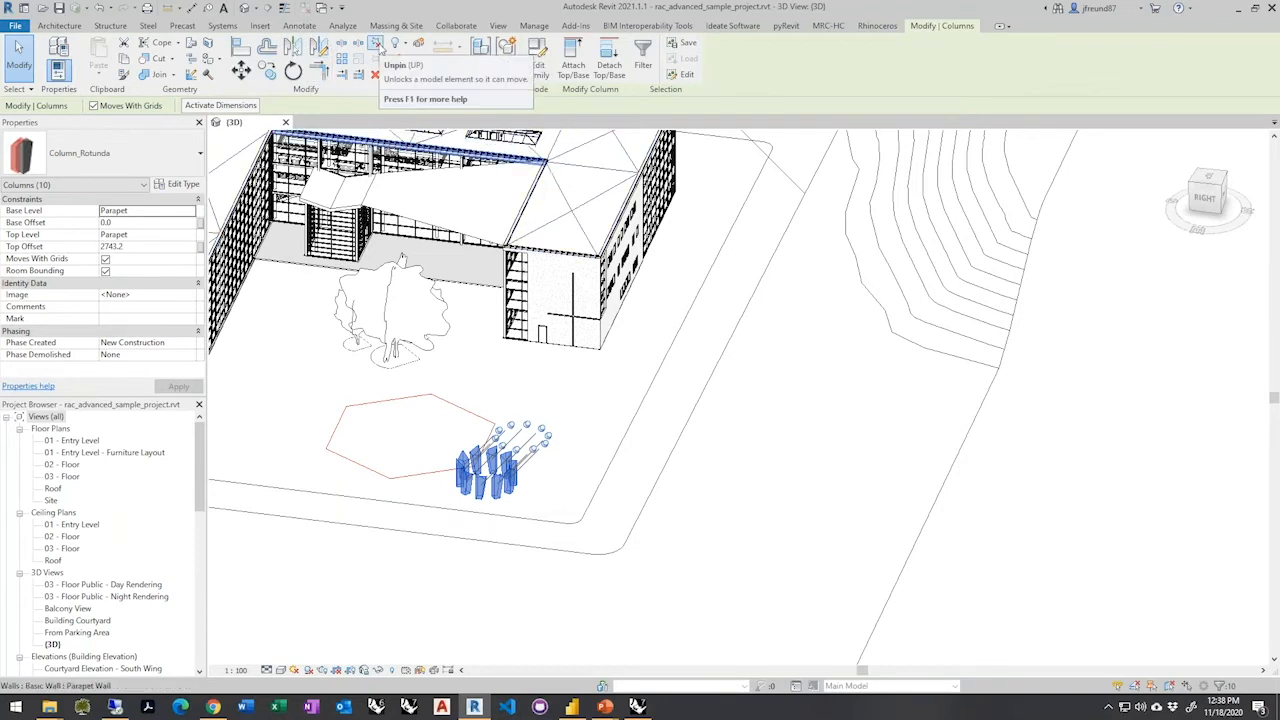
click(677, 484)
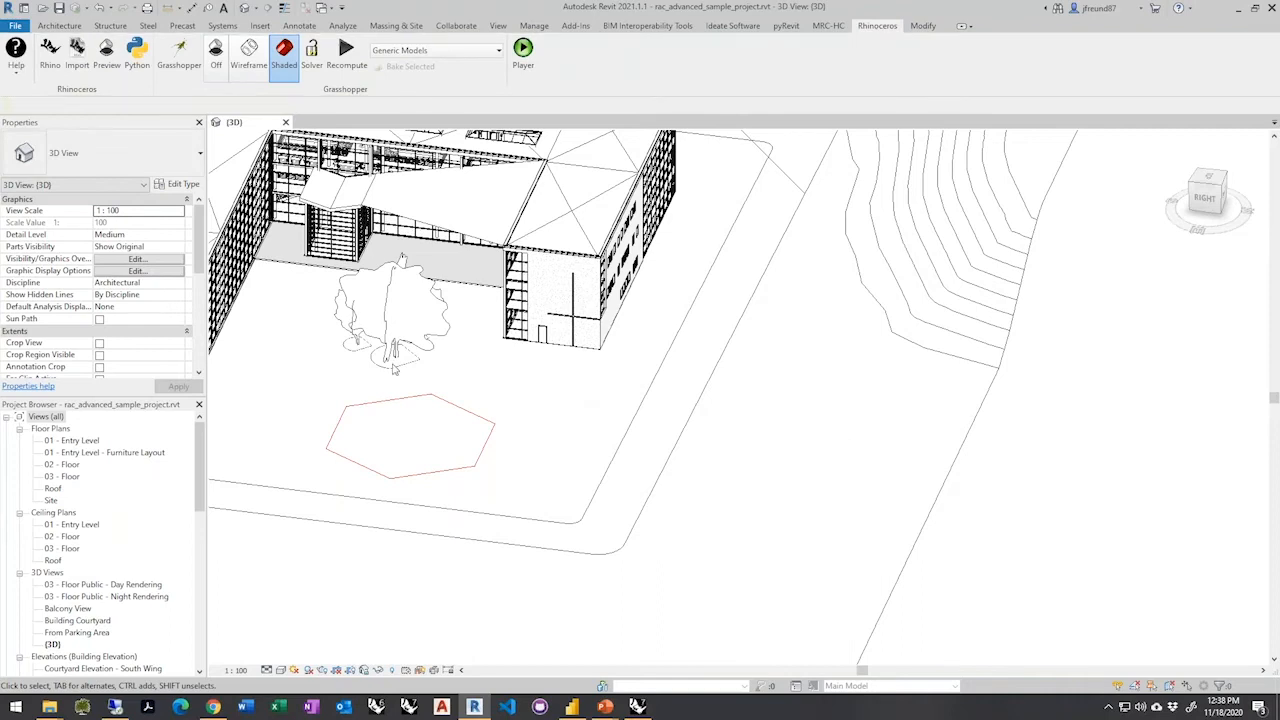
Bring Grasshopper back and turn on the preview of the mesh Boundaries component in the Quad Remesh group
click(179, 52)
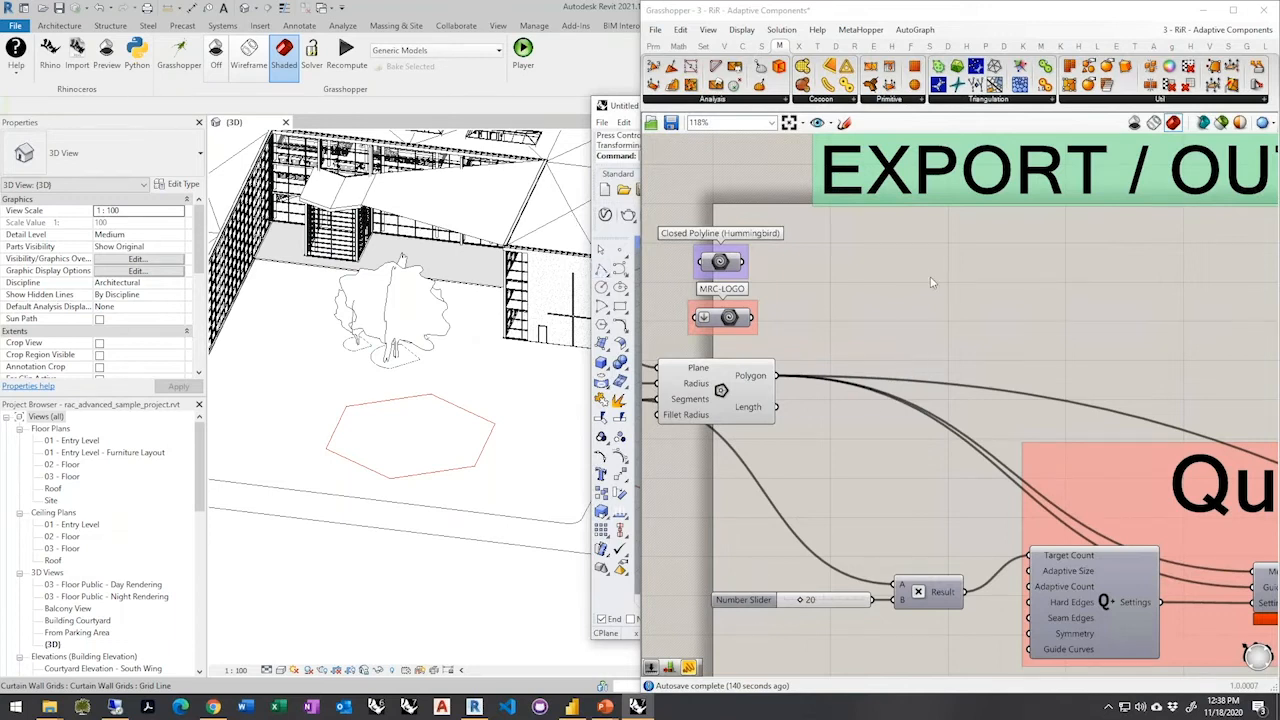
click(742, 401)
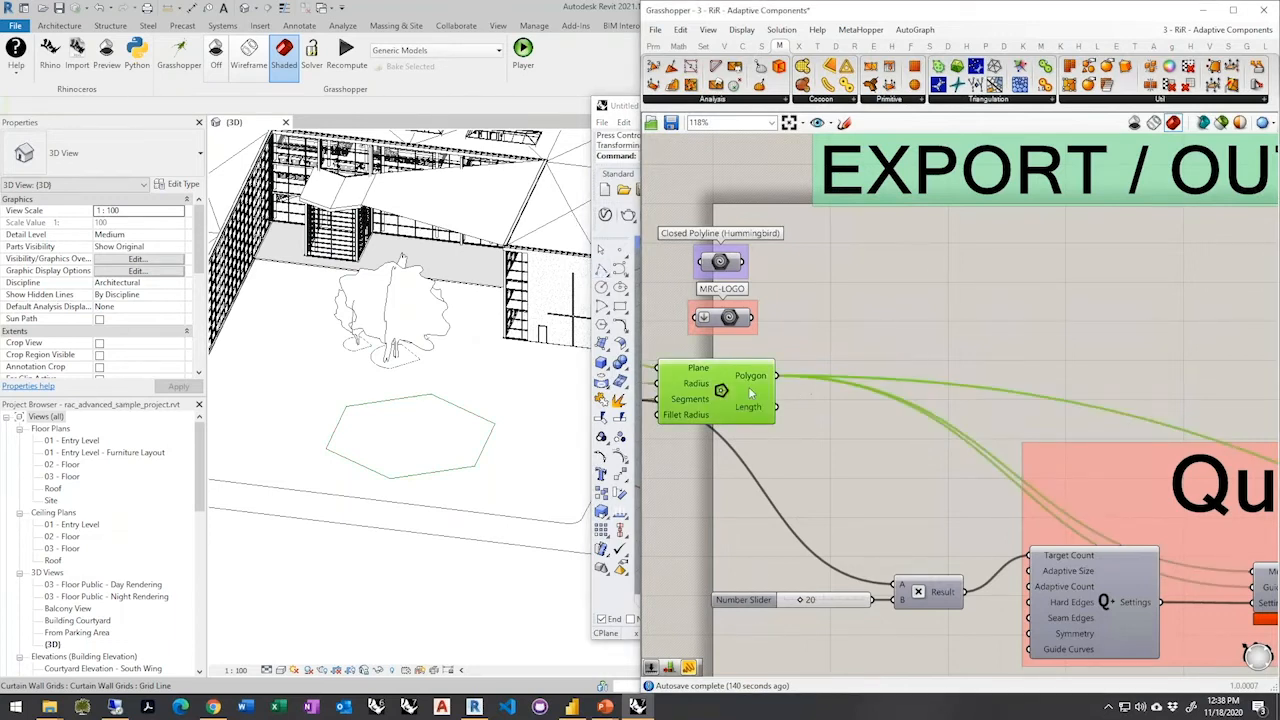
scroll(687, 424, down, 5)
scroll(920, 483, up, 3)
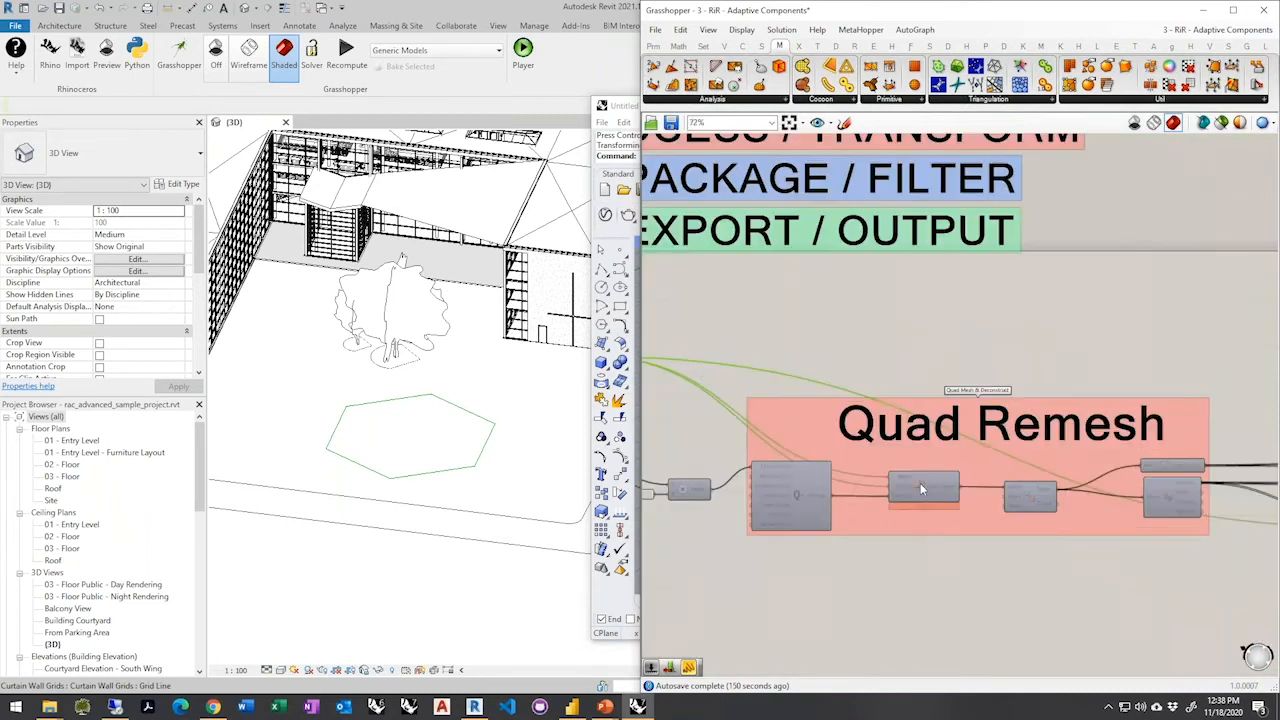
scroll(857, 476, down, 2)
scroll(1181, 484, up, 4)
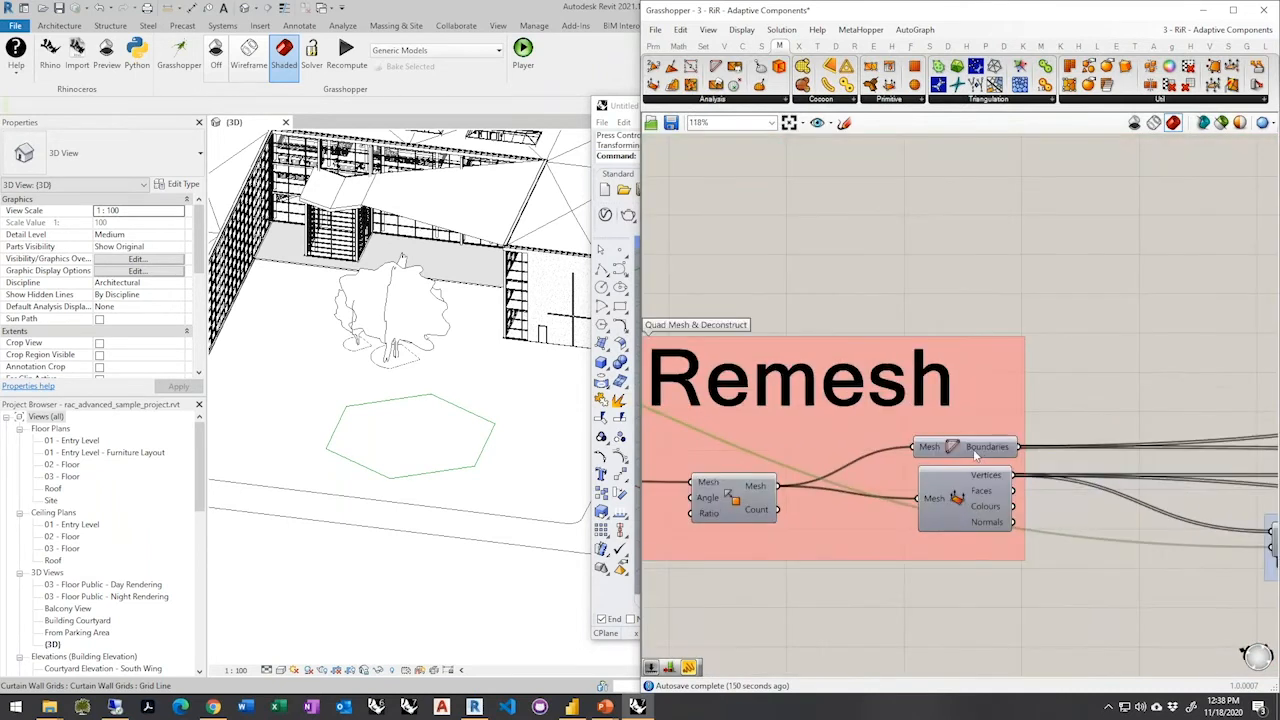
scroll(1055, 468, down, 1)
right_drag(967, 461, 1101, 464)
click(1109, 452)
middle_click(1109, 452)
click(1138, 424)
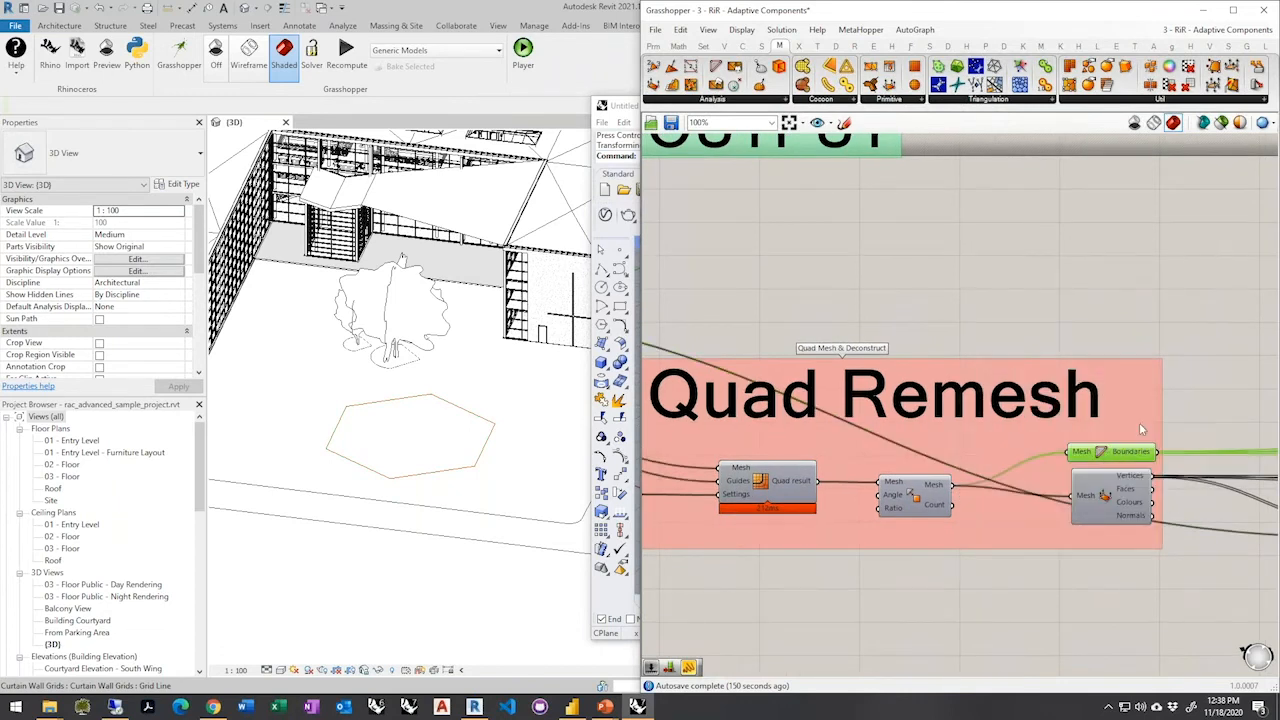
click(1073, 277)
scroll(942, 471, down, 1)
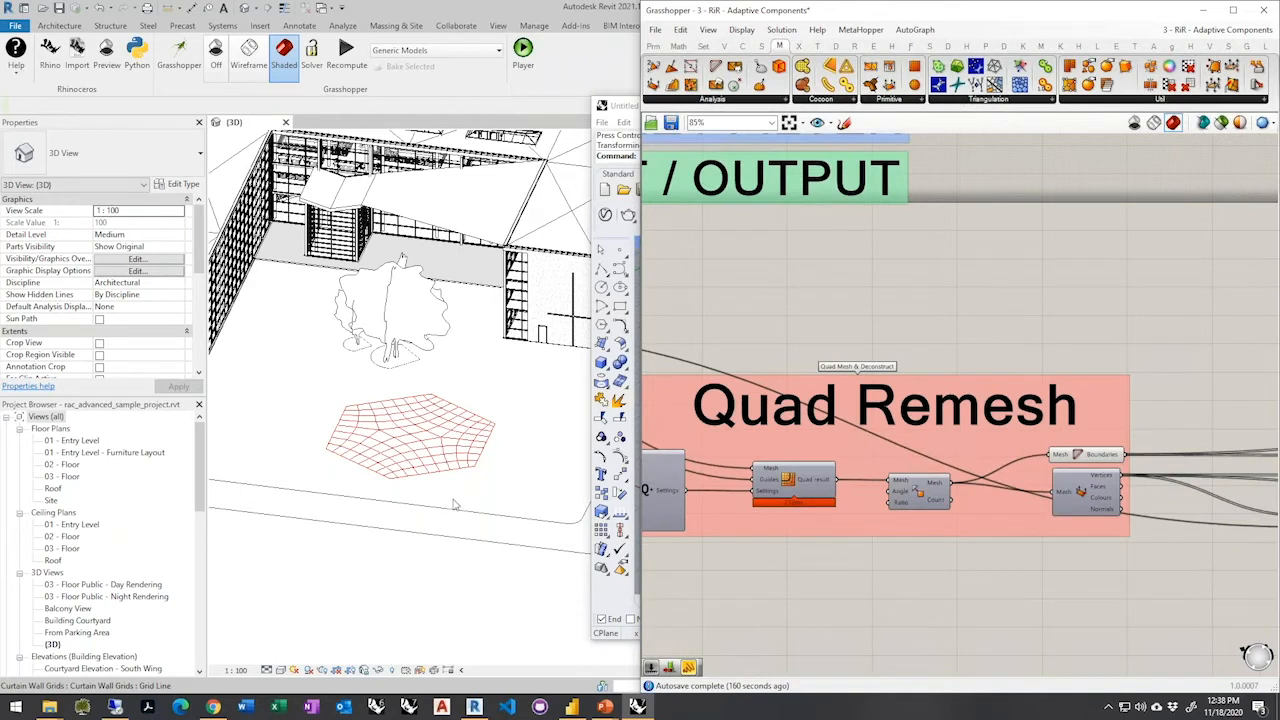
Examine the previewed quad mesh up close in the Revit 3D view
right_click(452, 503)
click(429, 488)
scroll(425, 465, up, 4)
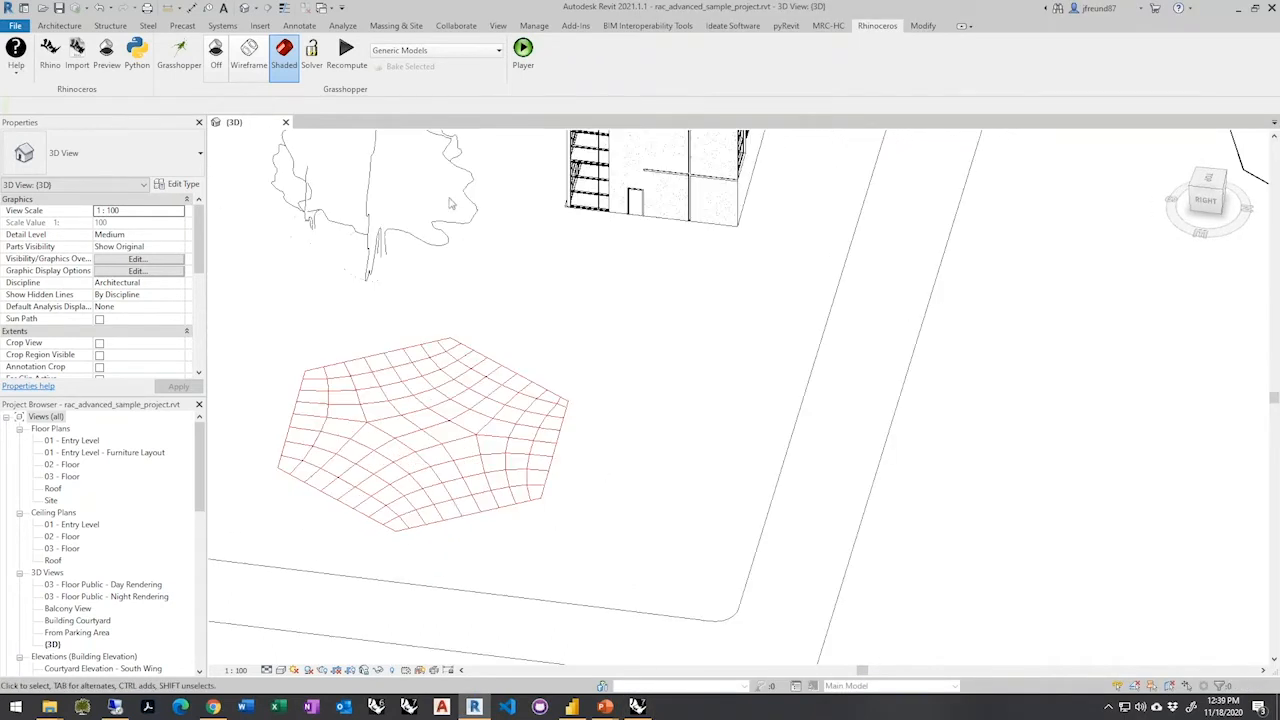
Return to Grasshopper and examine the Kangaroo forces group and the Kangaroo simulation group with its trigger
click(194, 57)
scroll(781, 416, down, 3)
scroll(781, 416, down, 3)
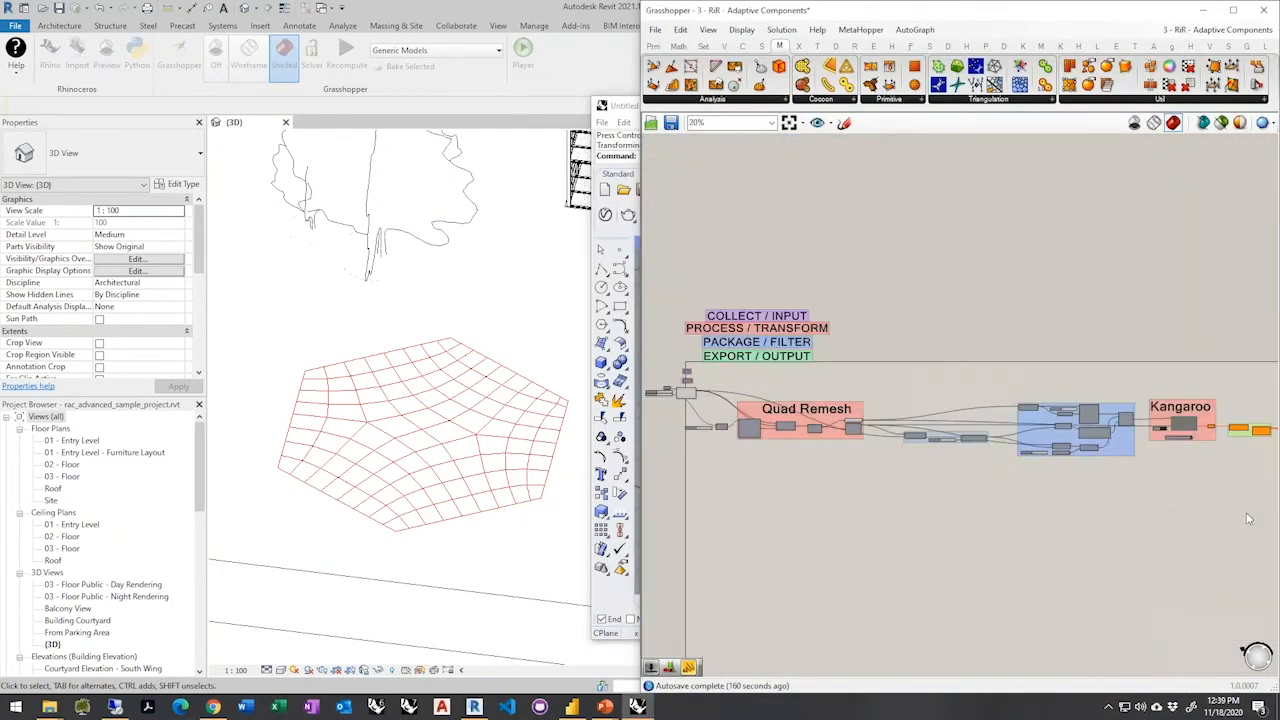
scroll(1249, 433, up, 4)
scroll(1250, 420, up, 4)
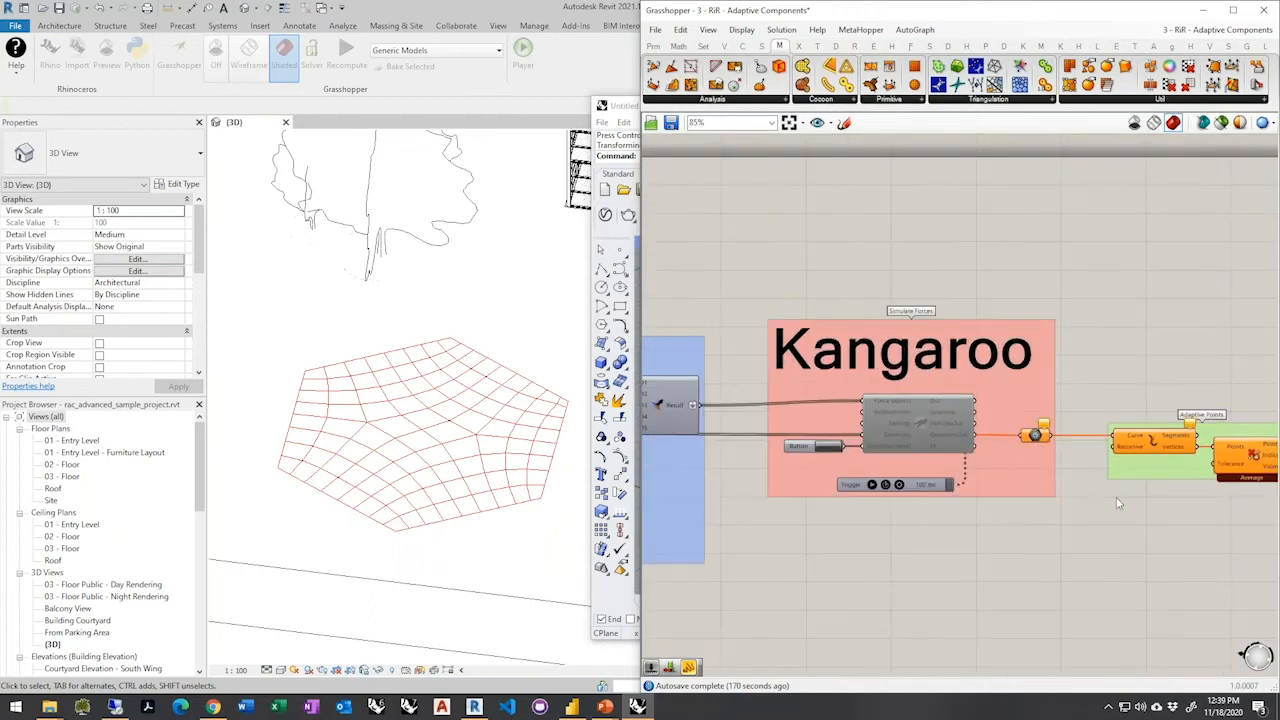
right_drag(746, 552, 1257, 525)
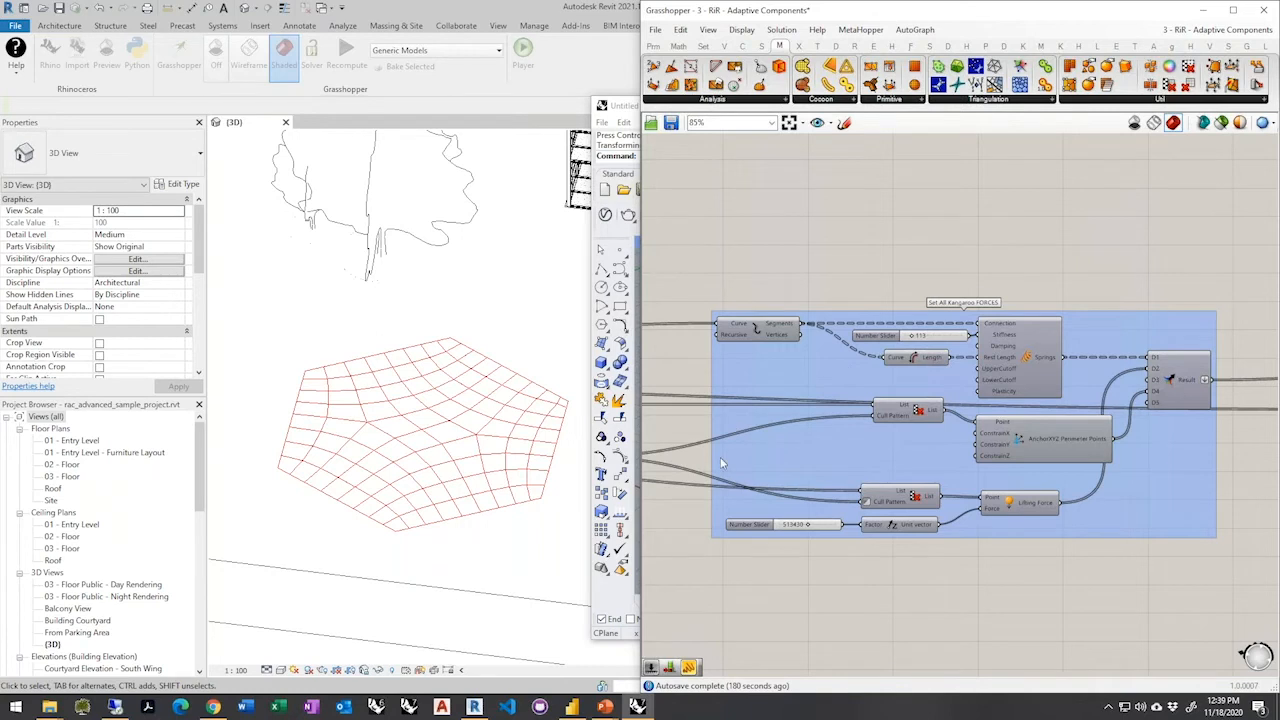
scroll(706, 474, down, 1)
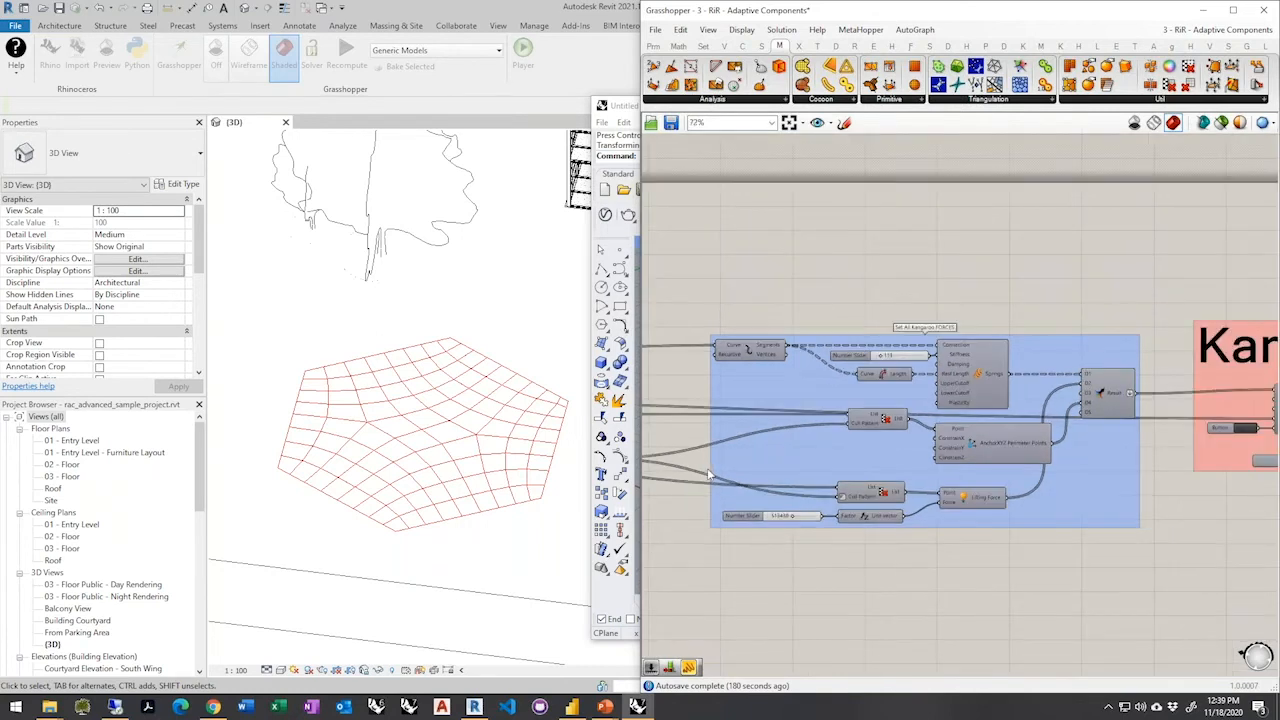
scroll(707, 496, down, 2)
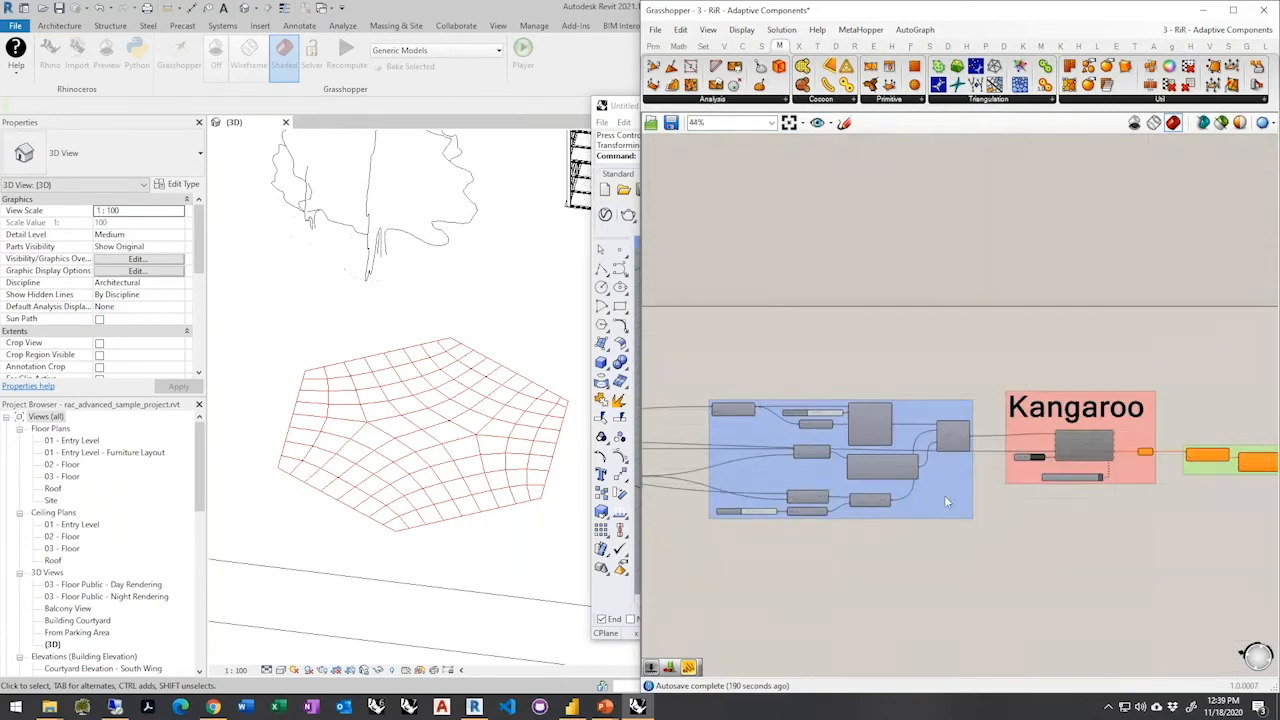
scroll(1085, 468, up, 2)
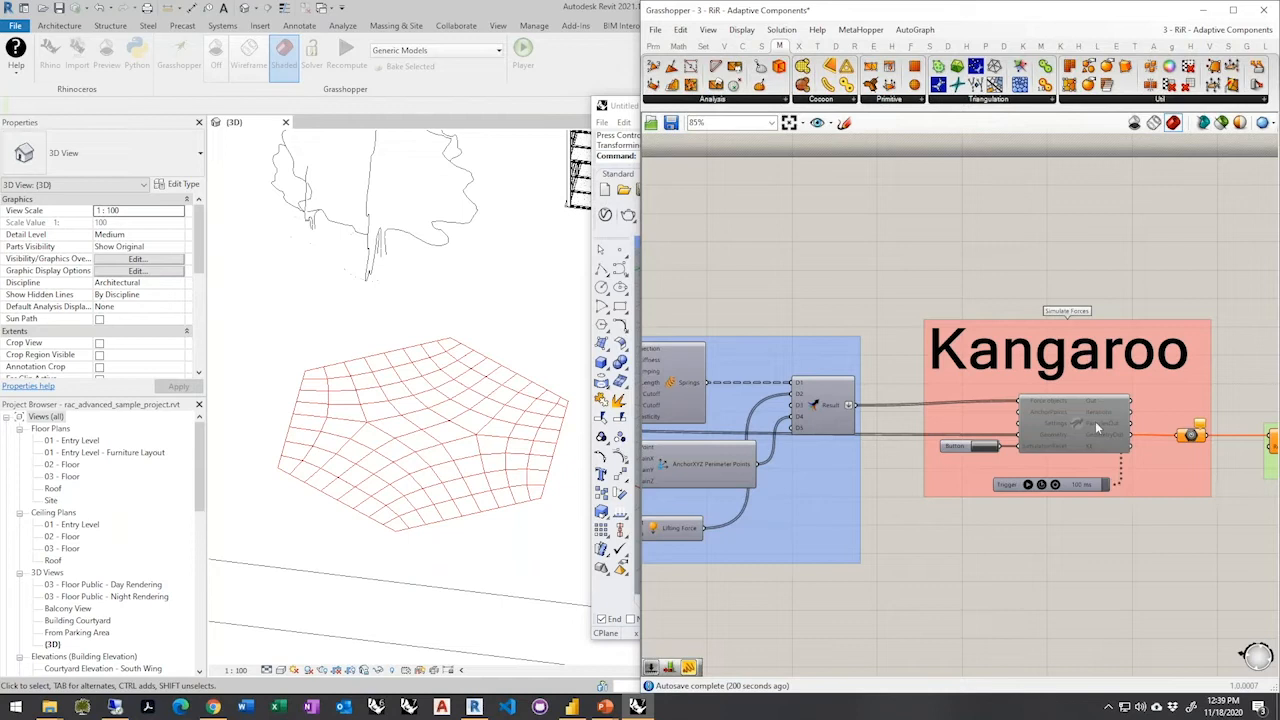
Review the downstream Rhino.Inside Revit adaptive component group and the thickness-from-orientation stage of the definition
scroll(775, 574, down, 8)
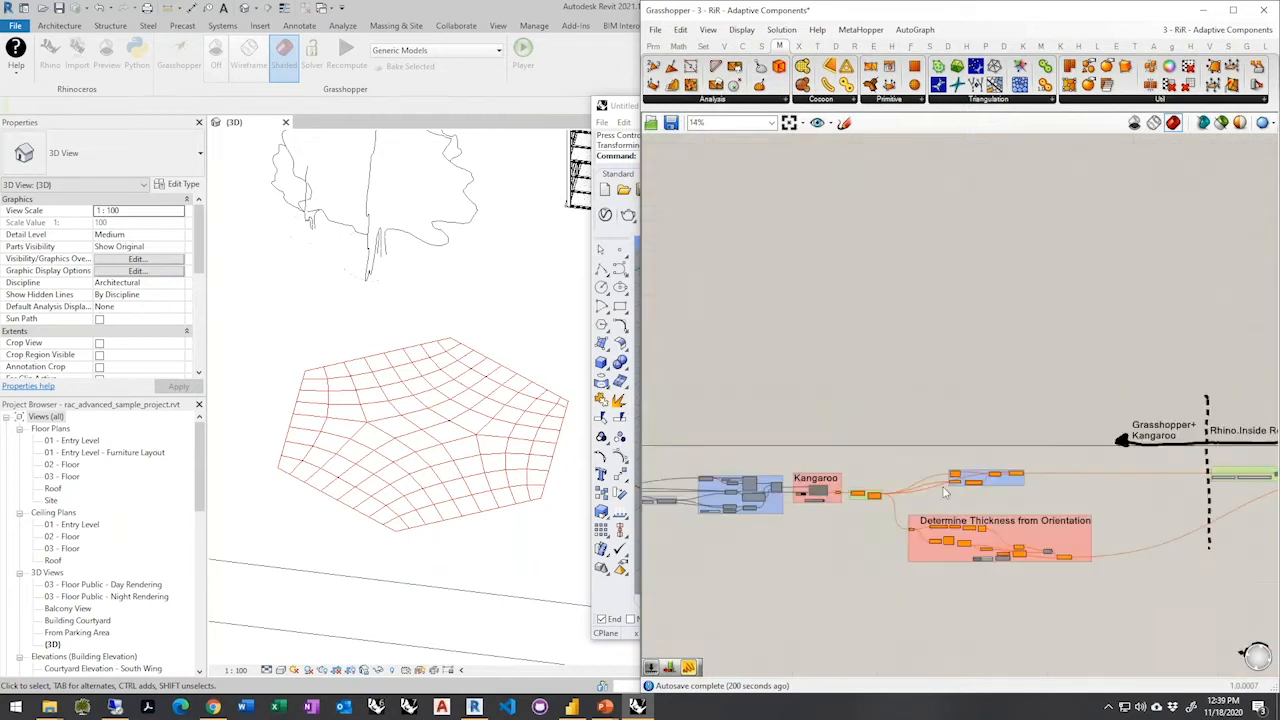
right_drag(1236, 485, 1074, 498)
scroll(1073, 498, up, 5)
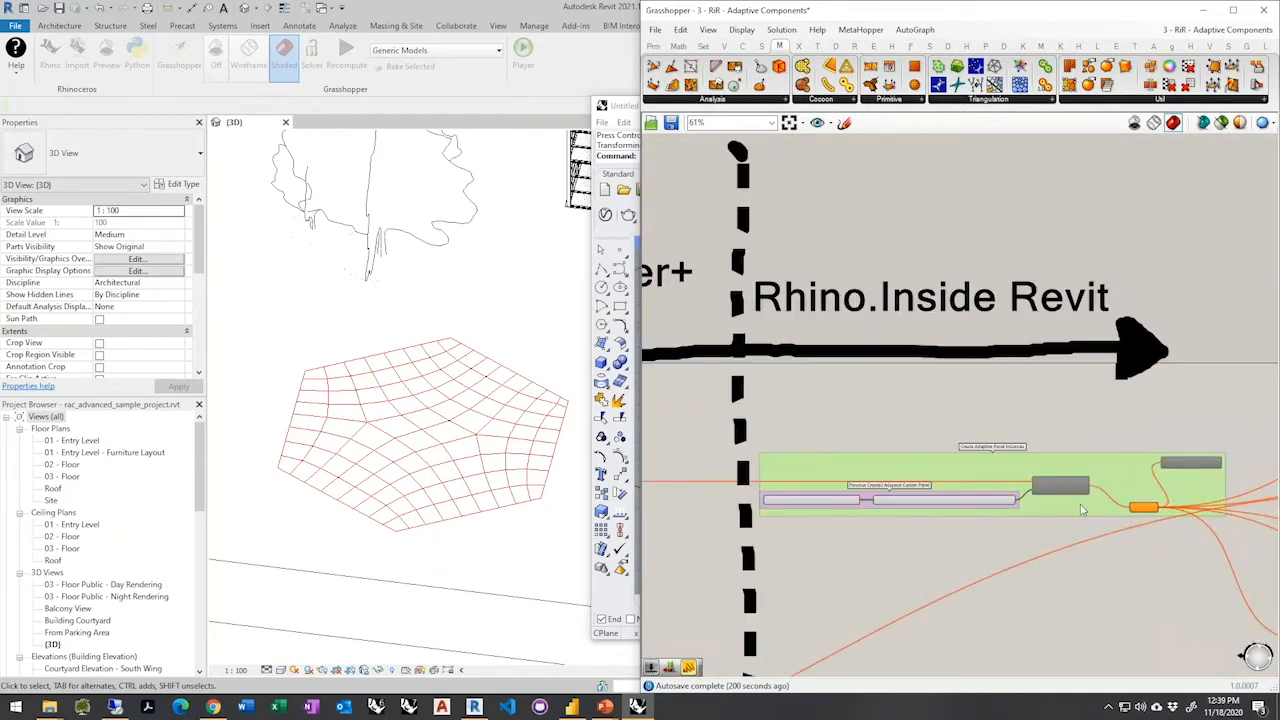
right_drag(958, 583, 1166, 503)
right_drag(880, 525, 1147, 497)
scroll(1147, 497, down, 3)
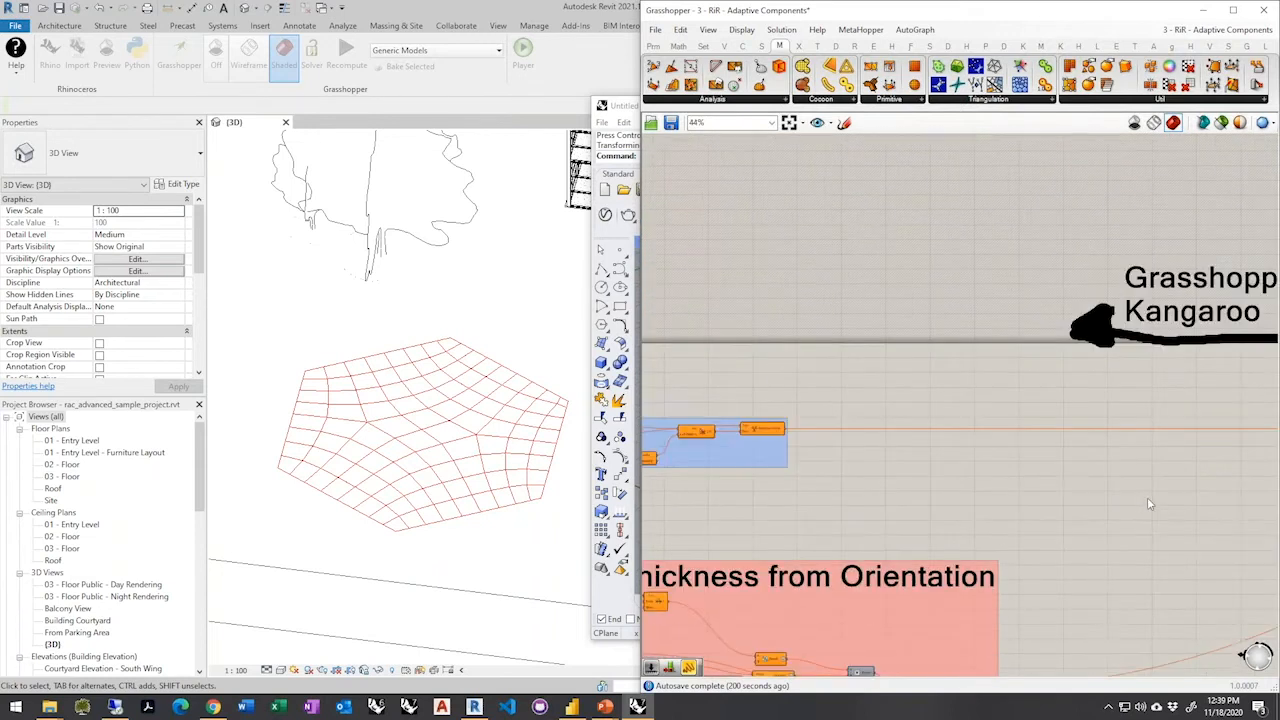
Enable the Kangaroo solver component in the Simulate Forces group and reset its simulation
scroll(1097, 498, down, 2)
scroll(745, 505, up, 7)
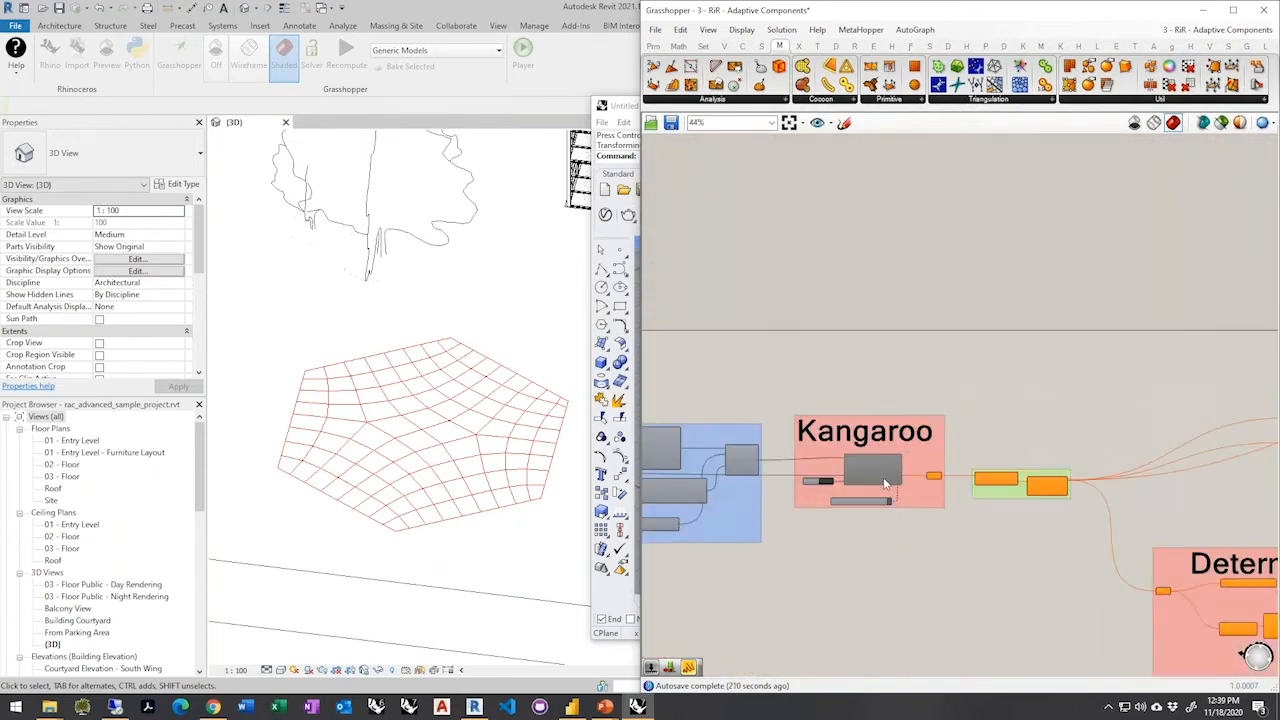
middle_click(892, 456)
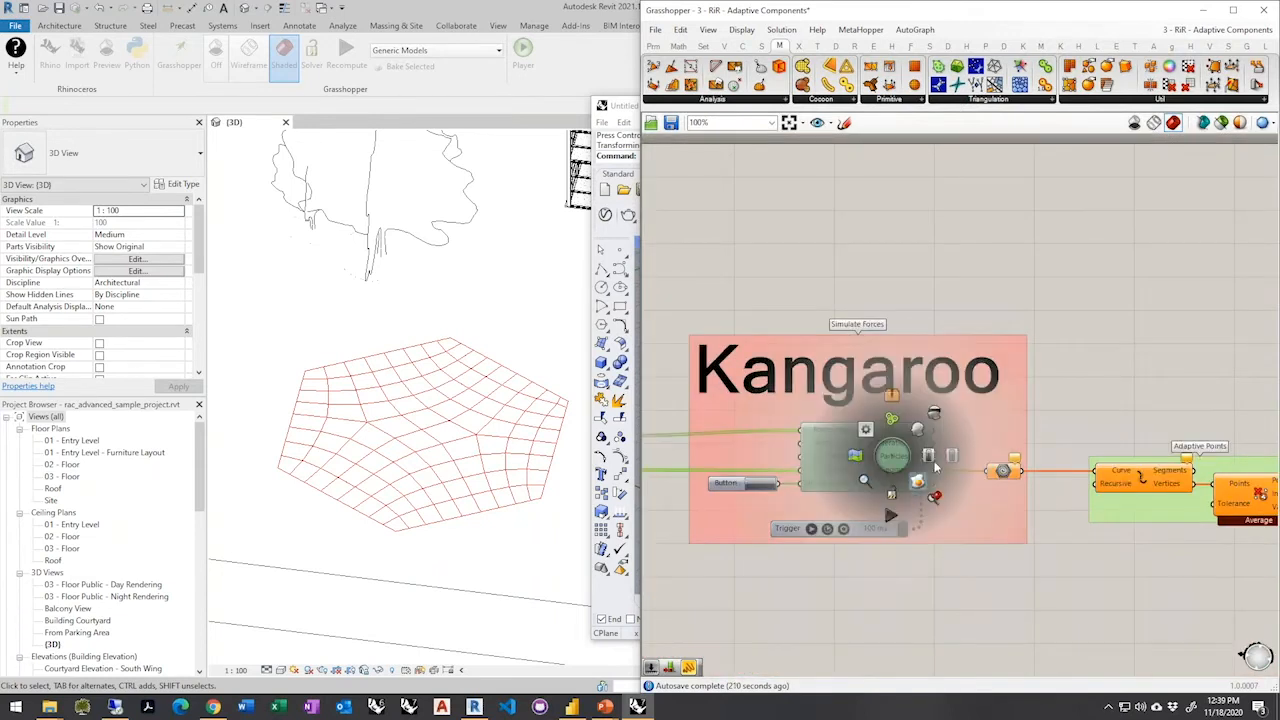
click(928, 454)
click(1105, 338)
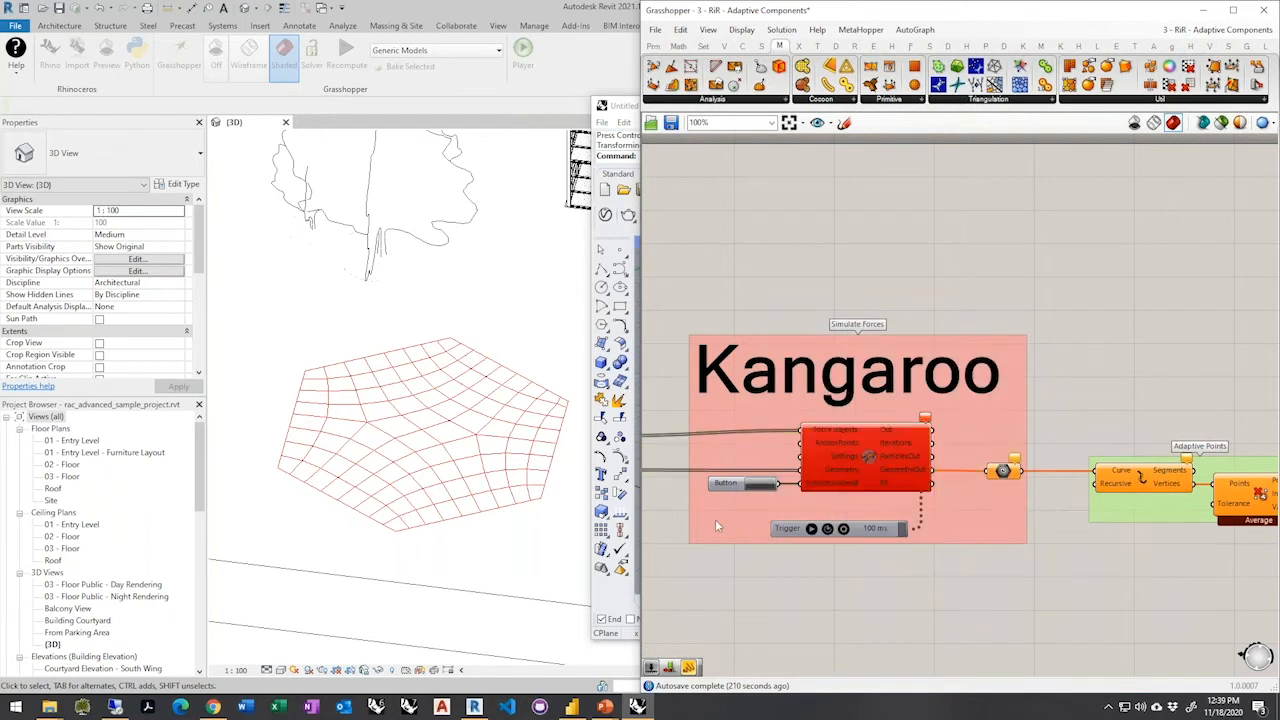
click(762, 485)
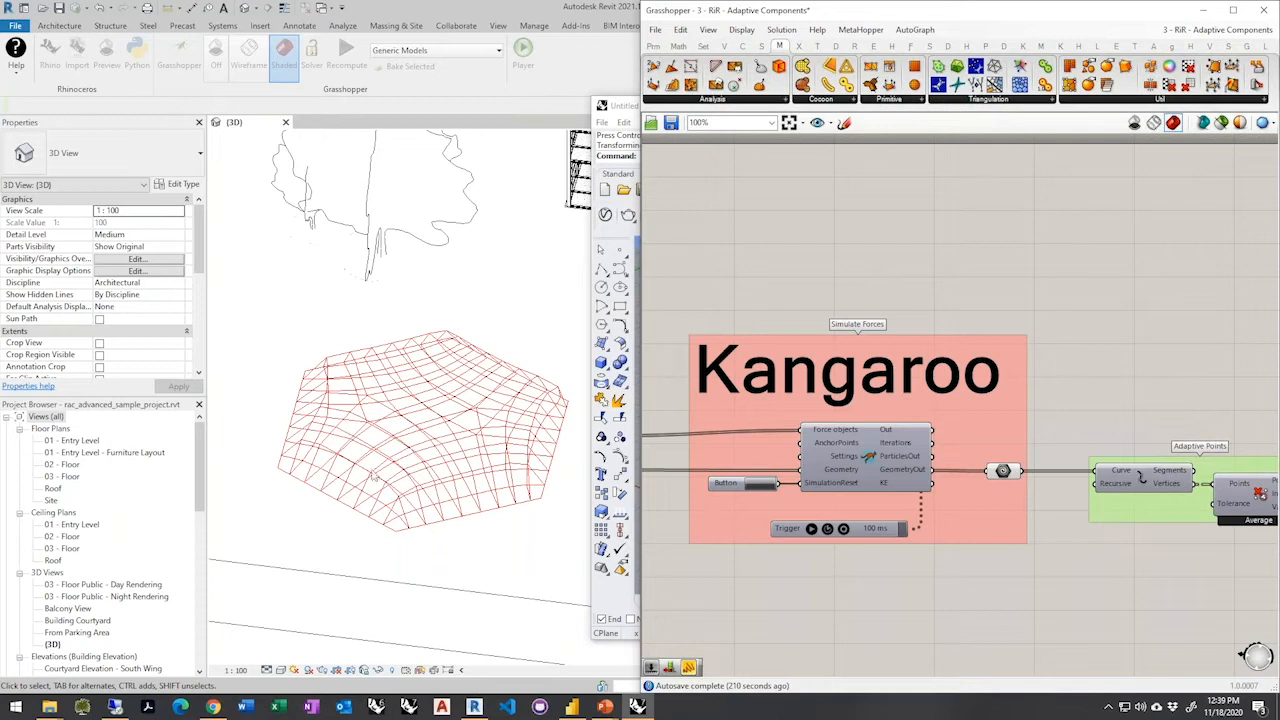
Turn off the preview of the mesh Boundaries component in the Quad Remesh group
scroll(1060, 445, down, 6)
scroll(1105, 495, down, 1)
scroll(714, 490, up, 5)
drag(939, 523, 815, 397)
middle_click(845, 391)
click(890, 356)
click(970, 376)
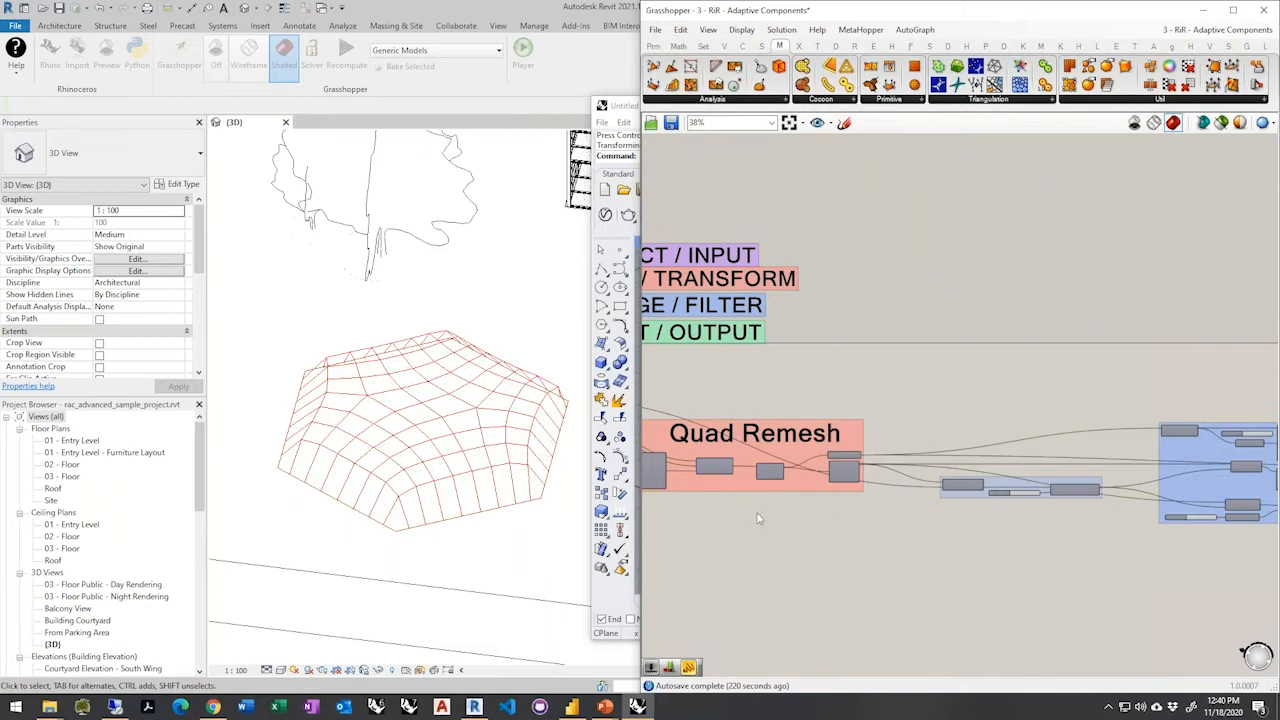
Start the 100 ms trigger in the Kangaroo group to run the simulation, and reset the simulation while it runs
scroll(780, 505, down, 2)
scroll(1120, 505, up, 4)
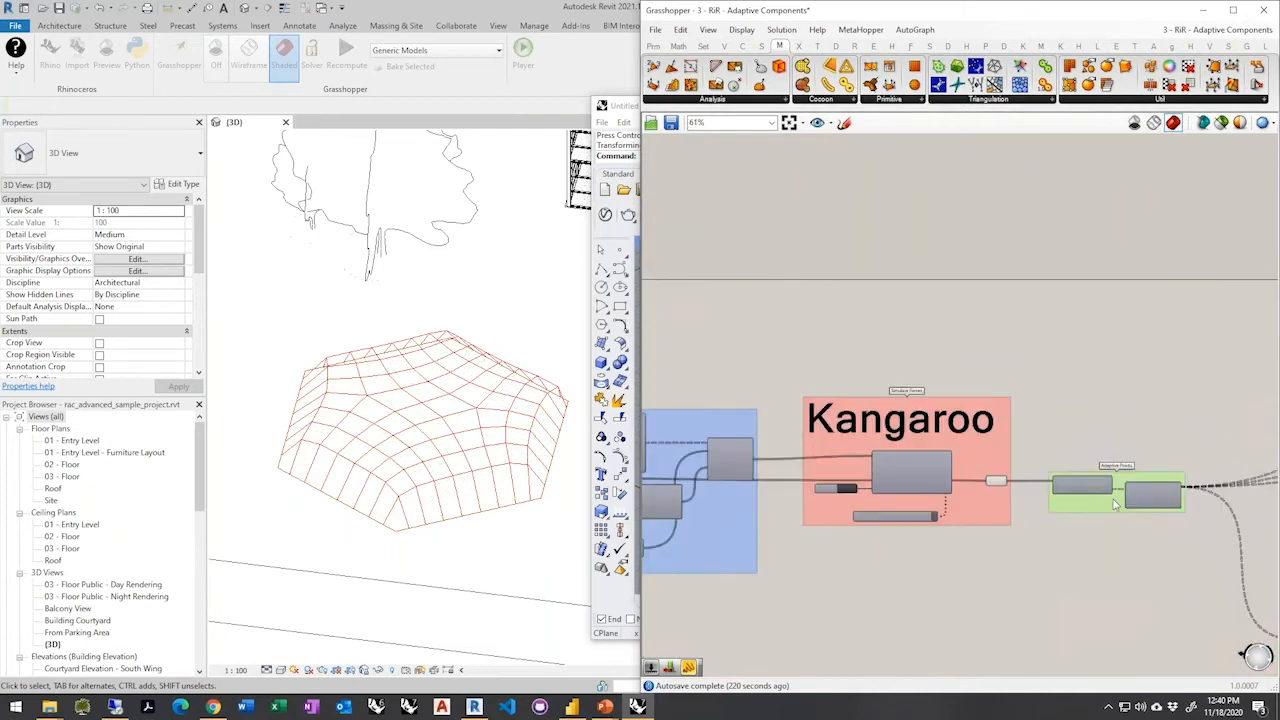
scroll(1115, 504, up, 2)
right_drag(859, 545, 928, 546)
scroll(928, 546, up, 1)
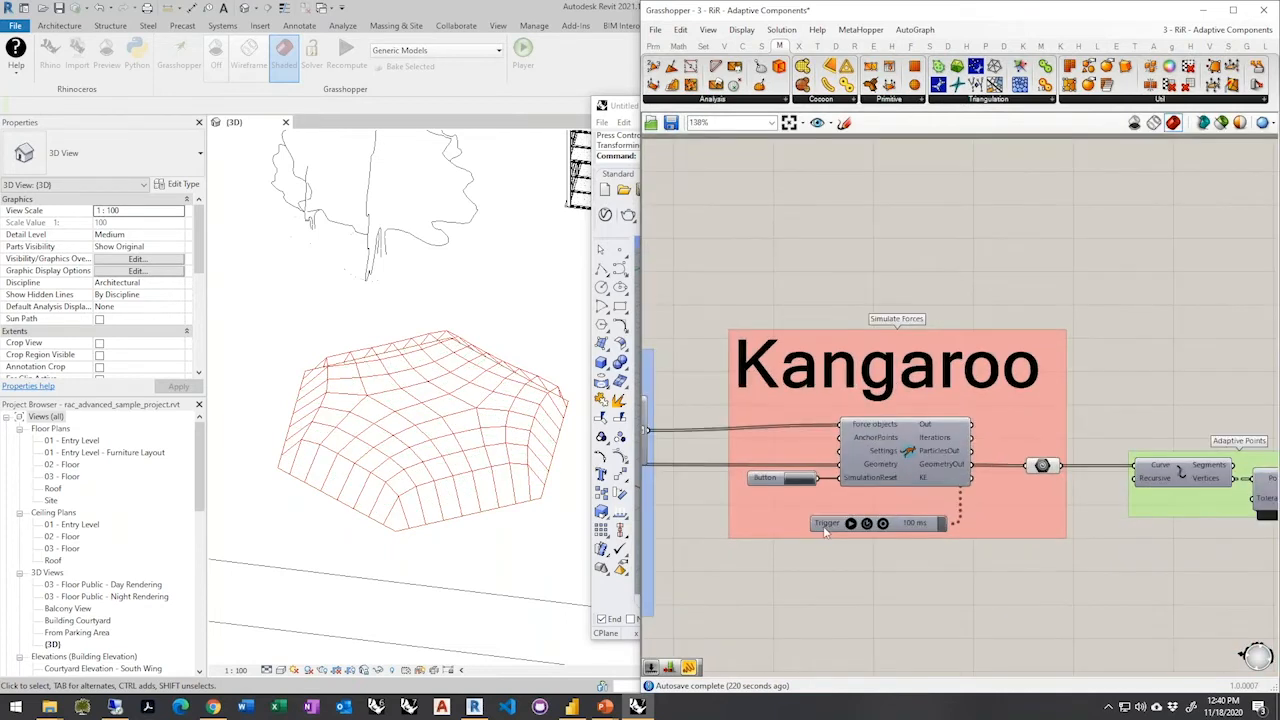
scroll(826, 532, up, 1)
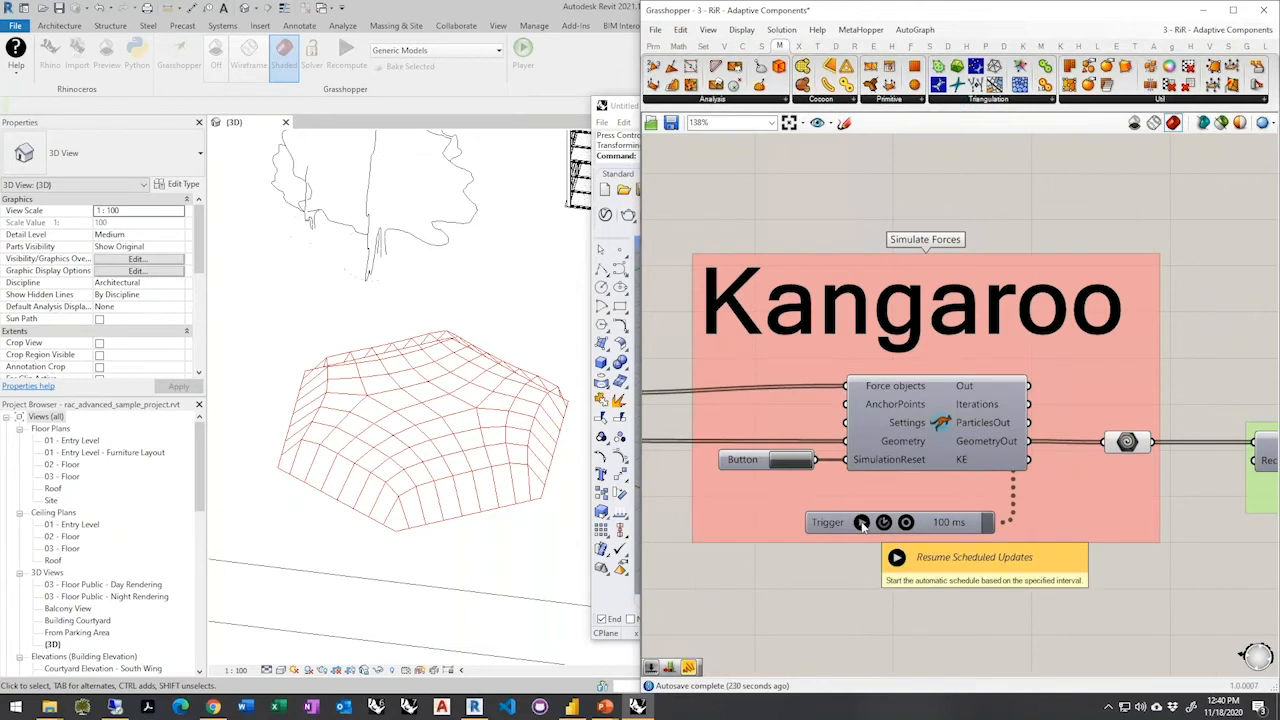
click(861, 522)
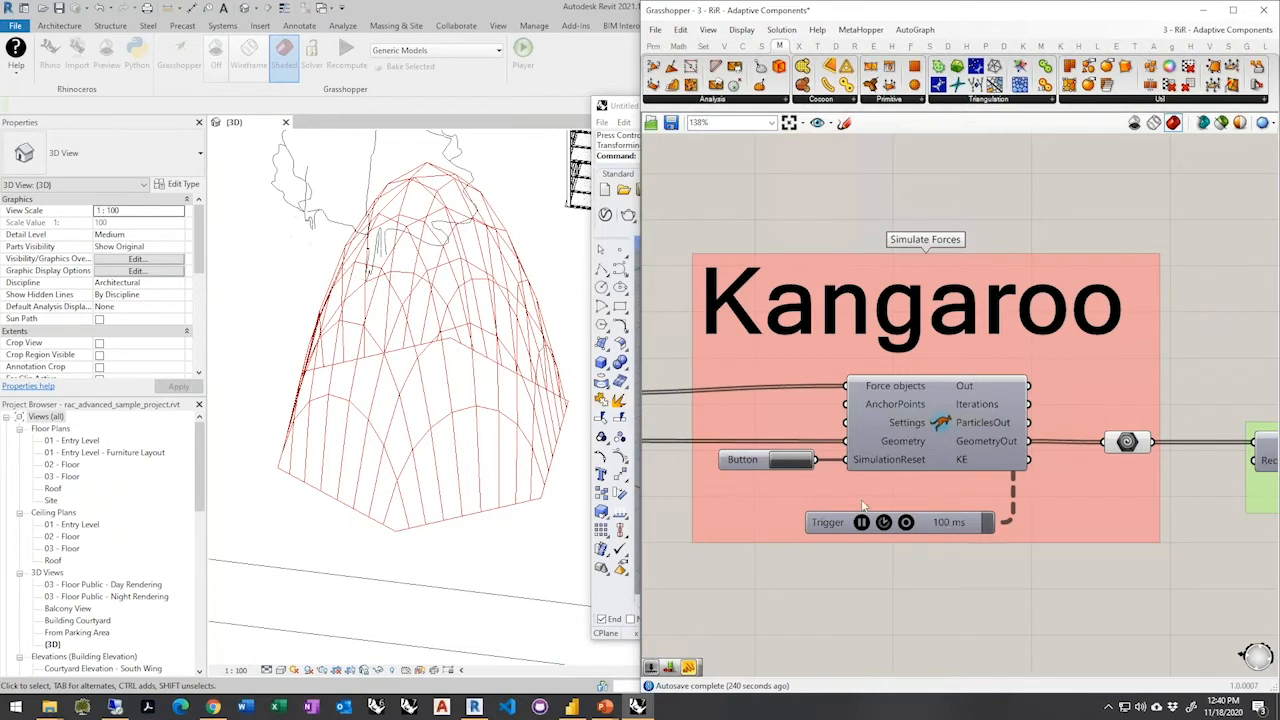
click(784, 465)
Set the number slider feeding the Unit Z factor in the Kangaroo forces group to 465342
scroll(1050, 518, down, 5)
scroll(808, 572, up, 8)
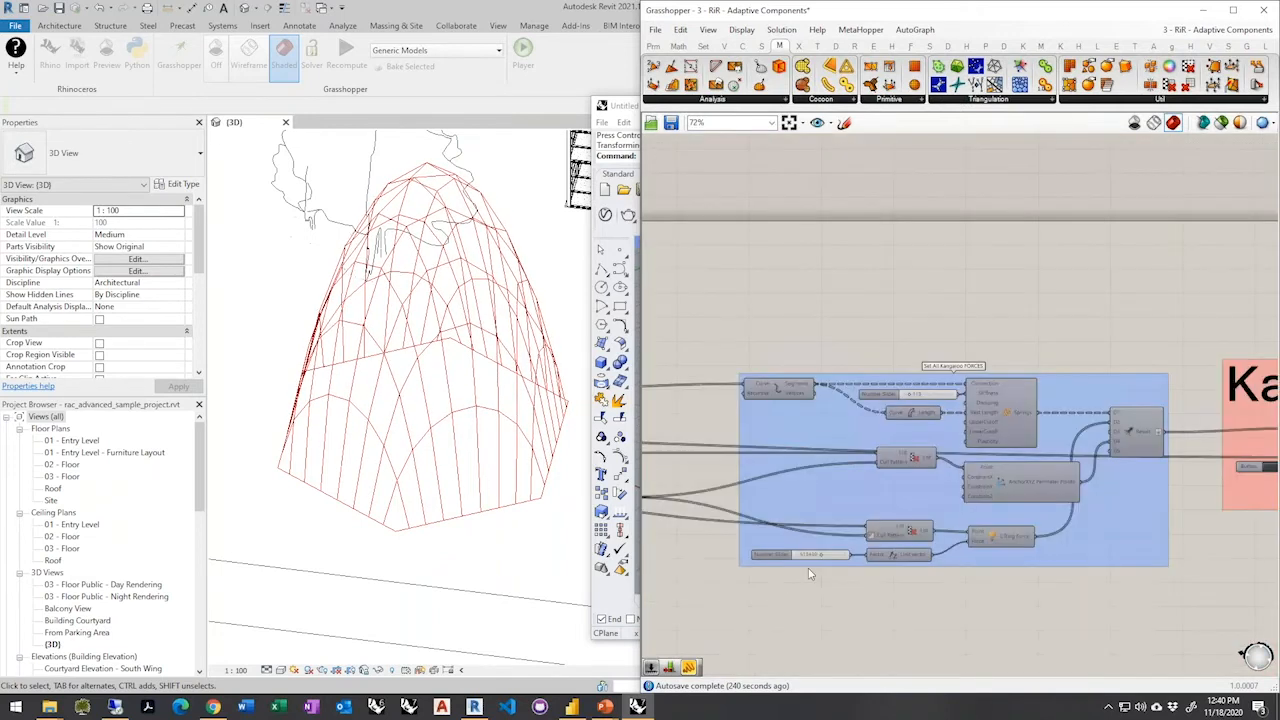
drag(856, 538, 852, 564)
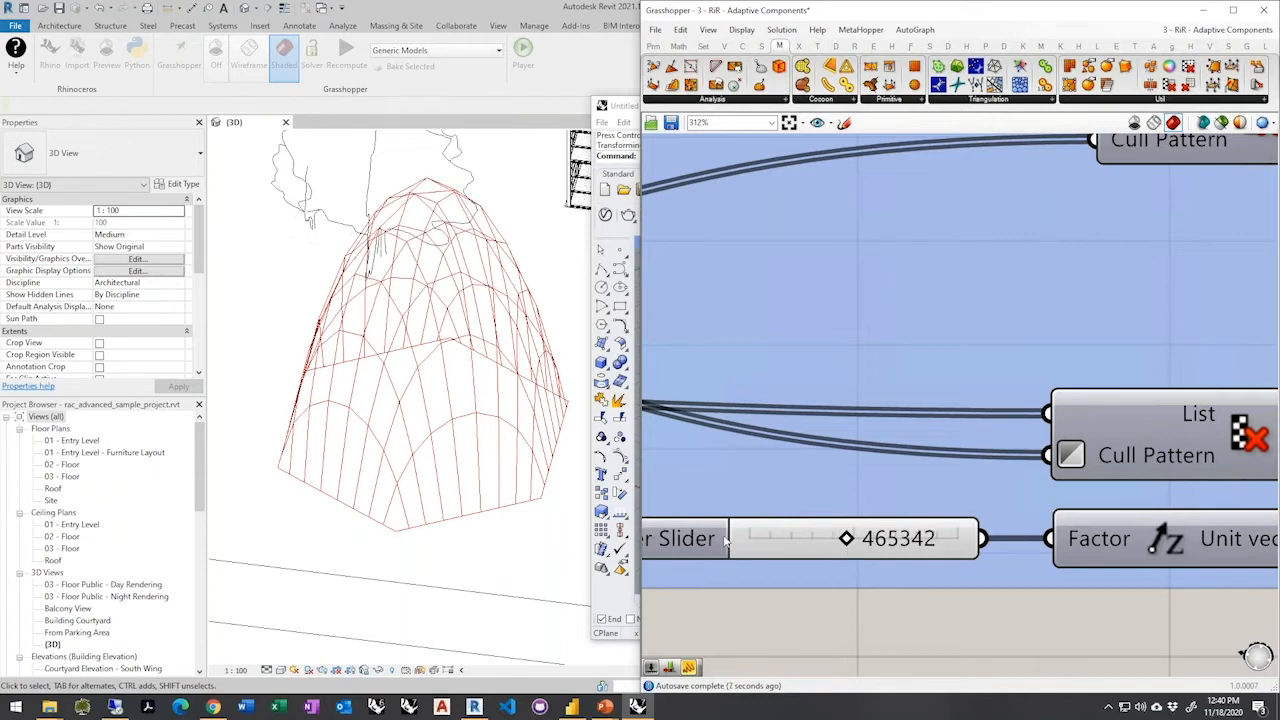
Pause the Kangaroo trigger and select the geometry output parameter to highlight the simulated curves in the Revit 3D view
scroll(727, 544, down, 10)
scroll(843, 537, up, 5)
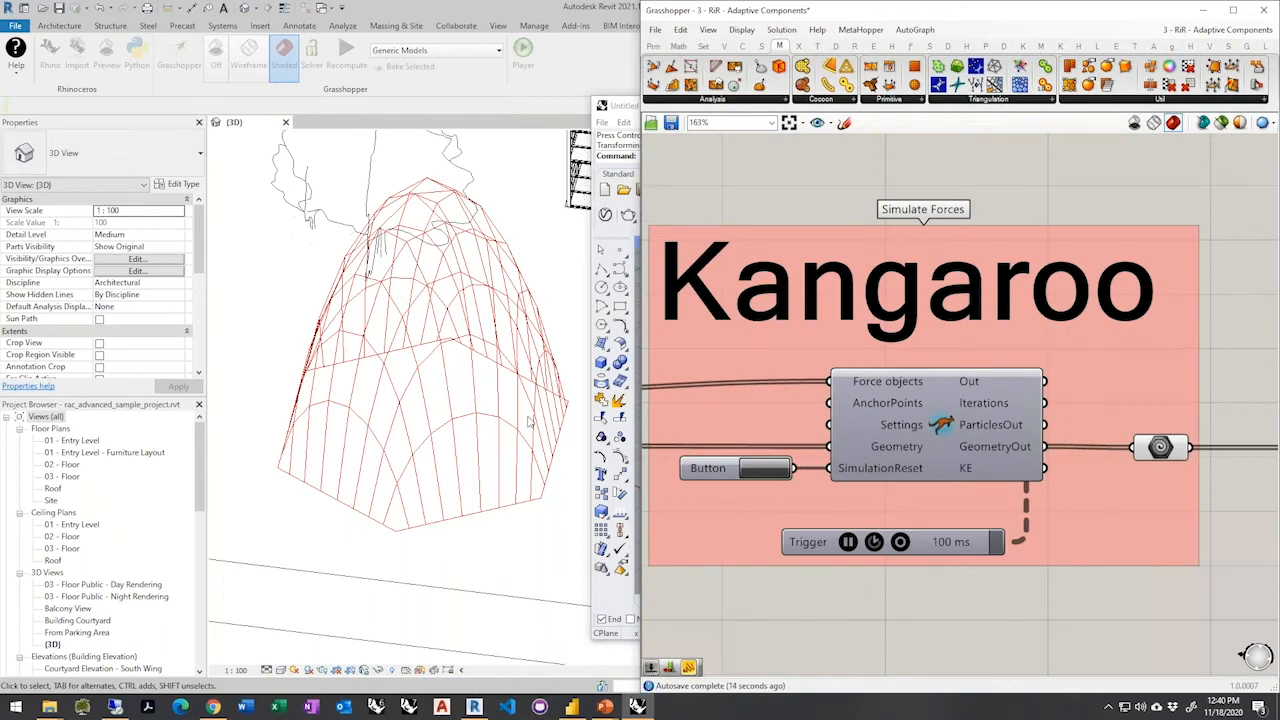
click(847, 543)
scroll(746, 494, down, 3)
scroll(746, 494, down, 1)
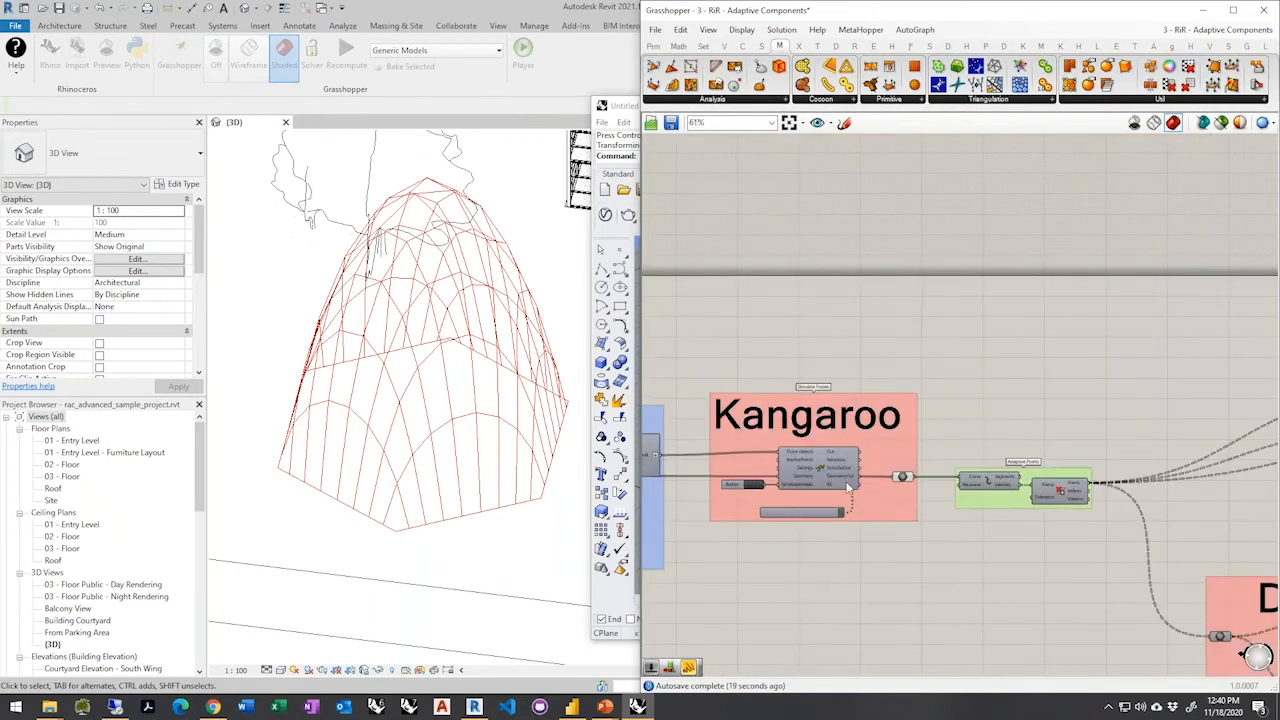
click(903, 478)
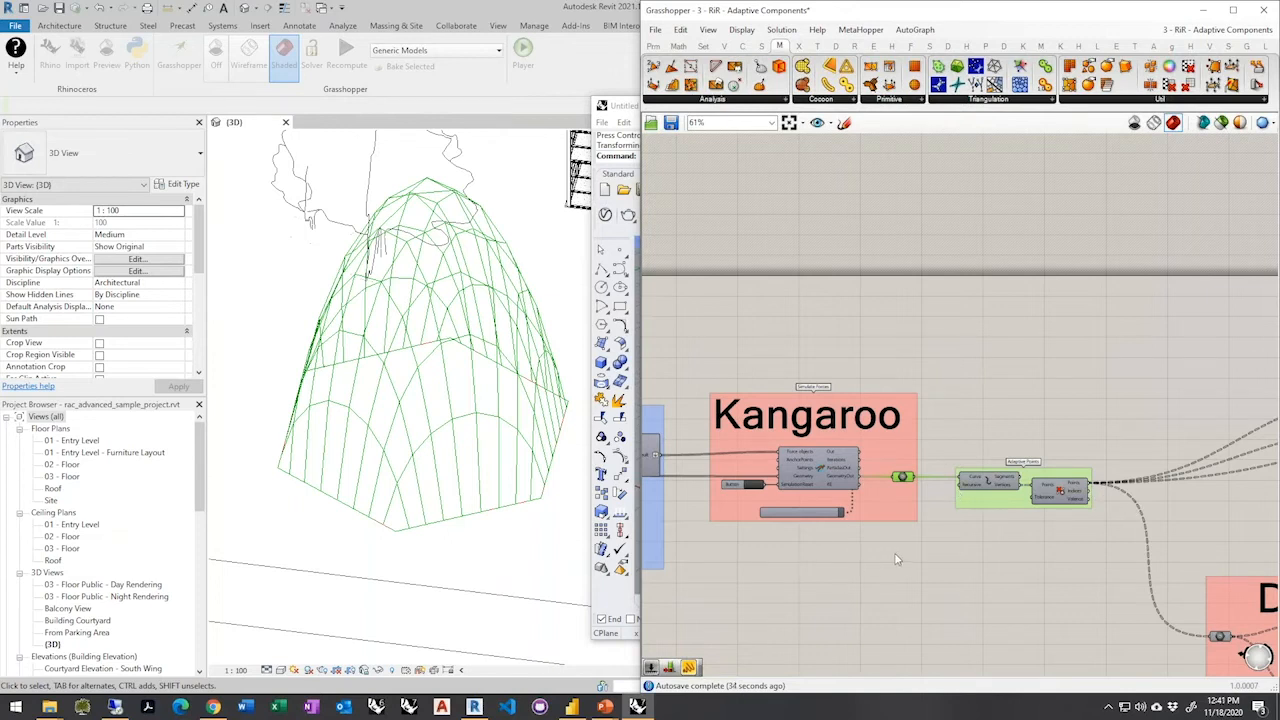
Review the Create Adaptive Panel Instances group with its Curtain Panels category and Adaptive_Component_NoPanel type inputs
right_drag(976, 537, 782, 517)
scroll(782, 517, down, 5)
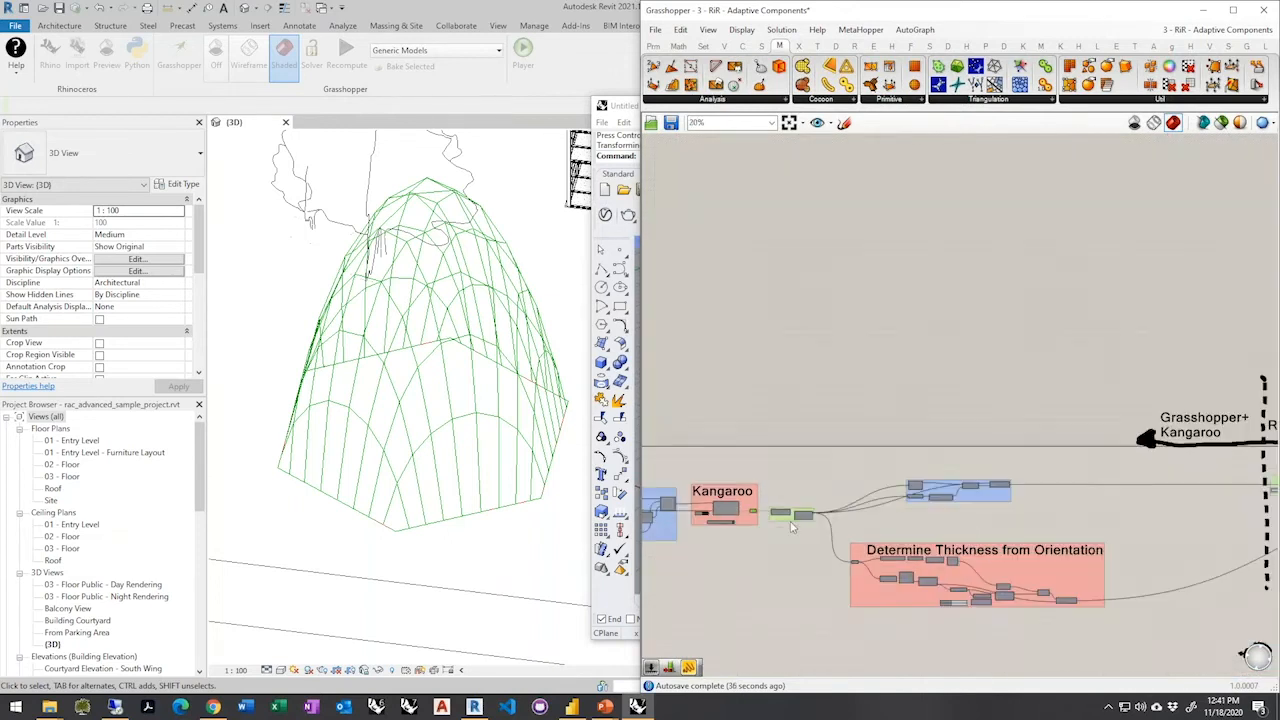
right_drag(1141, 562, 752, 588)
scroll(1007, 513, up, 5)
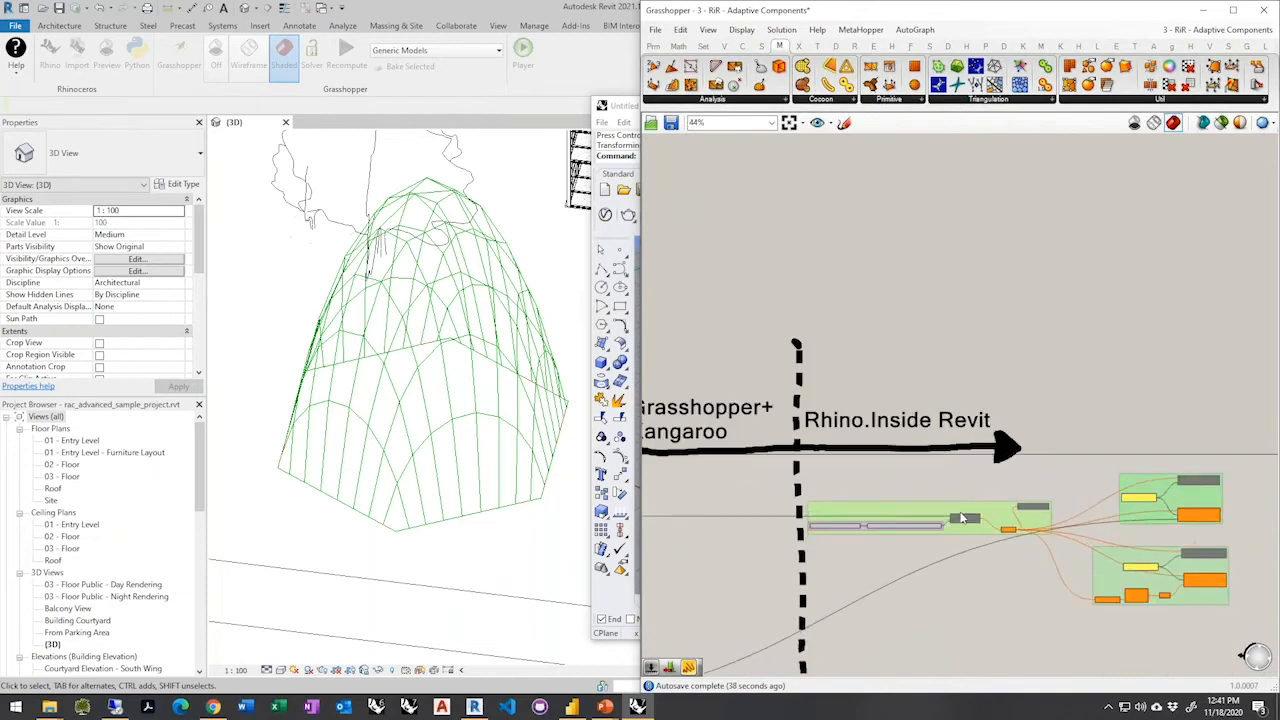
scroll(937, 547, up, 3)
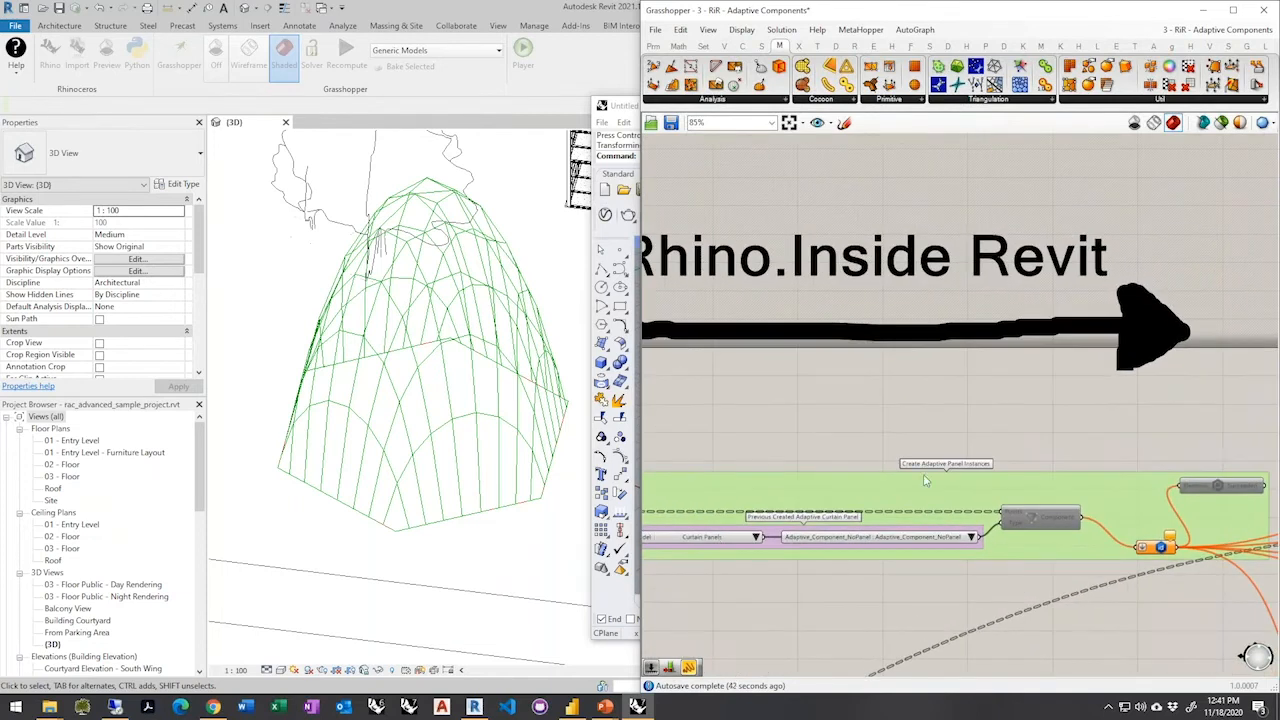
scroll(710, 535, up, 2)
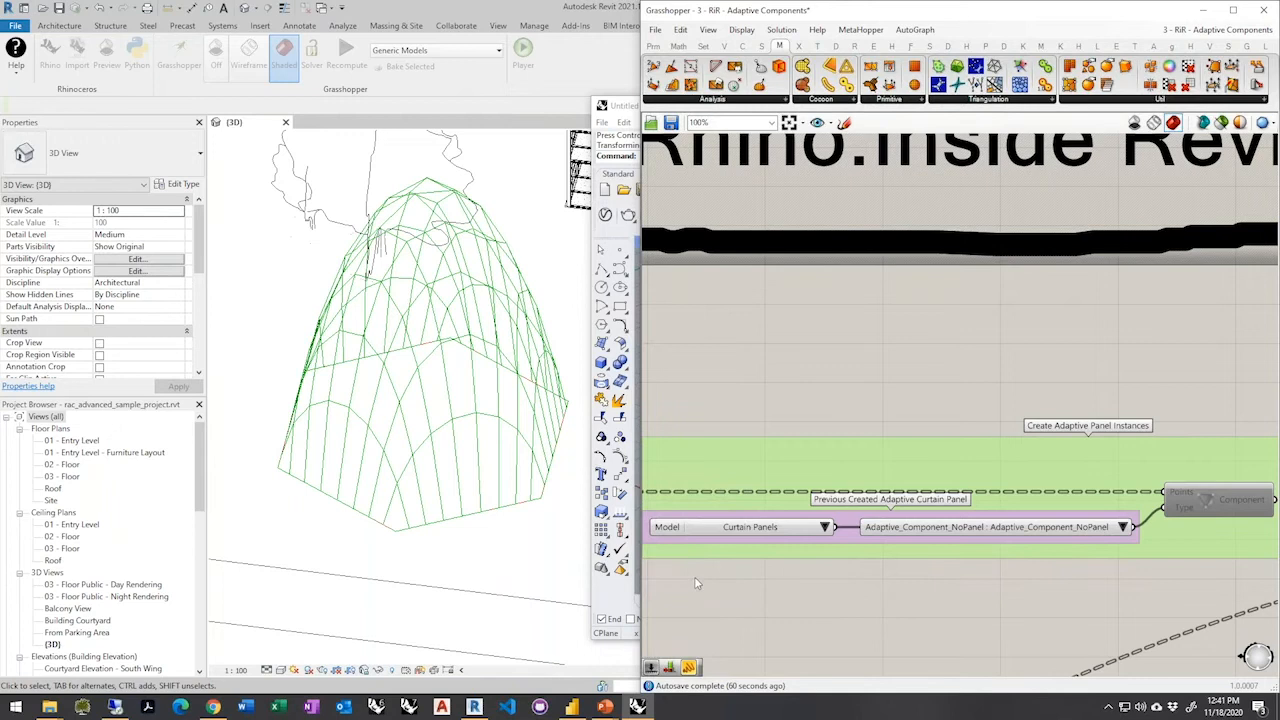
scroll(694, 576, down, 3)
scroll(742, 562, down, 1)
scroll(1022, 543, up, 4)
scroll(1026, 541, down, 3)
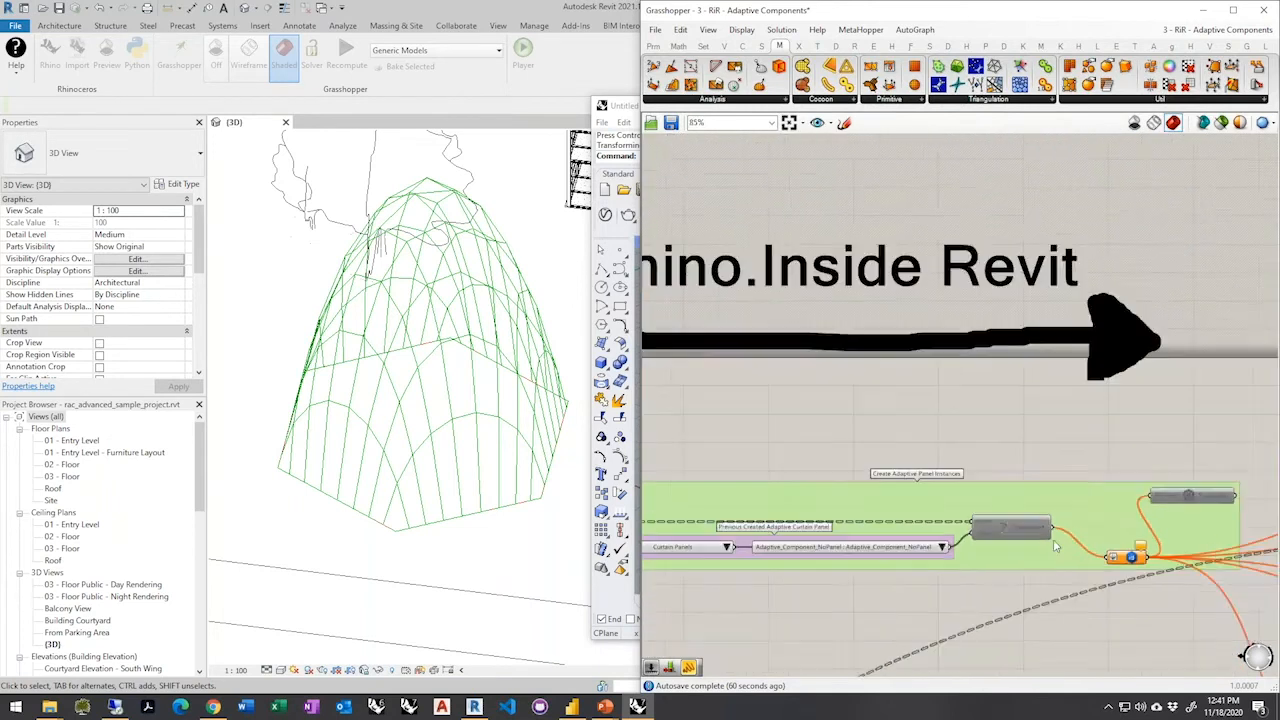
Enable the component that creates the adaptive panel instances from the points and panel type
scroll(1026, 538, up, 2)
scroll(1000, 528, up, 1)
middle_click(992, 525)
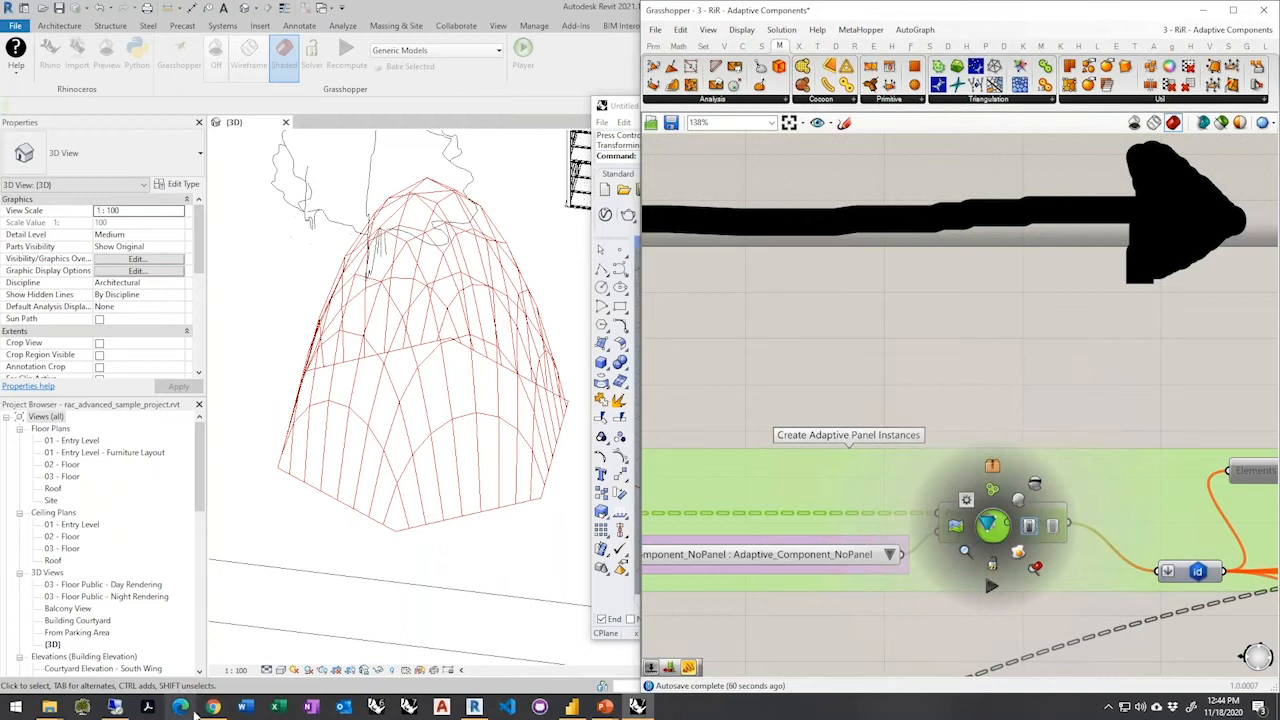
Switch to the Remote Desktop session and select the blue logo Image Sampler in the Adaptive Components Example definition
mouse_move(116, 706)
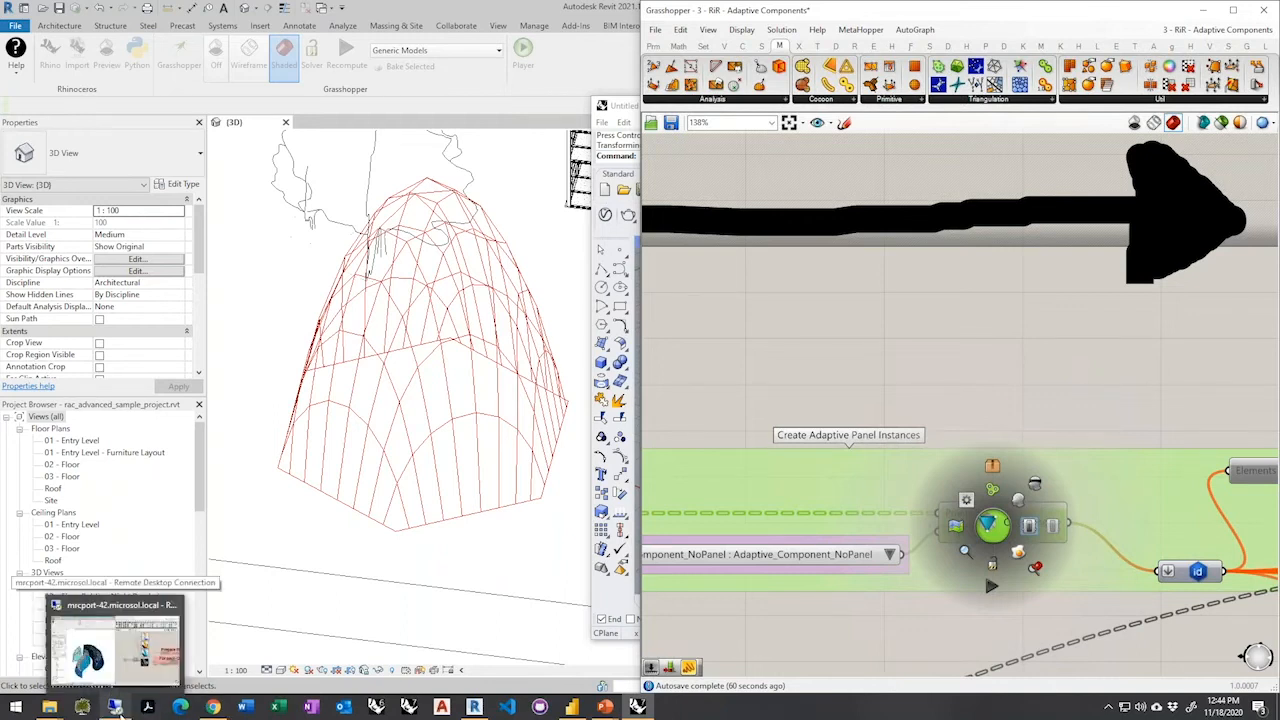
click(116, 706)
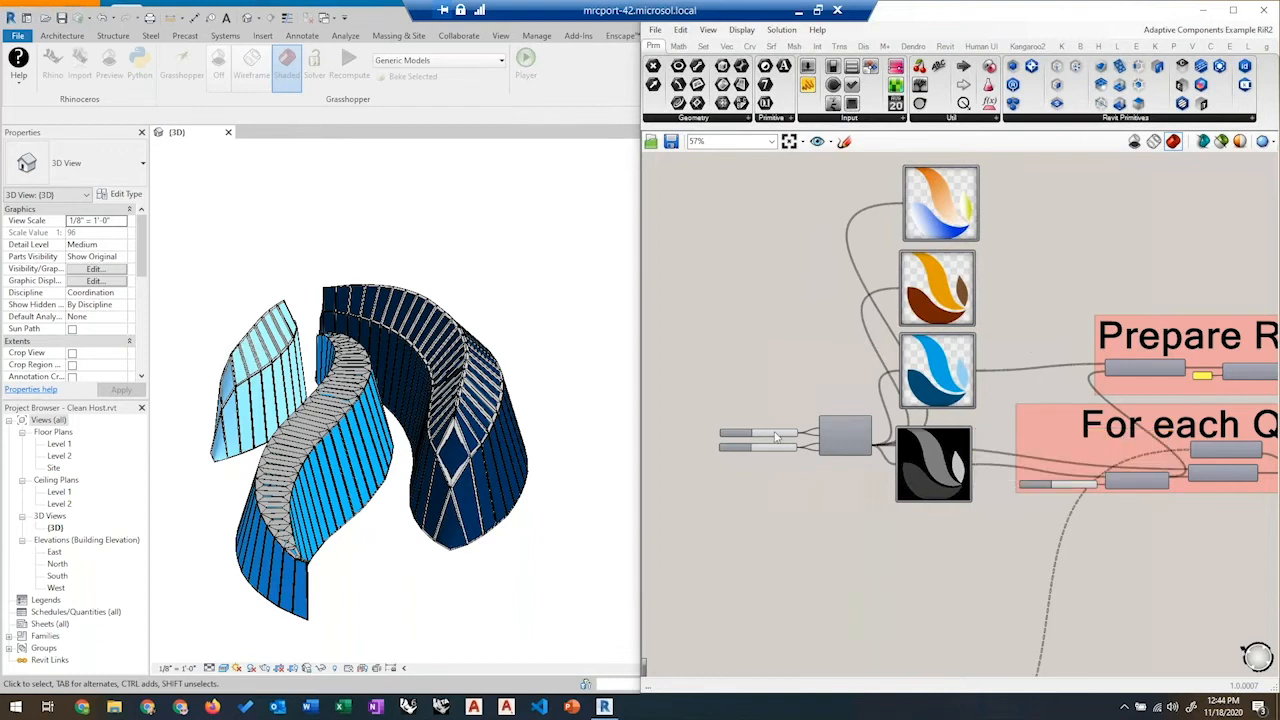
scroll(776, 437, down, 1)
scroll(776, 437, down, 2)
scroll(825, 414, up, 6)
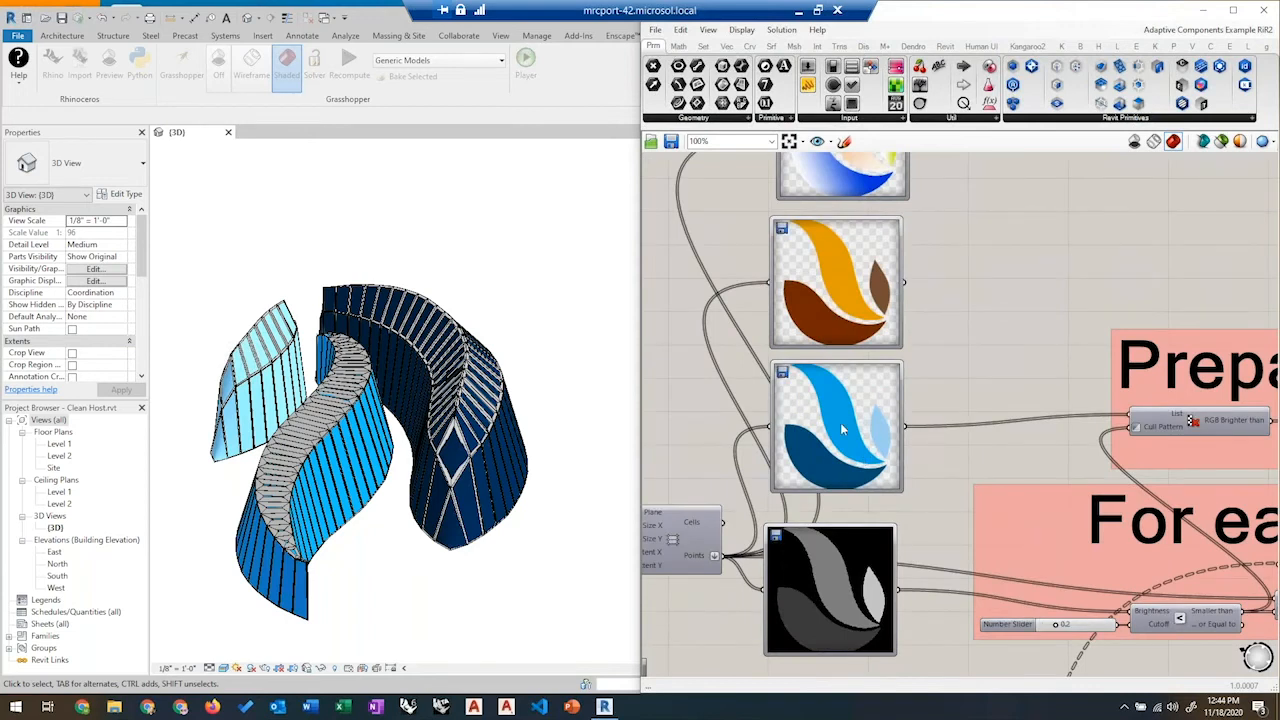
click(871, 397)
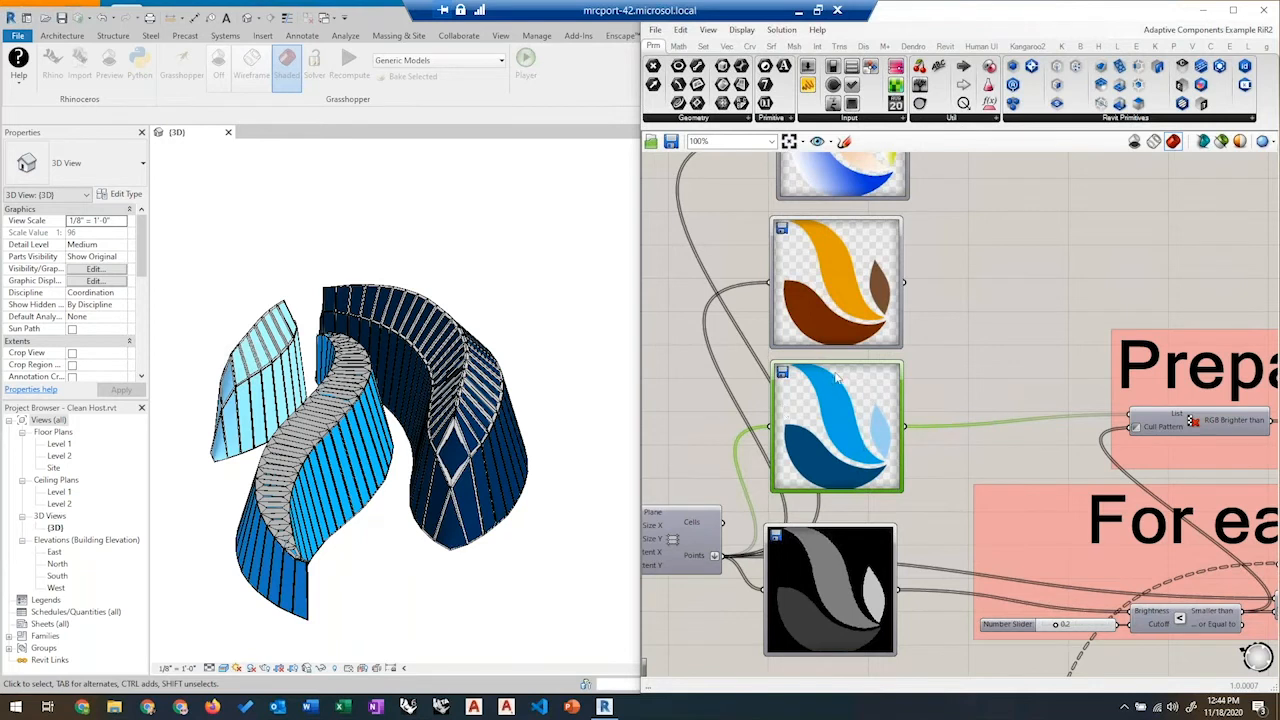
Review the example definition from Quad Remesh and the image samplers through to the Name the Assets and Colors from RGB groups
scroll(836, 375, down, 5)
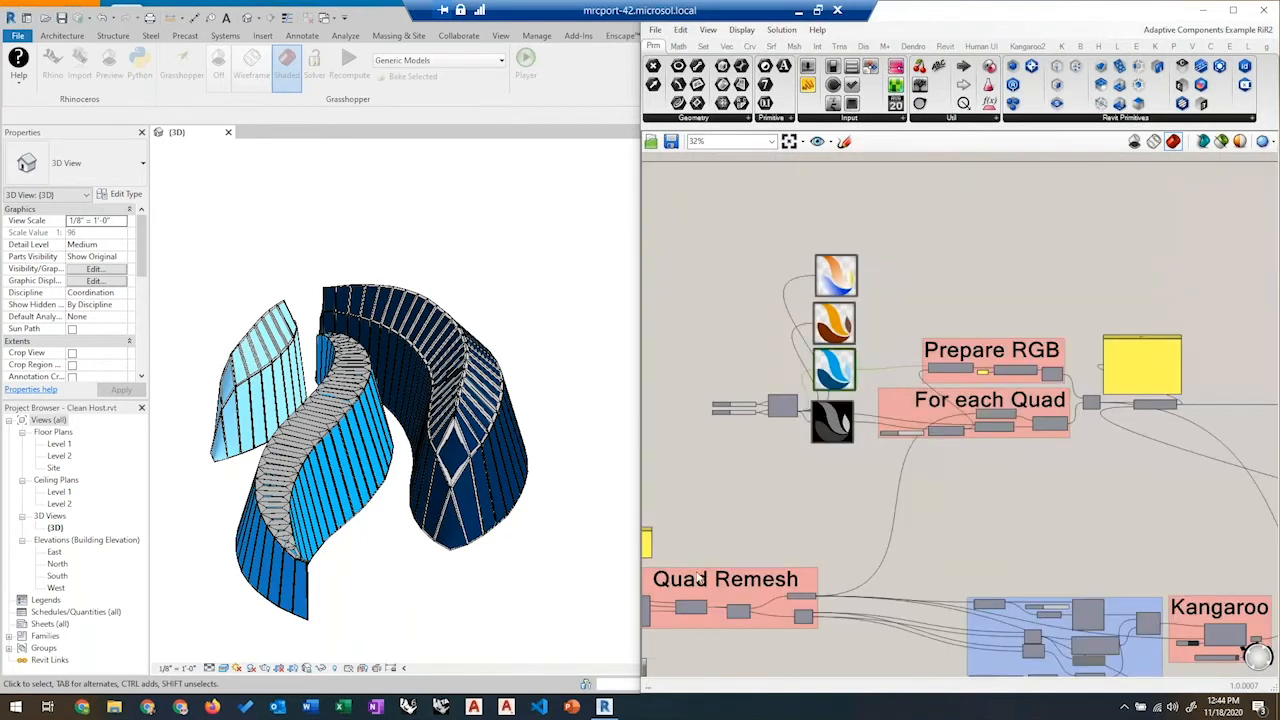
scroll(668, 616, up, 4)
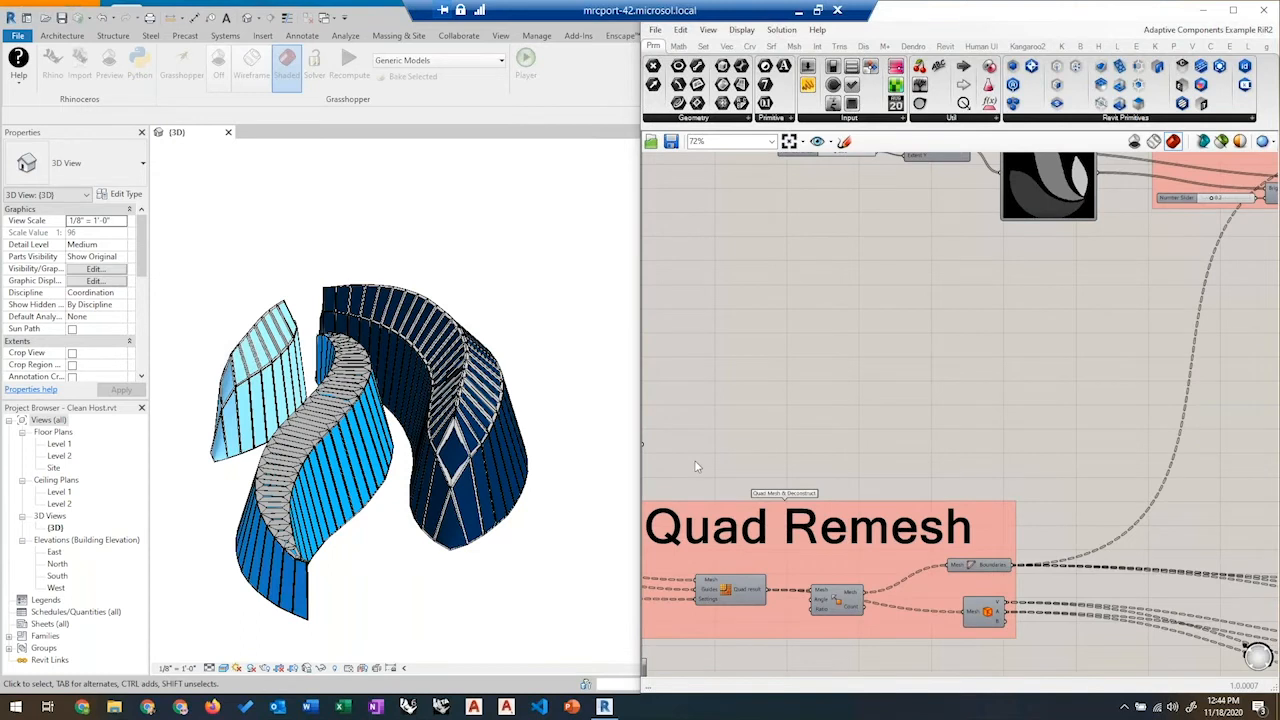
scroll(697, 467, down, 4)
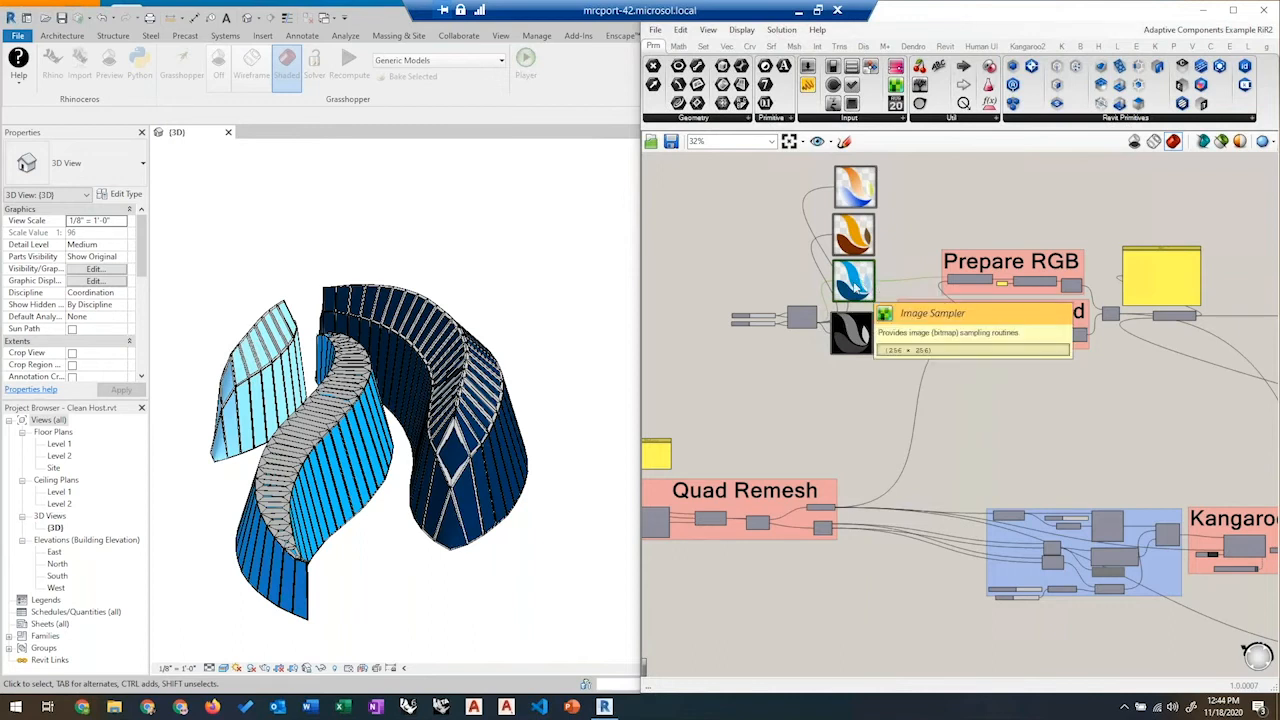
scroll(737, 408, down, 5)
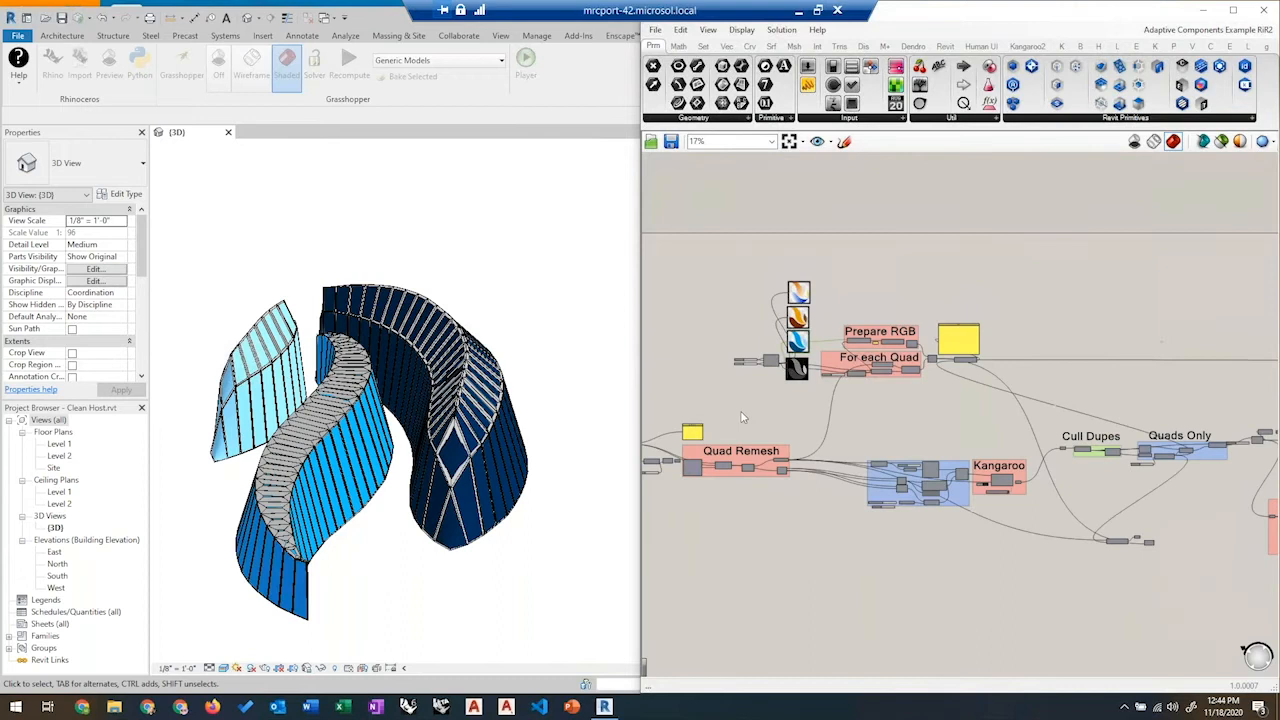
right_drag(1185, 452, 797, 549)
scroll(962, 474, up, 2)
scroll(900, 490, up, 5)
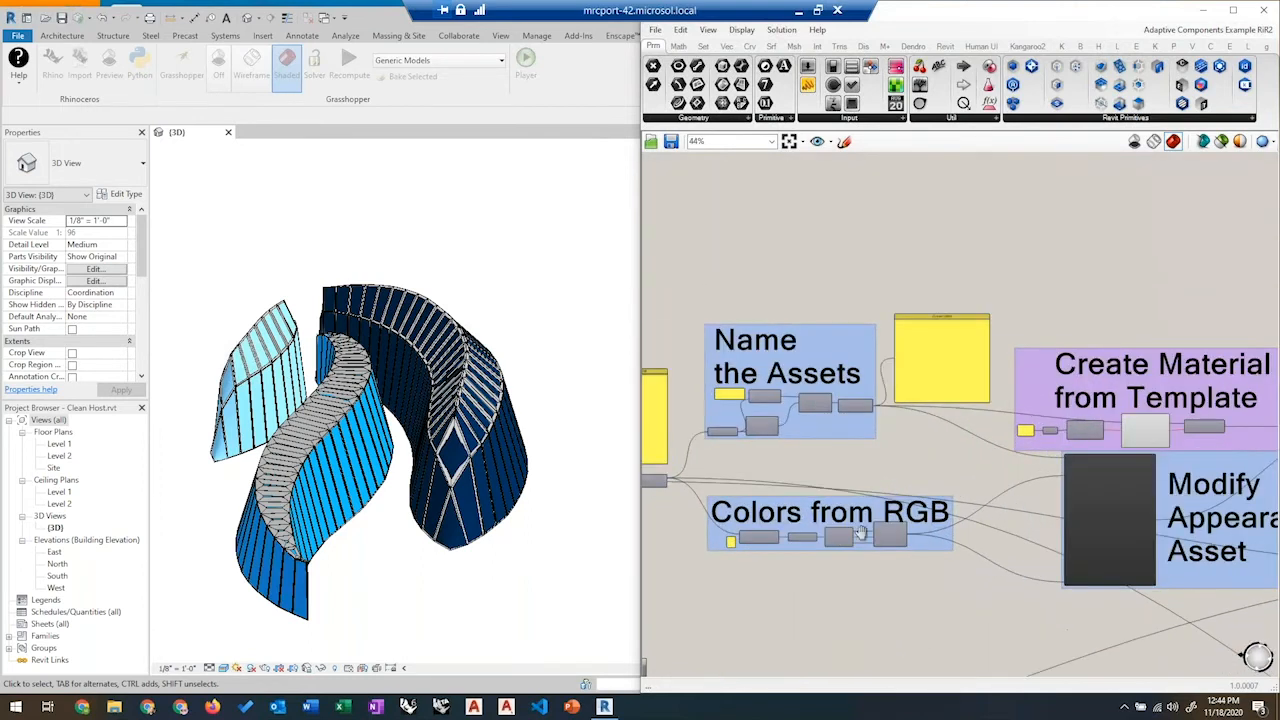
right_drag(924, 546, 936, 557)
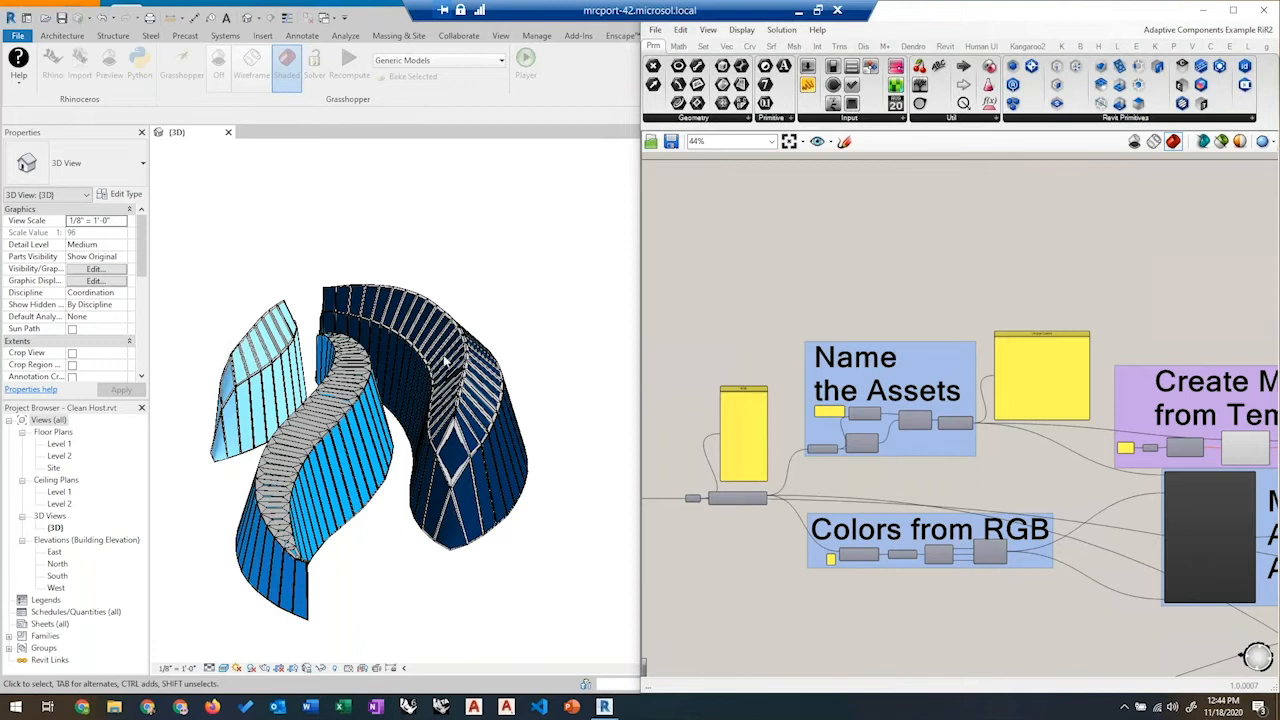
Bring Revit to the front and examine the finished colored panel model from several angles in the 3D view
click(572, 438)
shift+middle_drag(627, 394, 632, 428)
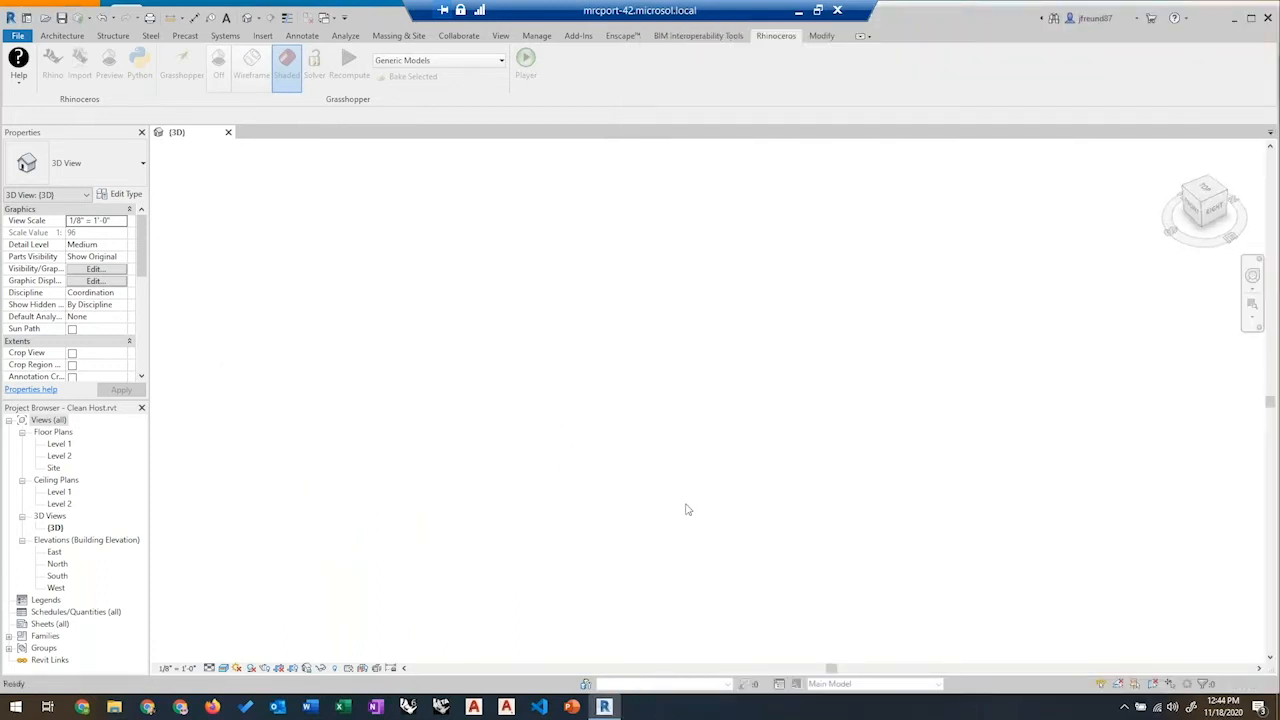
scroll(638, 474, down, 2)
scroll(617, 340, up, 5)
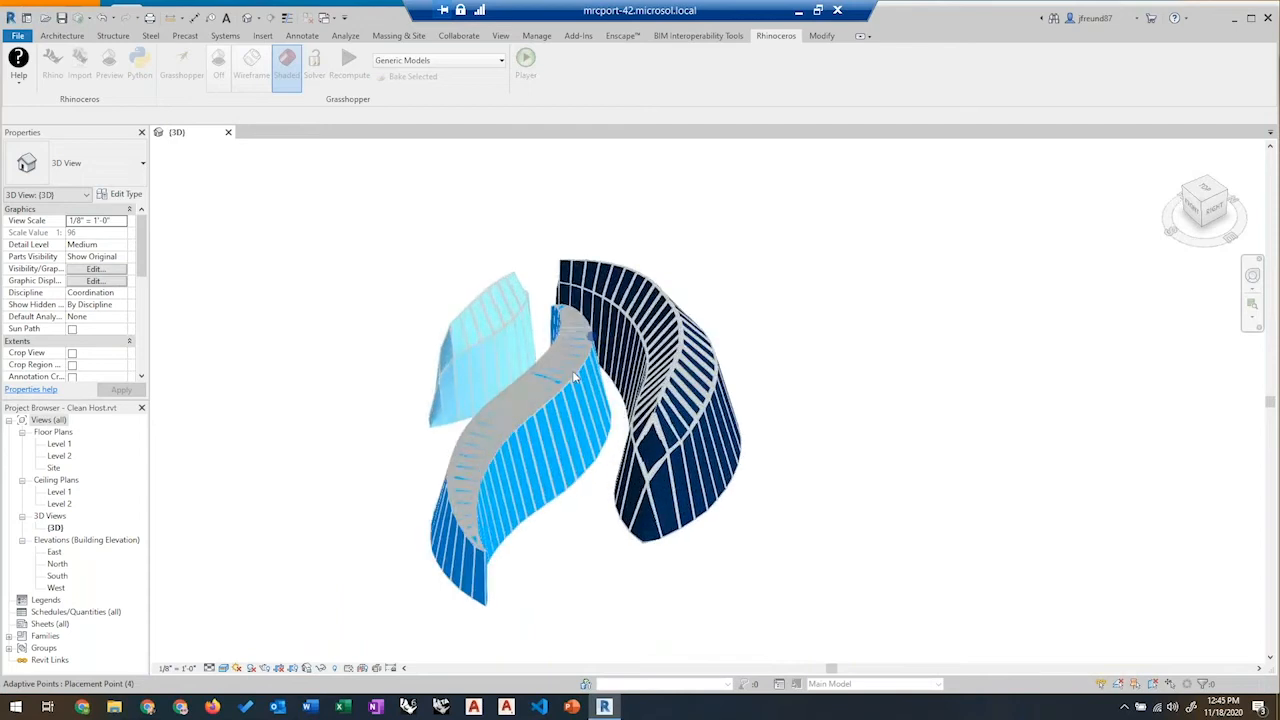
click(612, 415)
shift+middle_drag(612, 415, 294, 531)
click(661, 274)
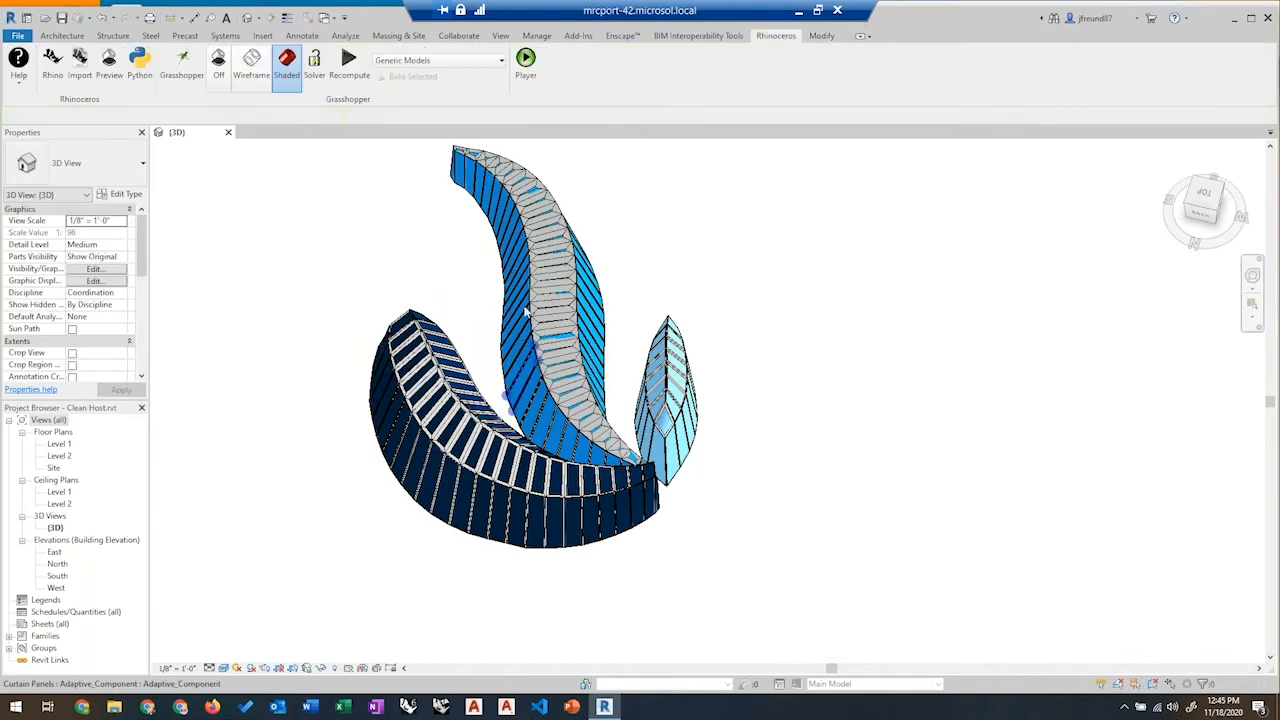
Select one of the dark blue curtain panels on the outer curved wall and examine it up close with its properties
scroll(466, 194, up, 1)
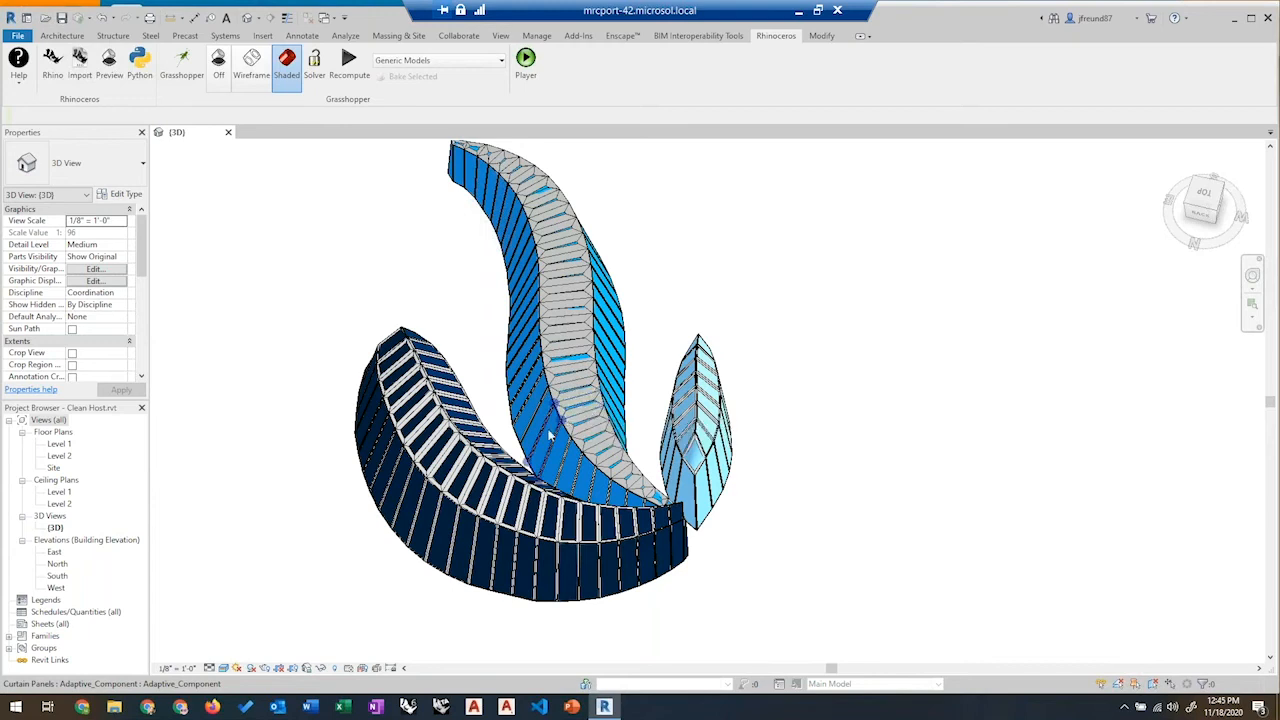
click(530, 576)
mouse_move(530, 576)
shift+middle_down()
mouse_move(423, 423)
mouse_move(506, 363)
mouse_move(542, 590)
shift+middle_up()
scroll(545, 600, up, 3)
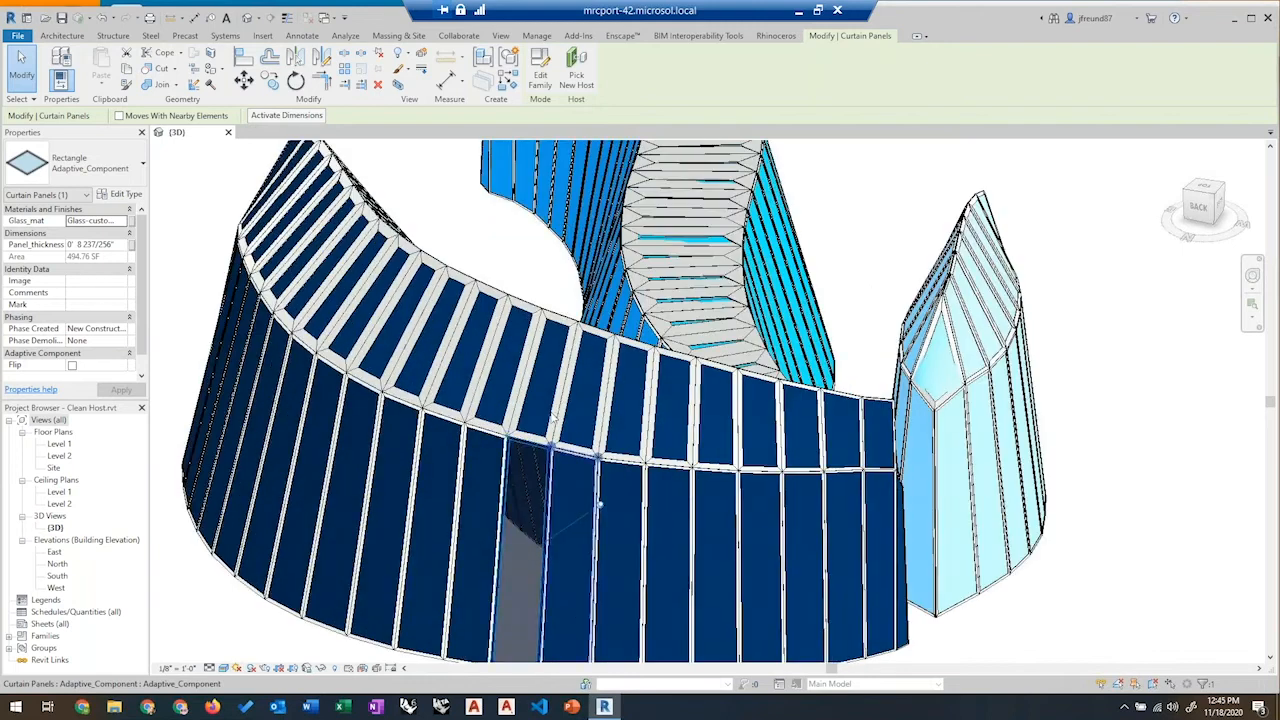
Deselect the curtain panel and examine the whole blue logo-shaped panel model from above in the 3D view
scroll(570, 609, down, 3)
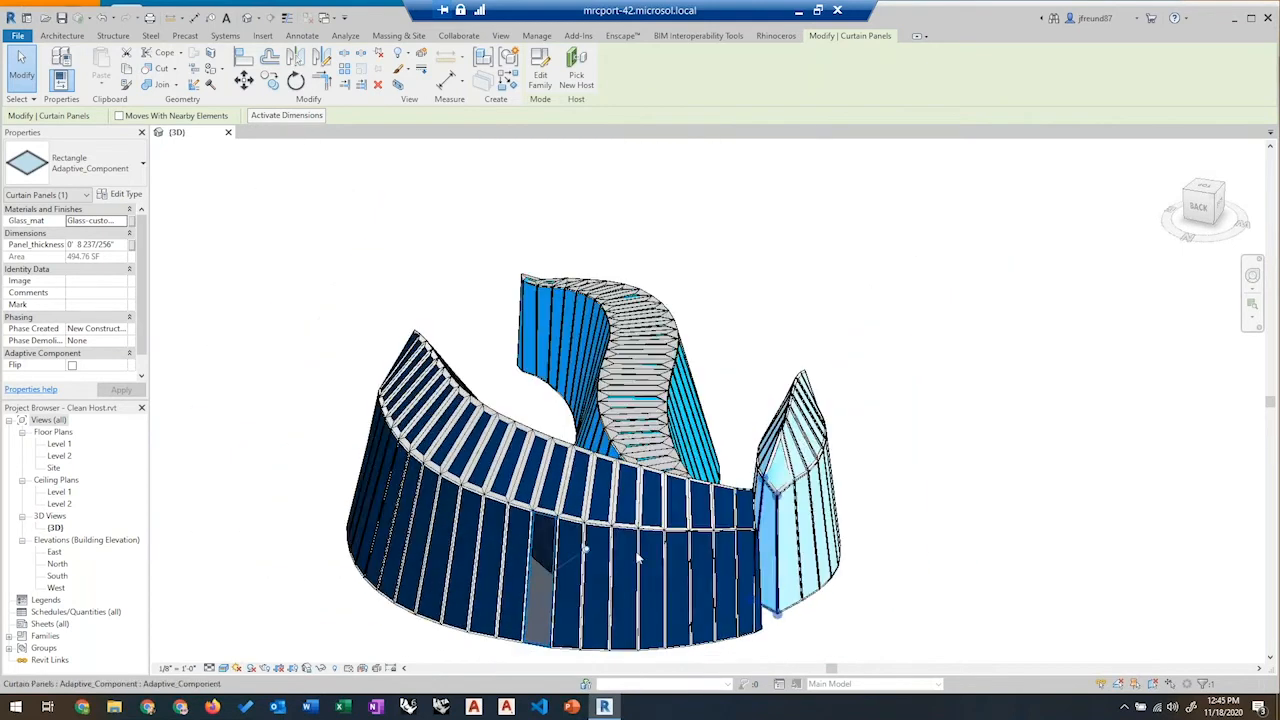
click(846, 475)
scroll(850, 518, down, 1)
shift+middle_drag(840, 430, 866, 646)
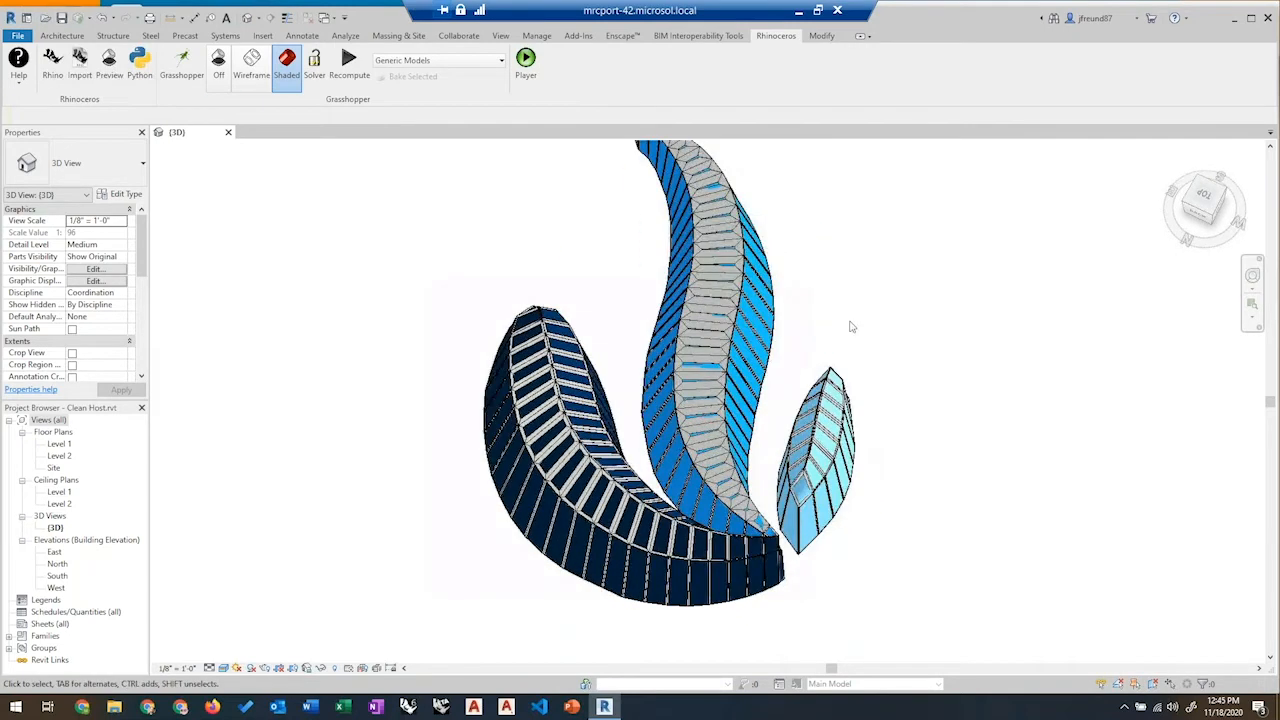
scroll(337, 463, down, 3)
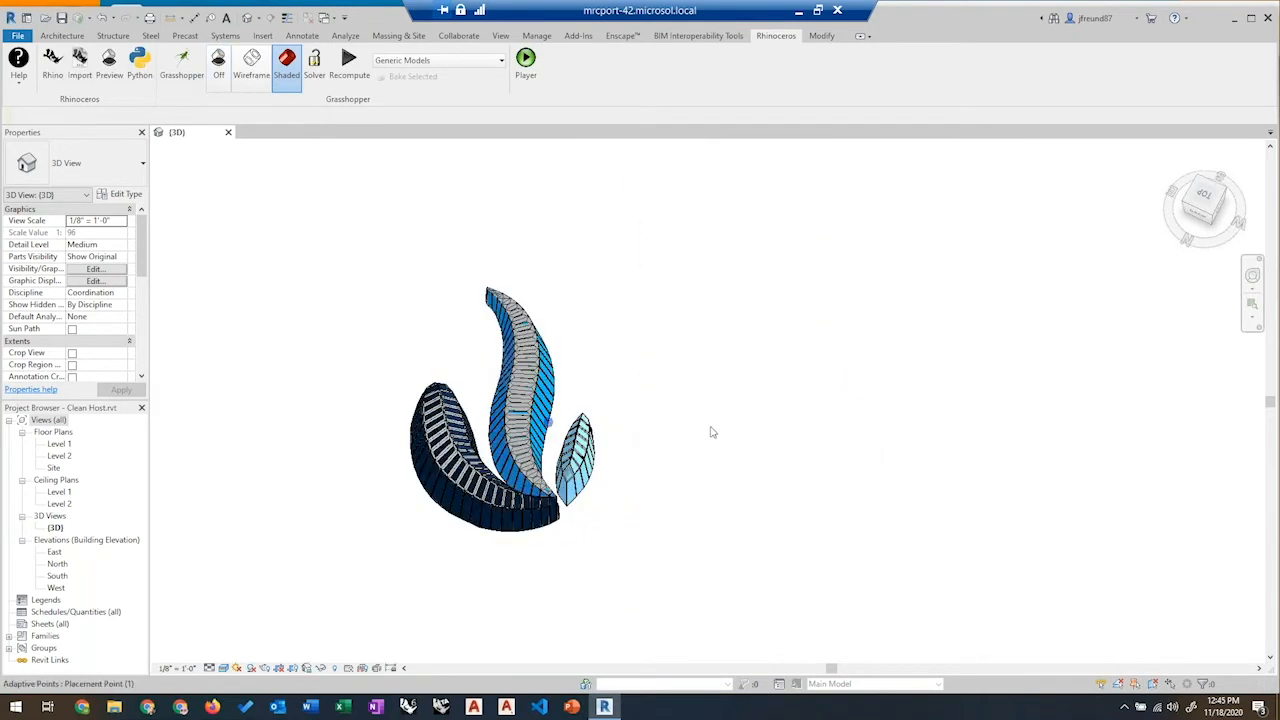
scroll(674, 431, up, 2)
Bring up the Grasshopper definition and examine how the Create Material from Template group queries the Glass material
click(180, 68)
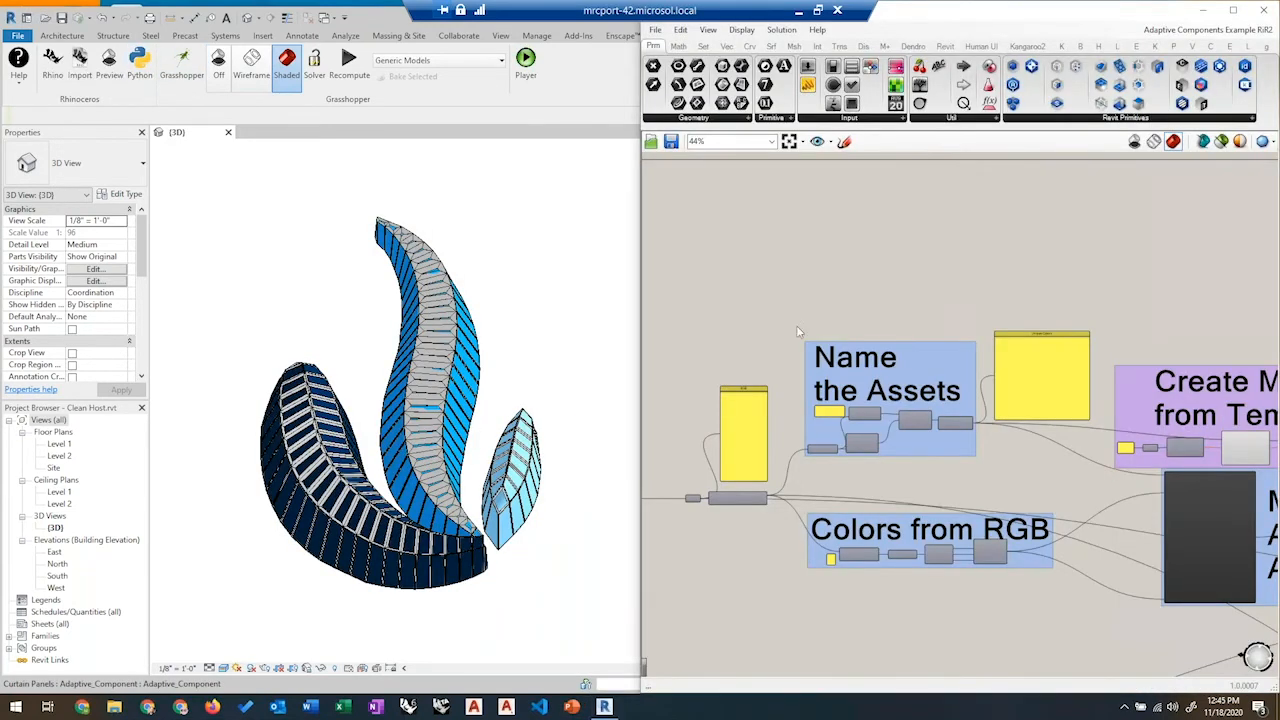
scroll(800, 326, down, 4)
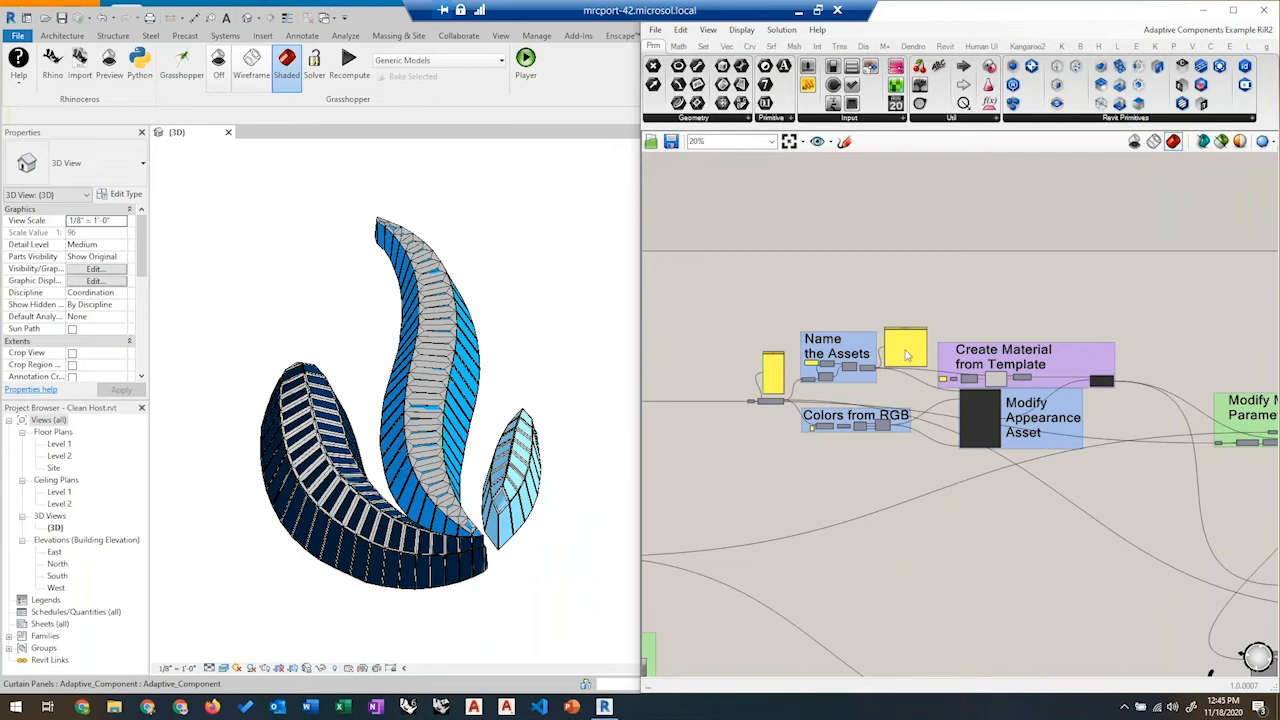
scroll(1000, 420, up, 5)
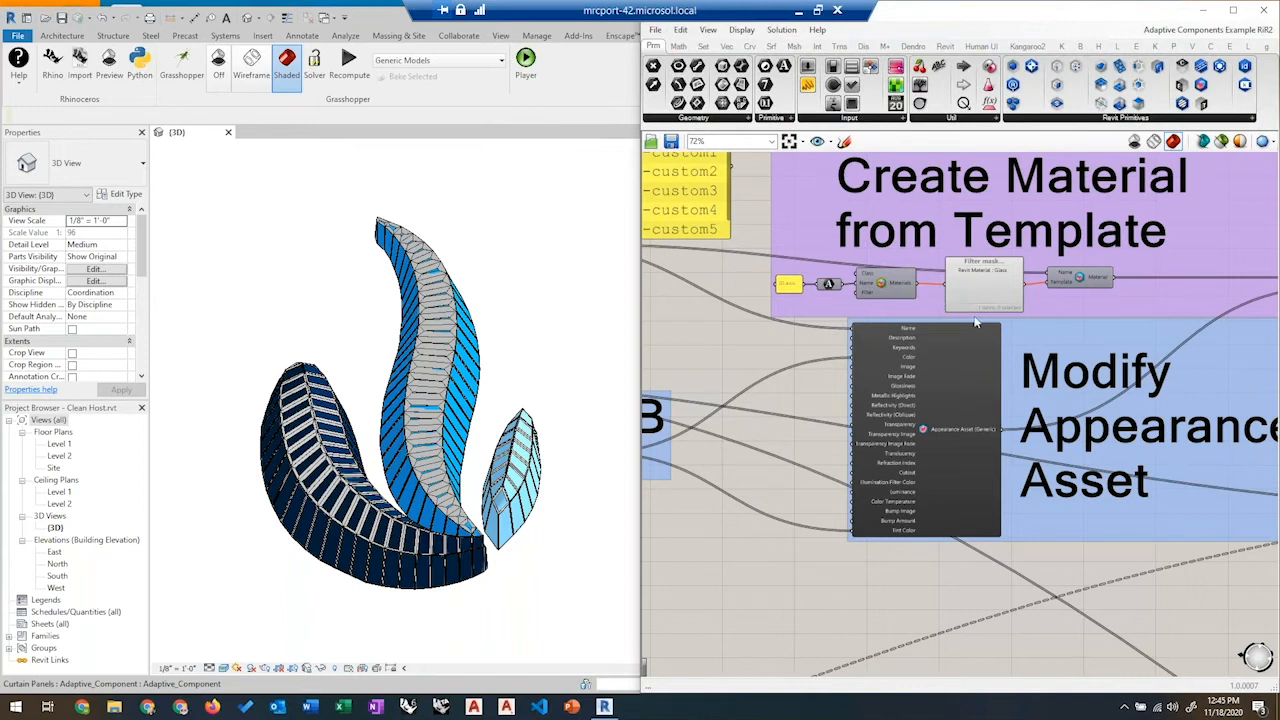
scroll(940, 265, up, 3)
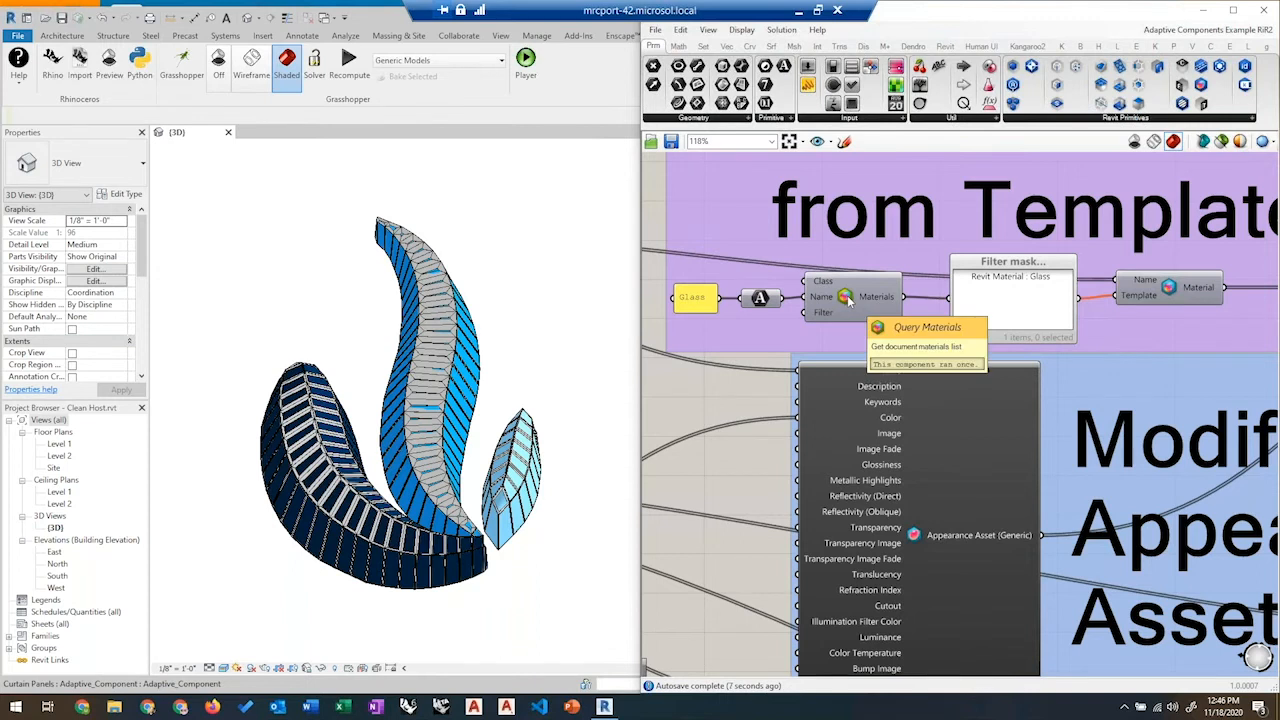
right_drag(962, 530, 1150, 433)
scroll(1132, 443, down, 2)
scroll(1132, 442, down, 2)
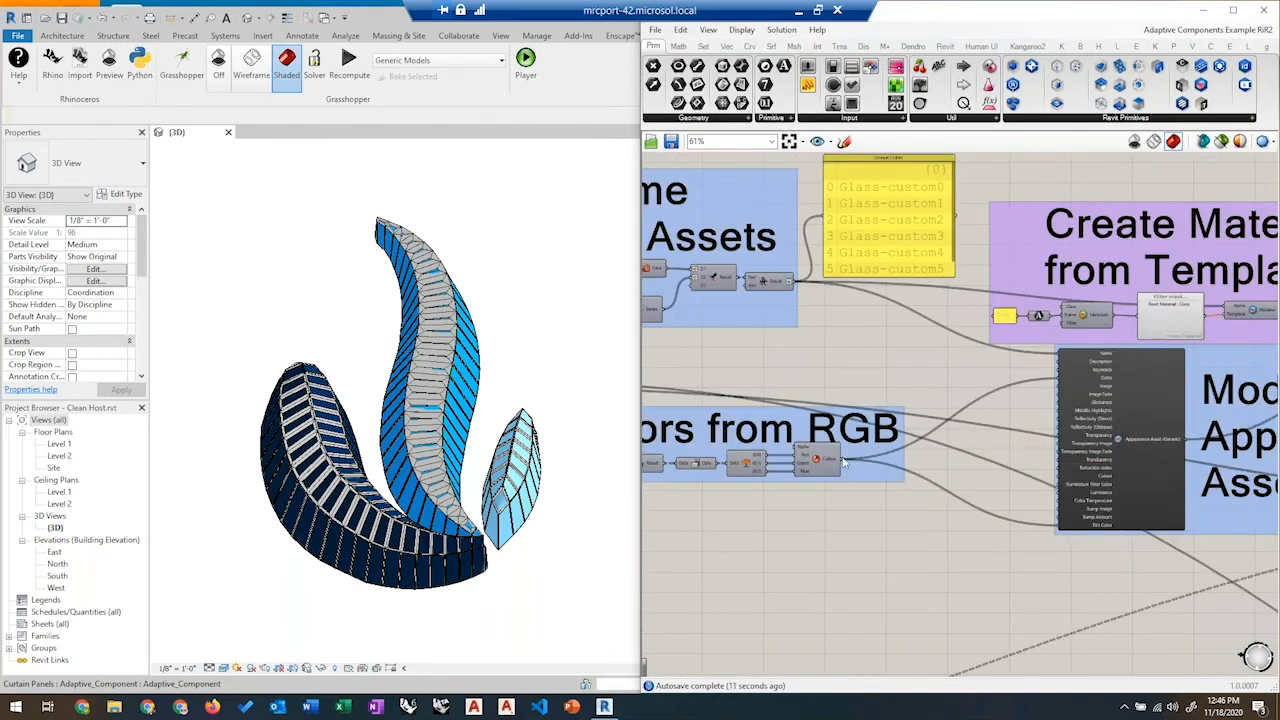
Trace the Colors from RGB output through Modify Appearance Asset and Create Material to the component joining material and appearance asset
mouse_move(829, 458)
right_drag(1151, 450, 922, 543)
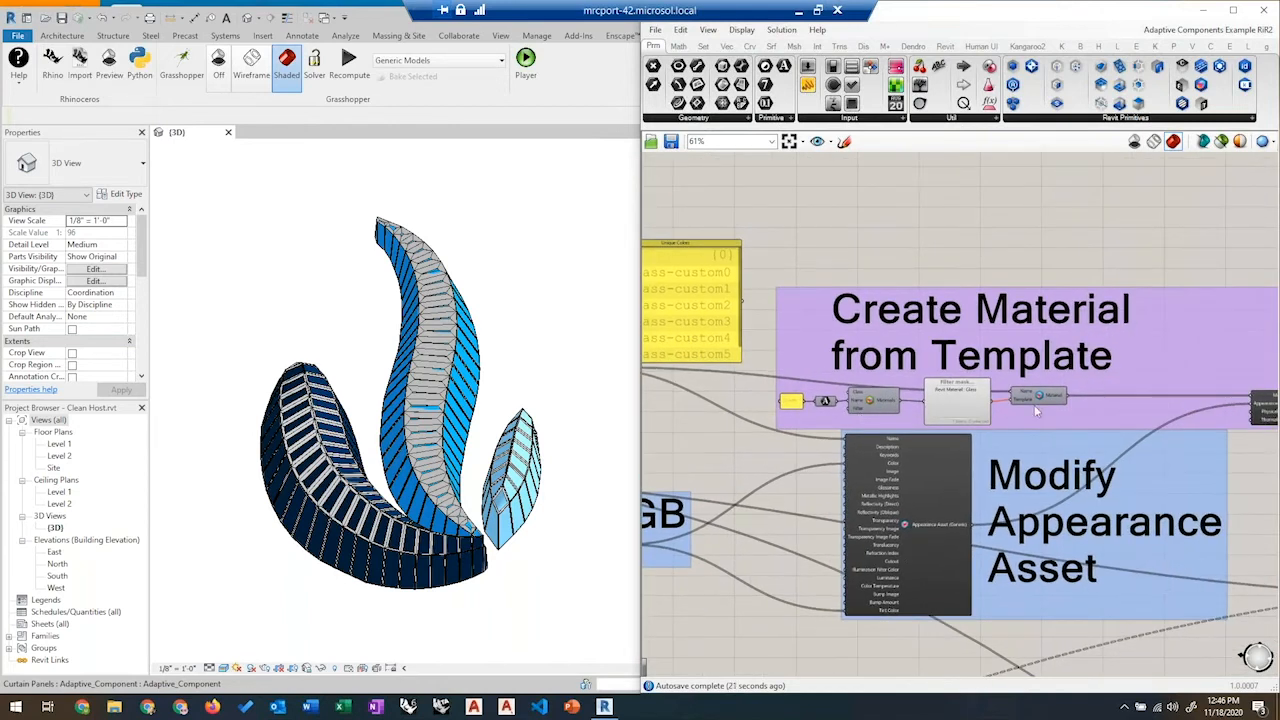
mouse_move(1050, 396)
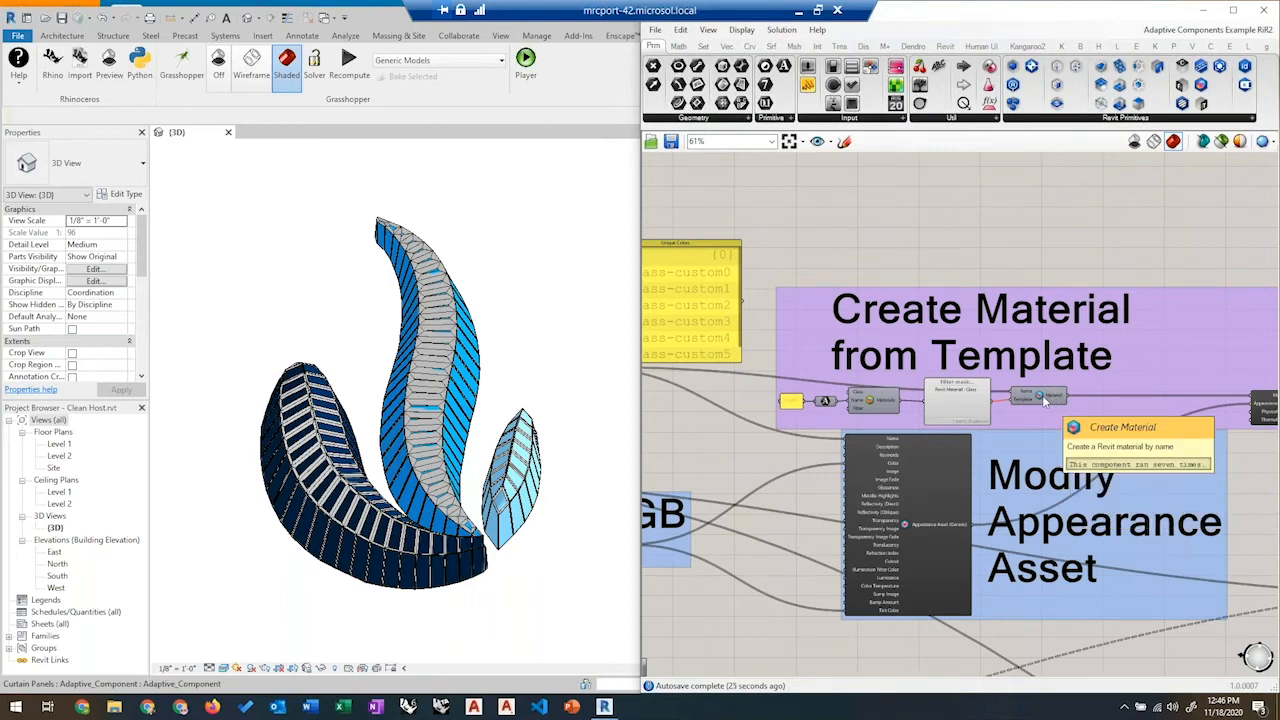
right_drag(1115, 472, 780, 497)
scroll(957, 437, up, 3)
scroll(957, 437, up, 2)
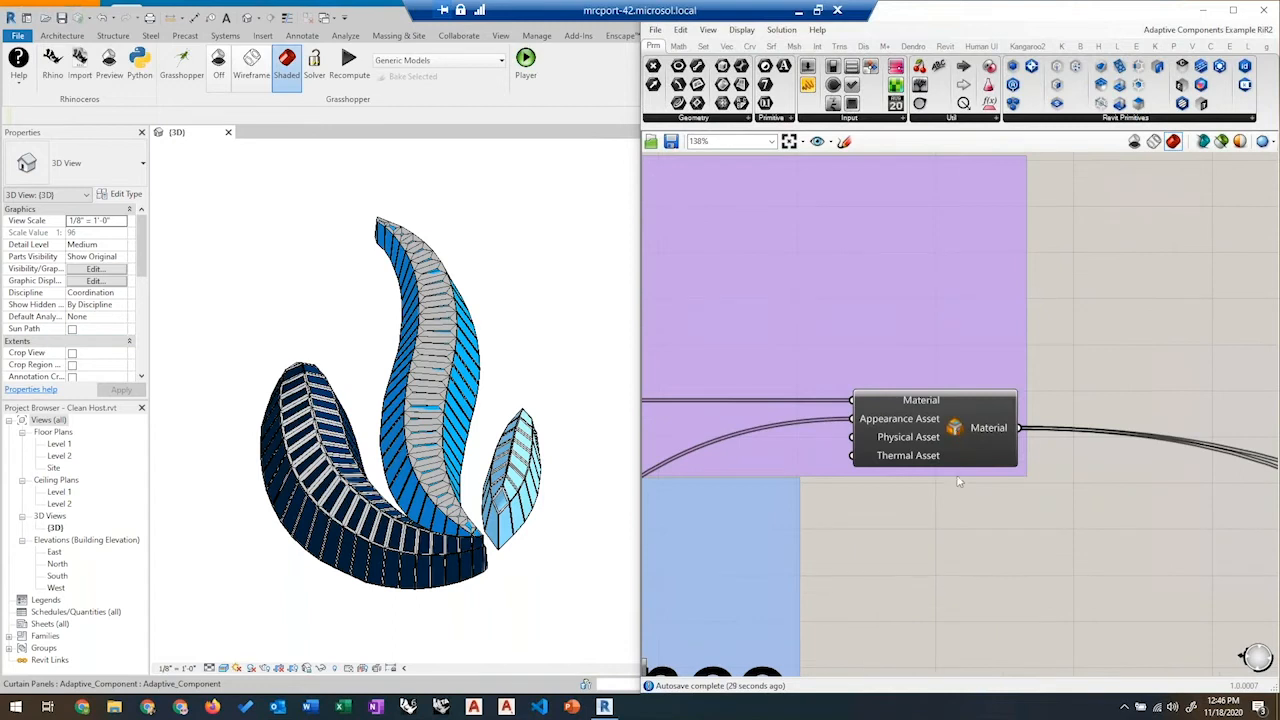
mouse_move(957, 437)
scroll(814, 305, down, 10)
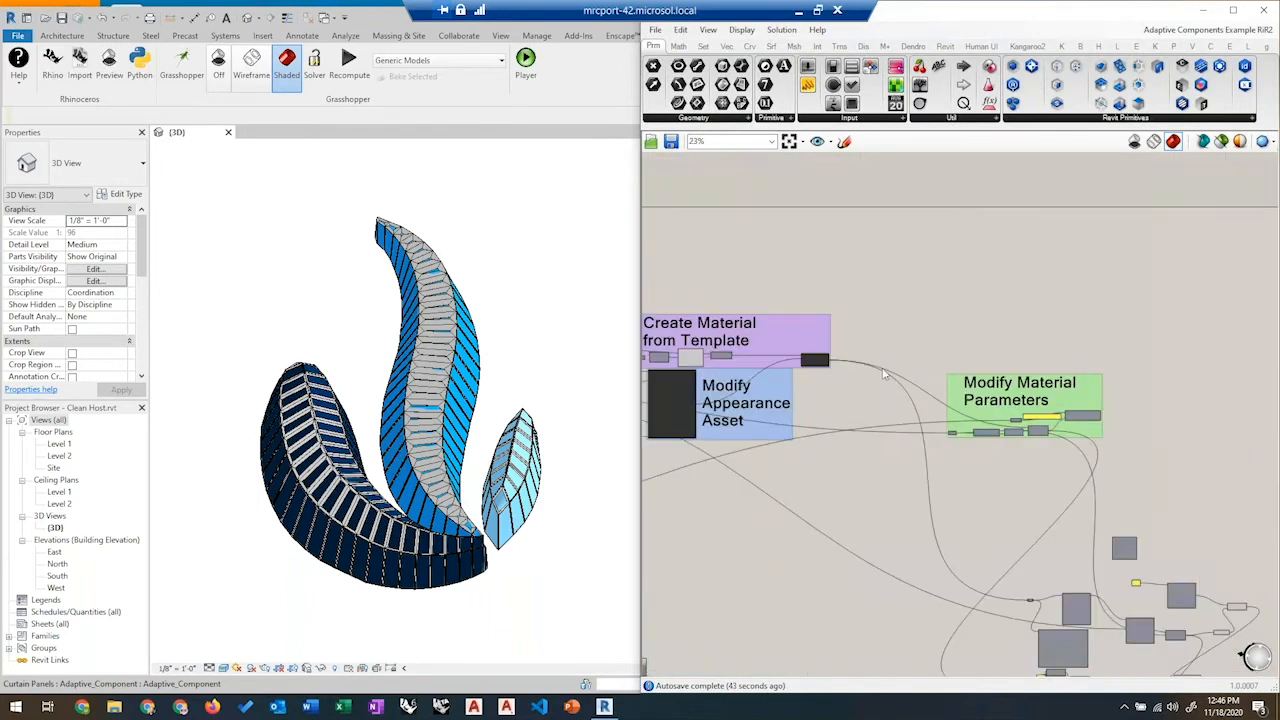
Examine the Modify Material Parameters group, selecting the Glass mat panel that feeds the ParameterKey input
scroll(1031, 422, up, 4)
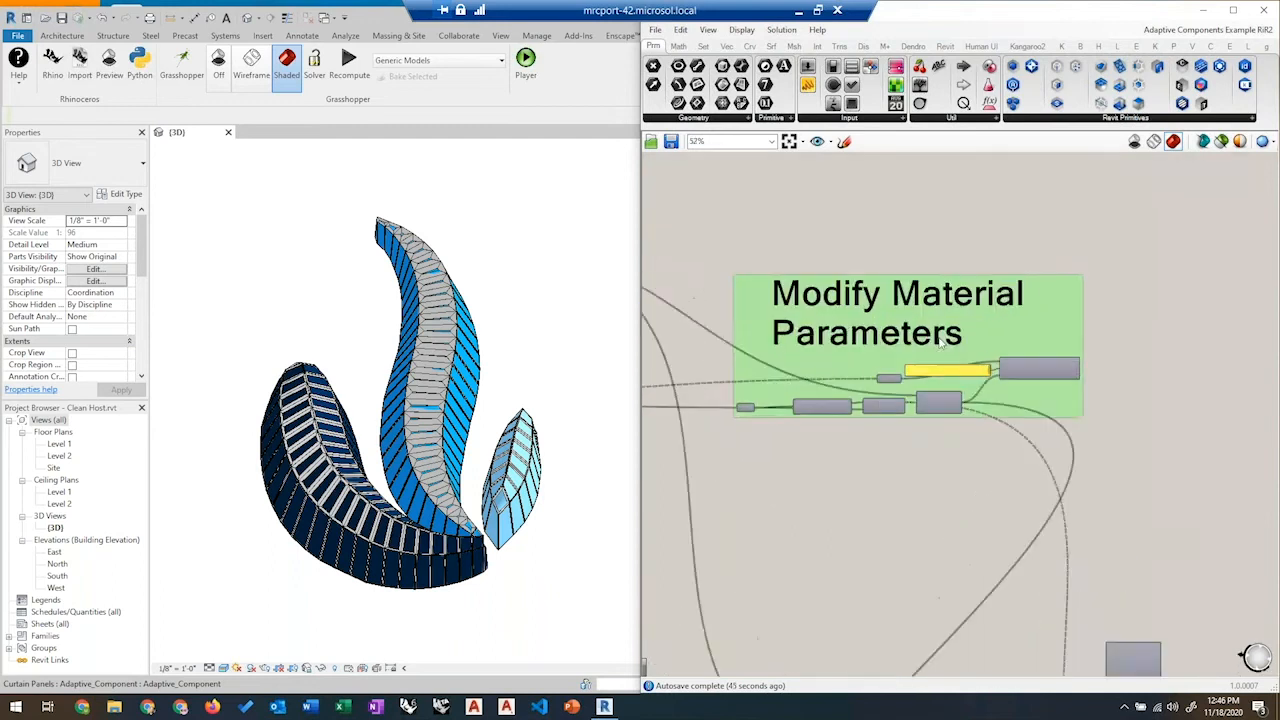
scroll(940, 342, up, 4)
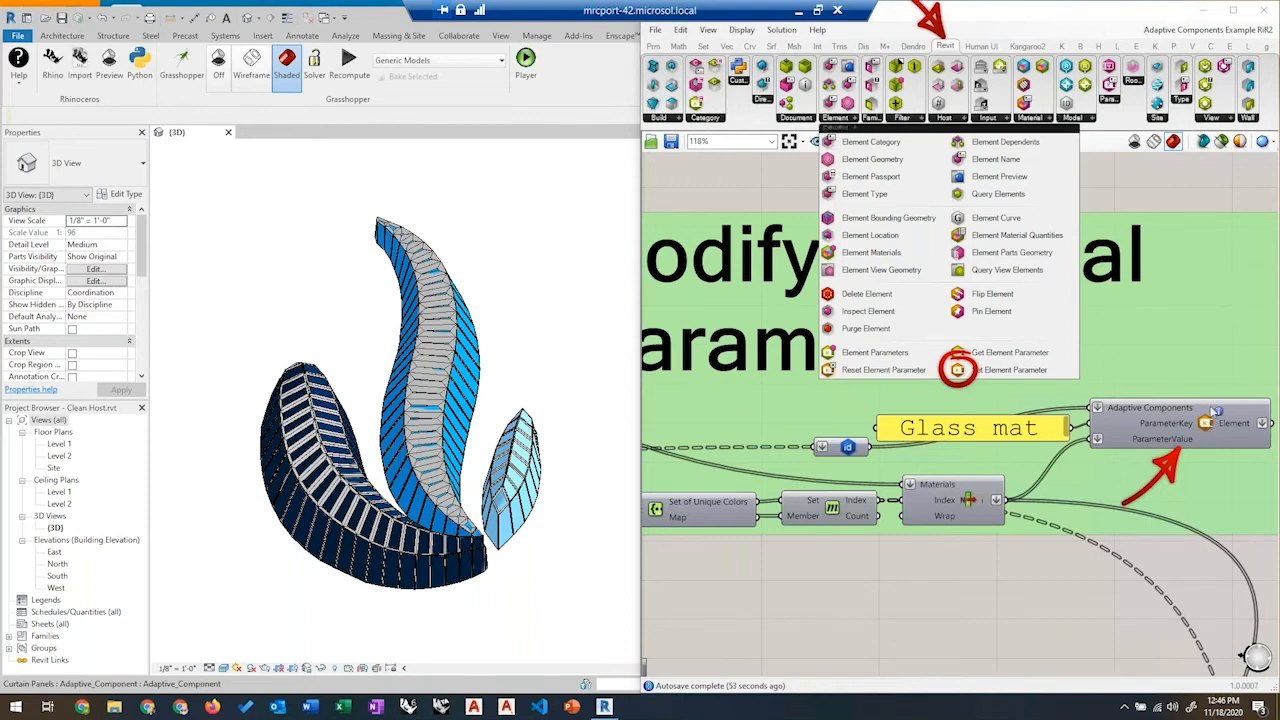
scroll(1107, 296, down, 2)
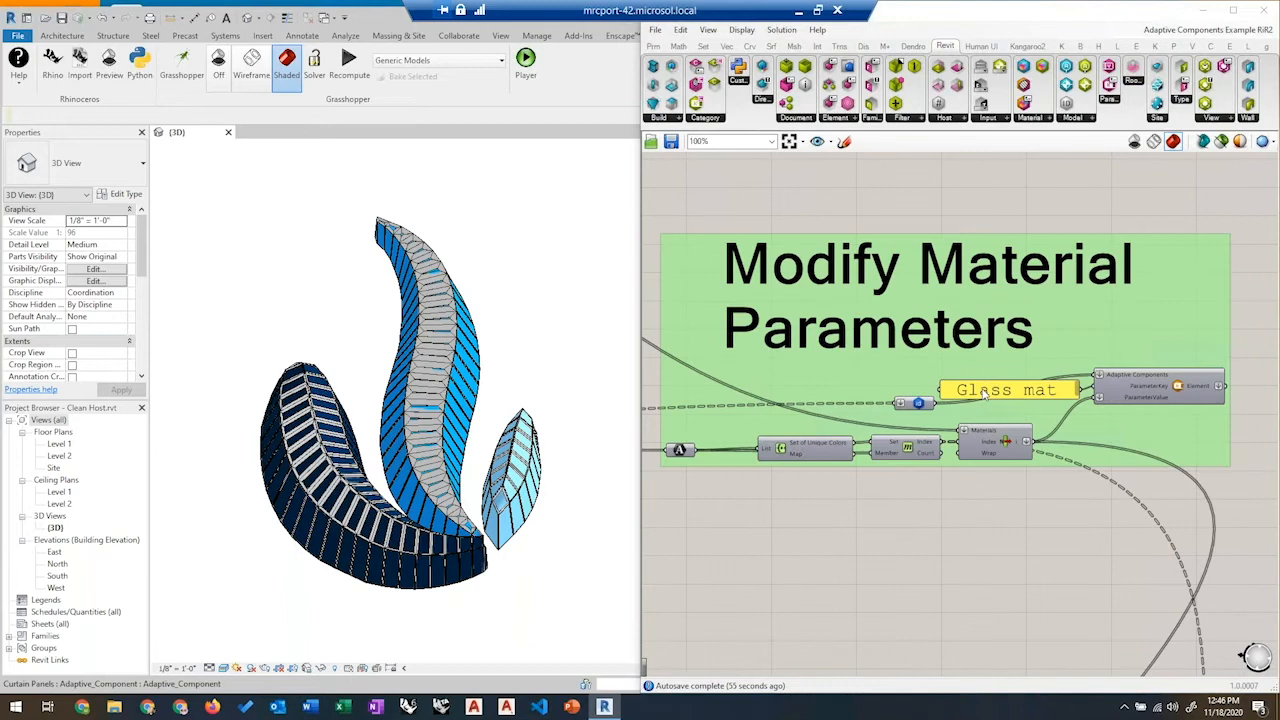
scroll(985, 393, up, 3)
click(985, 392)
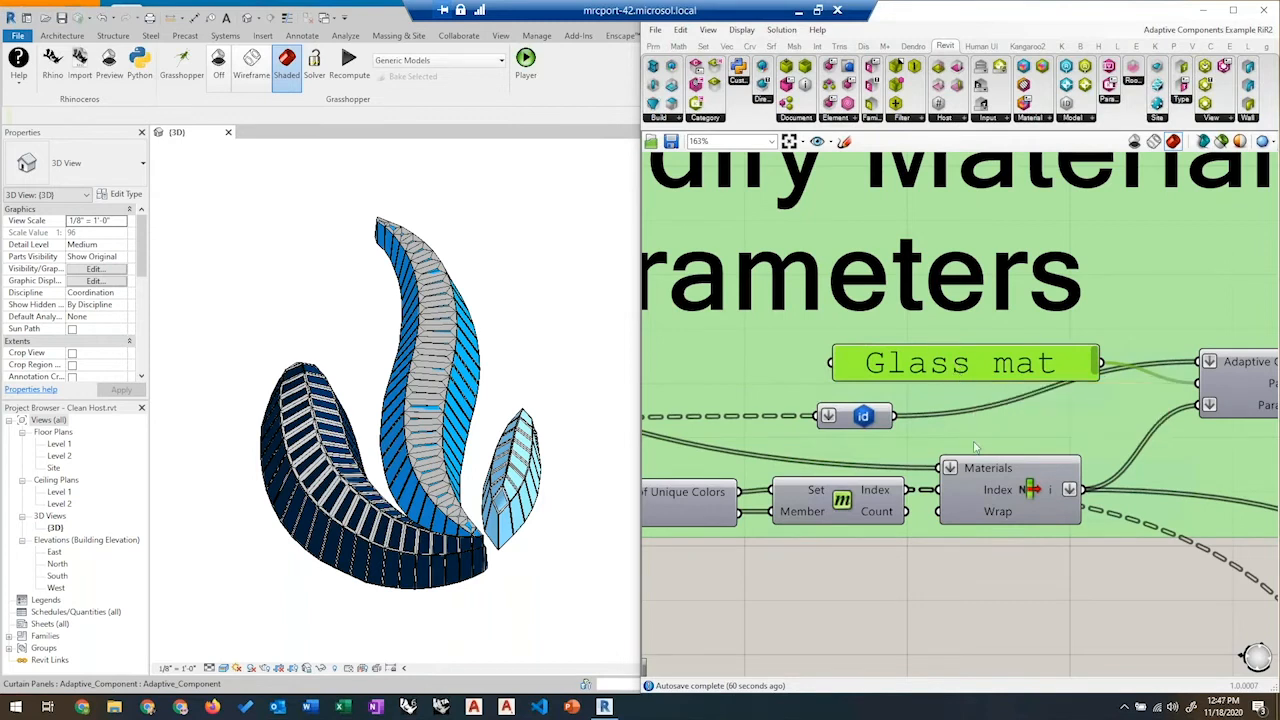
scroll(860, 441, down, 3)
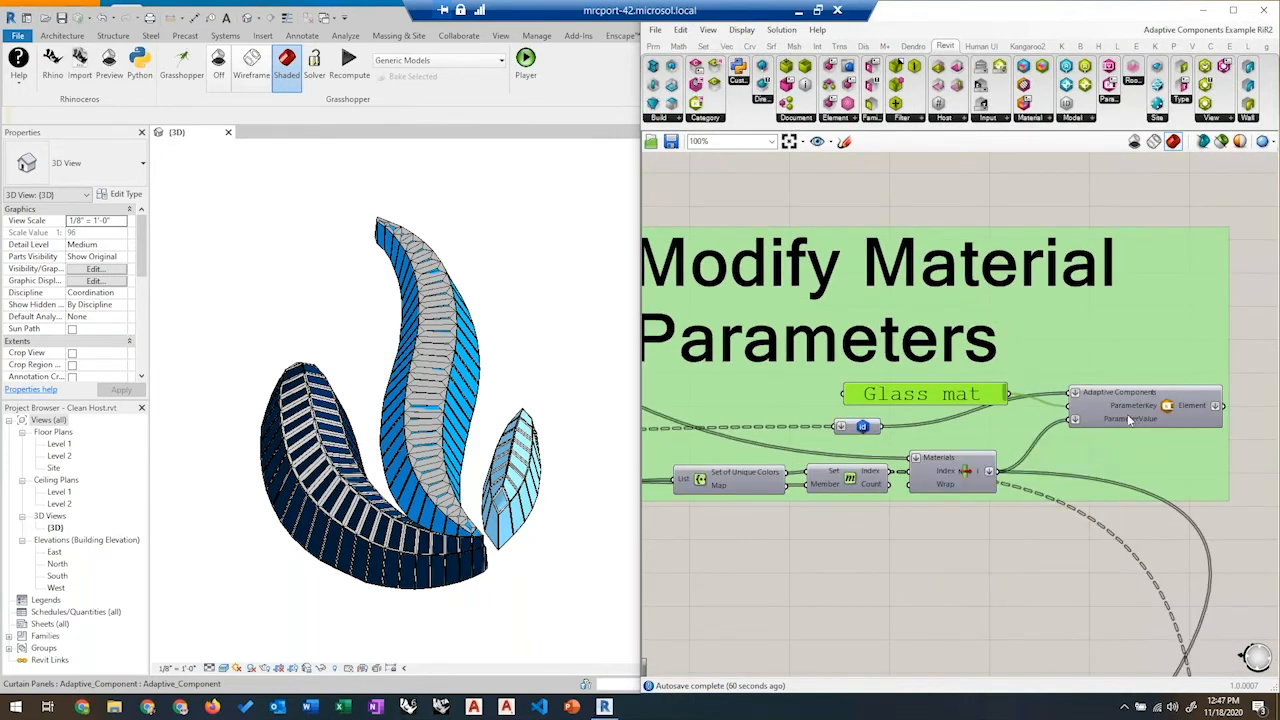
mouse_move(1130, 420)
Move the wire feeding the Prepare RGB group from the blue logo Image Sampler to the orange and brown one
scroll(928, 370, down, 8)
scroll(928, 369, down, 6)
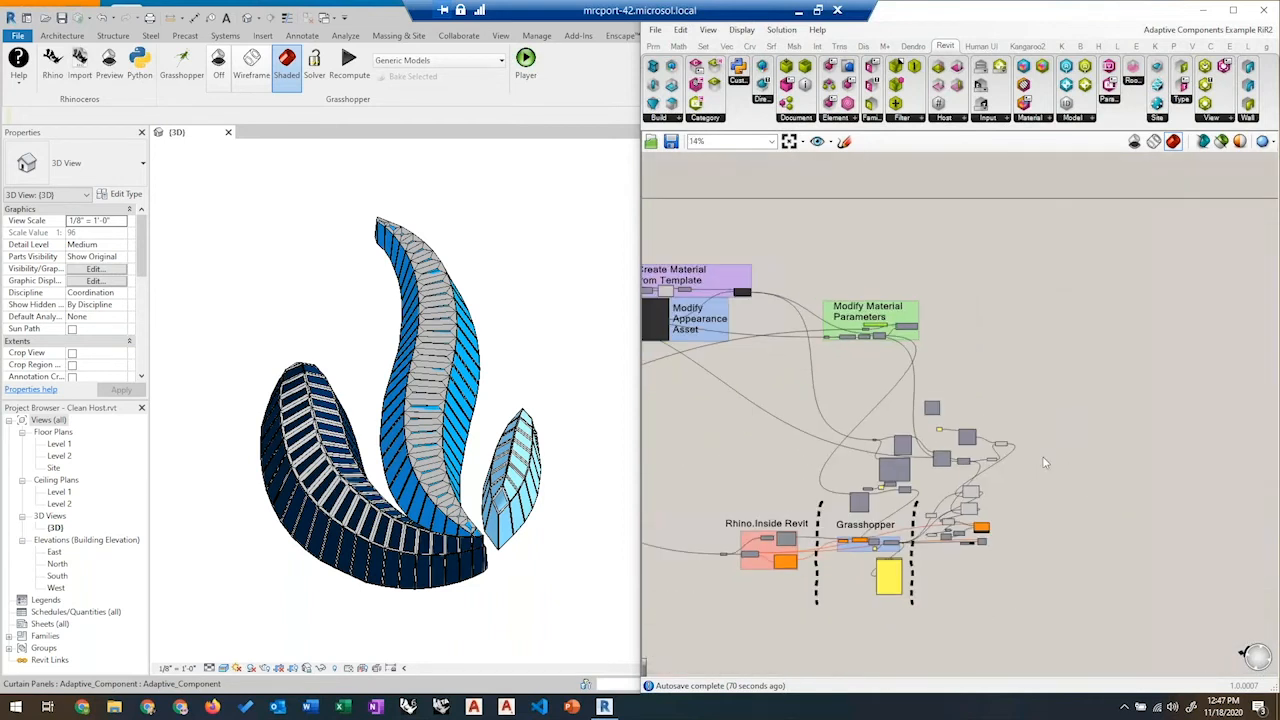
right_drag(1022, 441, 1028, 442)
scroll(1027, 441, down, 3)
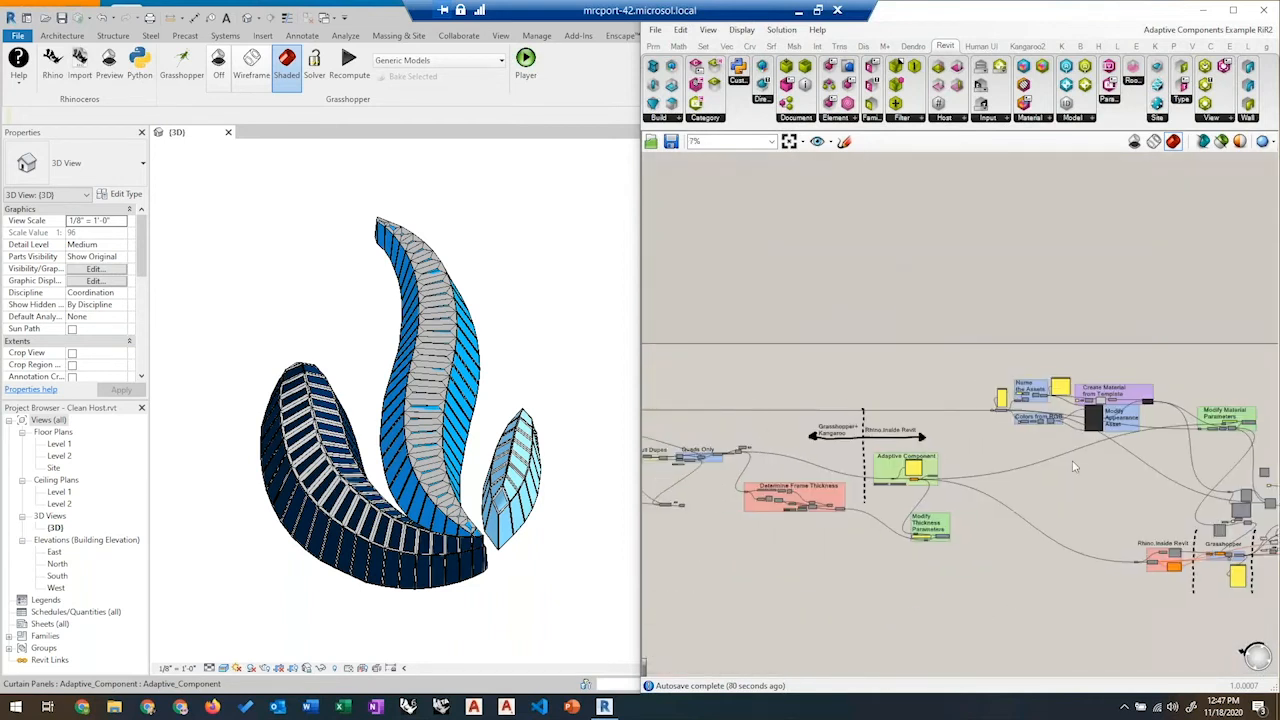
scroll(718, 453, up, 8)
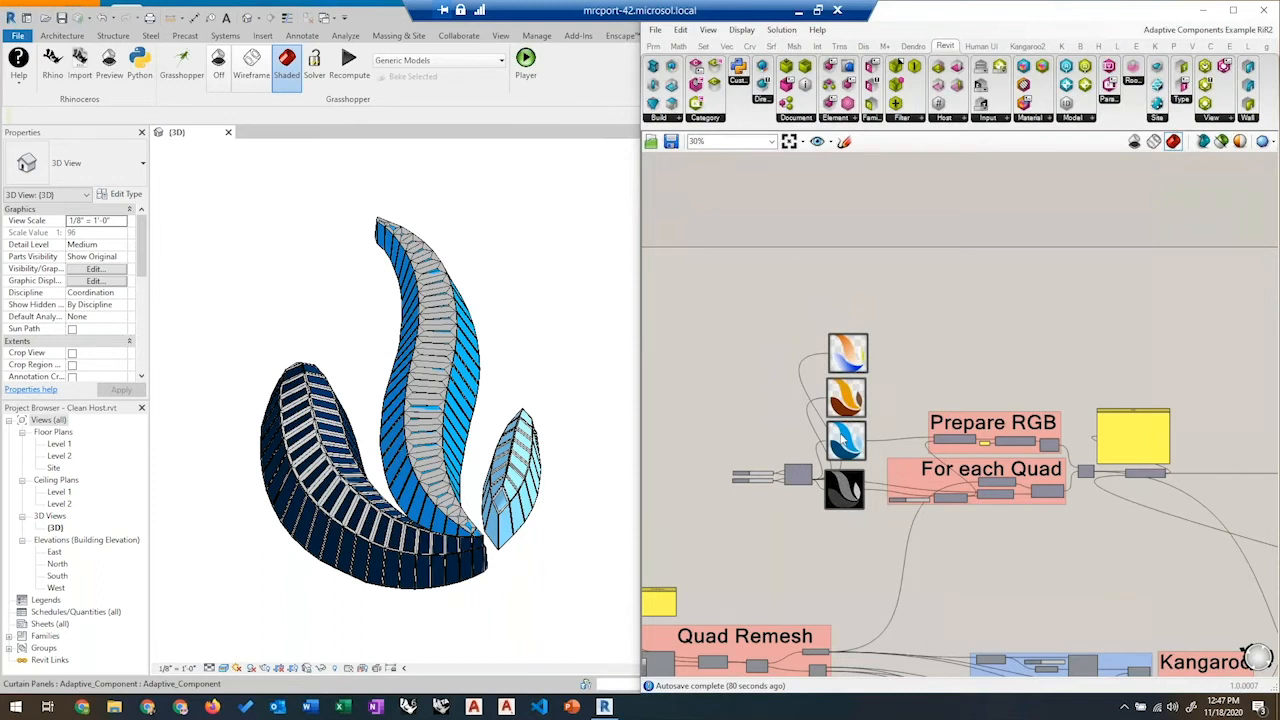
scroll(830, 442, up, 4)
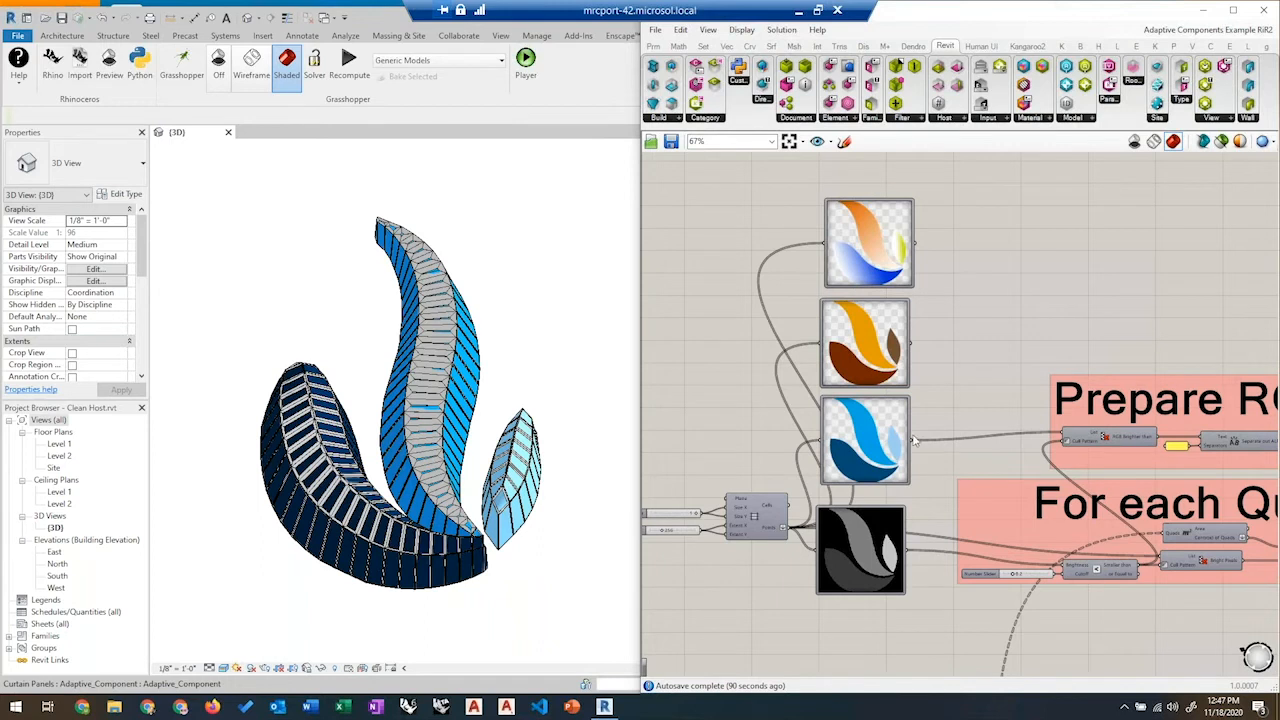
ctrl+shift+drag(913, 443, 987, 337)
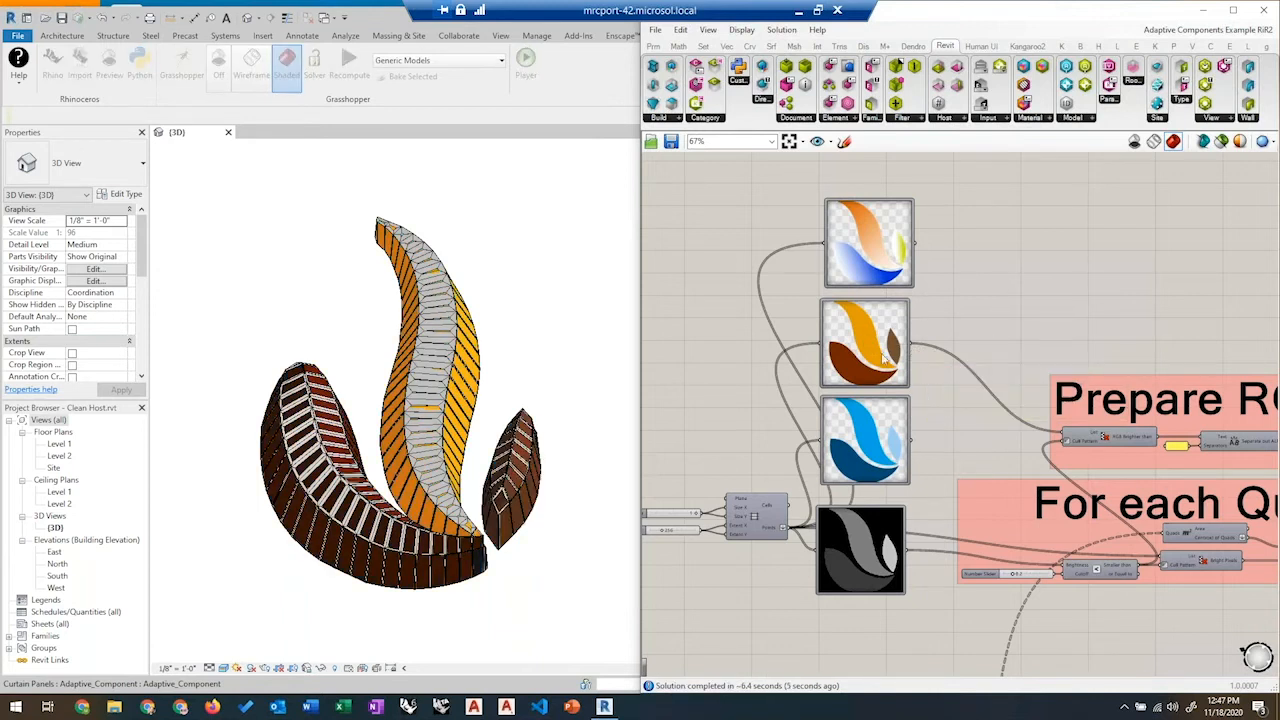
Move the Prepare RGB wire to the multicolor gradient logo Image Sampler and inspect the recolored panels in the Revit 3D view
ctrl+shift+drag(915, 336, 916, 243)
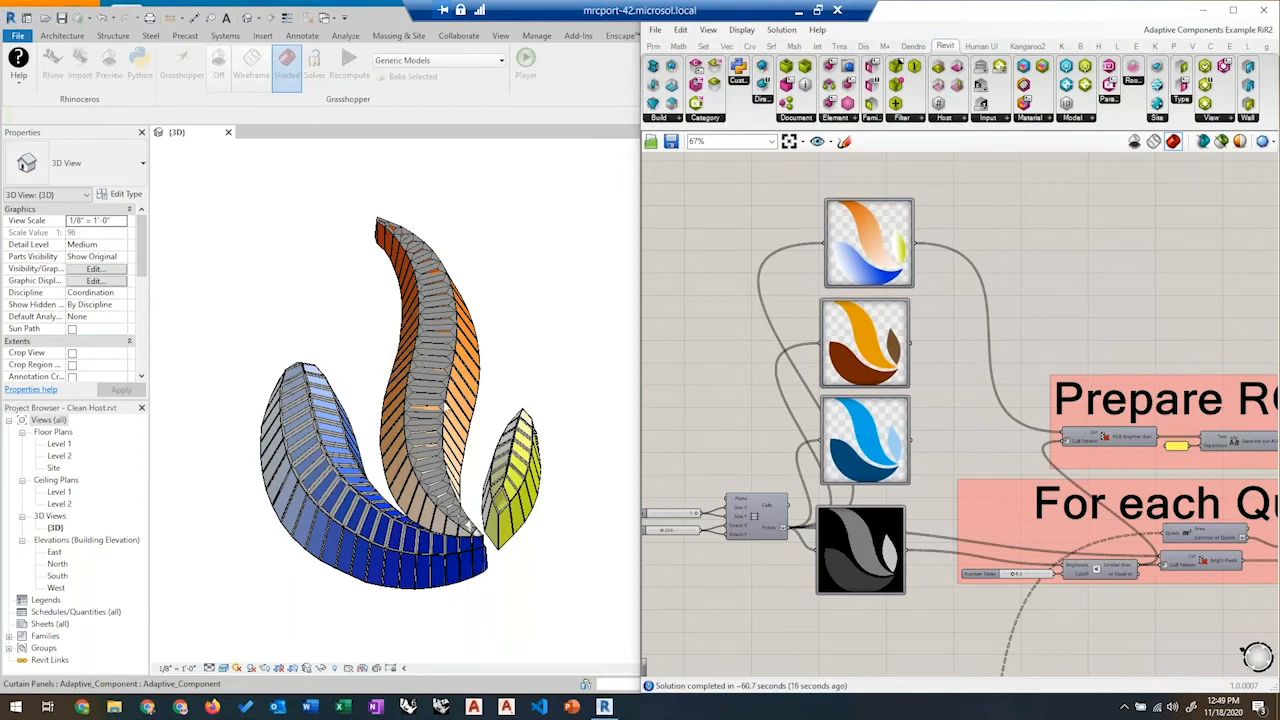
click(533, 364)
shift+middle_drag(480, 482, 320, 328)
scroll(498, 613, up, 5)
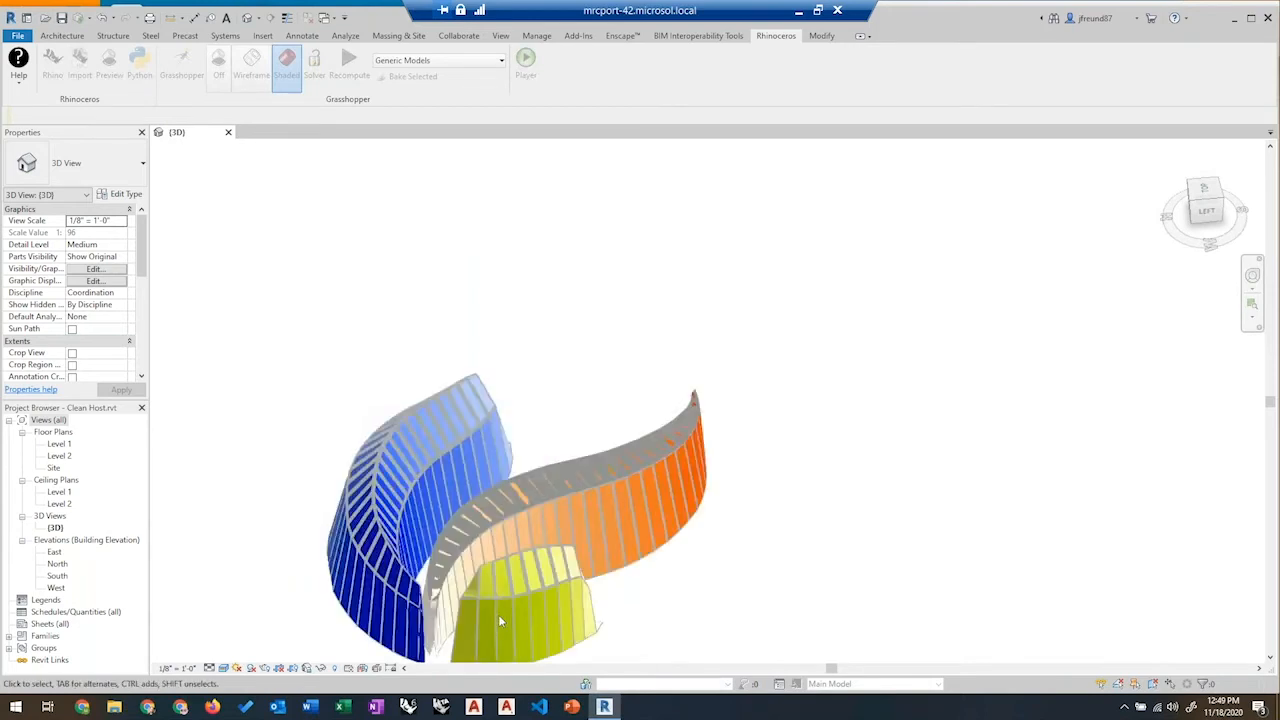
scroll(530, 440, down, 3)
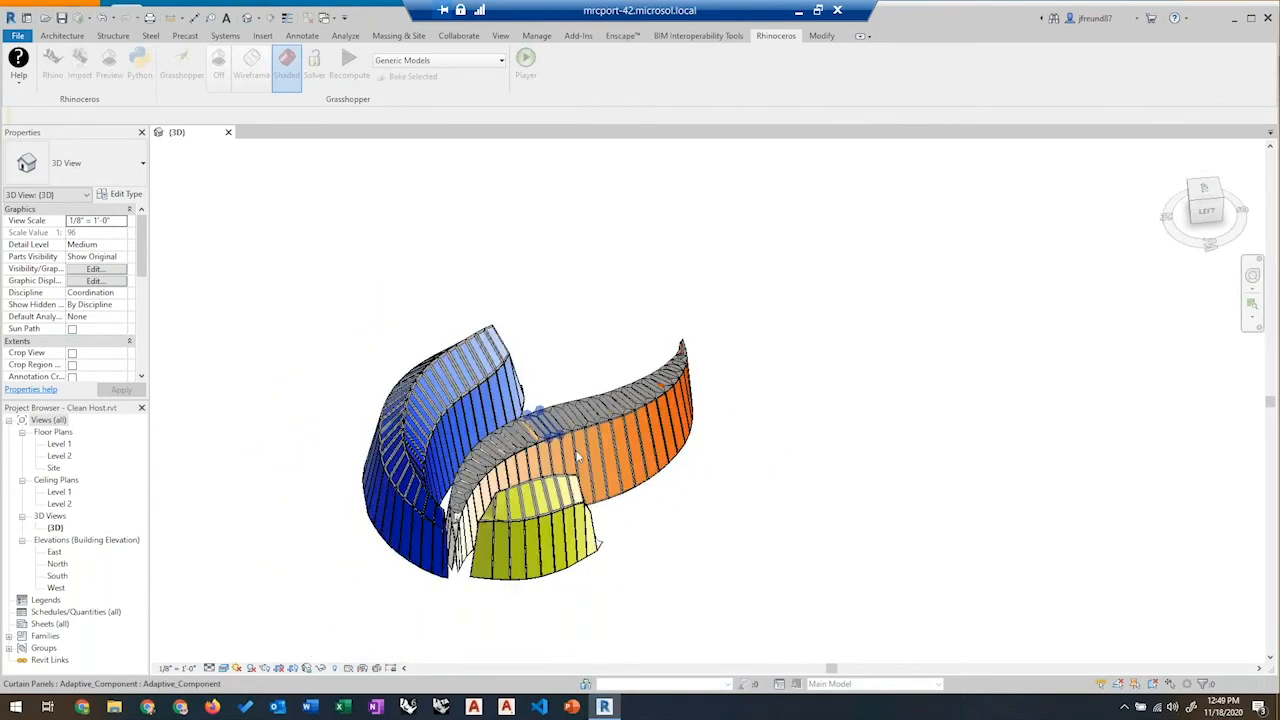
Return to the Grasshopper definition and examine the logo Image Samplers and their wiring up close
click(182, 60)
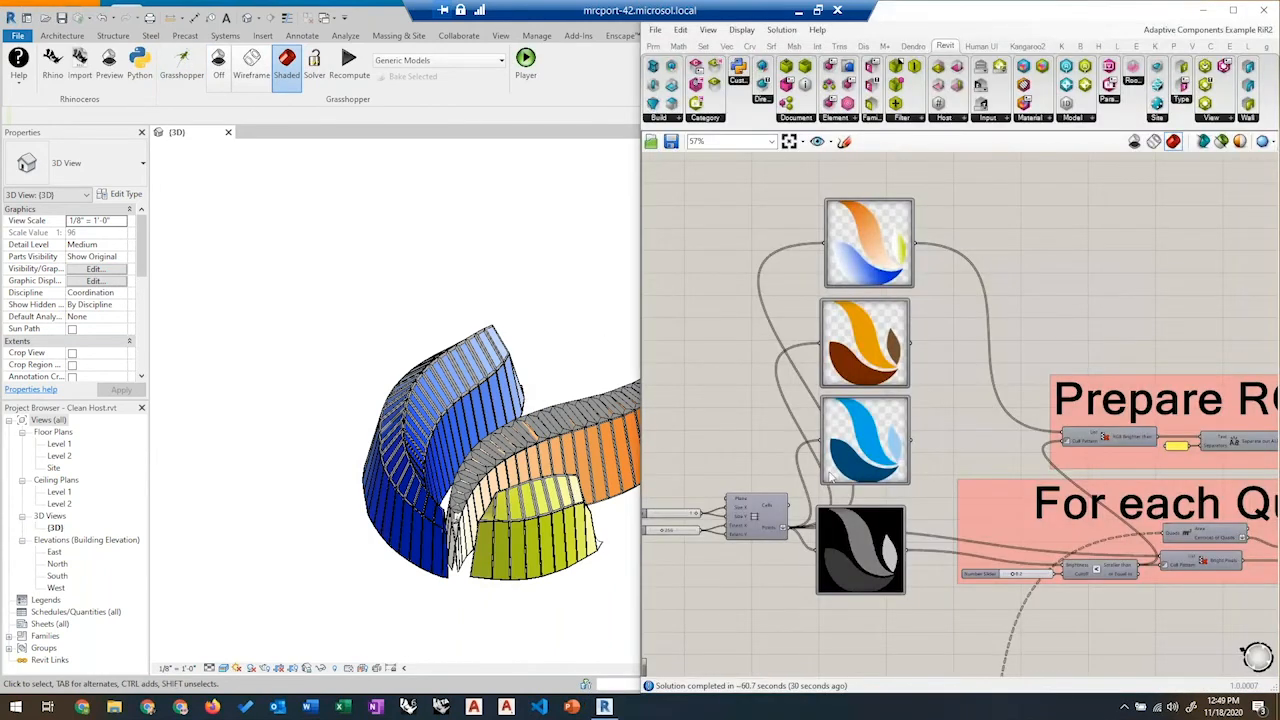
scroll(840, 425, down, 3)
scroll(857, 370, up, 3)
scroll(857, 370, up, 3)
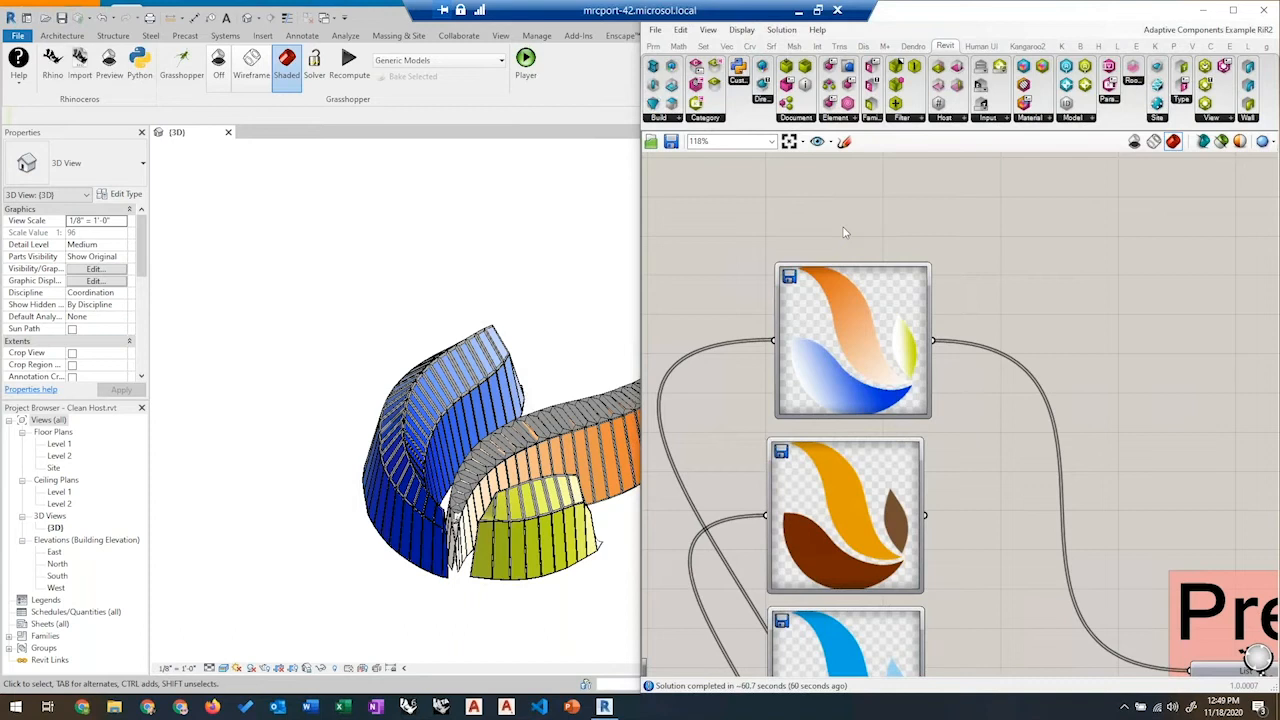
drag(932, 240, 760, 212)
drag(925, 265, 785, 272)
scroll(765, 258, down, 3)
scroll(765, 258, down, 2)
scroll(836, 258, up, 4)
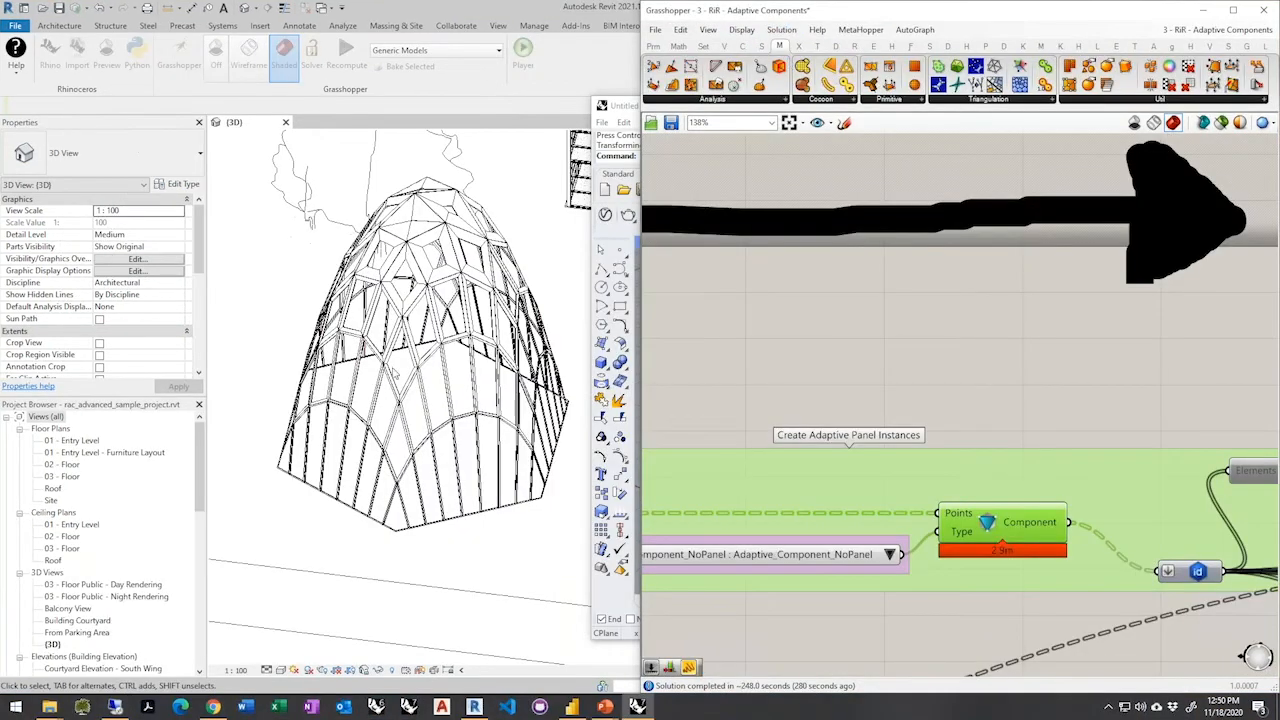
Bring the rac_advanced_sample_project Revit window to the front and view the dome of adaptive panels in 3D
click(504, 545)
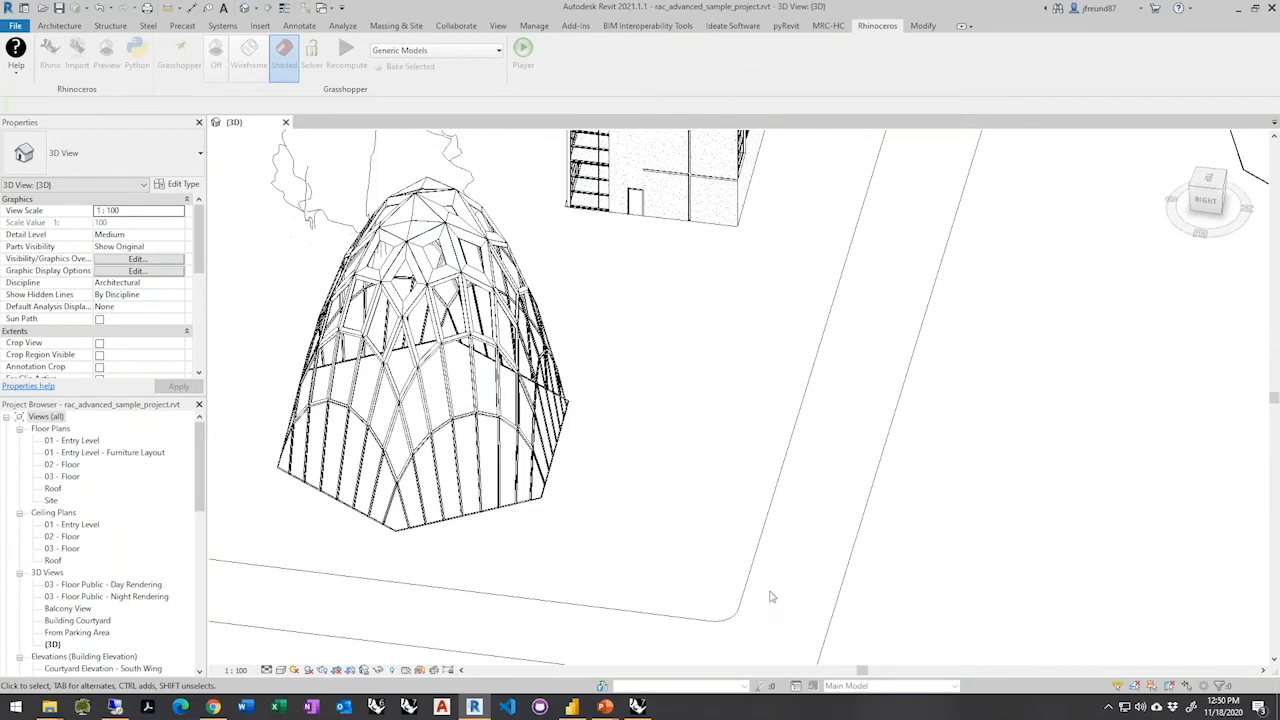
scroll(769, 596, down, 1)
scroll(489, 420, up, 1)
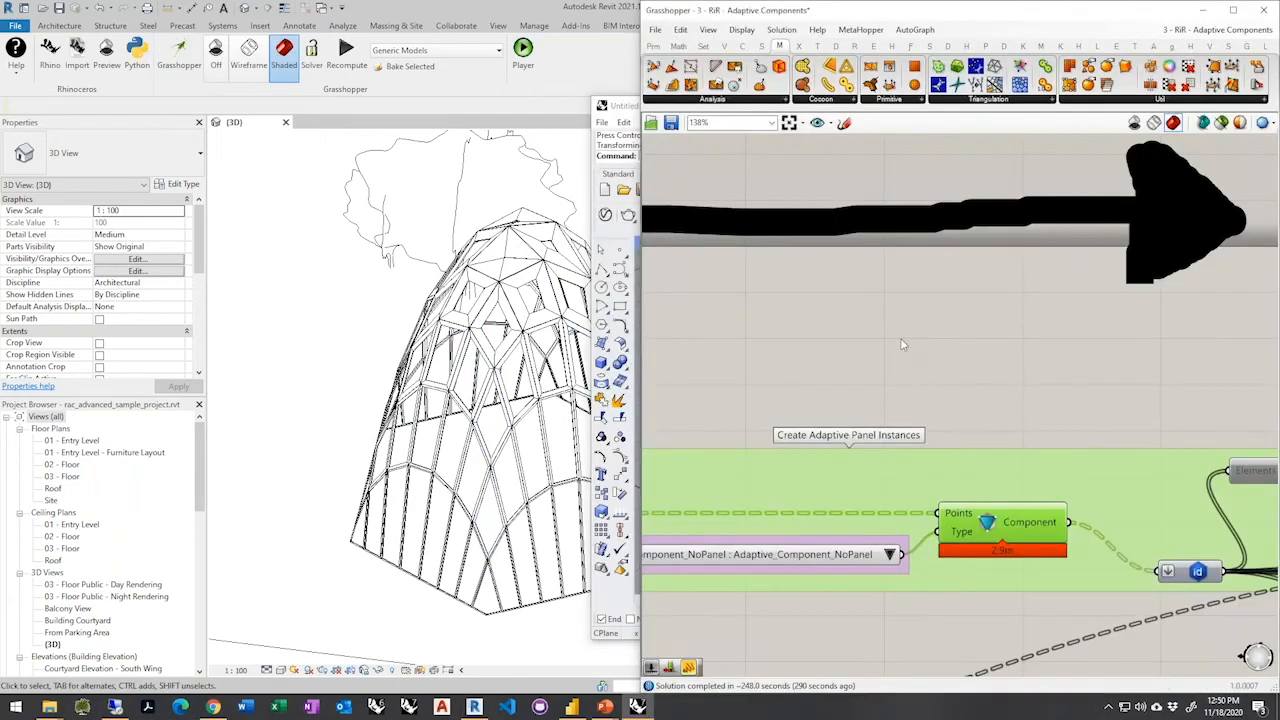
Review the RiR - Adaptive Components definition, from Add Component (Adaptive) and the Panel_thickness and Mark parameter groups back to Quad Remesh
scroll(810, 402, down, 5)
click(912, 520)
scroll(871, 462, up, 4)
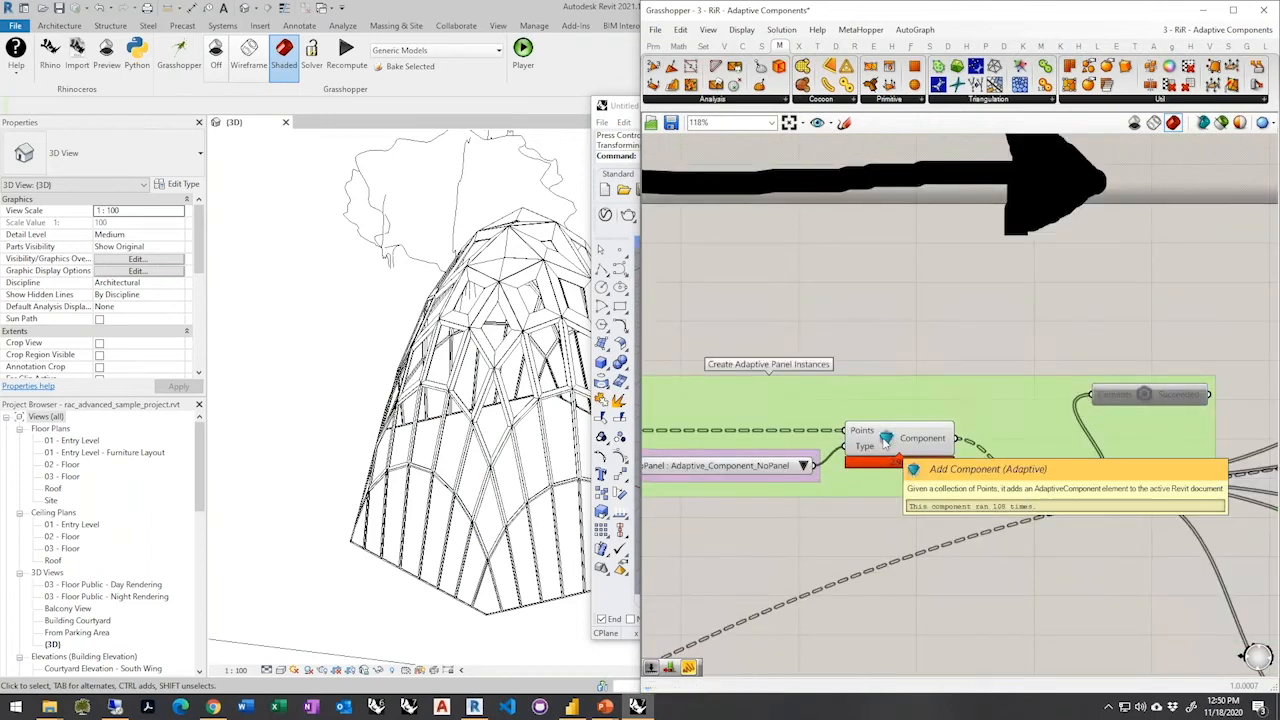
scroll(798, 376, down, 4)
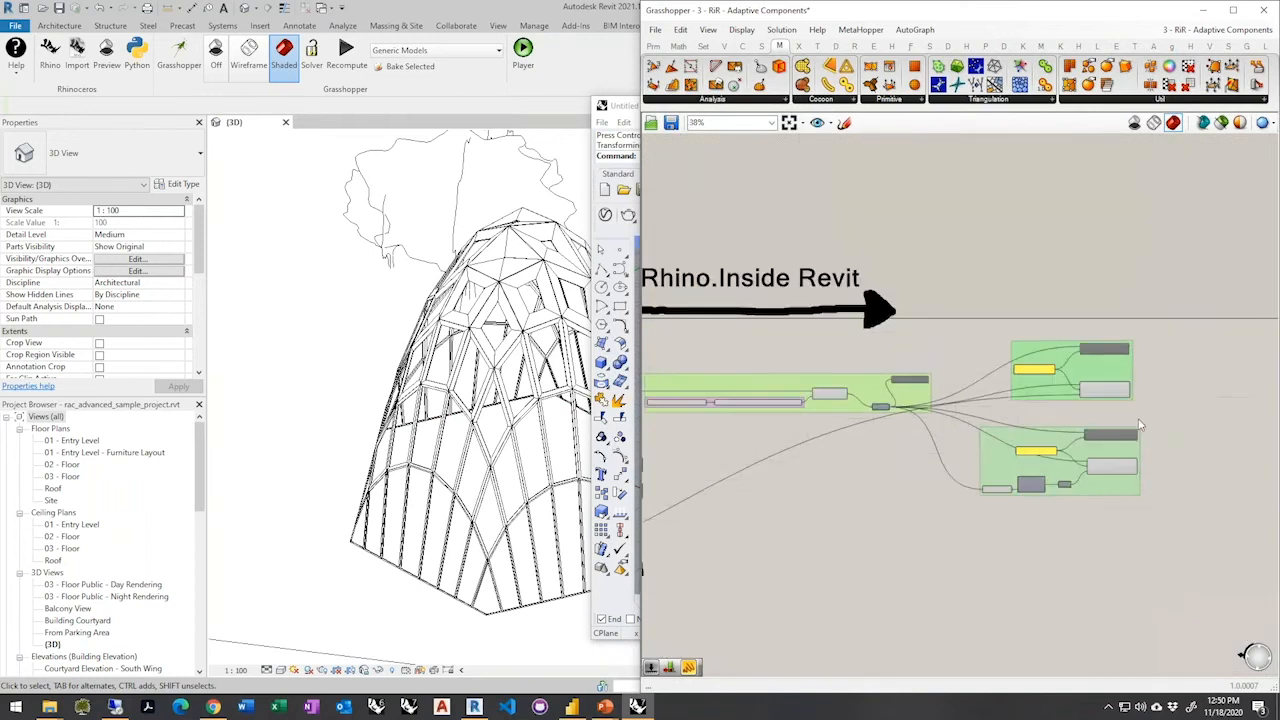
scroll(1111, 432, up, 3)
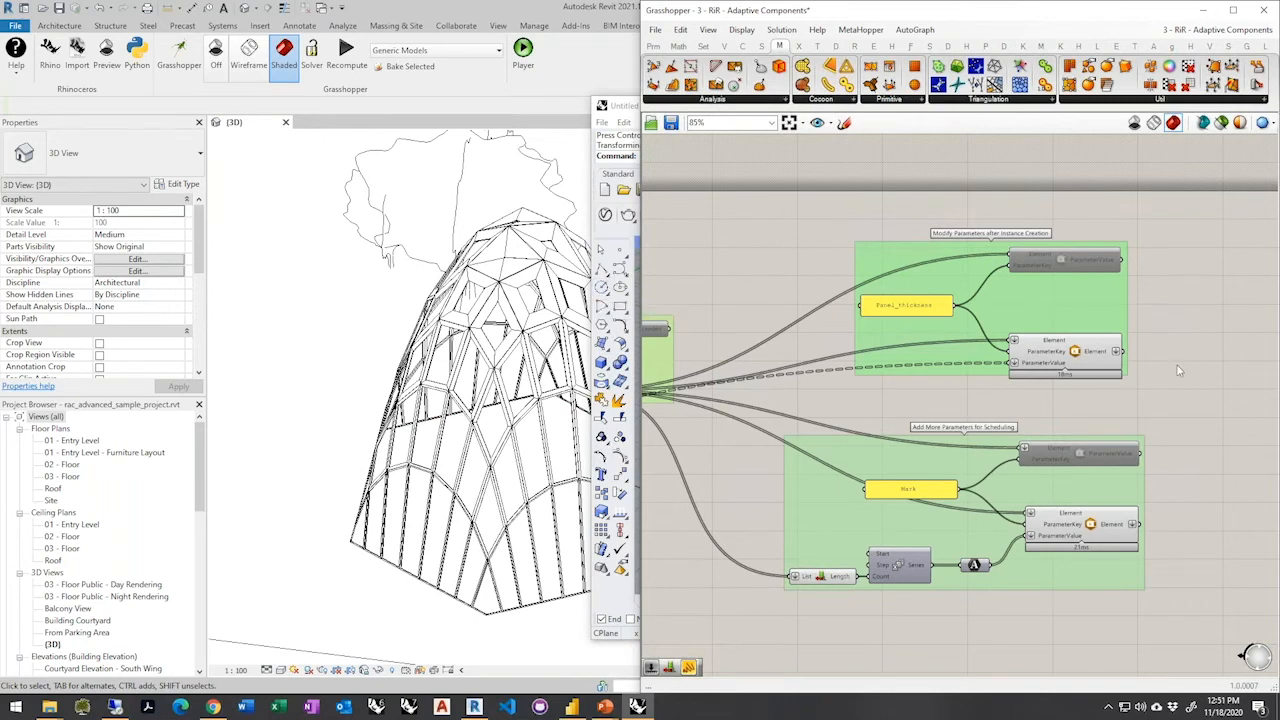
scroll(1179, 370, down, 9)
right_drag(920, 410, 1061, 451)
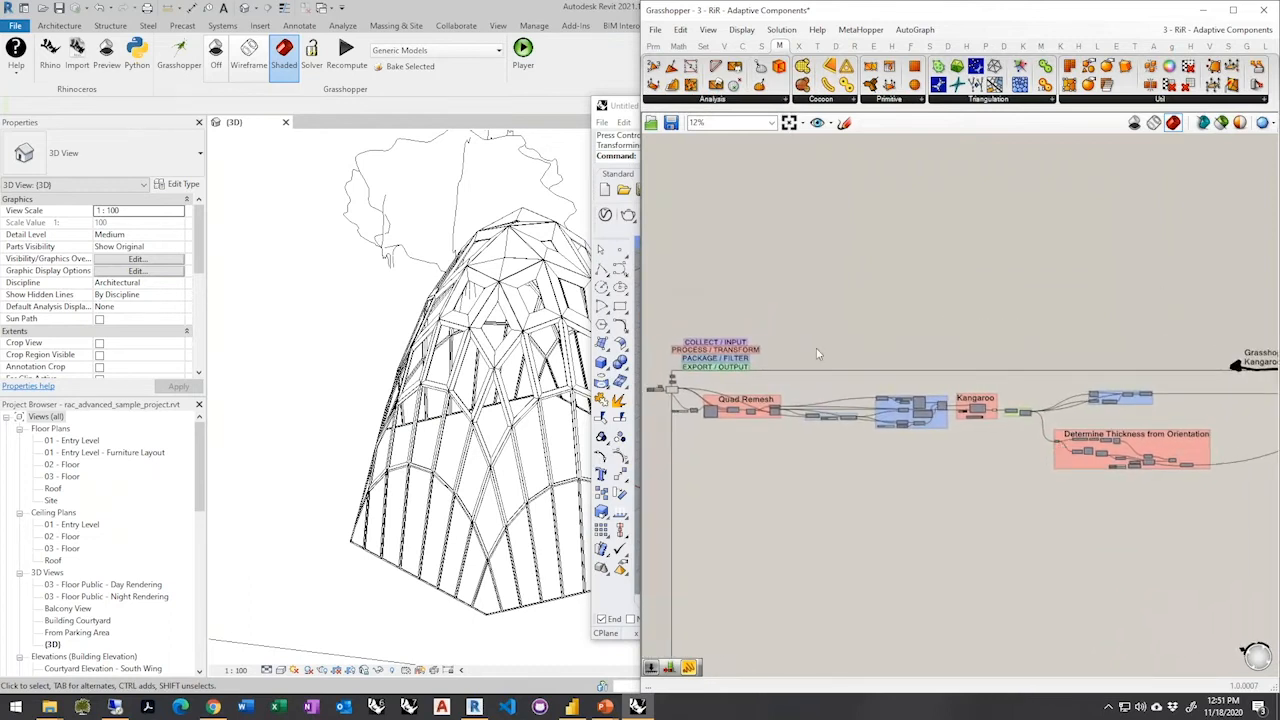
mouse_move(803, 332)
right_down()
mouse_move(808, 363)
mouse_move(808, 352)
right_up()
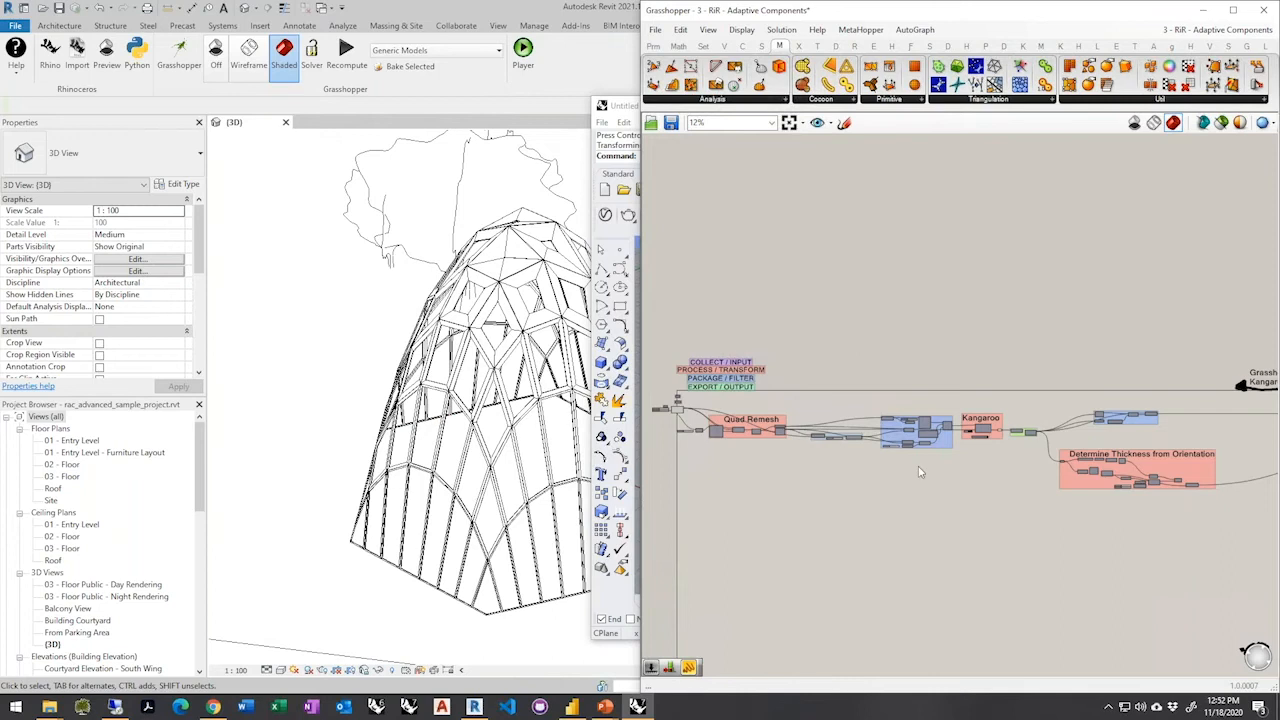
Switch from the Grasshopper definition to the running PowerPoint slide show of the MRC - RiR AU presentation
scroll(921, 472, down, 1)
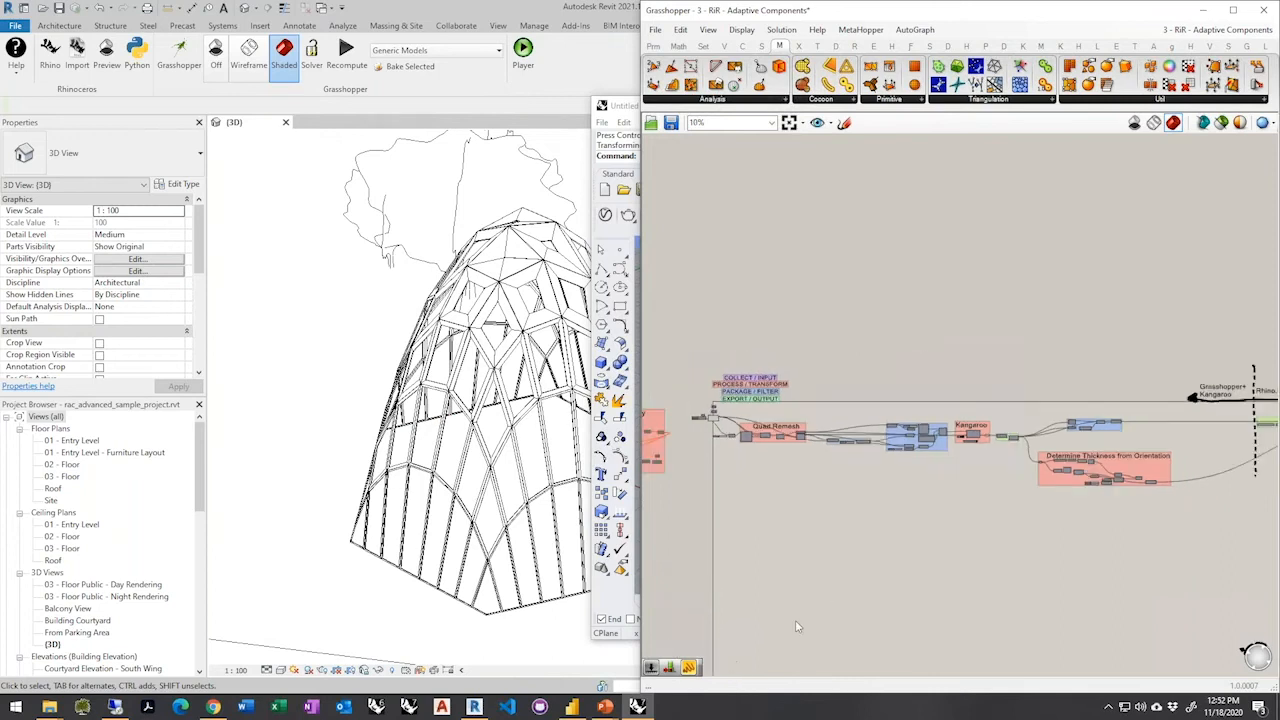
mouse_move(613, 707)
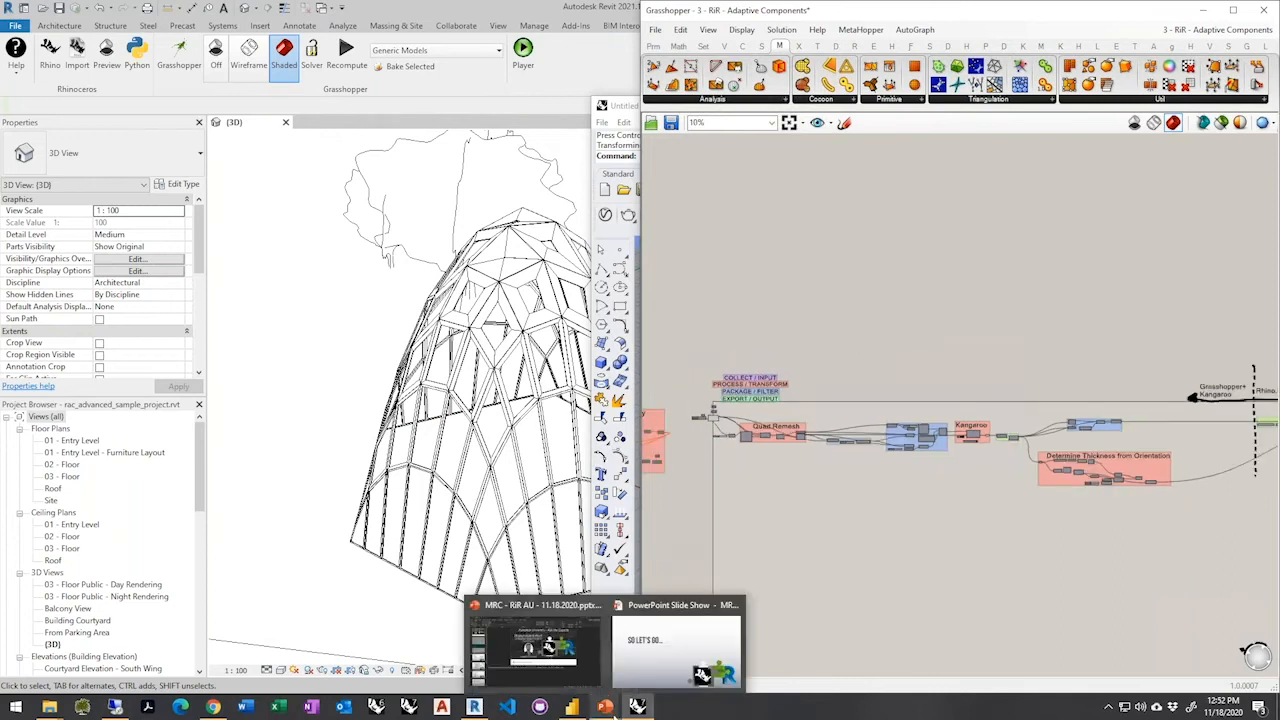
click(653, 661)
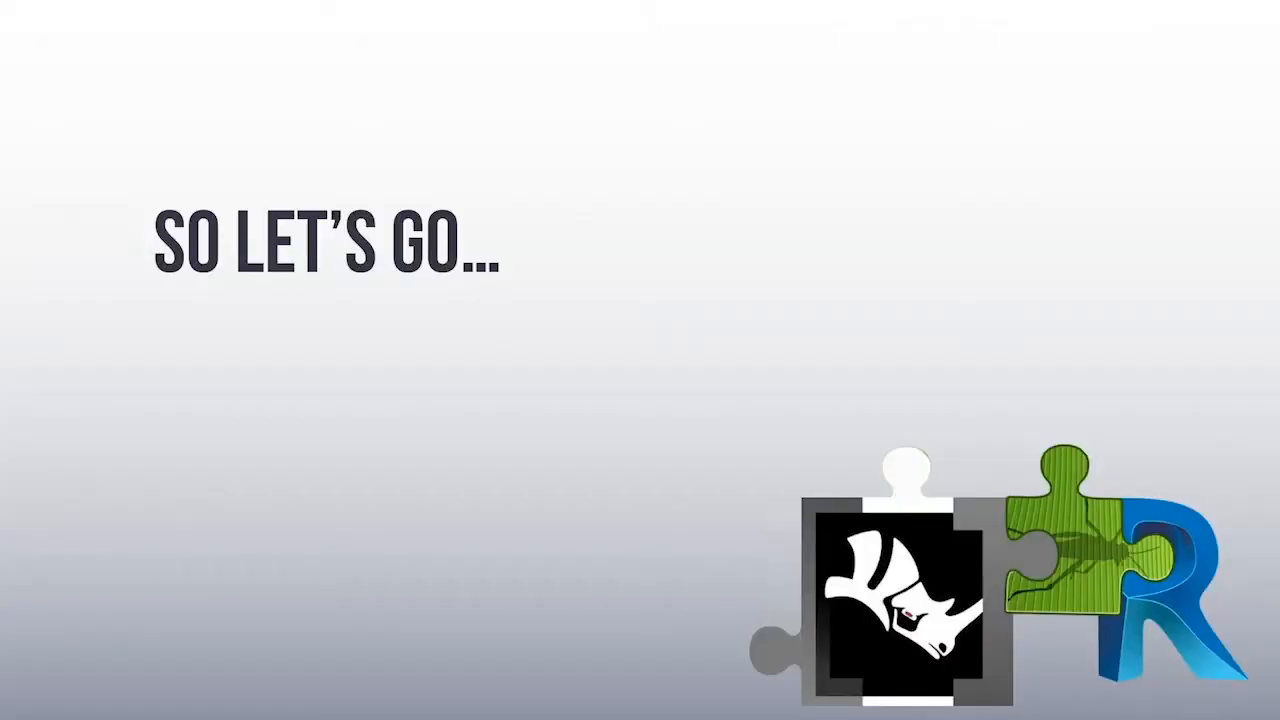
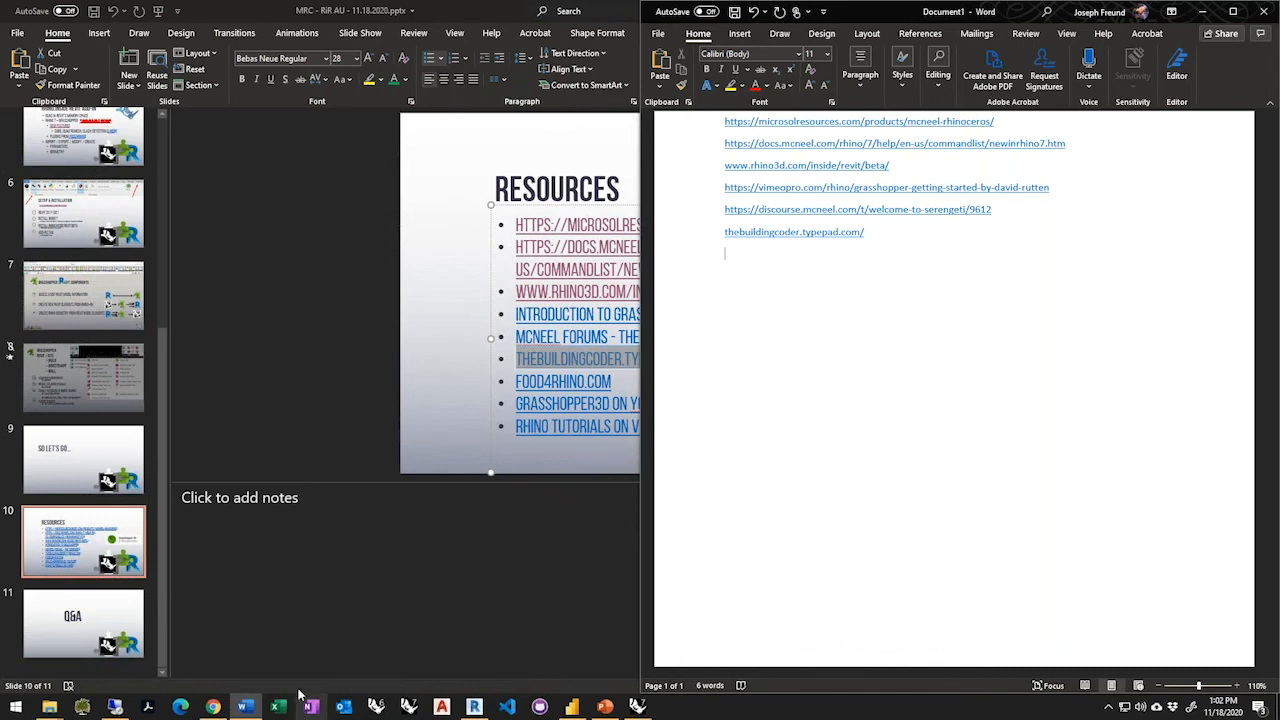
click(466, 410)
click(612, 381)
double_click(560, 381)
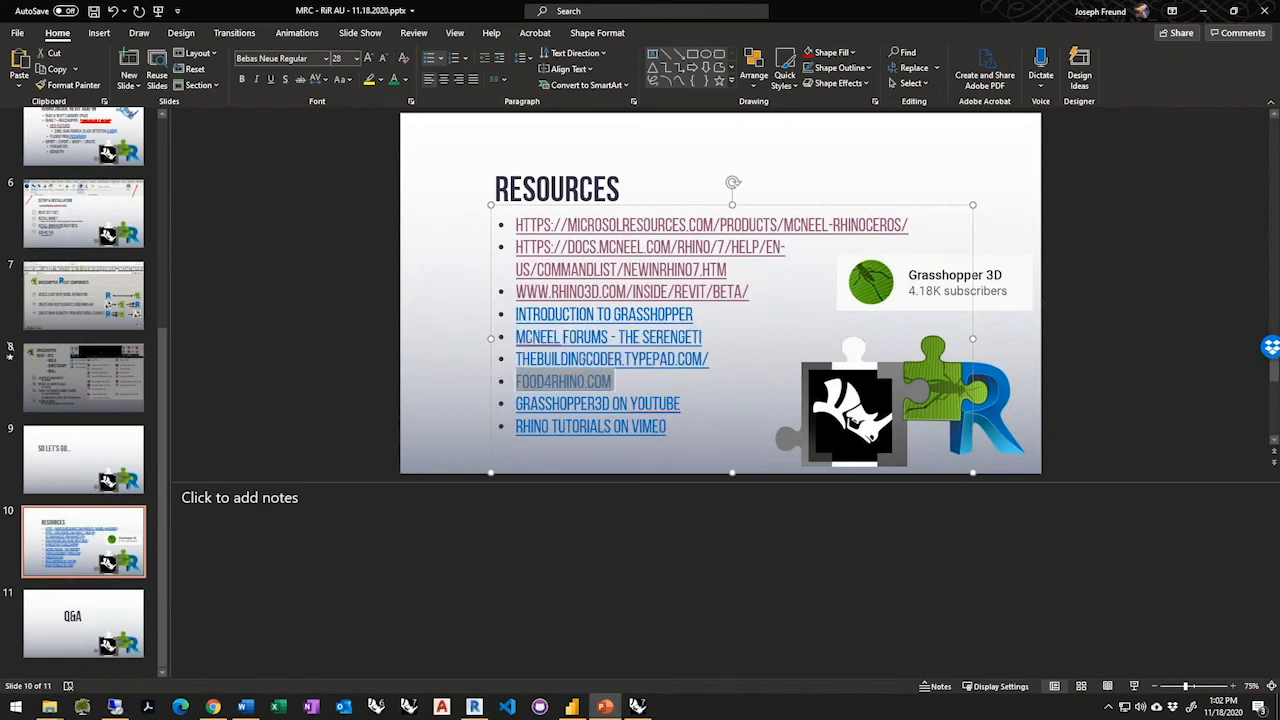
right_click(578, 381)
click(623, 486)
key(ctrl+c)
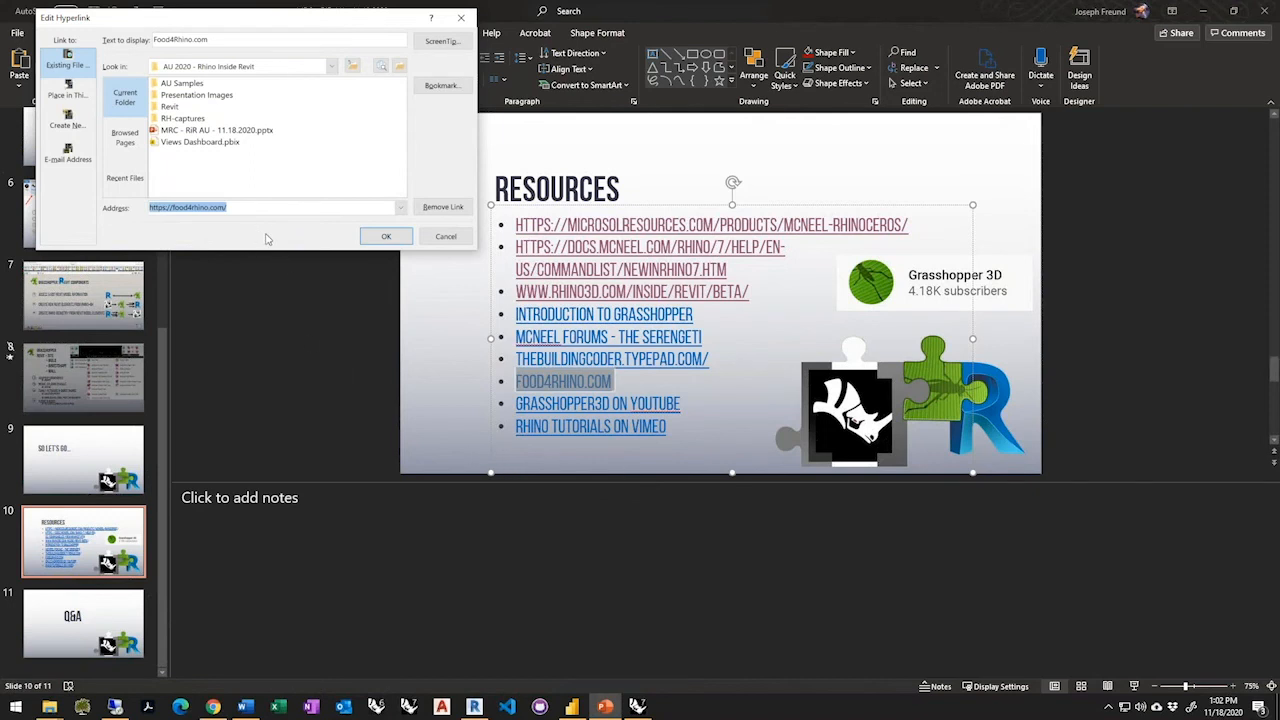
key(alt+Tab)
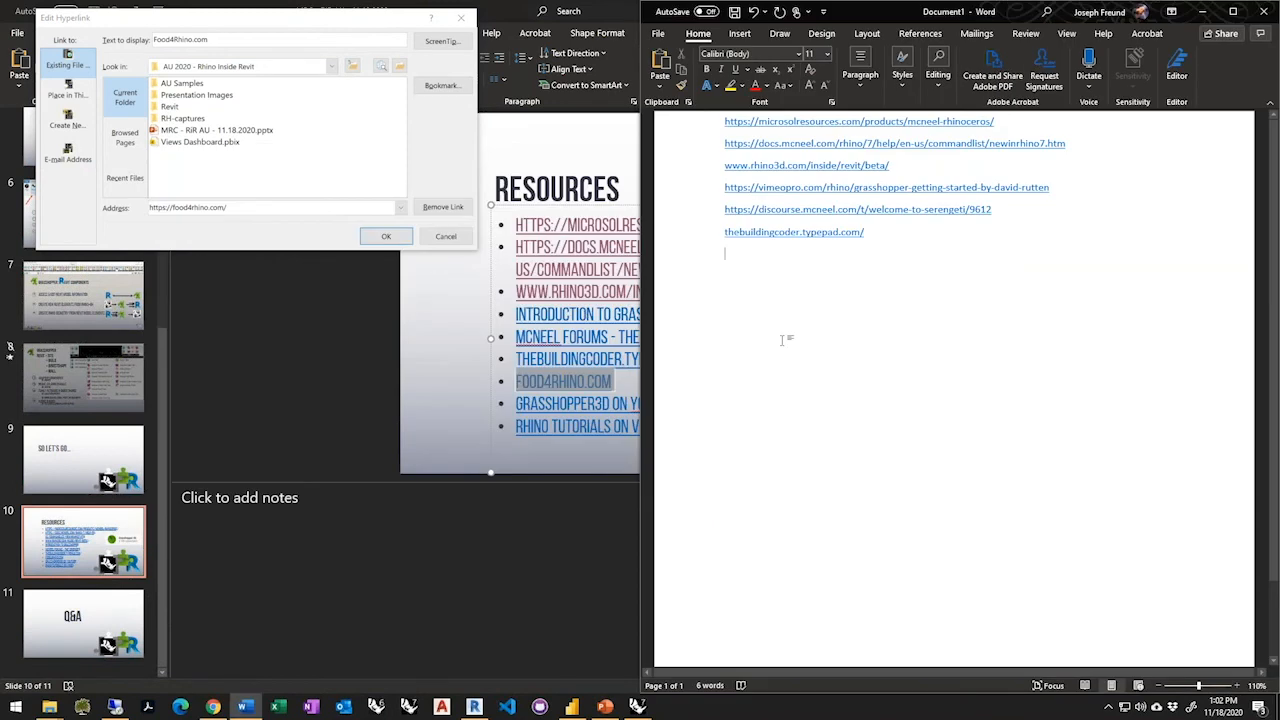
key(ctrl+v)
key(Return)
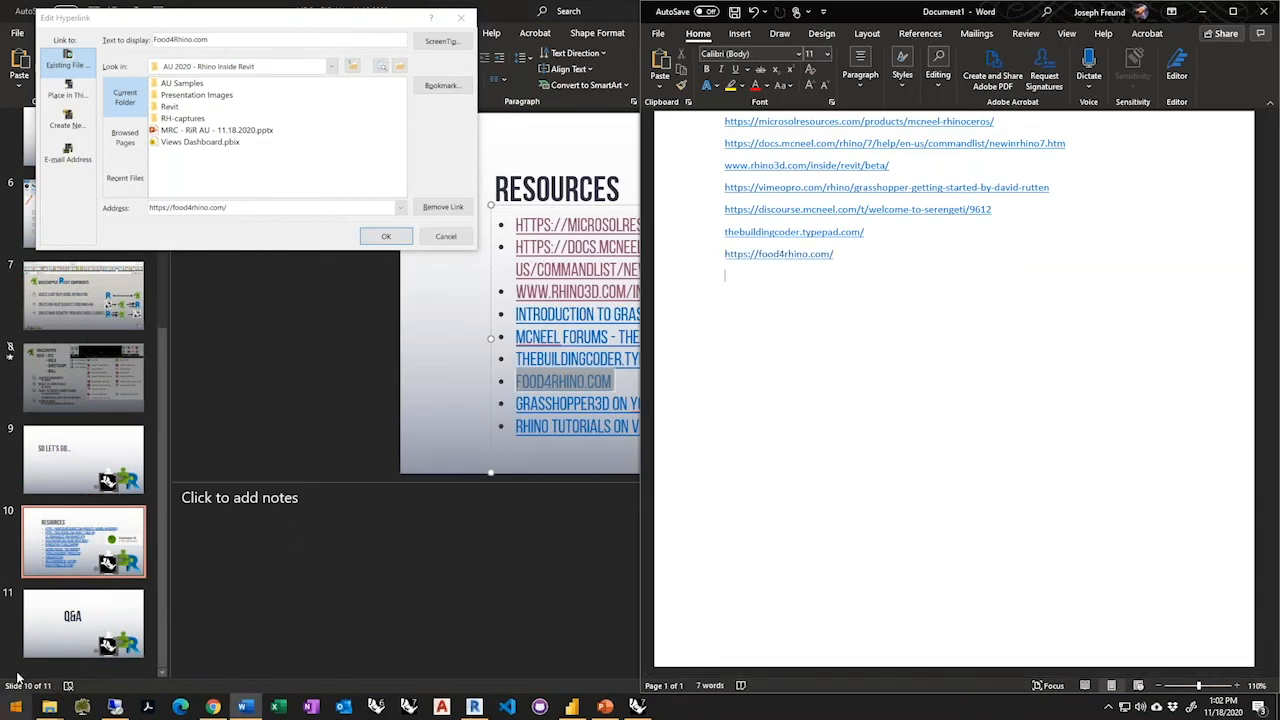
click(363, 390)
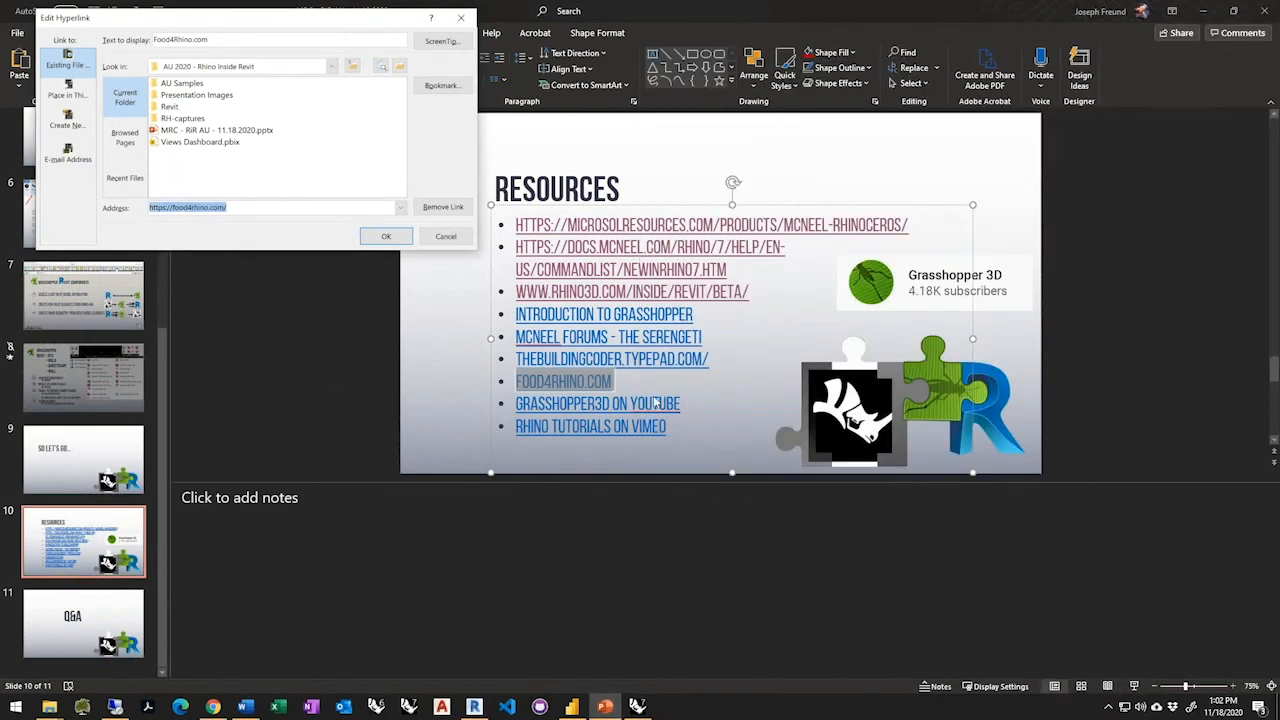
click(445, 236)
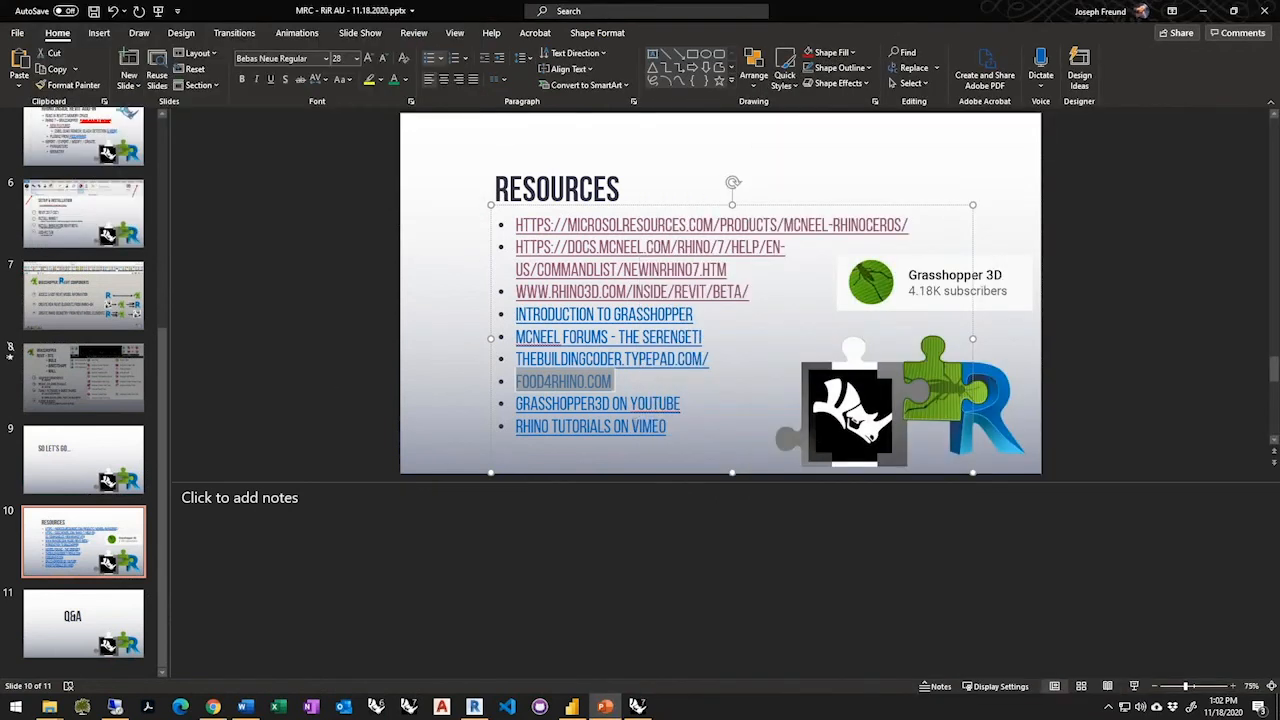
Copy the Grasshopper3D on YouTube hyperlink address from the Resources slide onto a new line of the Word list, leaving the slide's link unedited
drag(685, 403, 518, 405)
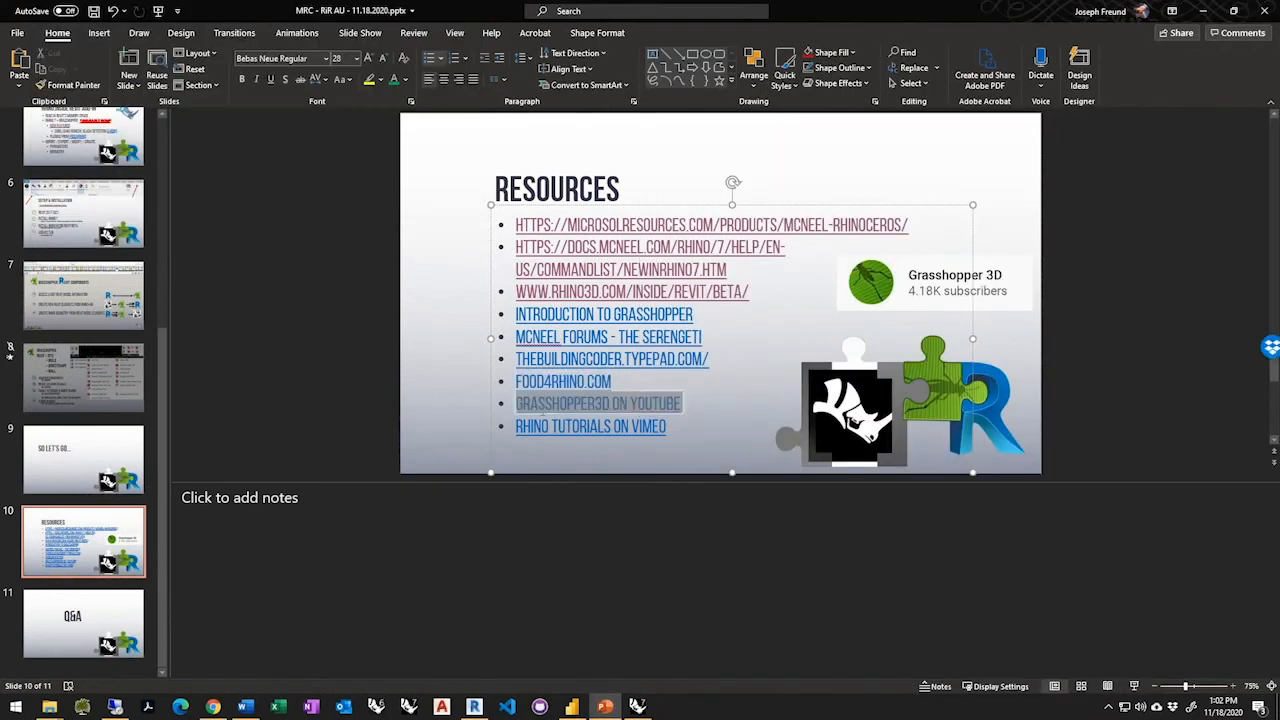
right_click(530, 408)
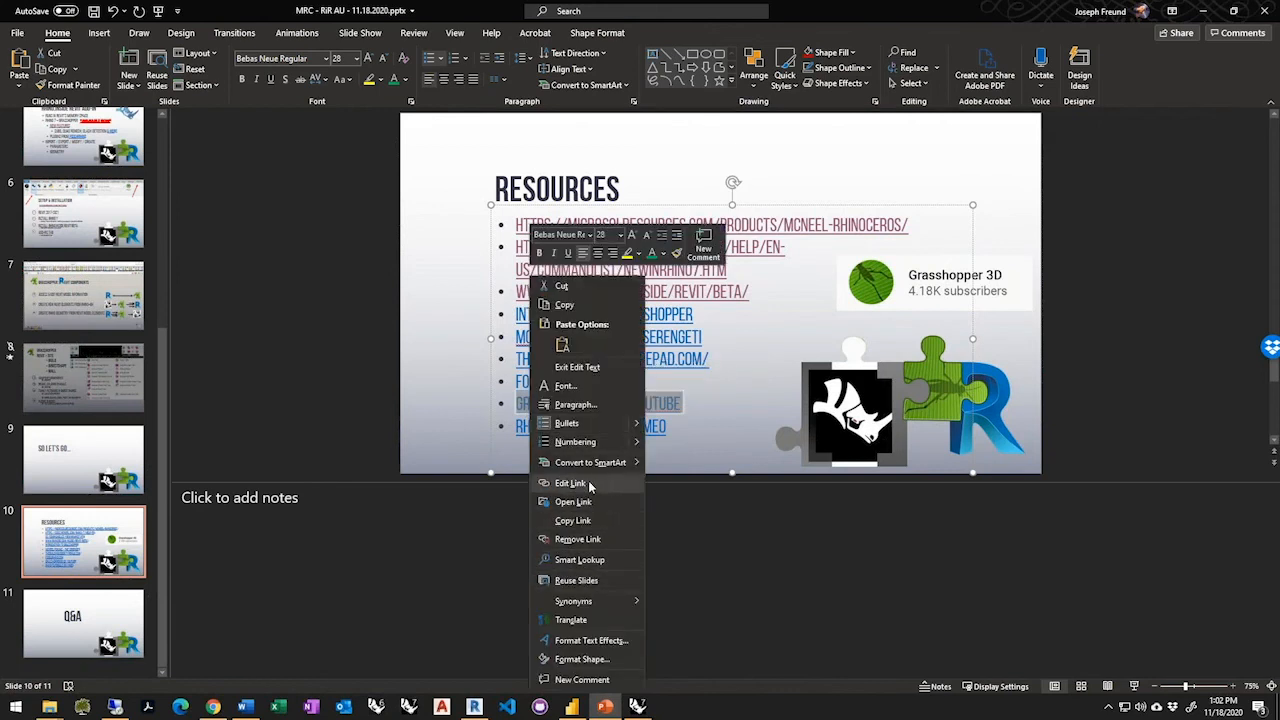
click(590, 484)
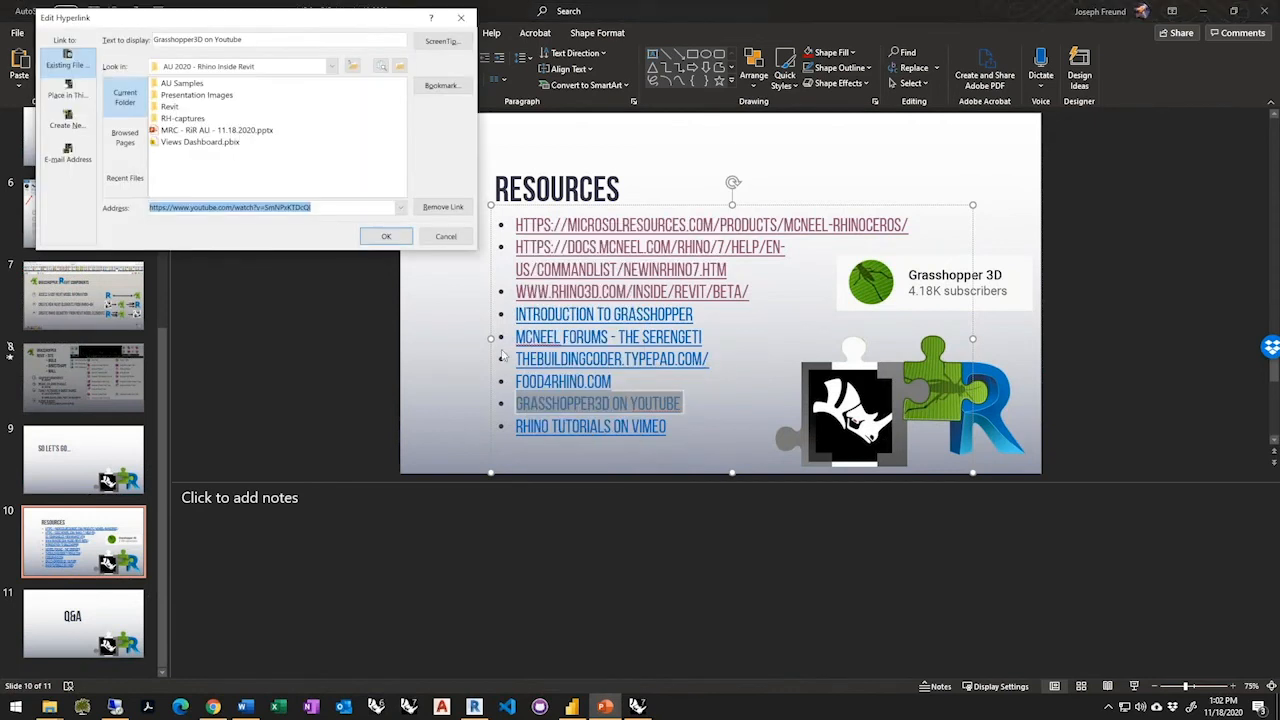
key(alt+Tab)
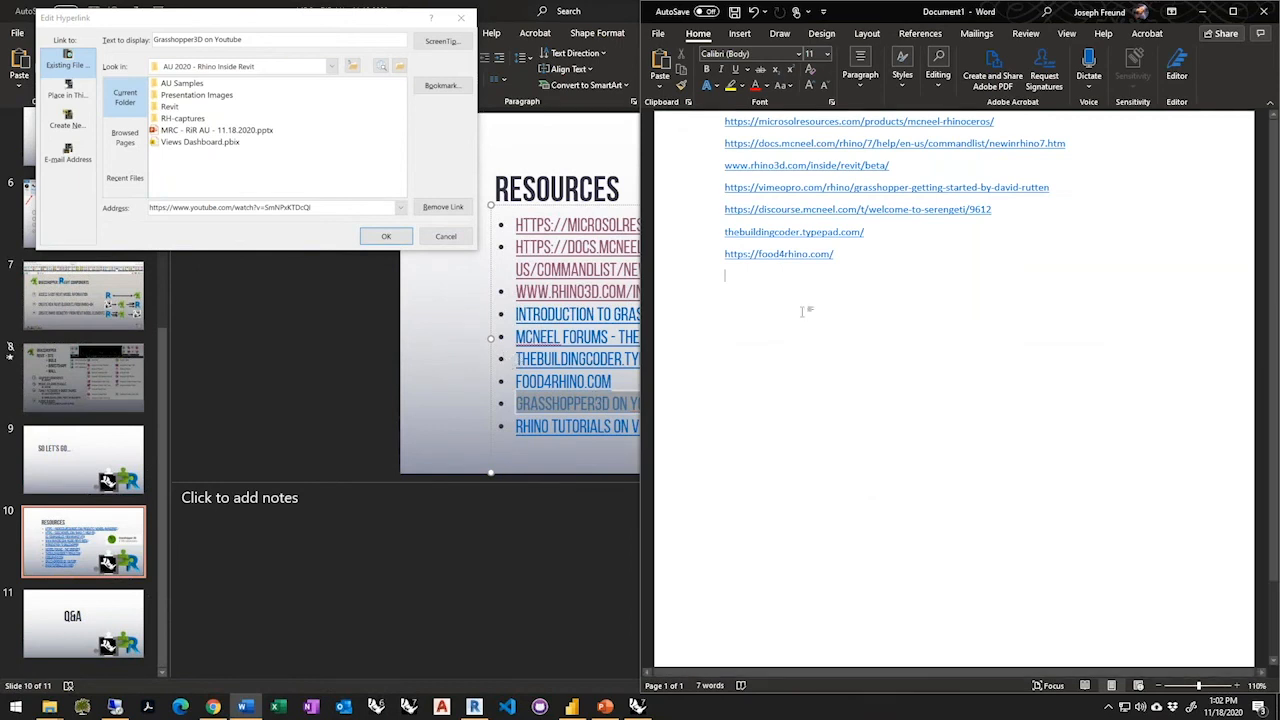
text(https://www.youtube.com/watch?v=SmNPxKTDcQI)
key(Return)
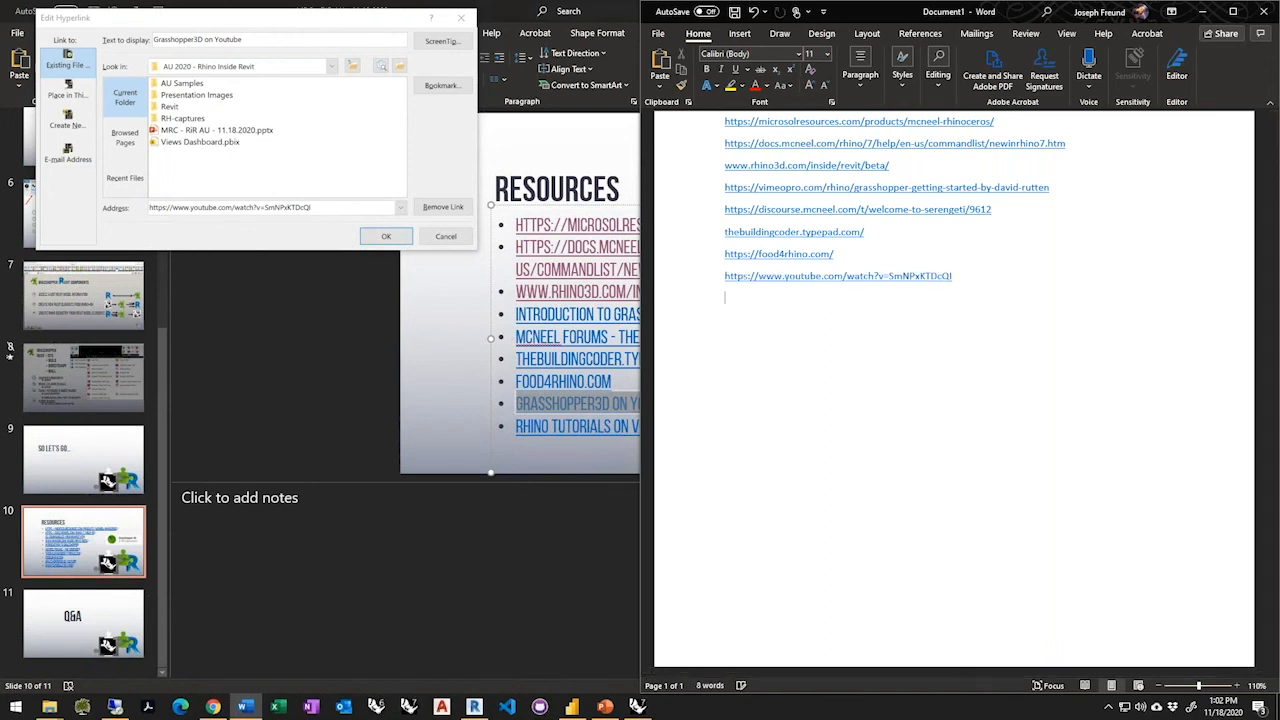
click(436, 433)
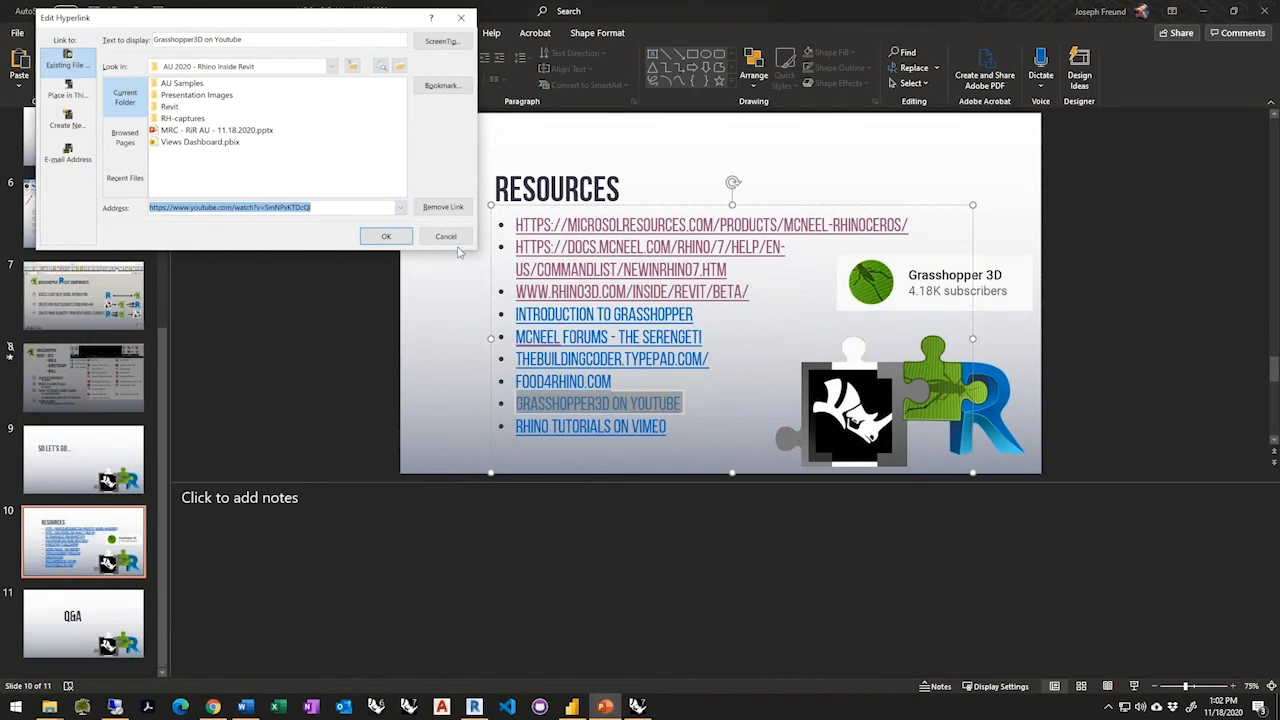
click(447, 237)
click(697, 434)
drag(697, 433, 515, 426)
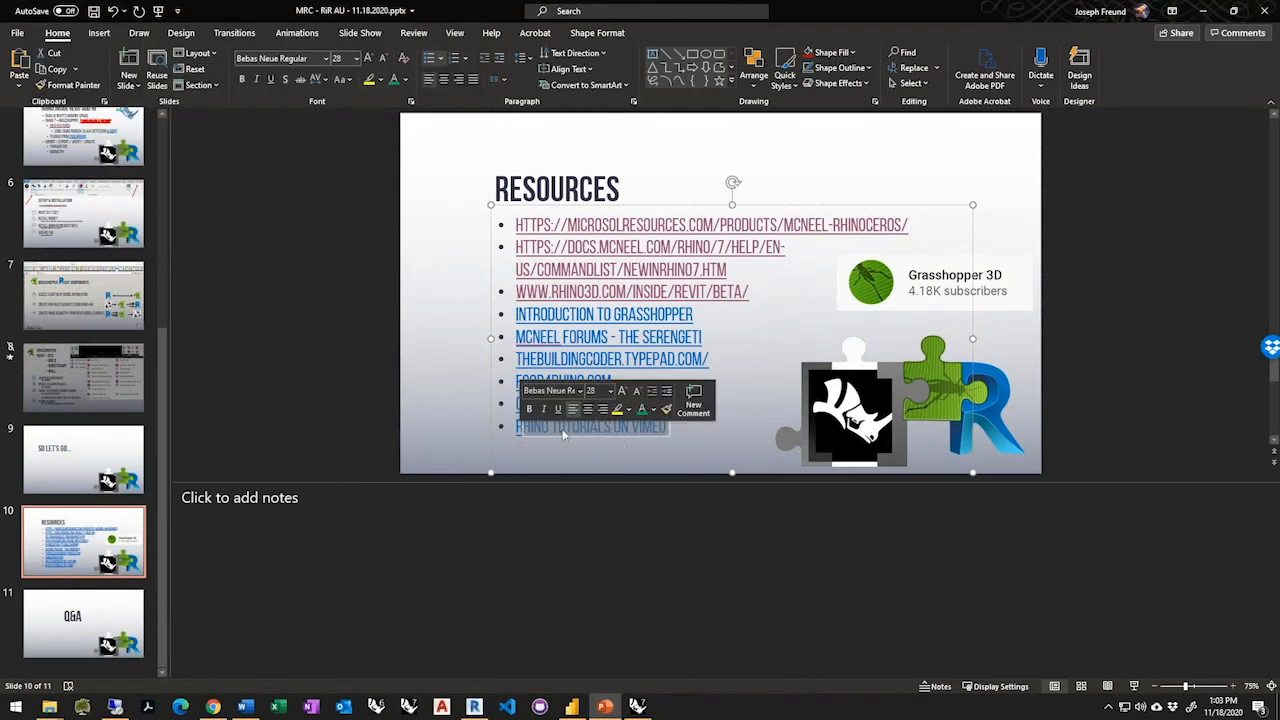
click(681, 436)
right_click(650, 422)
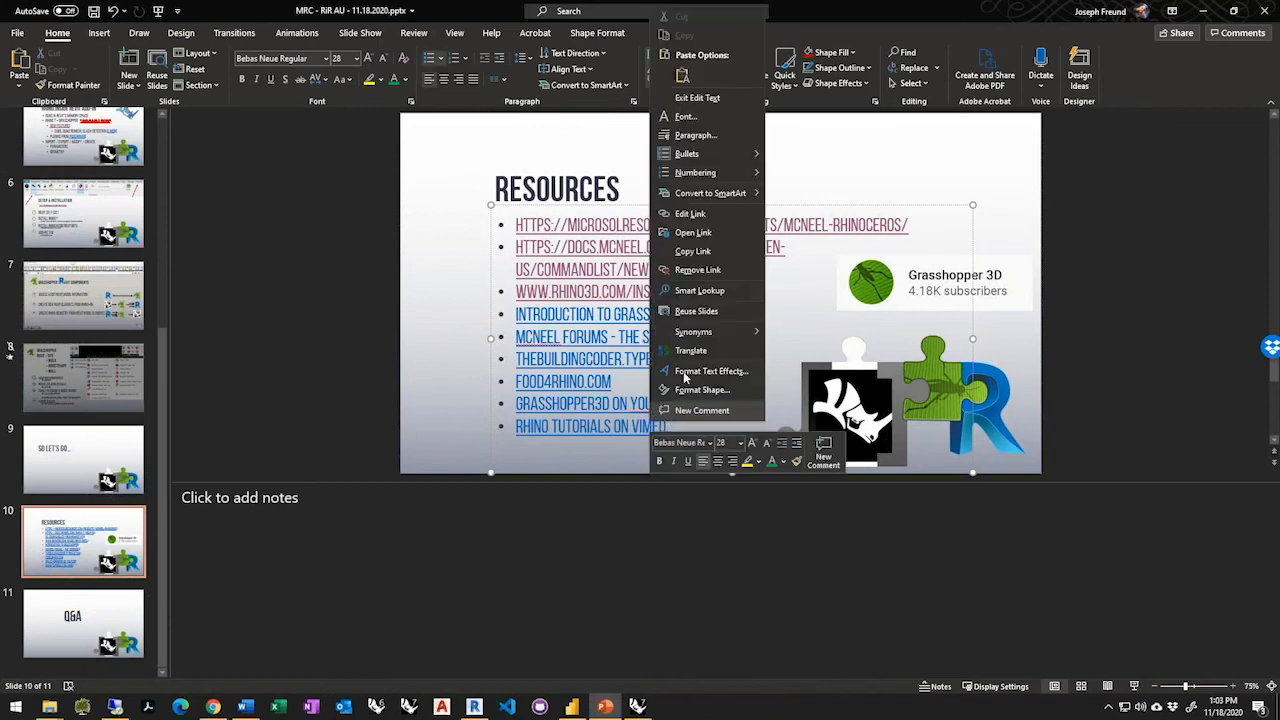
click(694, 222)
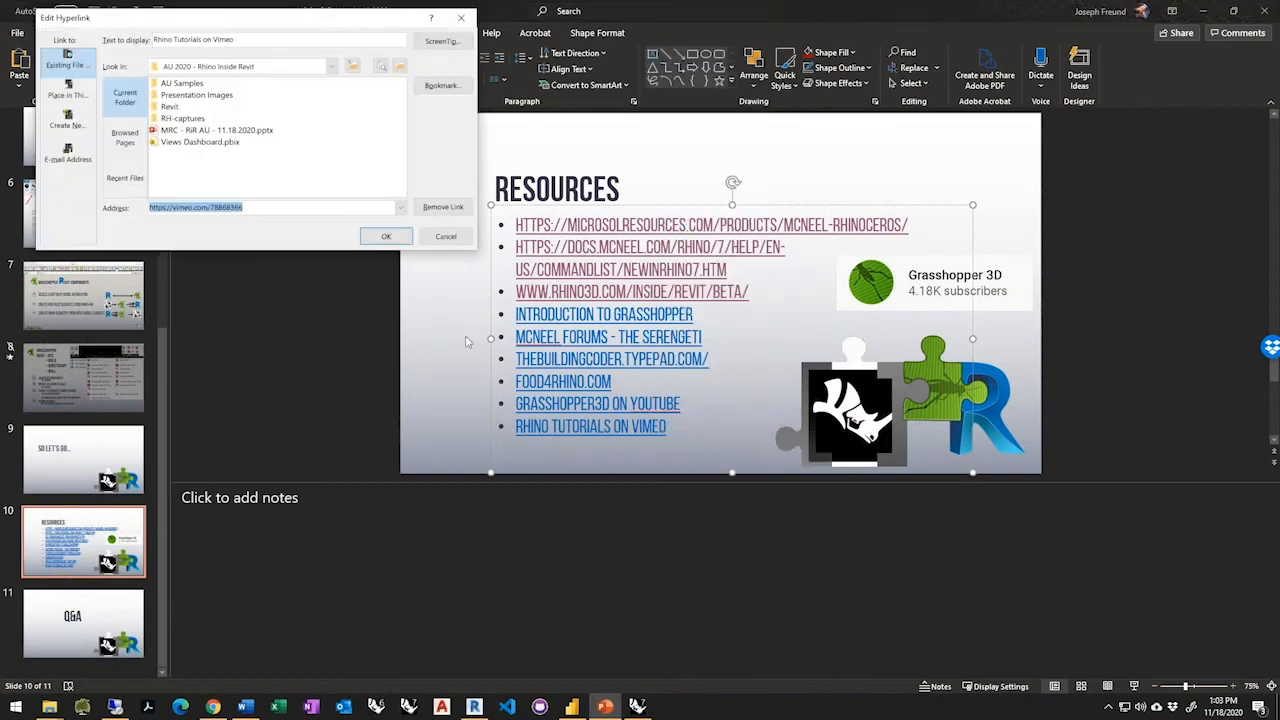
key(alt+Tab)
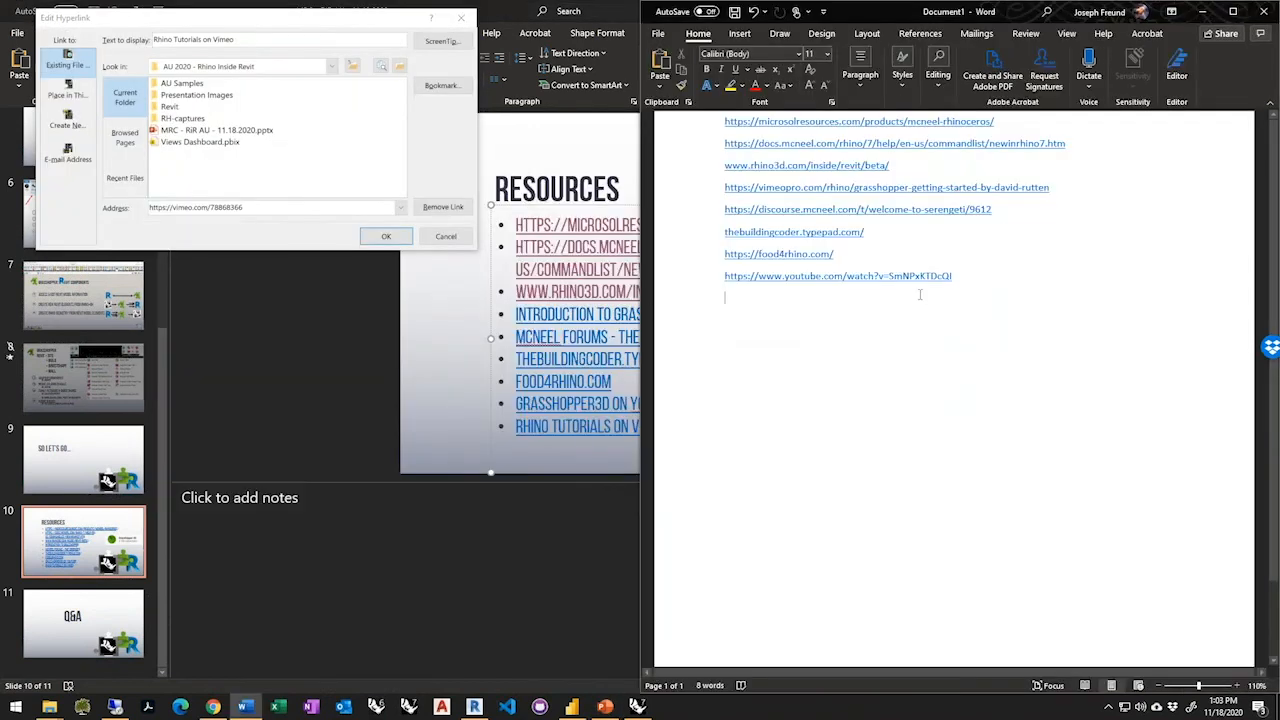
text(https://vimeo.com/78868366)
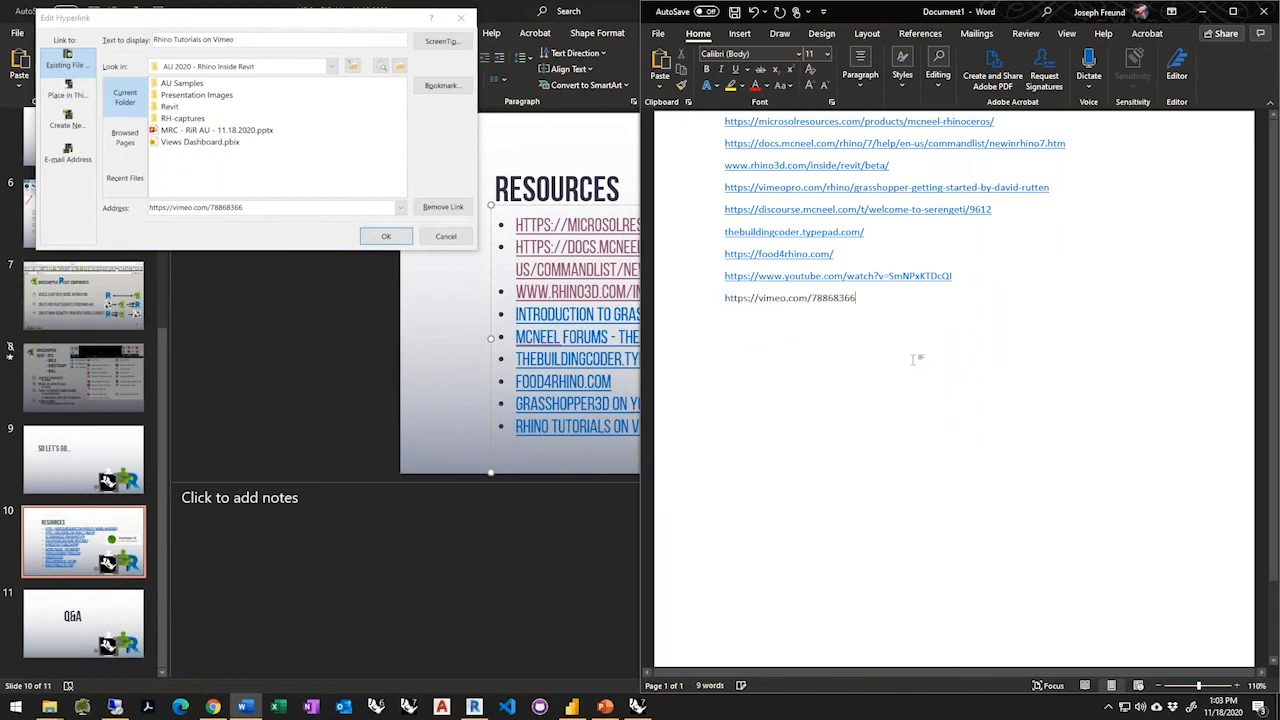
key(Return)
click(1123, 130)
drag(902, 301, 880, 112)
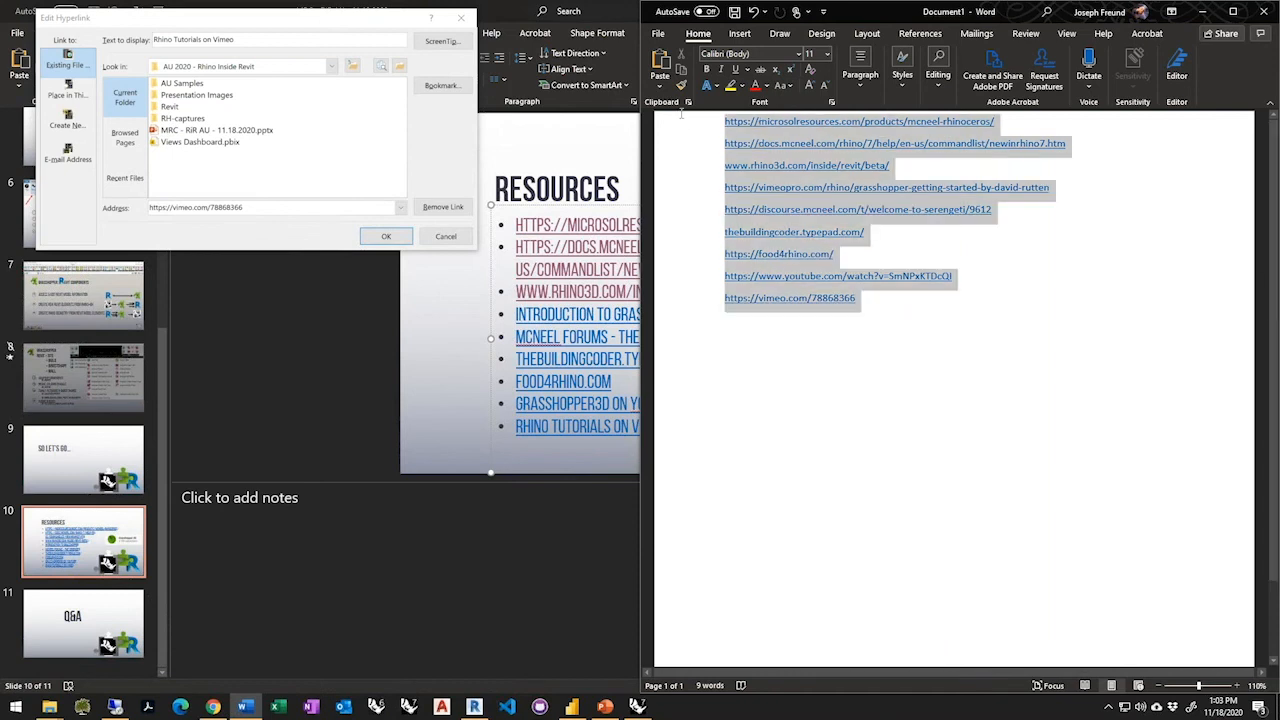
click(1005, 122)
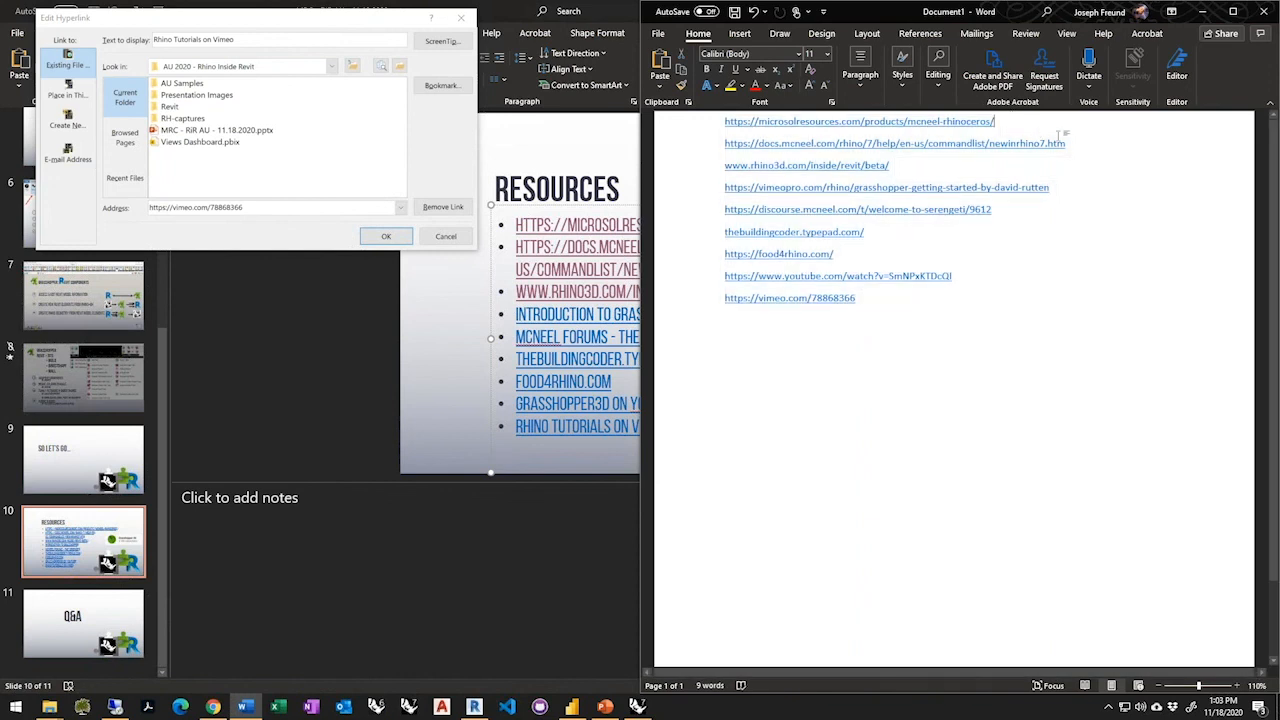
key(Return)
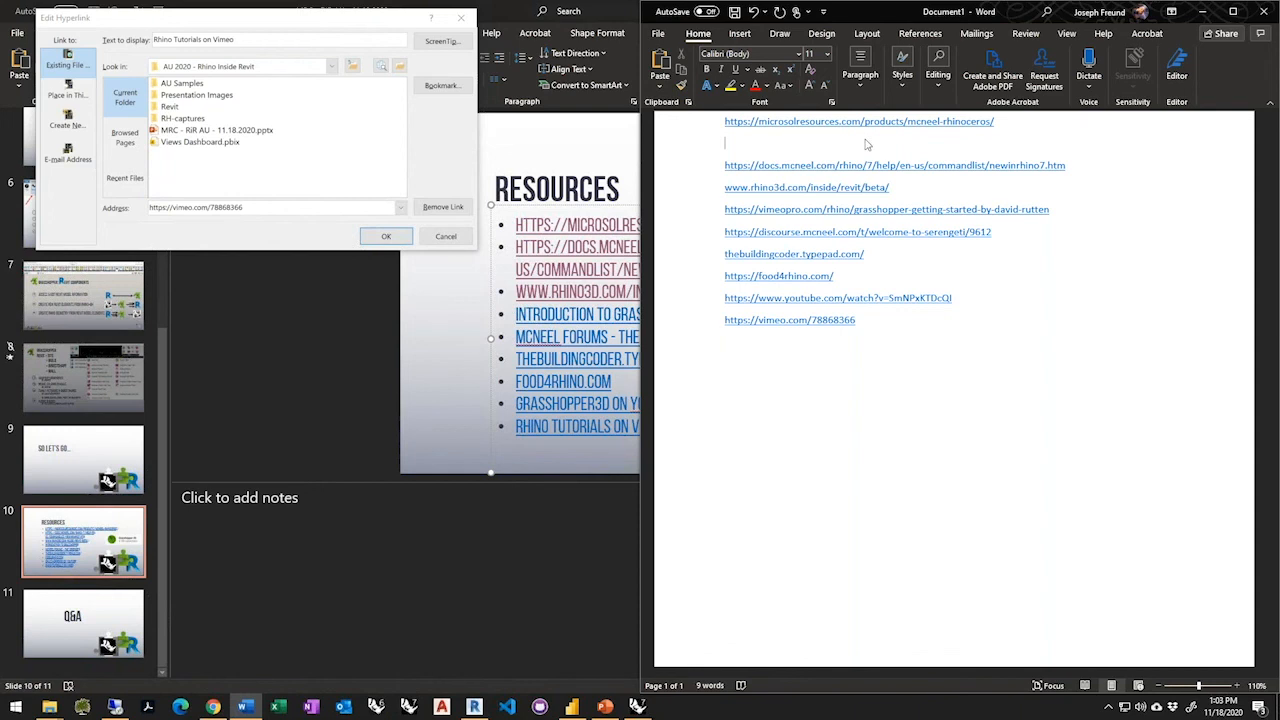
text(https://www.rhino3d.com/en/sales/north-america/United_States/)
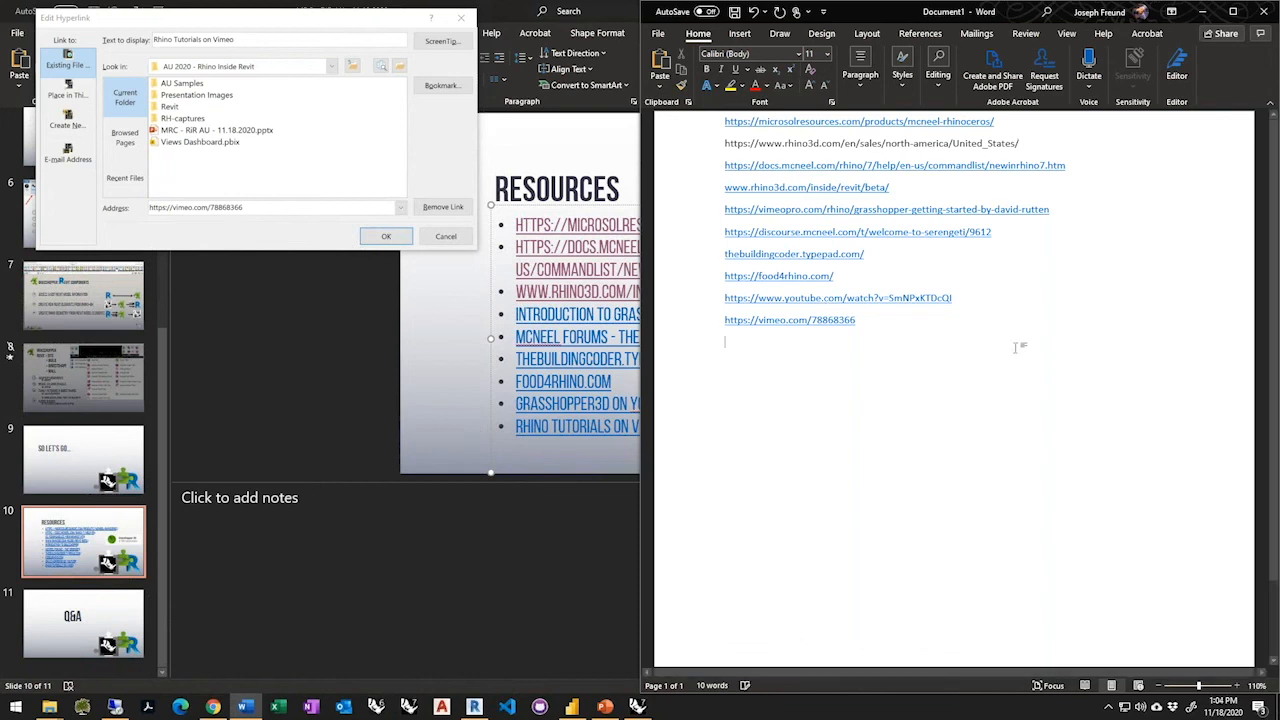
drag(900, 316, 733, 116)
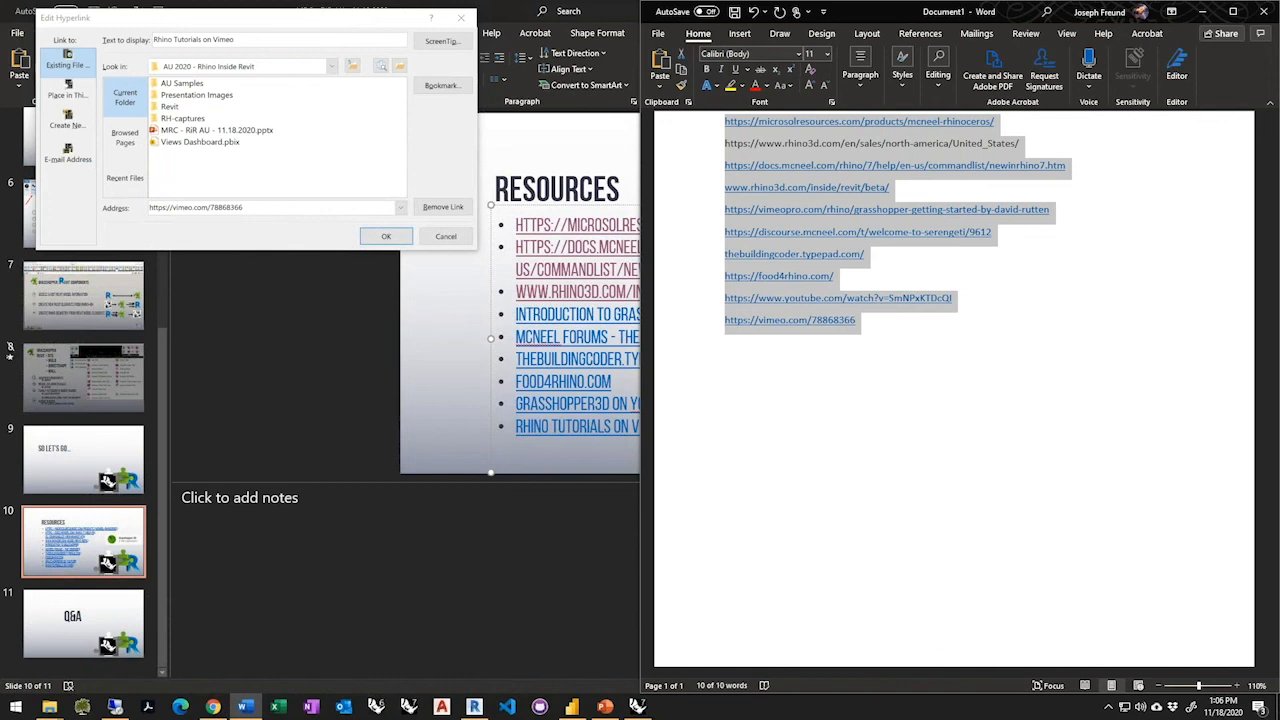
drag(850, 333, 675, 76)
Switch to Chrome and bring up the already open Rhino.Inside.Revit Getting Started page
click(214, 710)
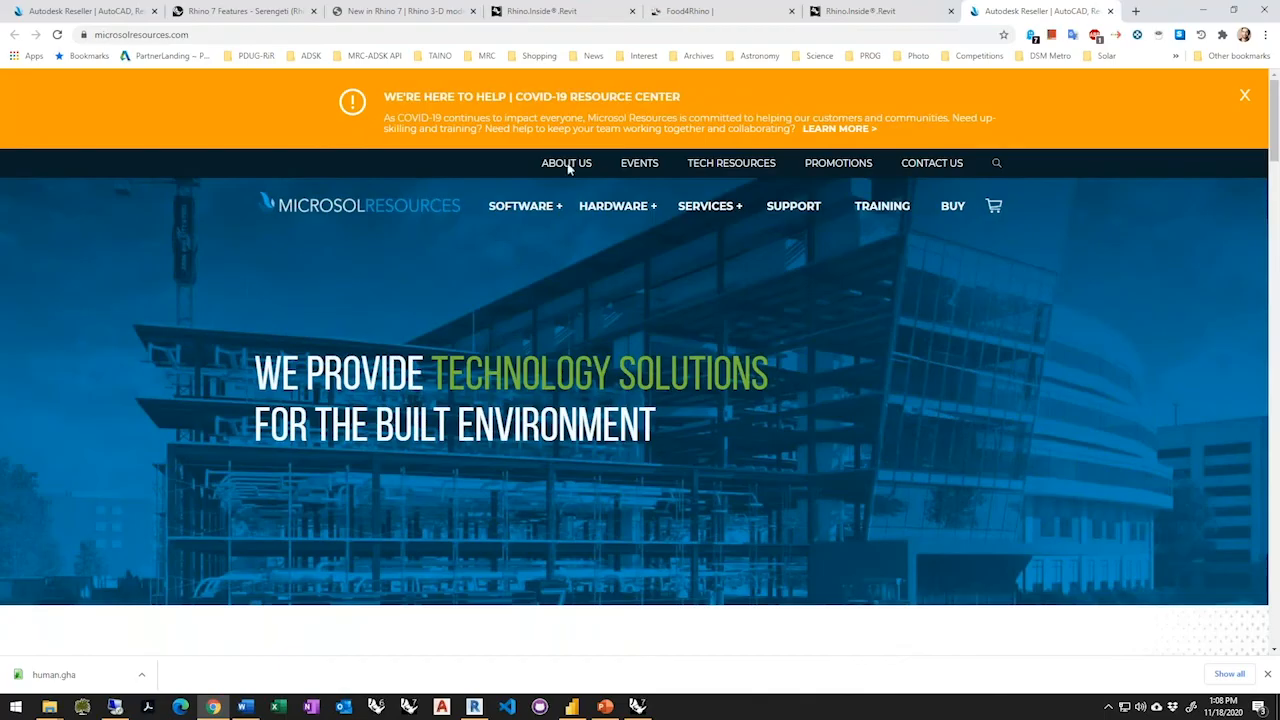
click(905, 10)
mouse_move(766, 5)
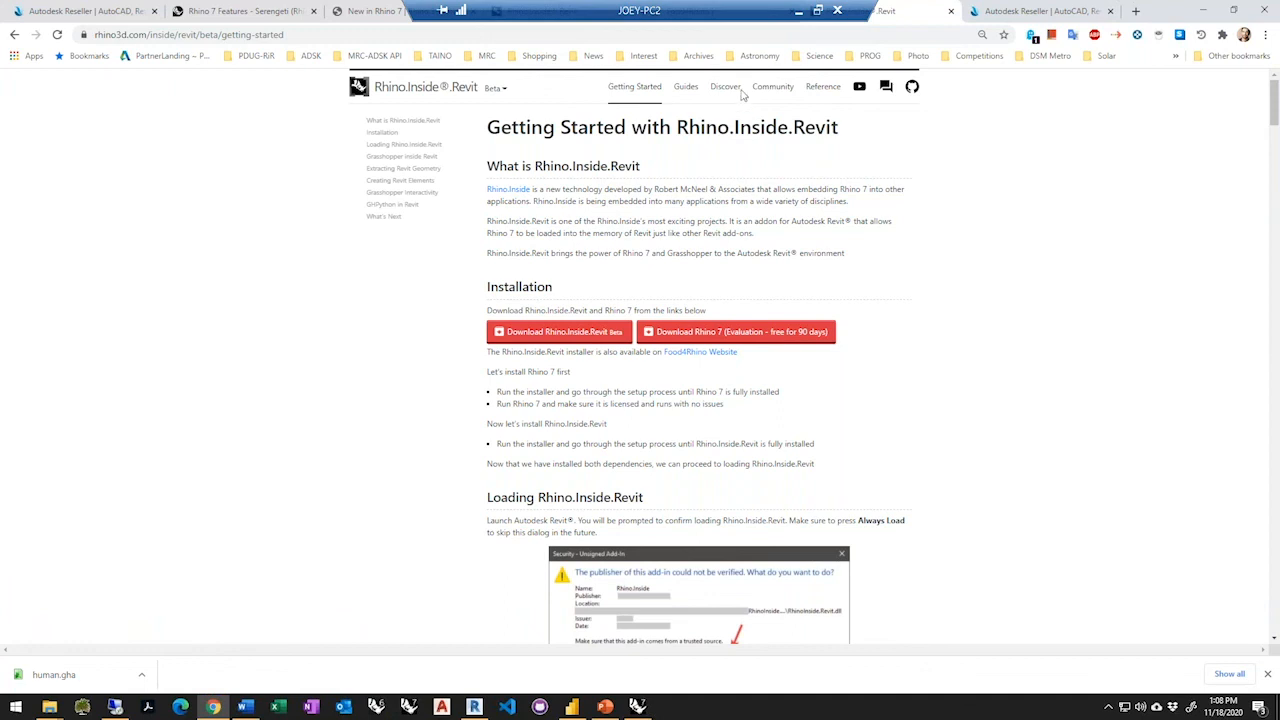